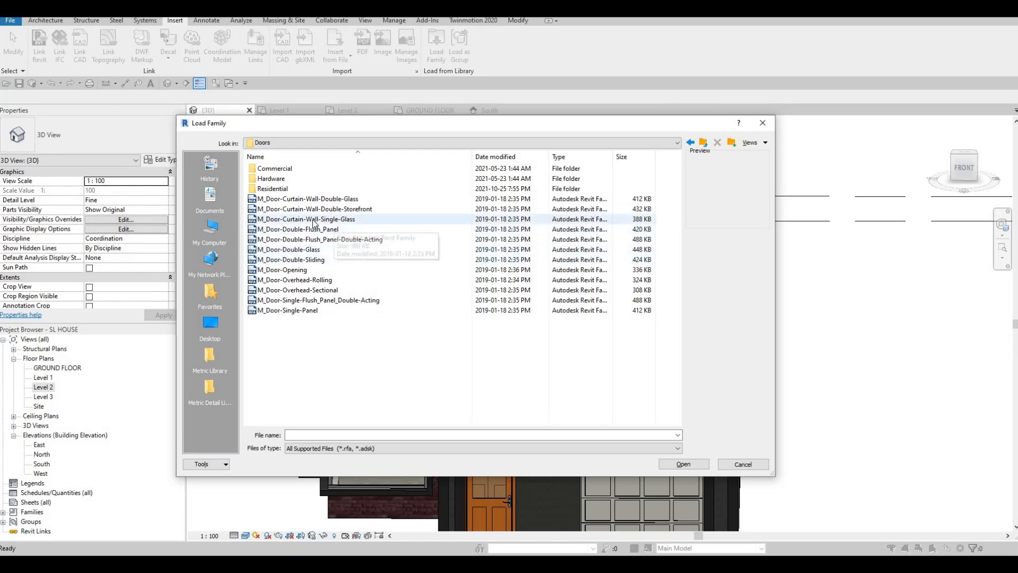
- Load the M_Door-Curtain-Wall-Single-Glass family and swap the lower-left glazed panel of the front balcony curtain wall to that door type
left_click(305, 219)
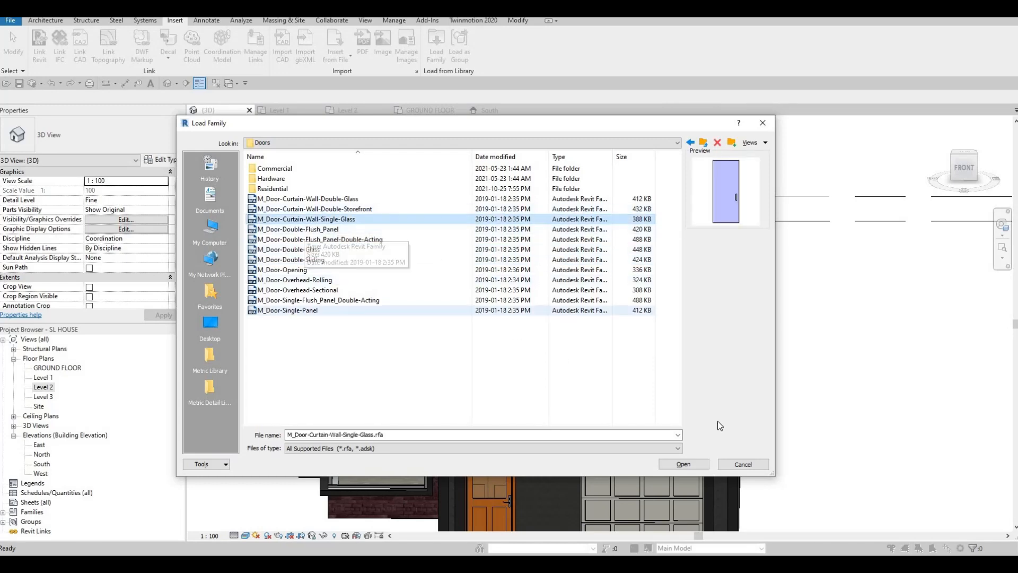
key("Return")
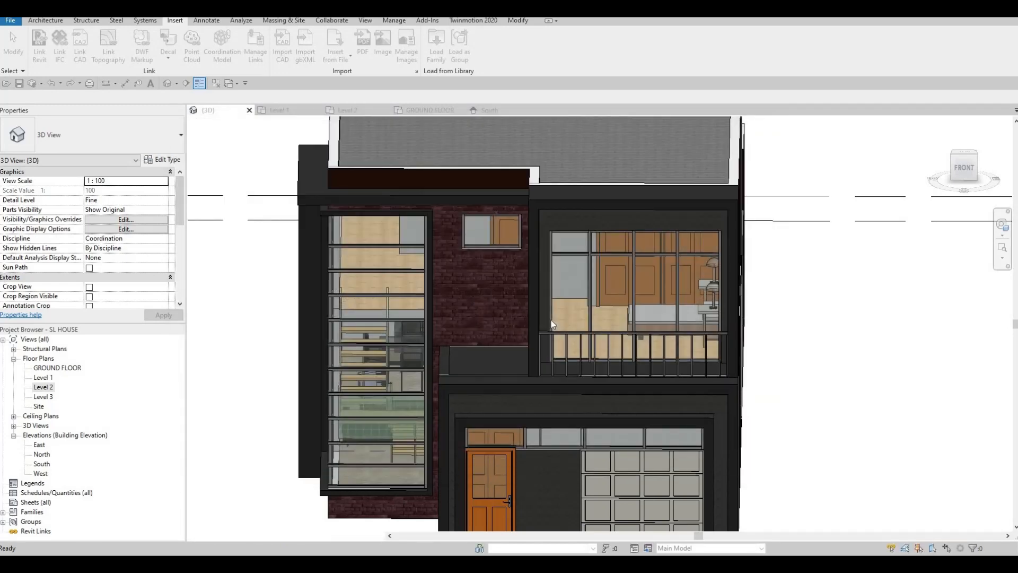
key("Tab")
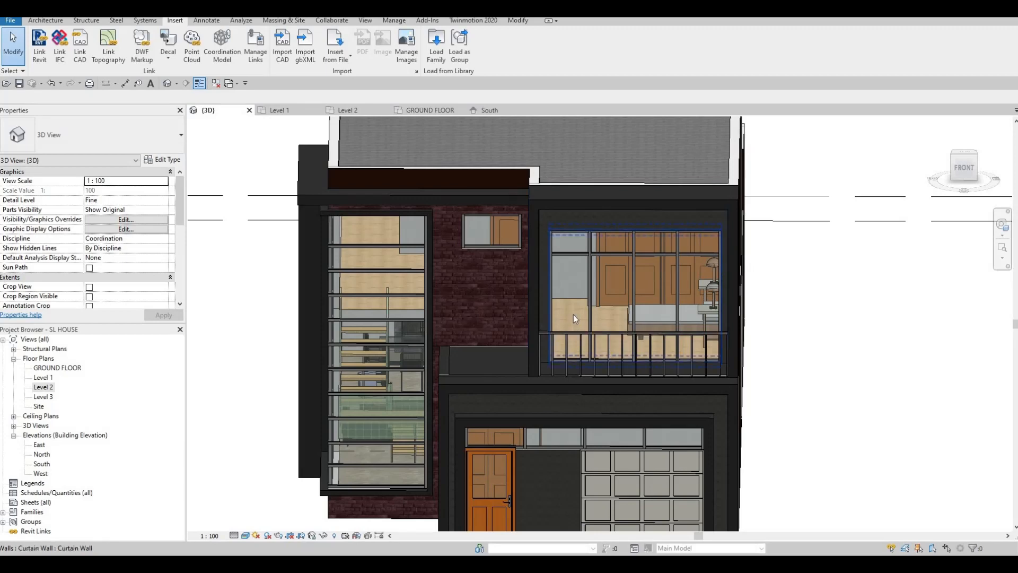
key("Tab")
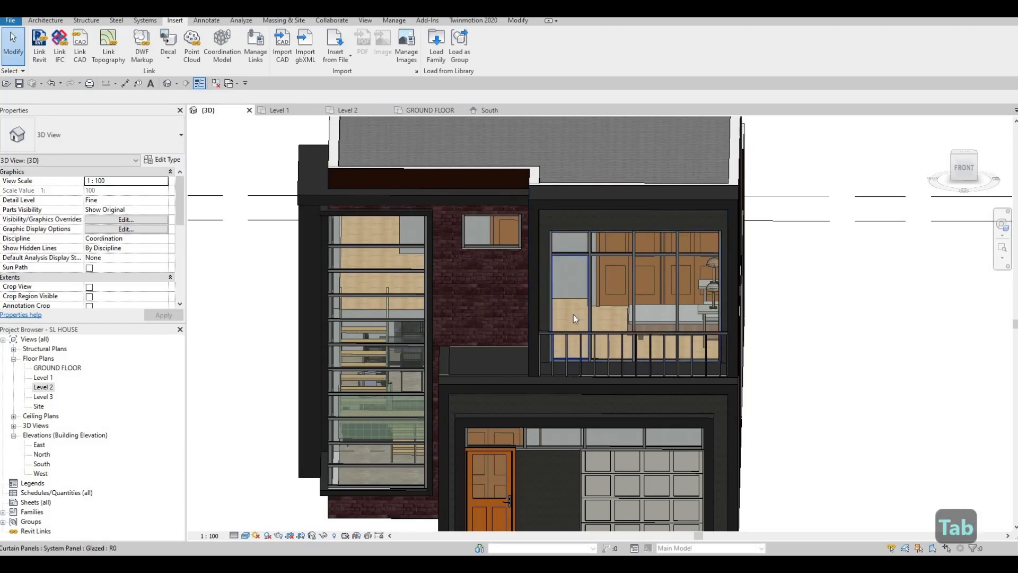
left_click(574, 314)
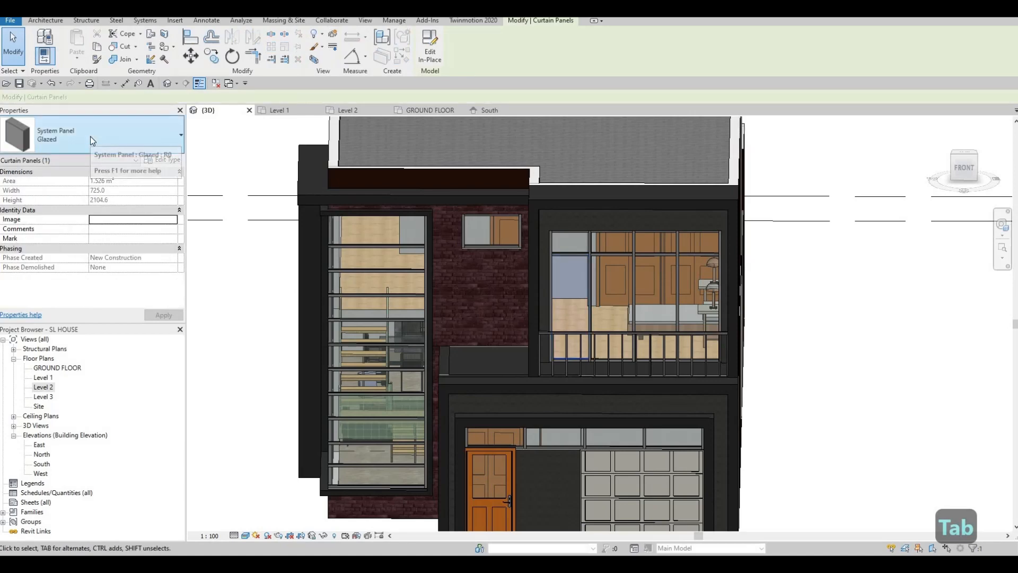
left_click(92, 140)
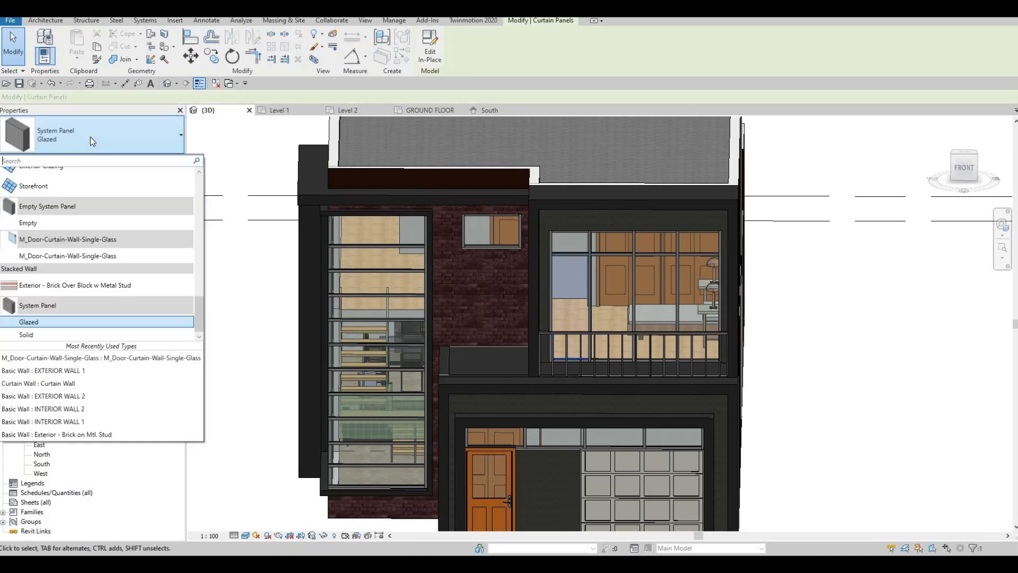
left_click(44, 257)
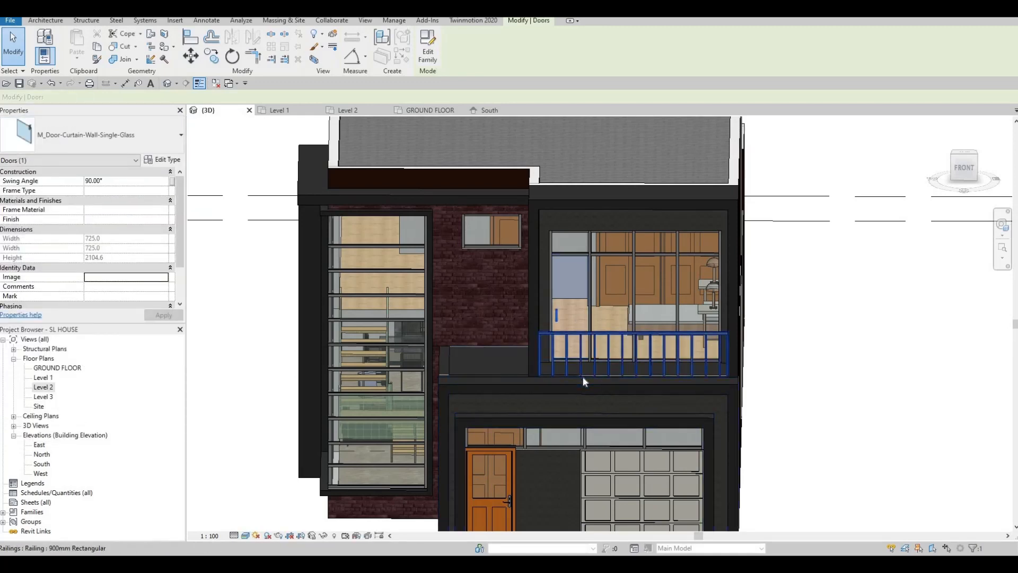
- Delete the bottom mullion beneath the new glass door in the front balcony curtain wall
scroll(577, 367, "up", 2)
middle_click_drag(569, 423, 563, 366, "shift")
scroll(579, 343, "up", 2)
key("Escape")
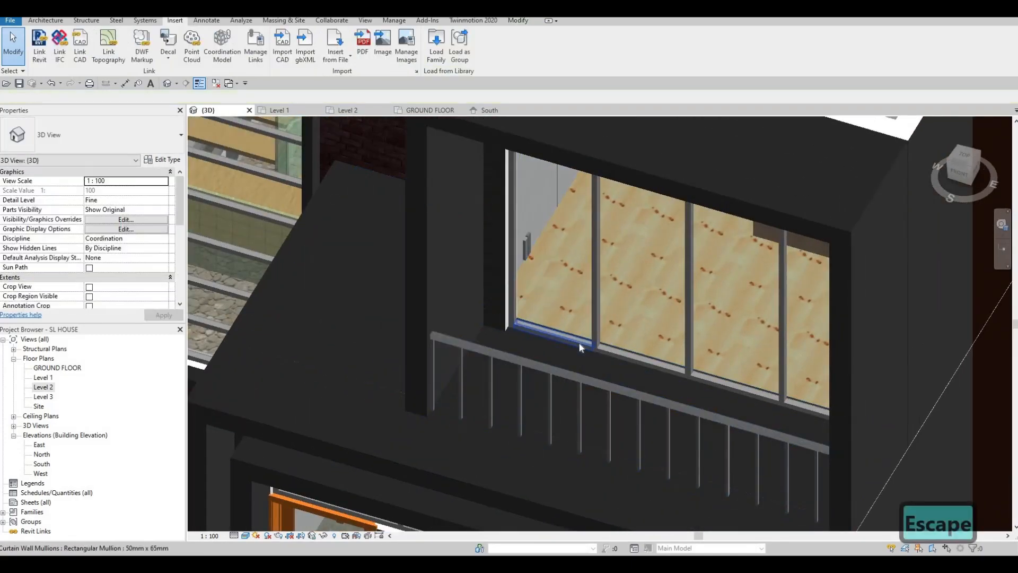
left_click(549, 342)
key("Delete")
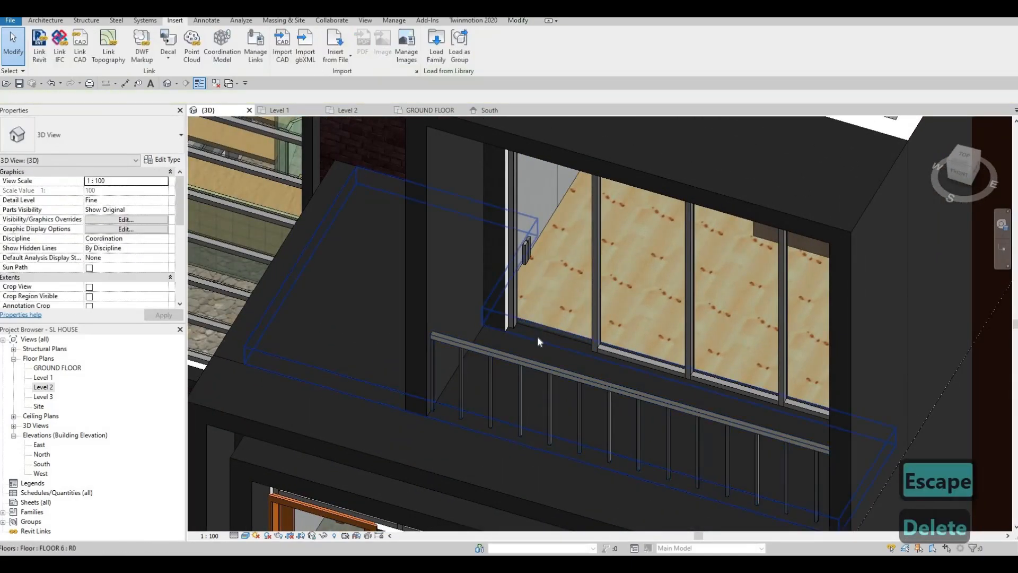
- Replace the lower-left glazed panel of the rear balcony curtain wall with the M_Door-Curtain-Wall-Single-Glass door
scroll(573, 331, "down", 2)
scroll(589, 348, "down", 3)
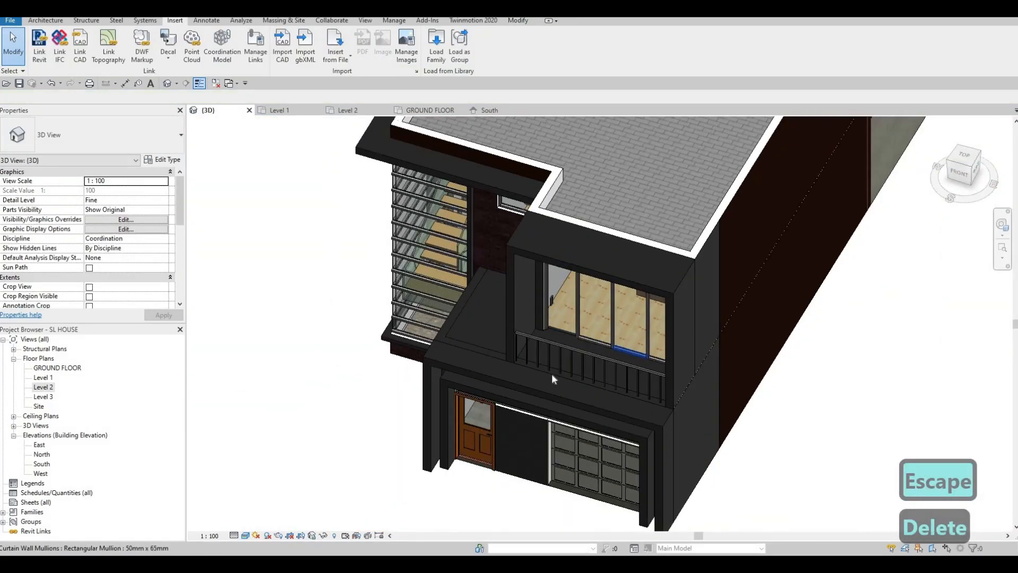
middle_click_drag(551, 375, 406, 351, "shift")
scroll(432, 361, "up", 2)
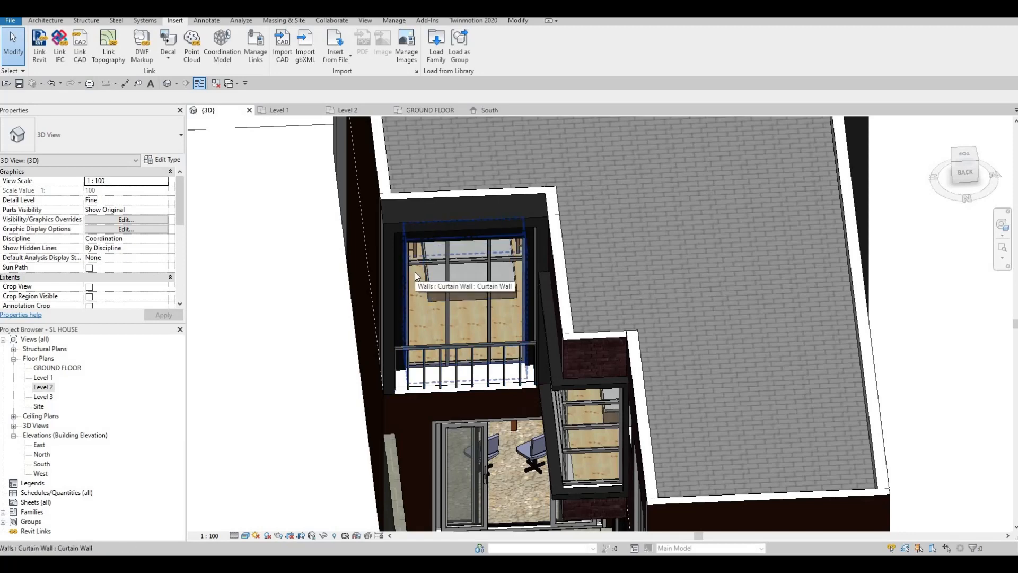
key("Tab")
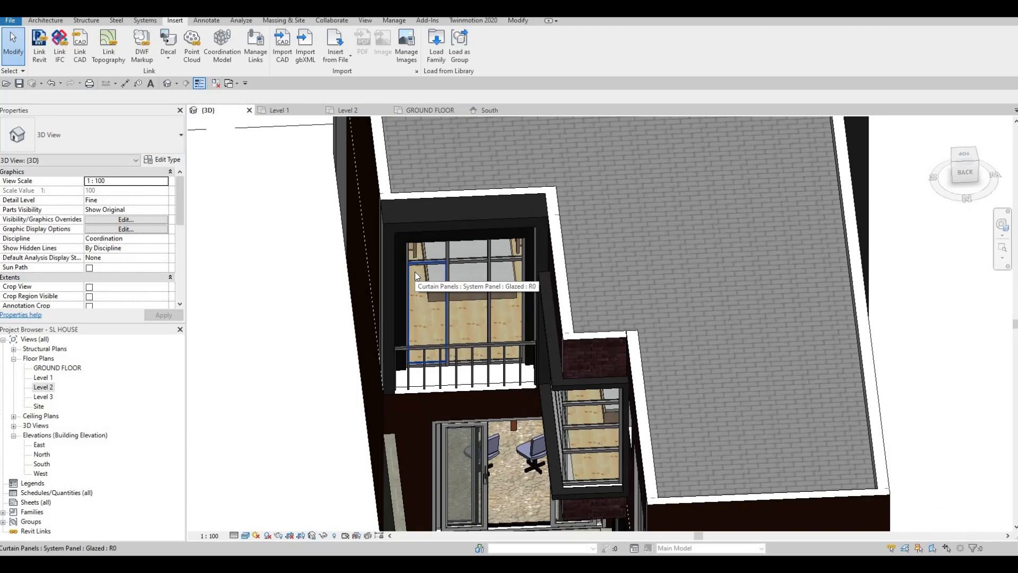
left_click(414, 272)
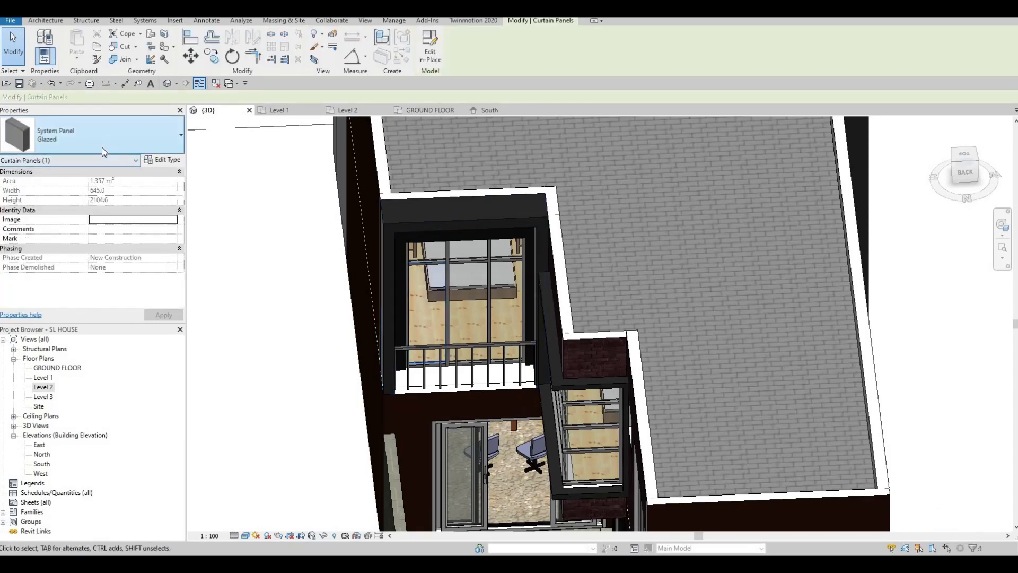
left_click(102, 143)
left_click(59, 256)
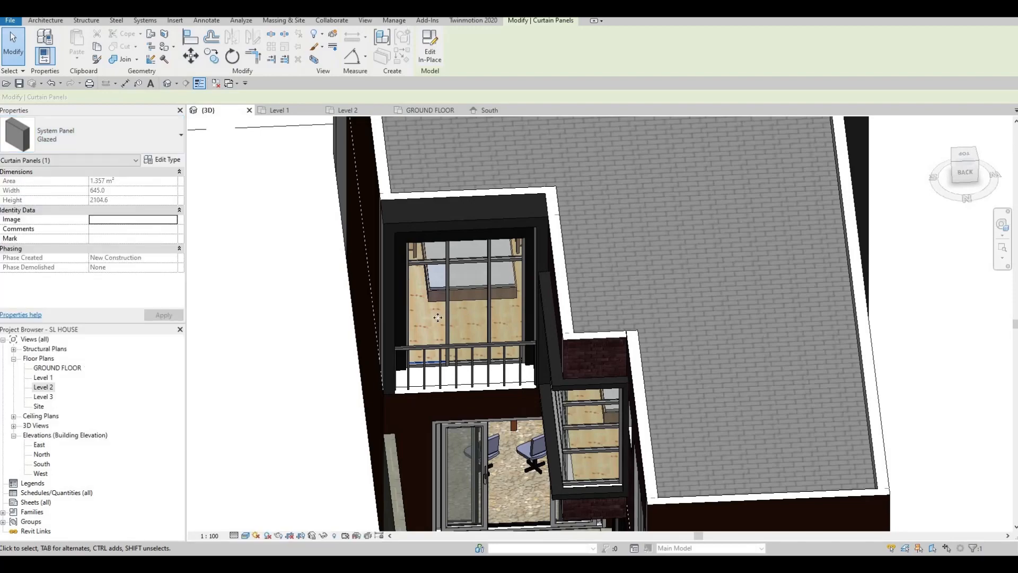
- Delete the bottom mullion beneath the new glass door in the rear balcony curtain wall
scroll(438, 325, "up", 2)
mouse_move(426, 378)
middle_mouse_down("shift")
mouse_move(419, 389)
mouse_move(398, 385)
mouse_move(425, 369)
middle_mouse_up("shift")
key("Escape")
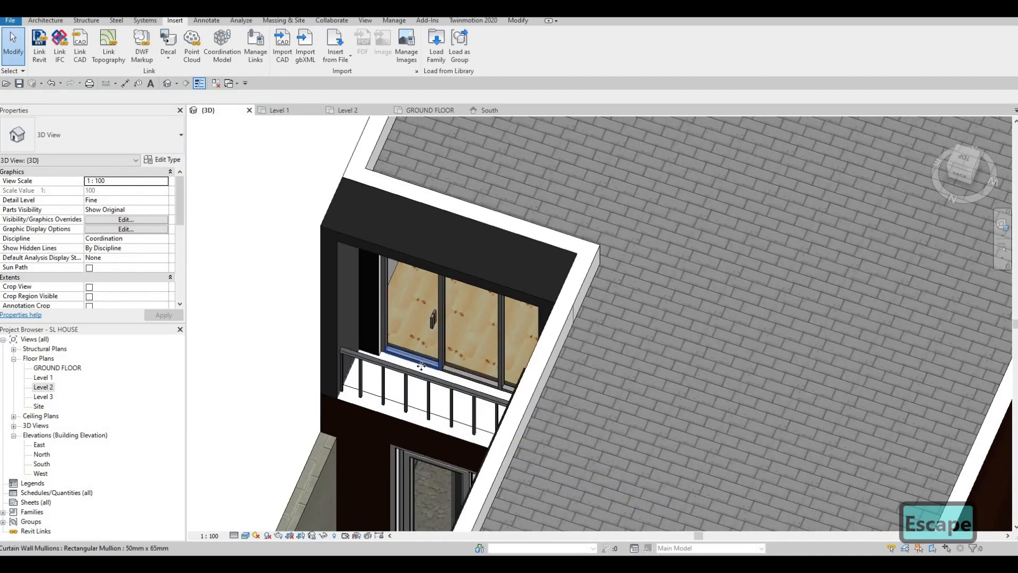
left_click(419, 366)
key("Delete")
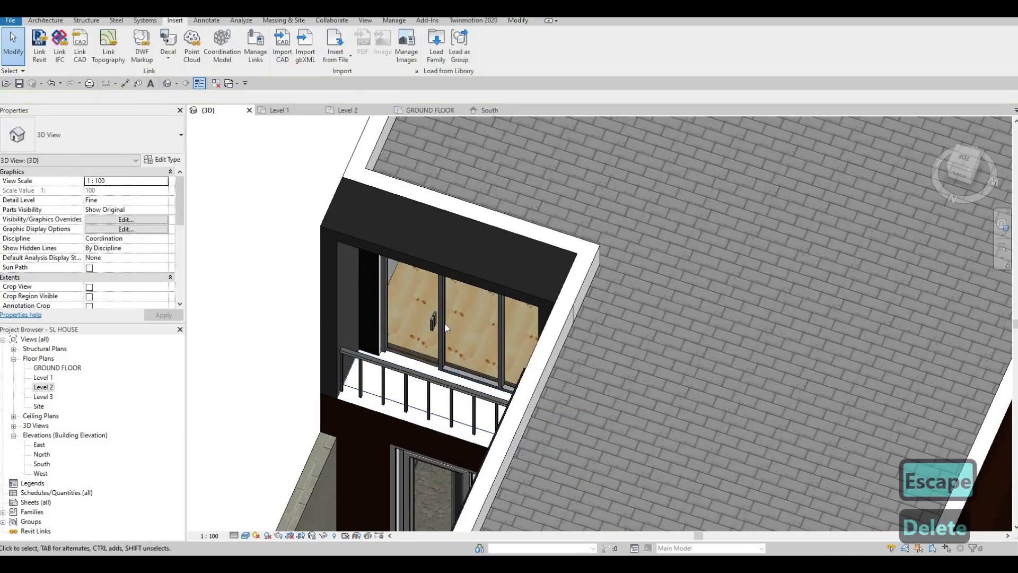
key("Escape")
key("Escape")
middle_click_drag(451, 302, 440, 310, "shift")
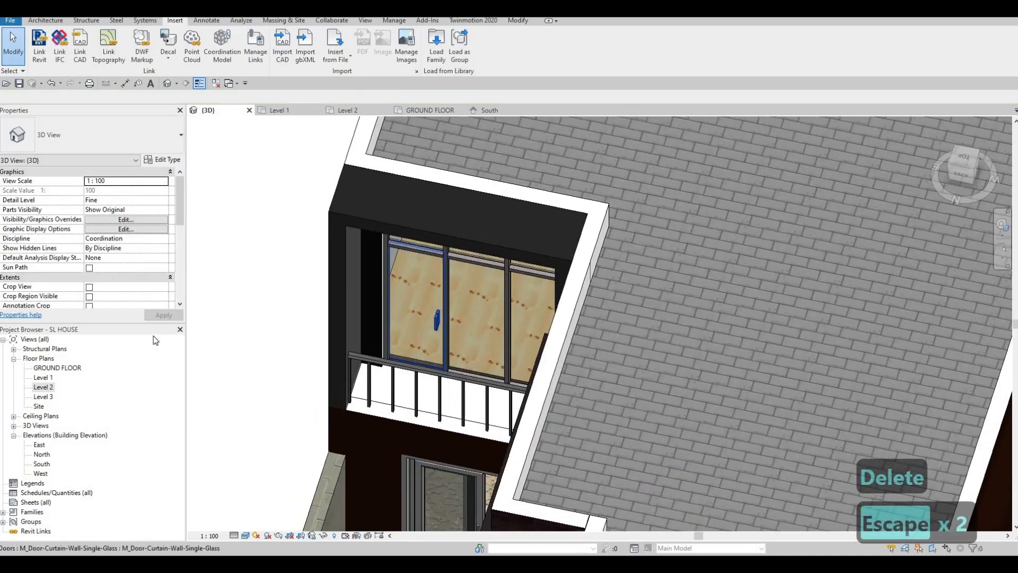
- In the Level 2 floor plan, flip the hinge side of the MASTERS room's balcony door
double_click(49, 388)
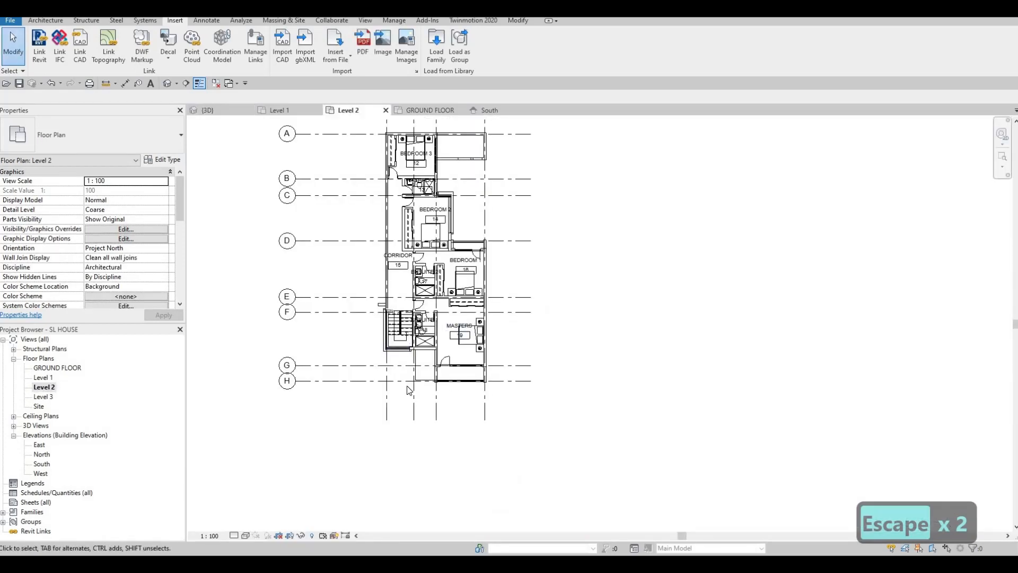
scroll(407, 388, "up", 4)
left_click(391, 382)
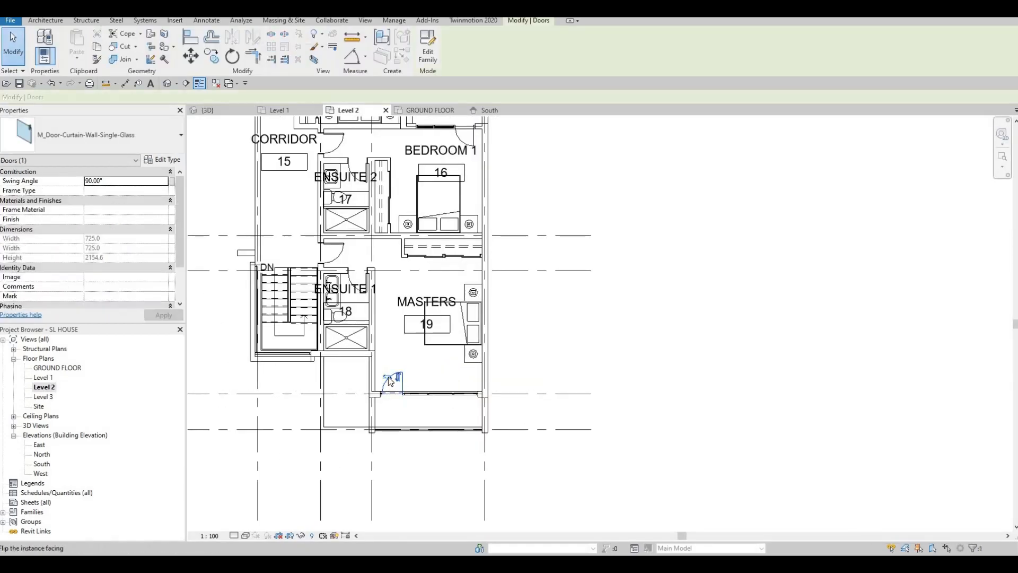
scroll(391, 380, "up", 2)
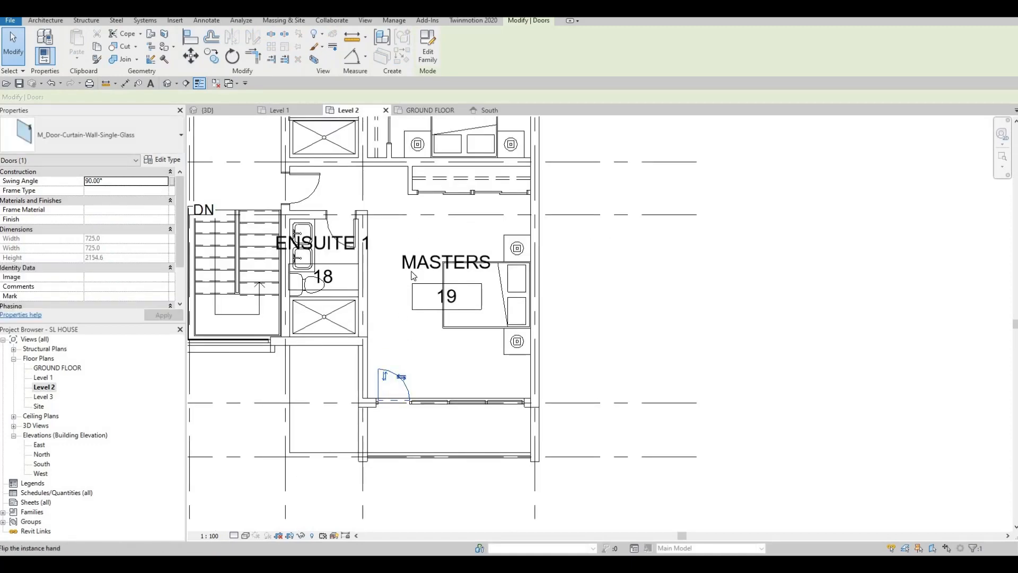
- Examine the Level 2 plan around BEDROOM 1 and MASTERS, checking the swing of the BEDROOM 1 balcony door
scroll(400, 324, "down", 3)
middle_click_drag(431, 292, 416, 372)
middle_click_drag(427, 233, 409, 343)
scroll(438, 317, "up", 3)
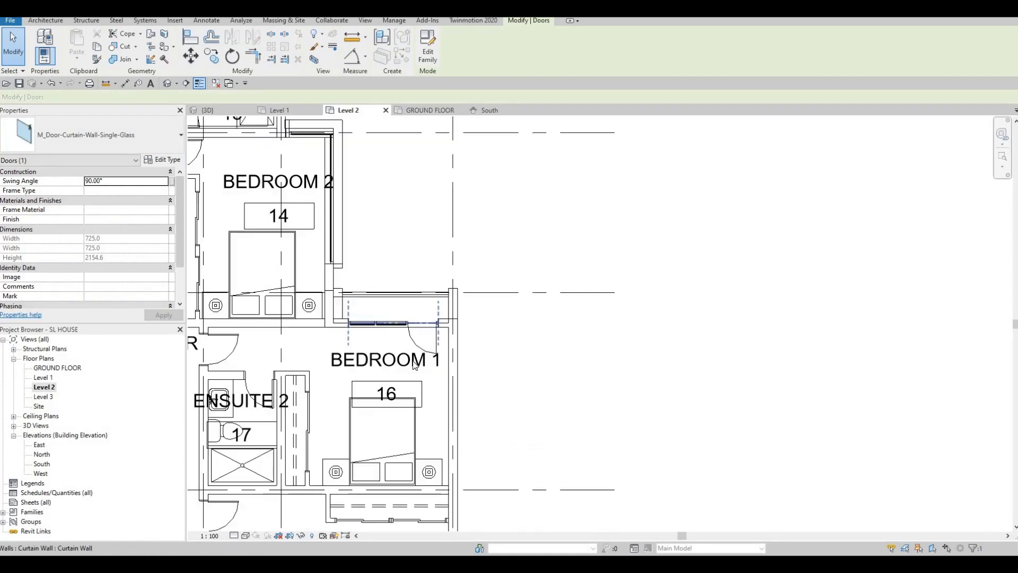
scroll(429, 334, "up", 1)
middle_click_drag(470, 317, 506, 262)
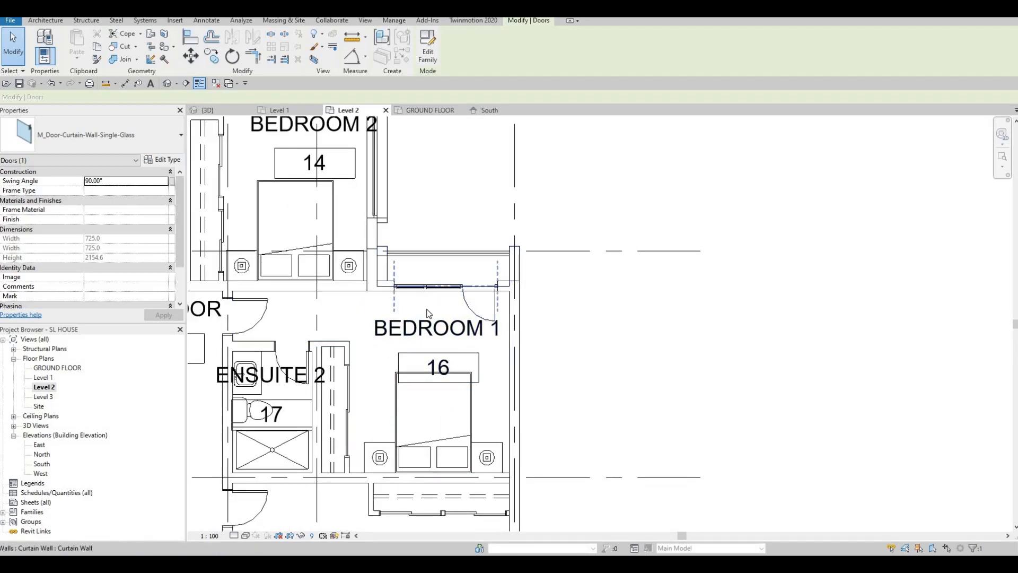
scroll(444, 263, "down", 1)
middle_click_drag(428, 314, 462, 217)
scroll(408, 249, "down", 1)
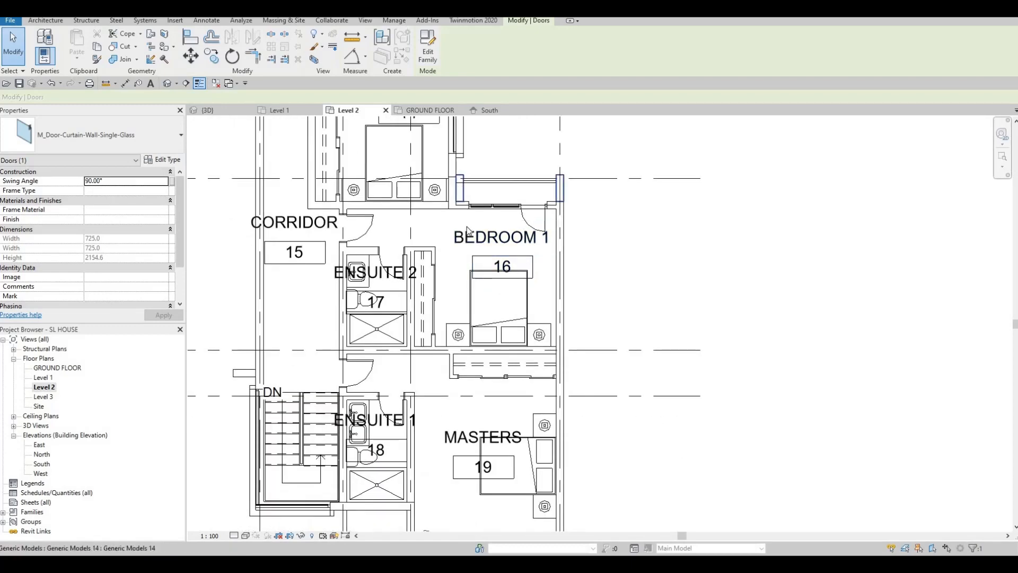
scroll(466, 232, "up", 2)
scroll(451, 249, "down", 2)
middle_click_drag(493, 274, 438, 462)
scroll(438, 461, "down", 2)
middle_click_drag(461, 277, 493, 122)
scroll(492, 127, "down", 2)
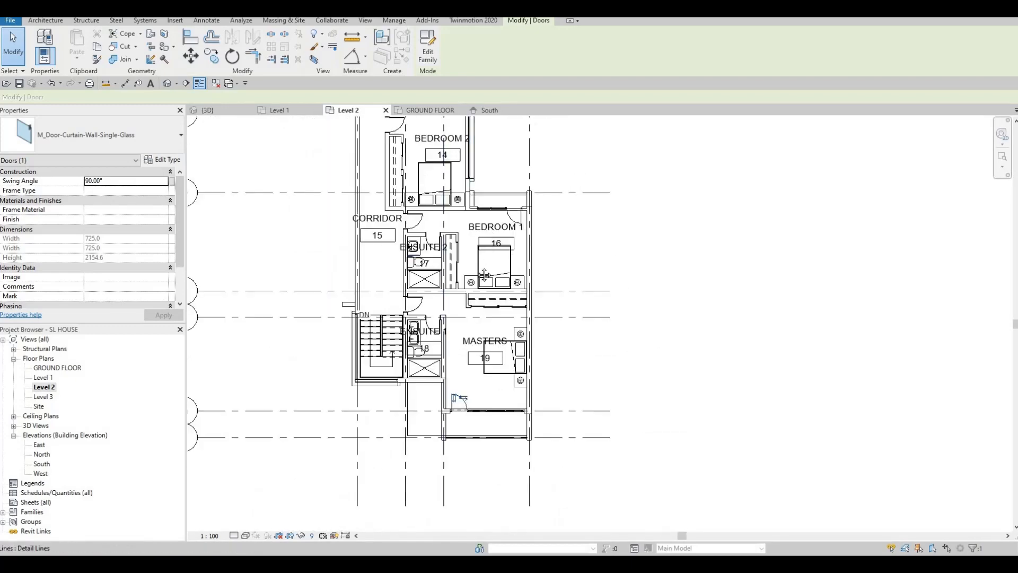
scroll(458, 280, "down", 1)
middle_click_drag(469, 247, 493, 219)
scroll(490, 217, "up", 5)
scroll(436, 347, "down", 1)
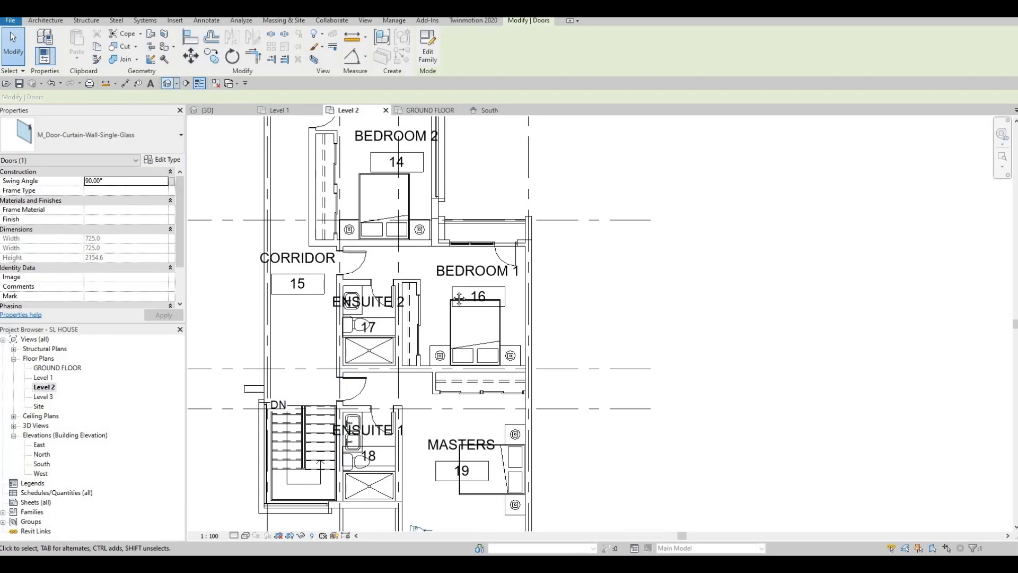
- Return to the 3D view and examine the exterior of the house from several angles
left_click(167, 83)
scroll(390, 263, "down", 2)
middle_click_drag(390, 263, 523, 311, "shift")
scroll(523, 312, "down", 1)
scroll(579, 327, "up", 3)
middle_click_drag(676, 247, 617, 297, "shift")
scroll(618, 297, "down", 2)
middle_click_drag(675, 355, 652, 286, "shift")
scroll(567, 261, "down", 1)
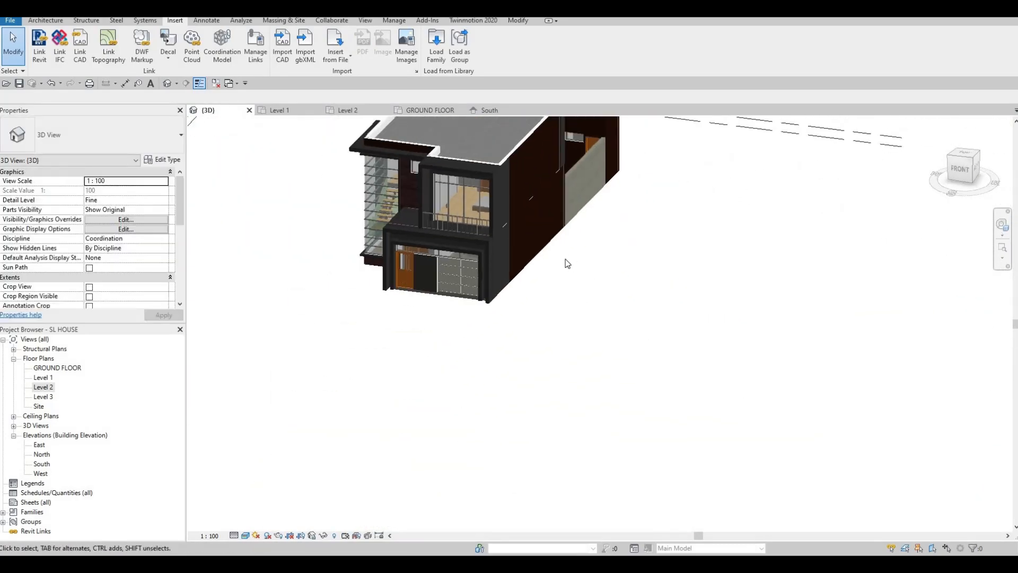
middle_click_drag(565, 258, 546, 255, "shift")
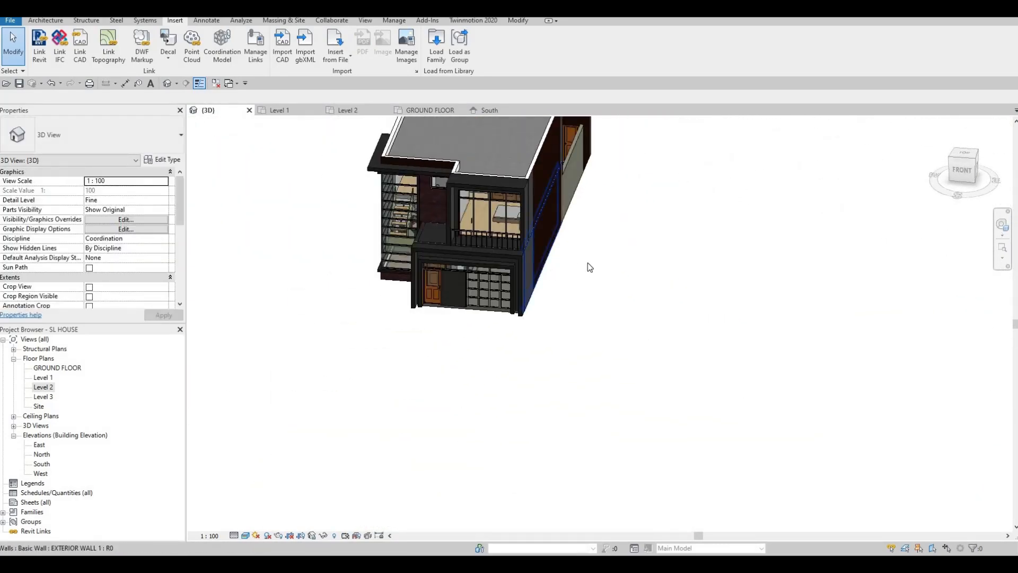
scroll(748, 191, "down", 2)
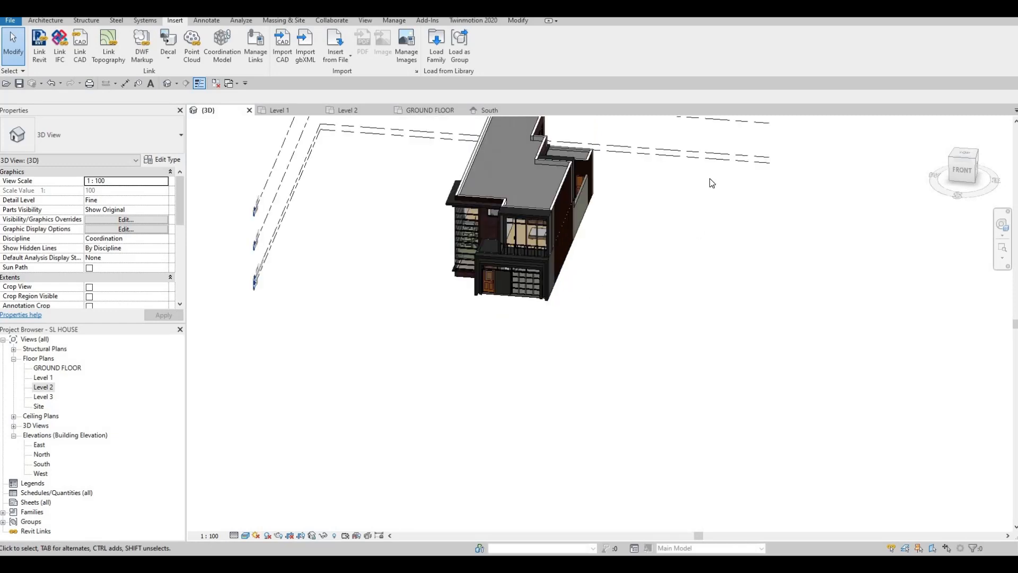
- Start a new floor matching the courtyard slab's FLOOR 2 type and open the GROUND FLOOR plan for its rectangular boundary sketch
middle_click_drag(670, 418, 559, 136, "shift")
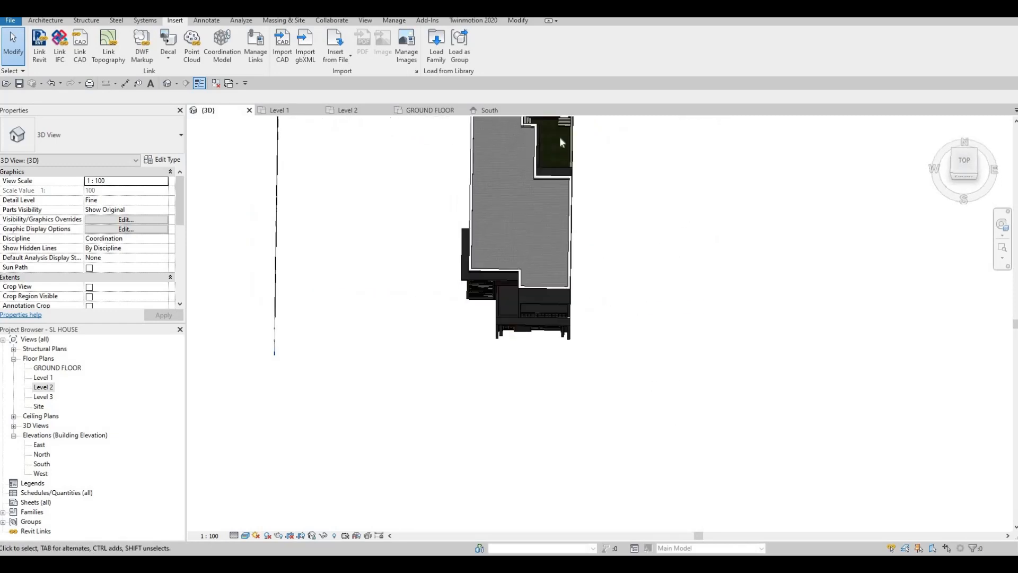
left_click(556, 150)
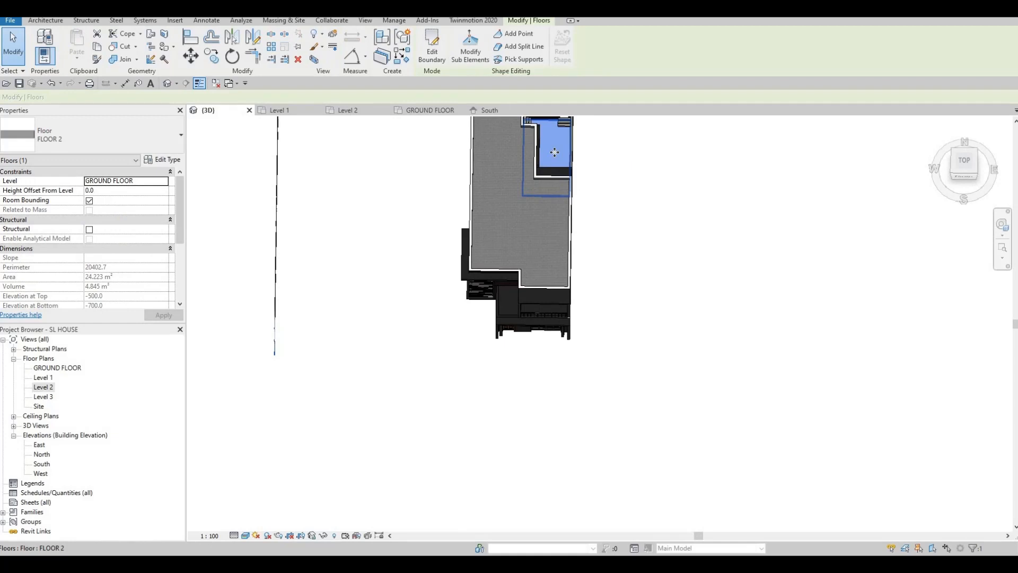
double_click(555, 179)
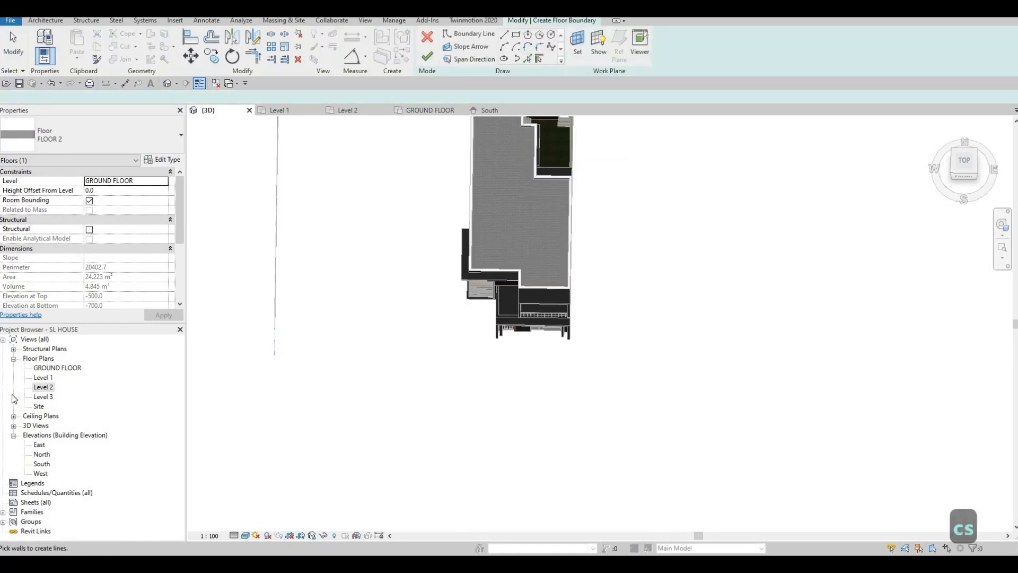
double_click(58, 368)
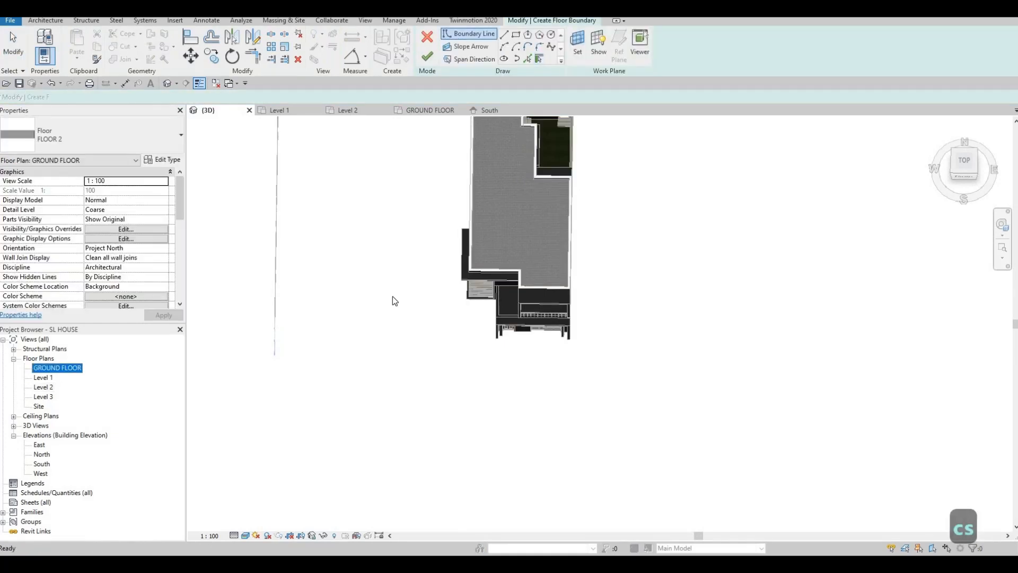
scroll(453, 308, "down", 5)
middle_click_drag(467, 154, 466, 211)
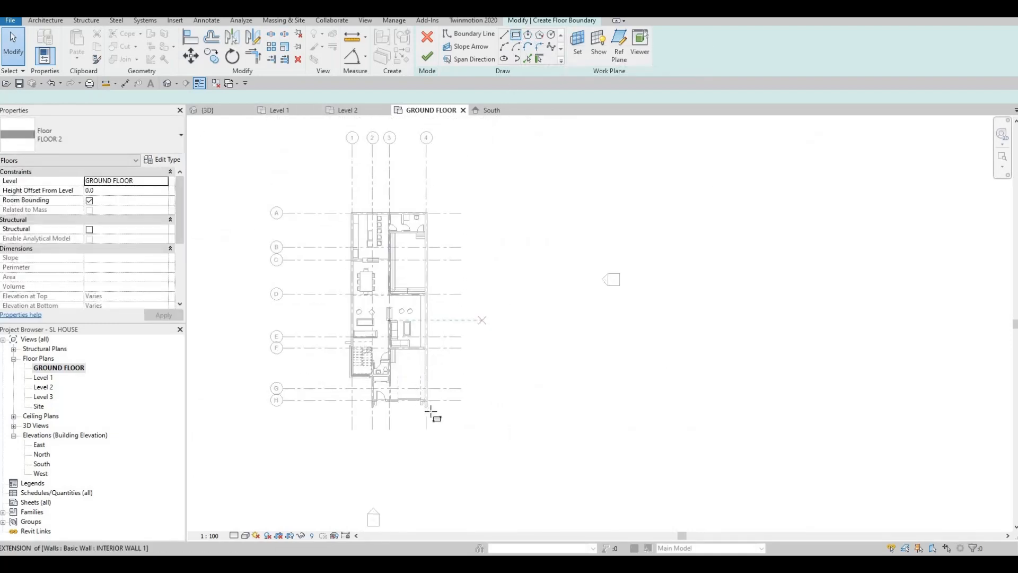
- Sketch a rectangular floor boundary about 16.7 m wide on the east side of the house, starting at the front of the east exterior wall
scroll(432, 413, "up", 3)
scroll(430, 414, "up", 2)
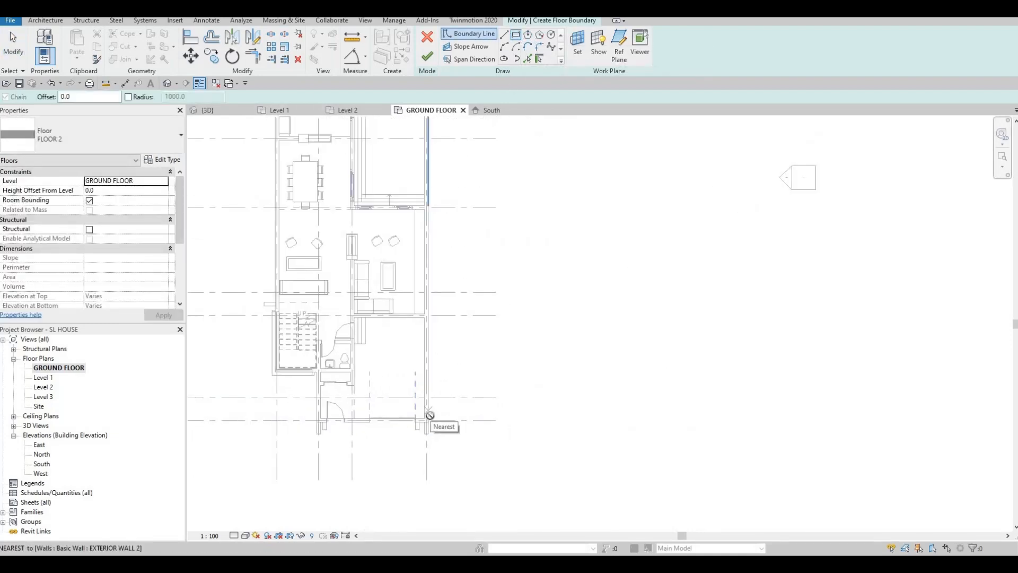
left_click(429, 416)
scroll(568, 307, "down", 3)
middle_click_drag(625, 290, 618, 471)
scroll(618, 472, "down", 1)
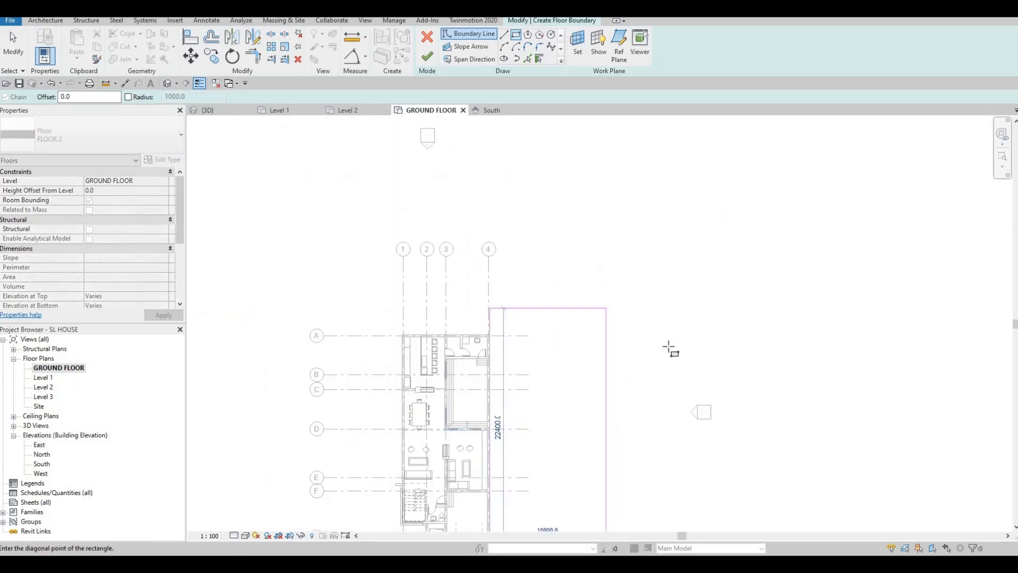
left_click(670, 337)
- Sketch a rectangular boundary about 2000 mm wide in the front recess between grid H, the entrance wall and the stairwell
middle_click_drag(484, 319, 573, 117)
scroll(573, 118, "down", 1)
scroll(501, 309, "up", 2)
scroll(506, 300, "up", 4)
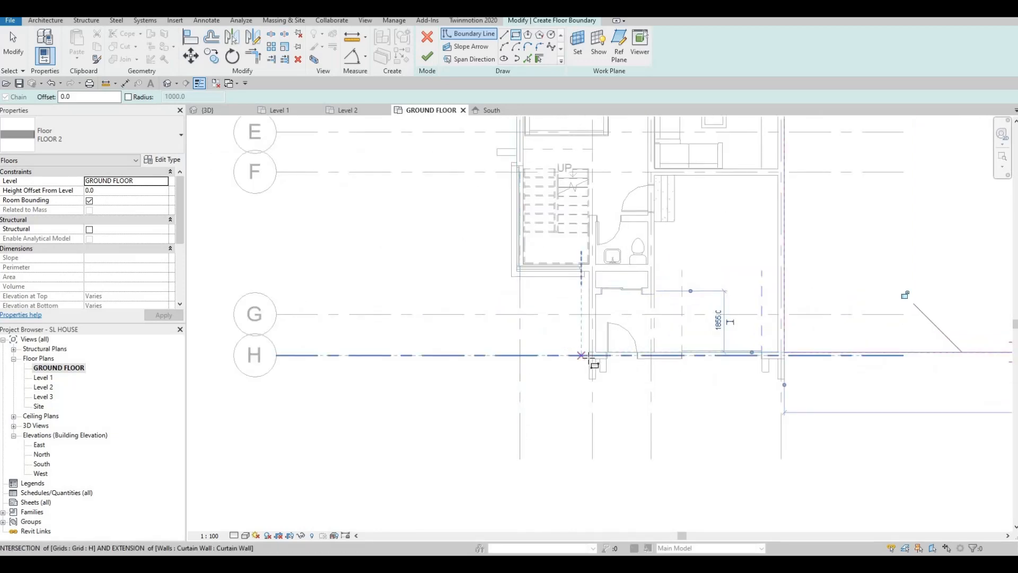
scroll(587, 353, "up", 3)
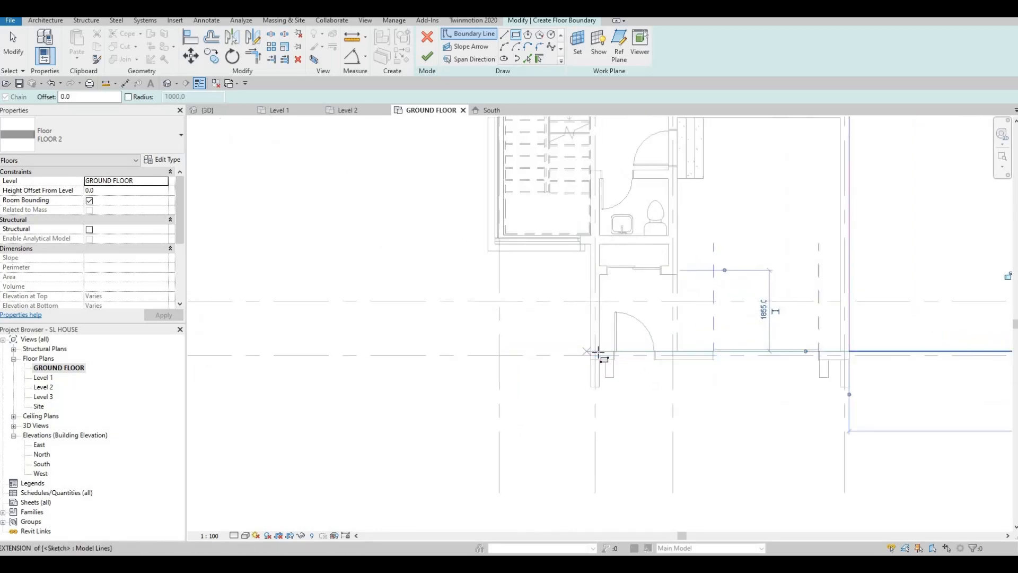
left_click(591, 351)
left_click(592, 250)
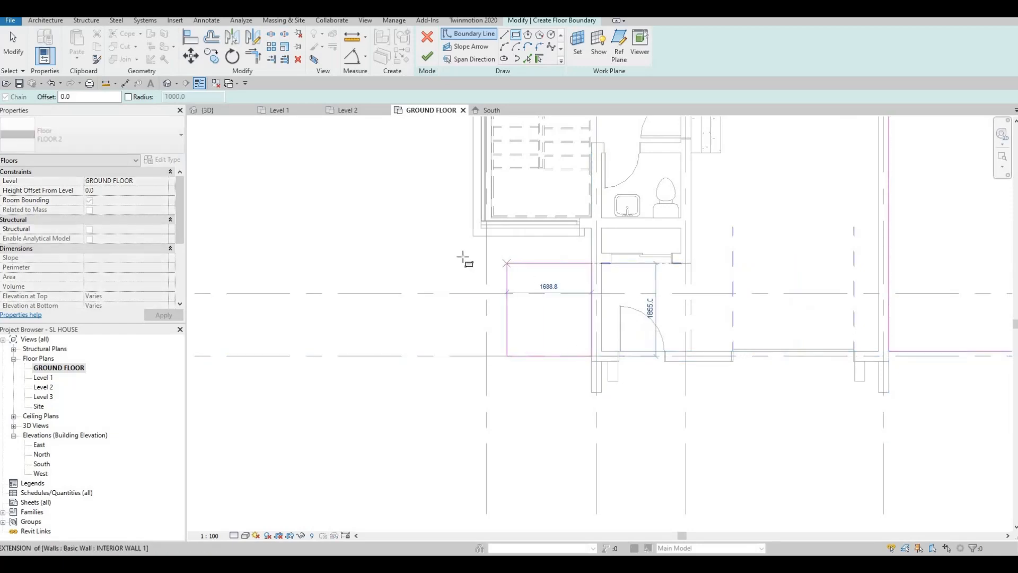
scroll(463, 256, "down", 2)
scroll(490, 242, "up", 1)
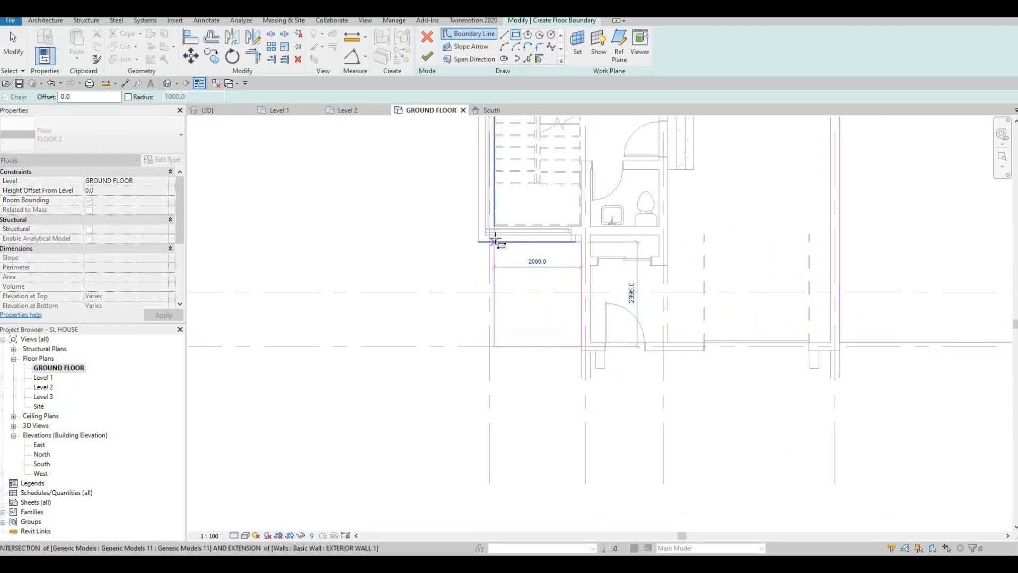
left_click(495, 237)
key("Escape")
- Sketch a rectangular boundary about 29.3 m deep on the west side, from the intersection of grids 1 and H to beyond the rear of the house
left_click(489, 346)
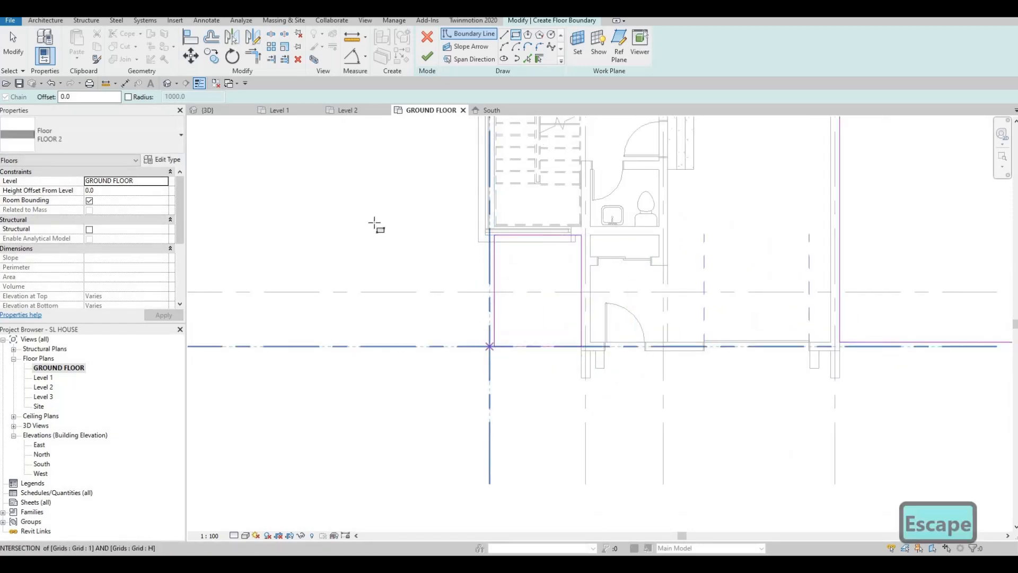
scroll(403, 255, "down", 4)
middle_click_drag(381, 230, 499, 351)
scroll(499, 351, "down", 2)
middle_click_drag(431, 257, 440, 393)
scroll(440, 371, "down", 2)
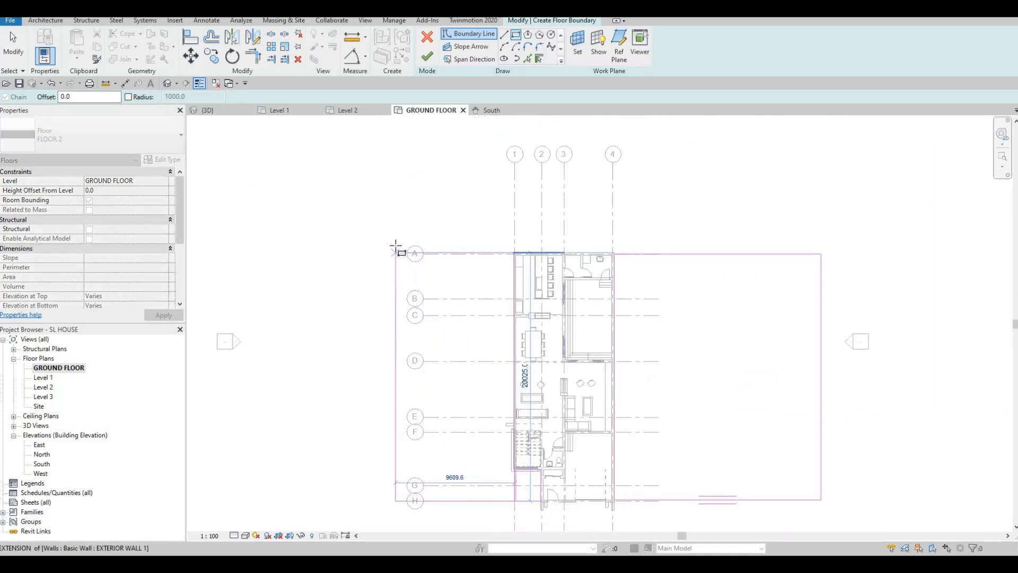
left_click(341, 138)
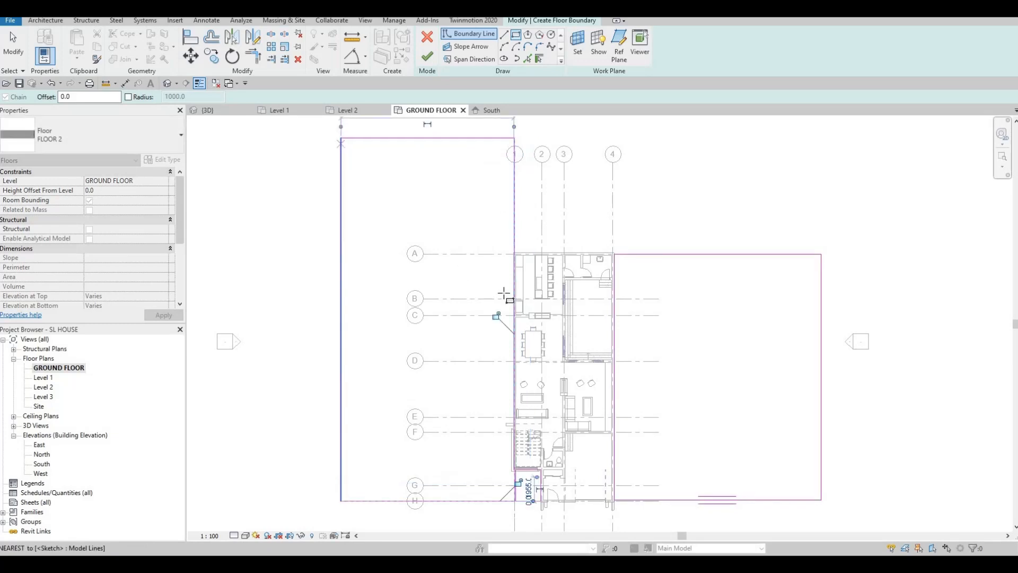
key("Escape")
- Align the west rectangle's house-side edge and the recess rectangle's west edge with the outer face of the west exterior wall
middle_click_drag(580, 499, 560, 381)
scroll(463, 297, "up", 6)
key("Escape")
key("Escape")
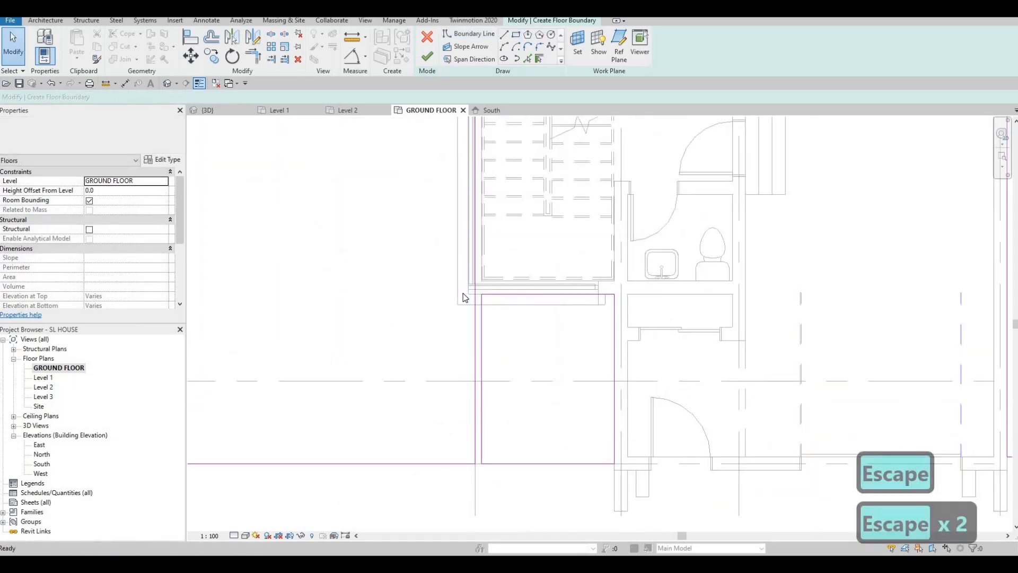
key("a")
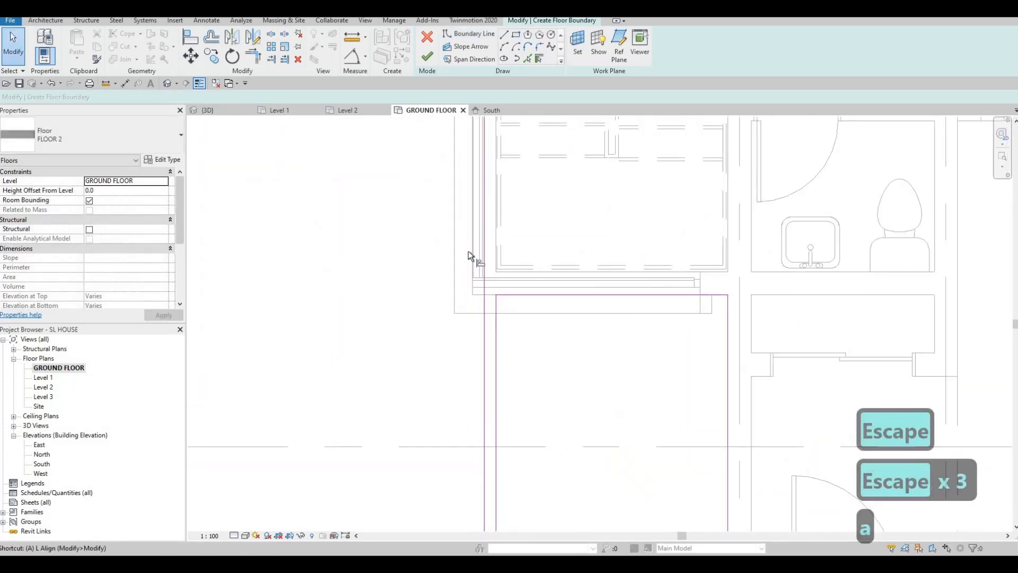
key("l")
scroll(463, 293, "down", 2)
middle_click_drag(456, 290, 448, 400)
scroll(451, 241, "down", 1)
middle_click_drag(451, 240, 391, 236)
scroll(455, 241, "up", 1)
left_click(456, 232)
scroll(455, 230, "down", 1)
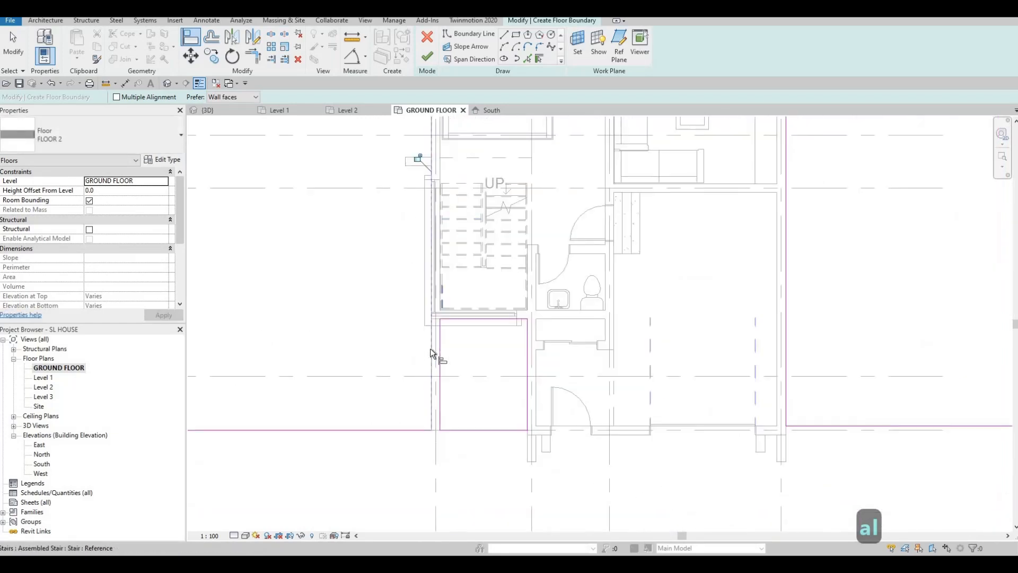
left_click(456, 343)
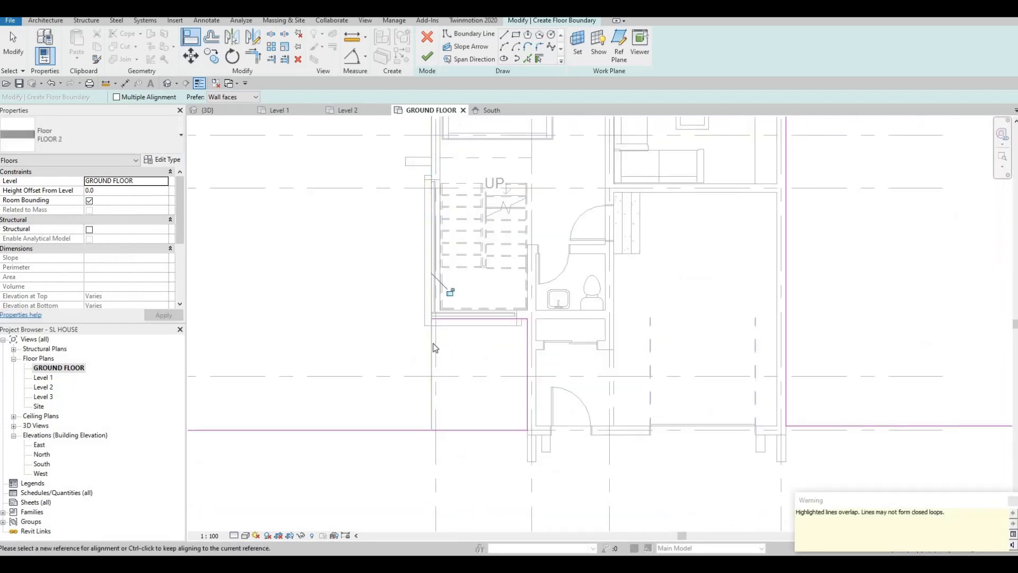
key("Escape")
key("Escape")
- Delete the overlapping boundary line left at the front recess below the stairwell
left_click(429, 341)
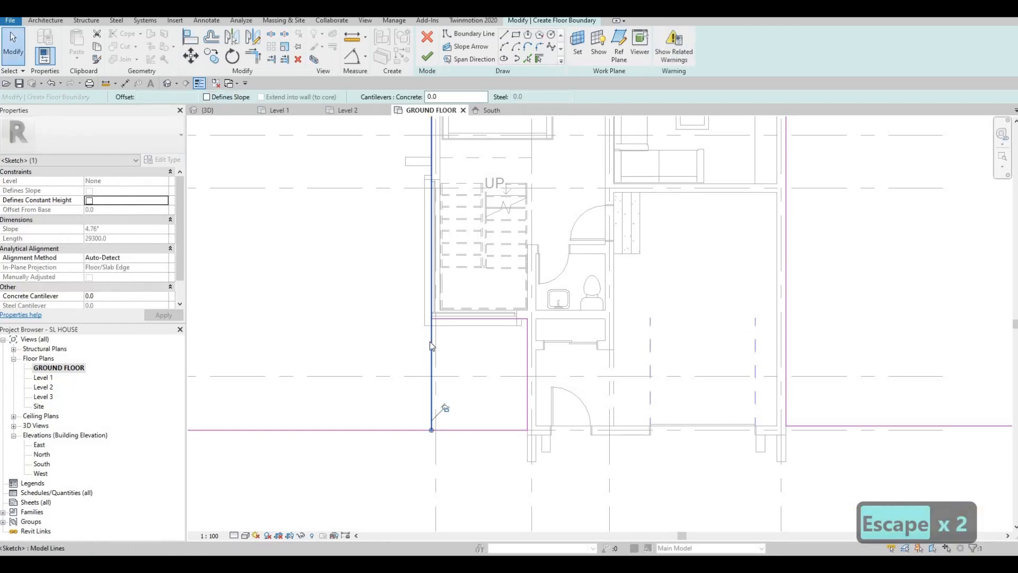
key("Escape")
key("Tab")
key("Escape")
key("Escape")
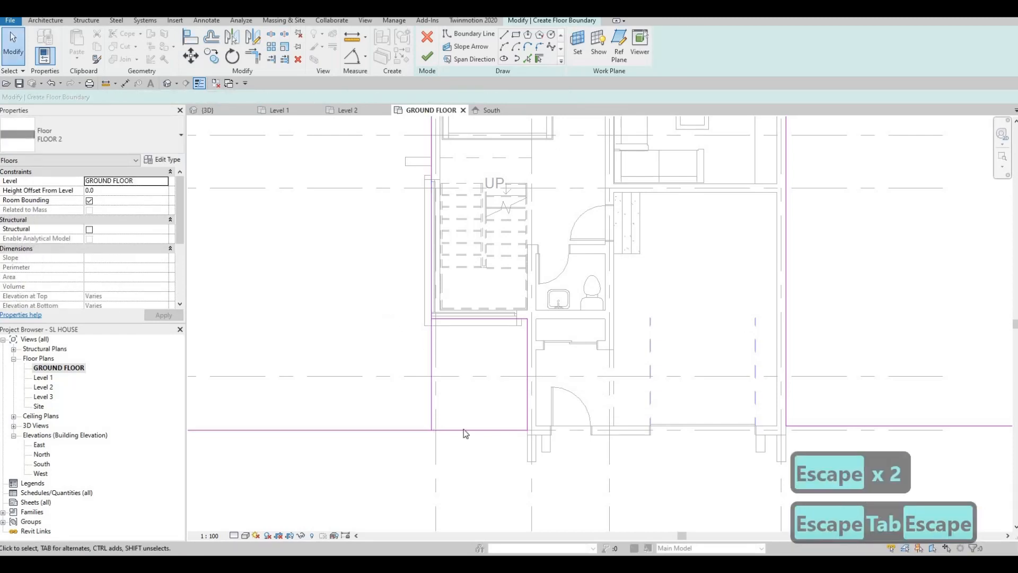
left_click(448, 416)
key("Delete")
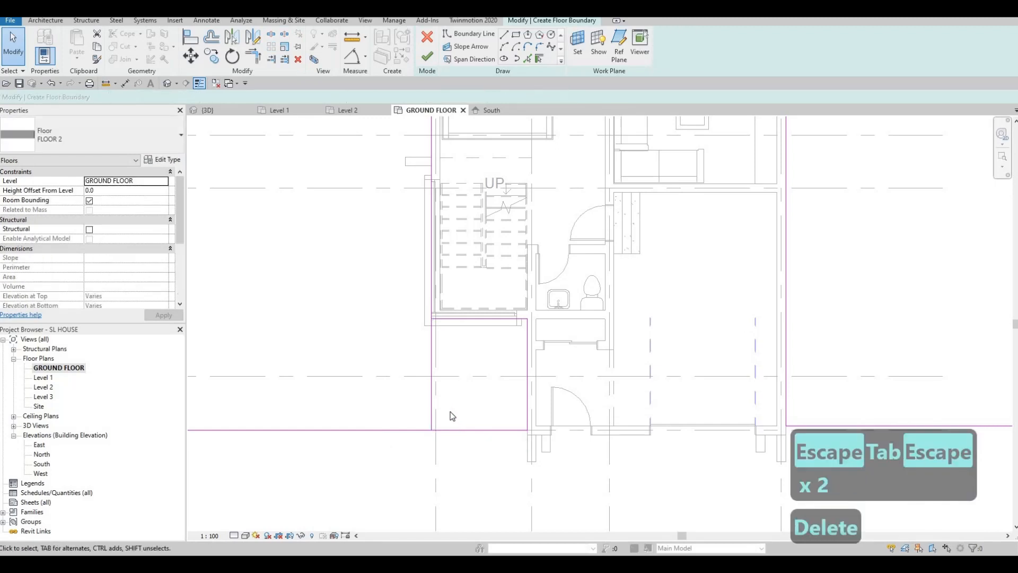
- Trim the west house-side boundary line and the recess's upper line into a corner at the stairwell's front
key("t")
key("r")
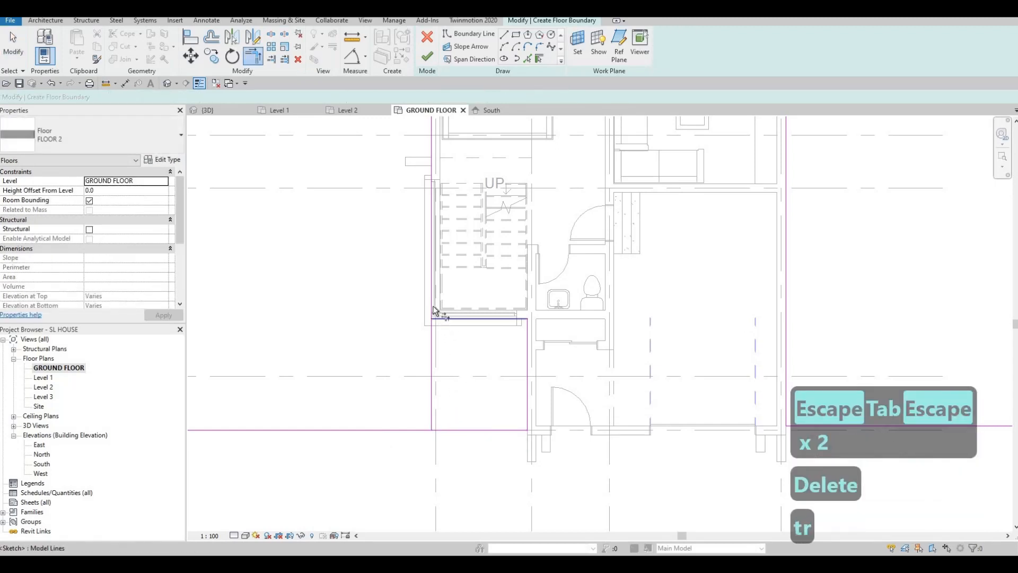
left_click(434, 311)
left_click(438, 318)
scroll(583, 371, "down", 2)
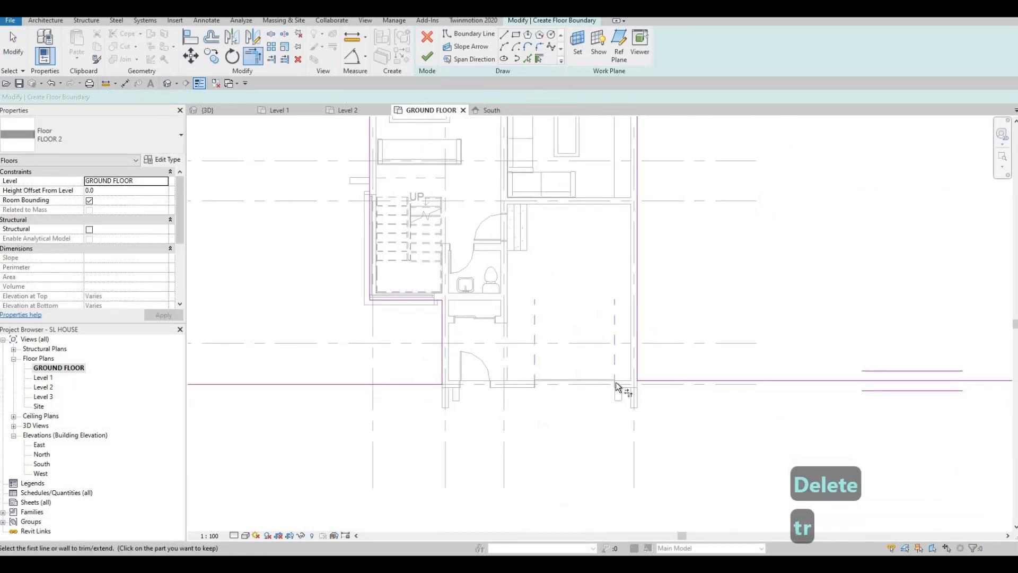
- Align the front boundary lines on both sides of the house with the outer face of the front wall near grid H
mouse_move(616, 383)
middle_mouse_down()
mouse_move(569, 380)
mouse_move(603, 387)
middle_mouse_up()
scroll(585, 391, "up", 1)
middle_click_drag(417, 363, 456, 349)
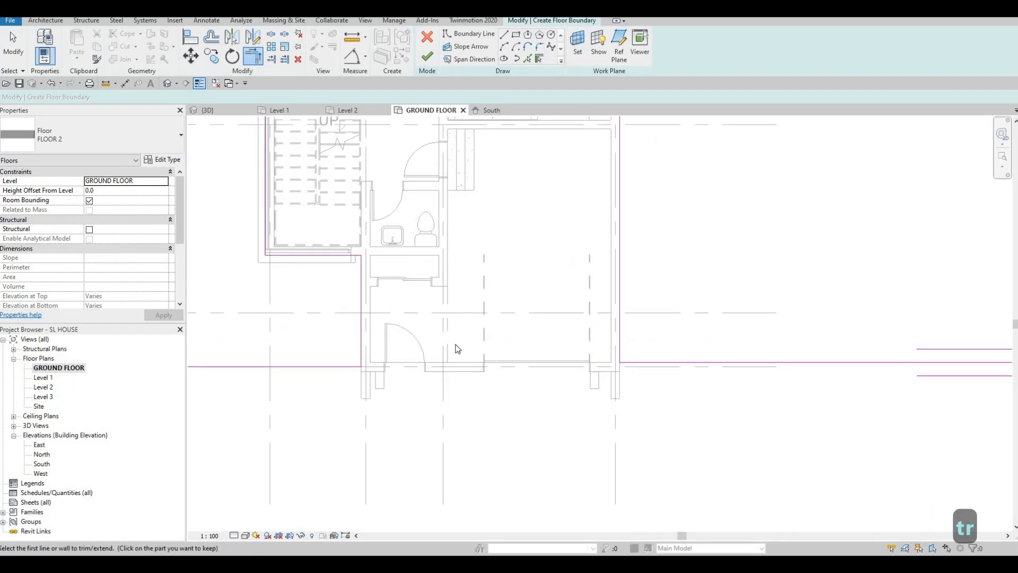
middle_click_drag(357, 350, 457, 349)
key("Escape")
key("Escape")
key("Escape")
key("a")
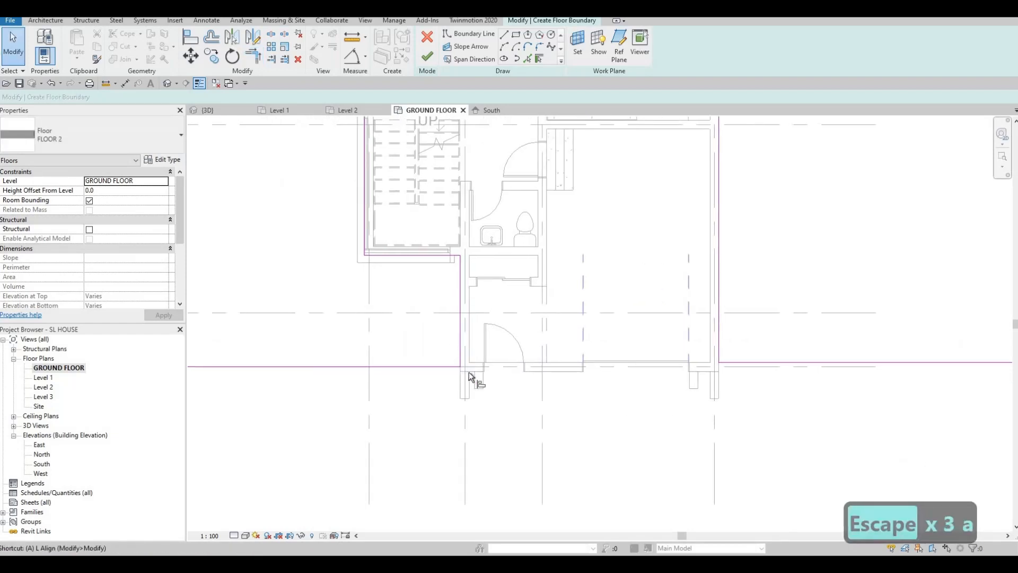
key("l")
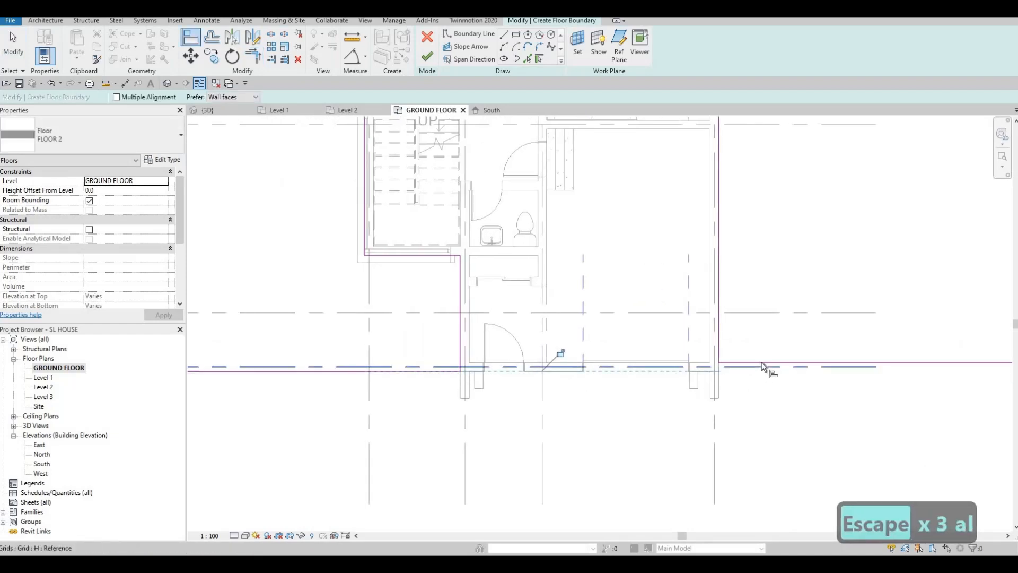
left_click(716, 372)
left_click(736, 364)
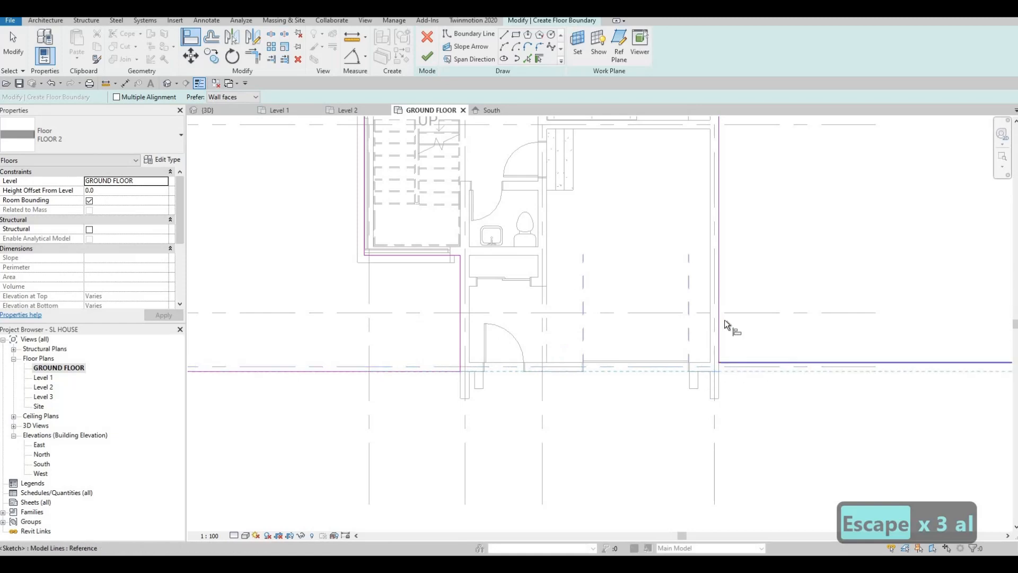
- Add a floor boundary line along the outer face of the rear wall at grid A, from grid 1 to grid 4
scroll(589, 311, "down", 5)
middle_click_drag(555, 328, 560, 501)
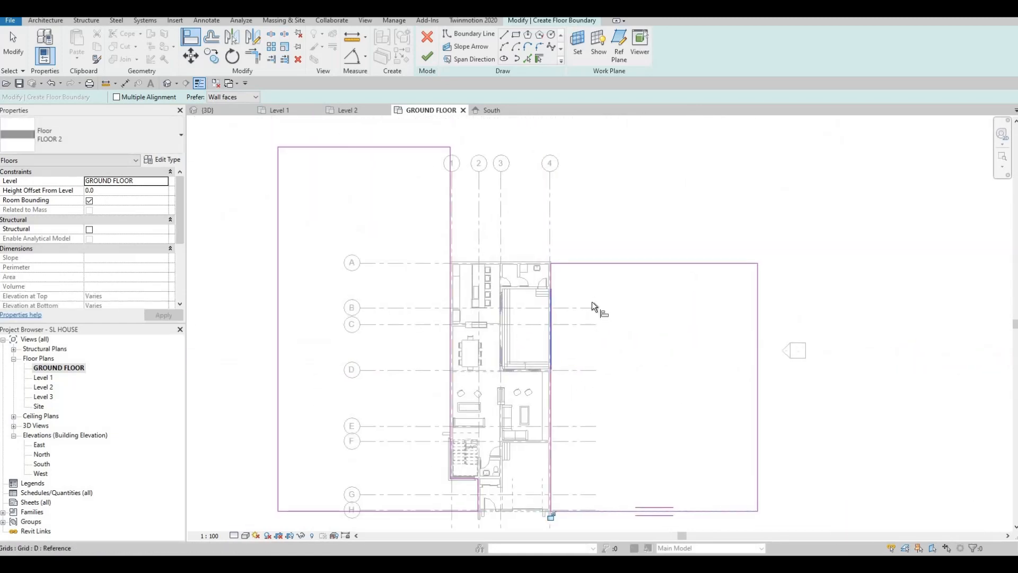
middle_click_drag(592, 301, 598, 337)
scroll(590, 298, "up", 1)
key("Escape")
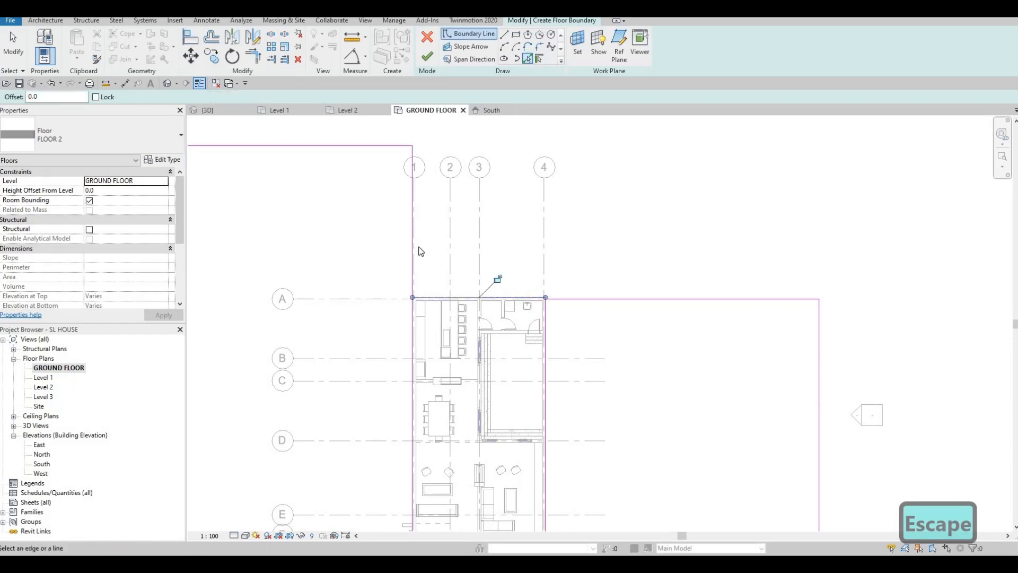
key("Escape")
key("Escape")
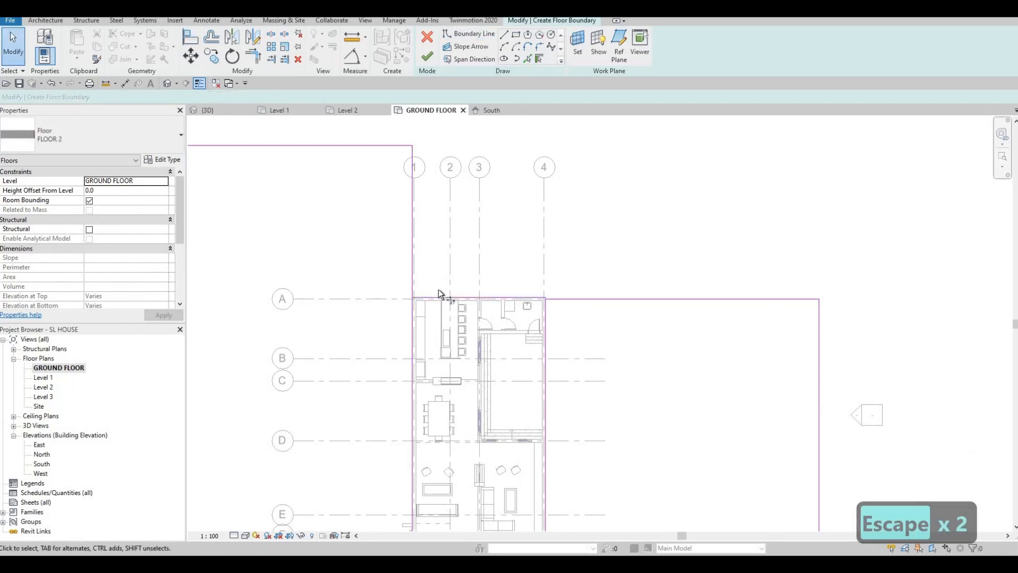
- Trim the west house-side boundary line to the rear wall line, forming a corner at grids 1 and A
key("t")
key("r")
left_click(415, 315)
left_click(538, 301)
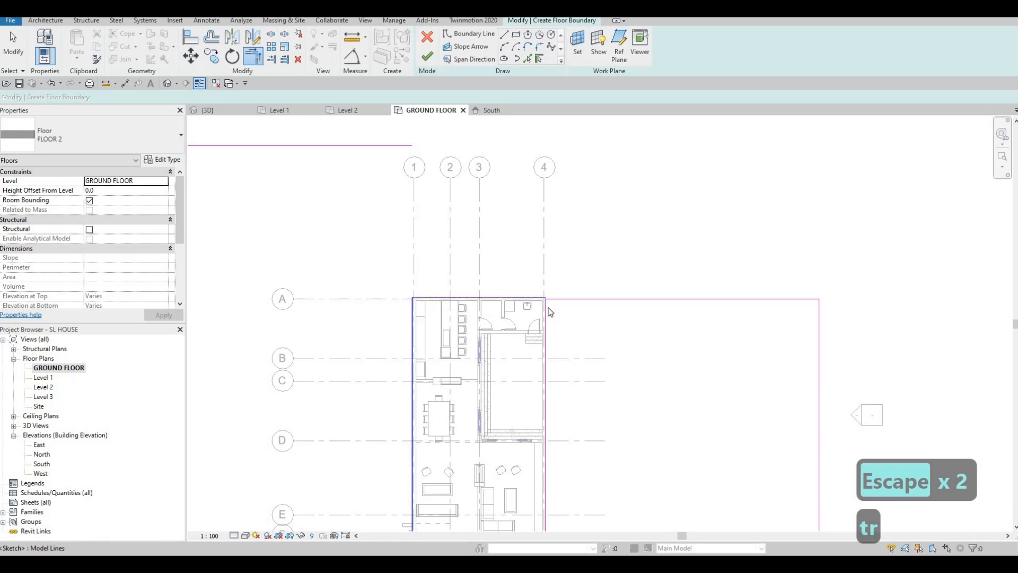
key("Escape")
key("Escape")
- Delete the east rectangle's rear edge and join the west rectangle's rear edge to the outer east boundary line with Trim
left_click(591, 299)
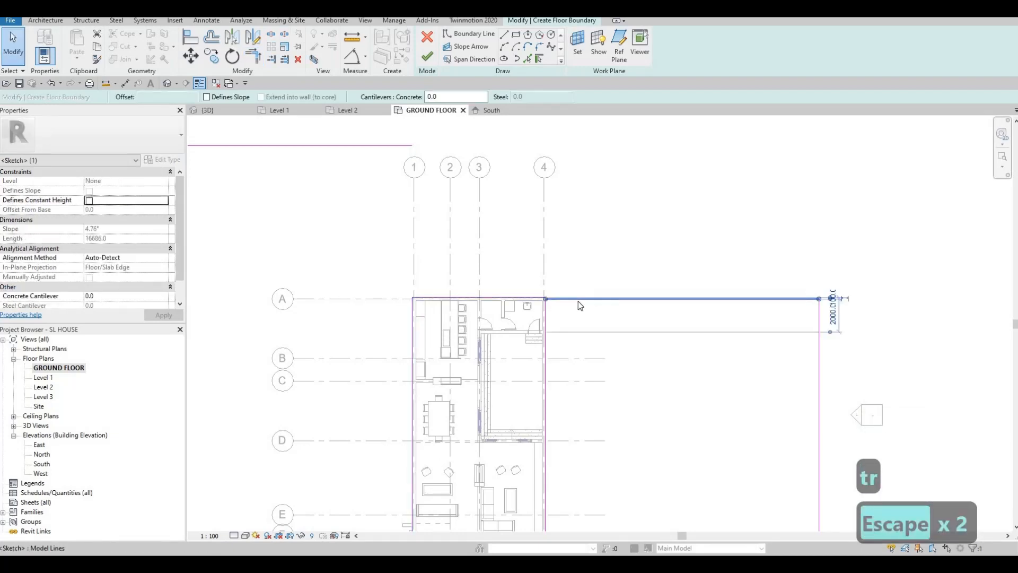
key("Delete")
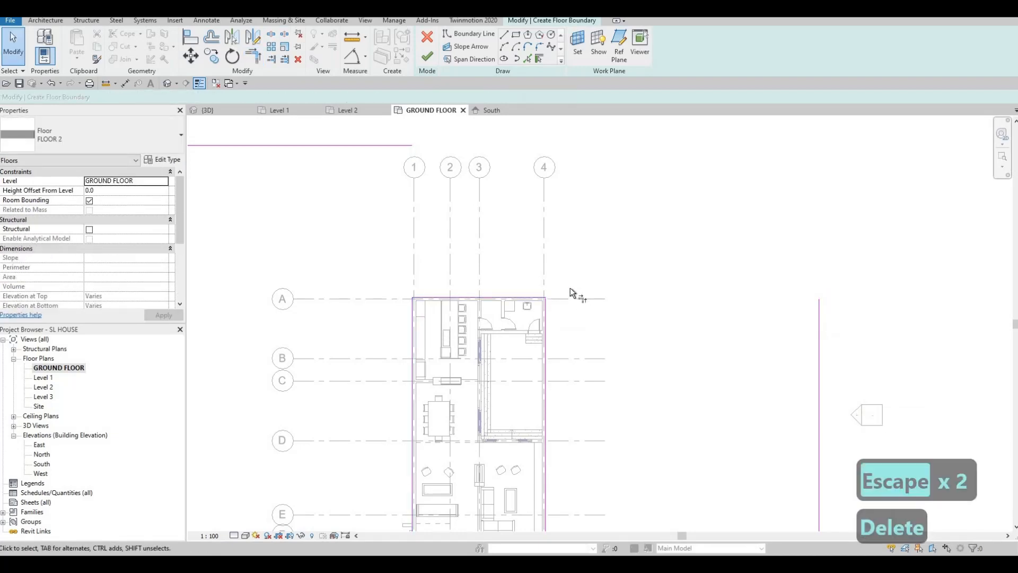
key("t")
key("r")
left_click(387, 145)
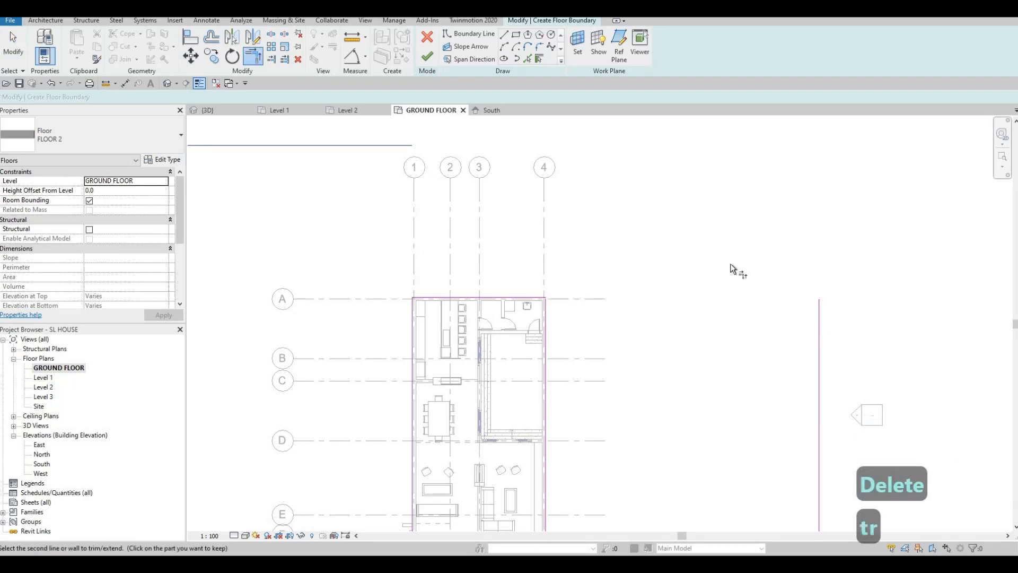
left_click(820, 318)
scroll(613, 256, "down", 4)
key("Escape")
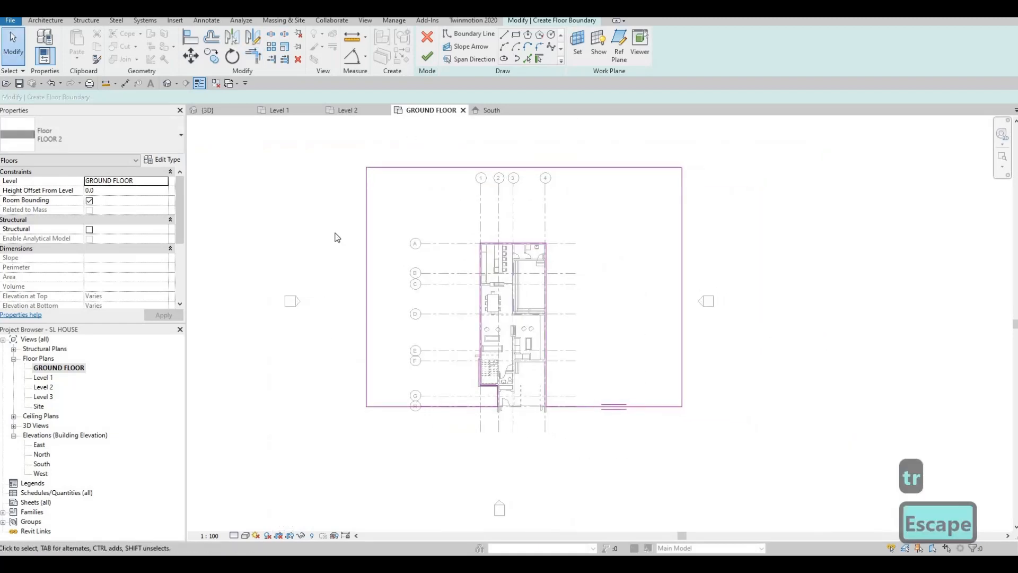
- Move the outer west boundary line farther from the house and try to finish the floor sketch
middle_click_drag(452, 290, 367, 222)
middle_click_drag(280, 196, 418, 244)
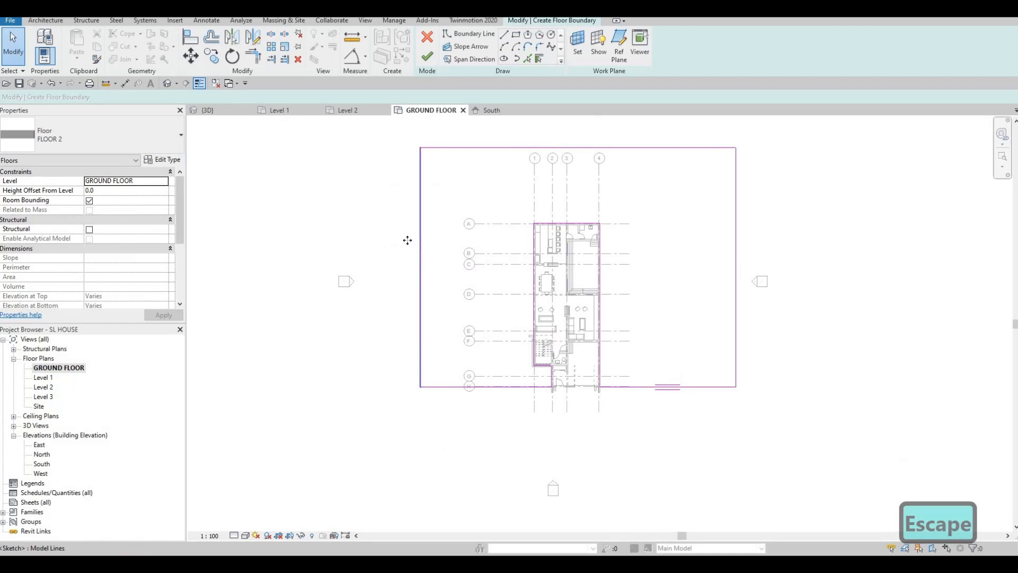
left_click_drag(407, 240, 393, 243)
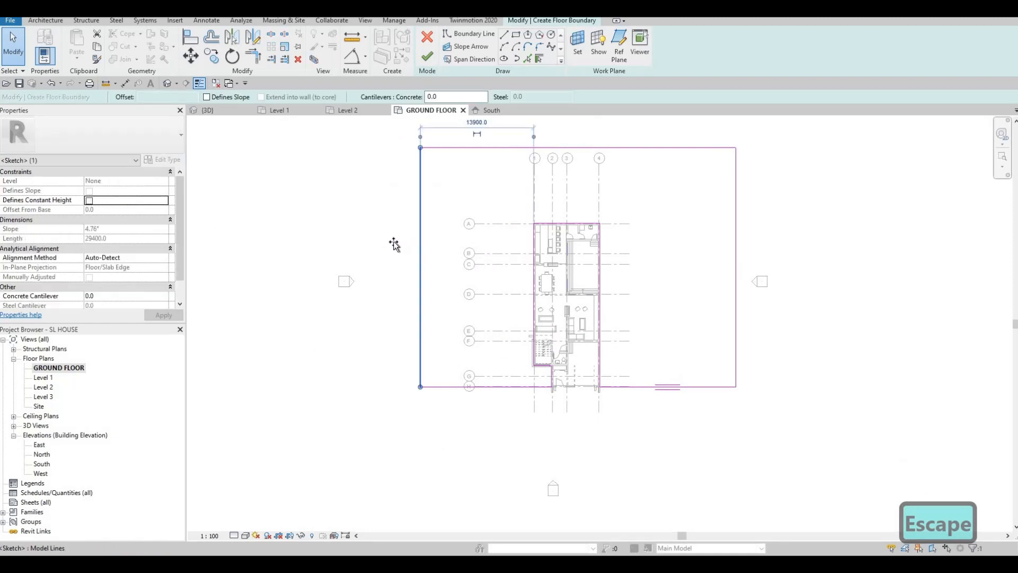
left_click(736, 281)
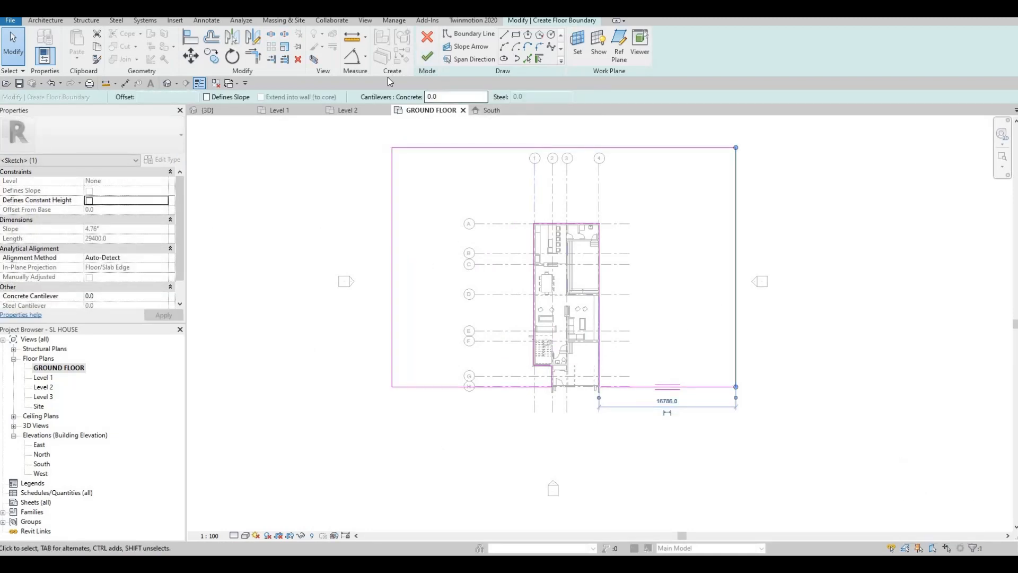
left_click(427, 56)
key("Escape")
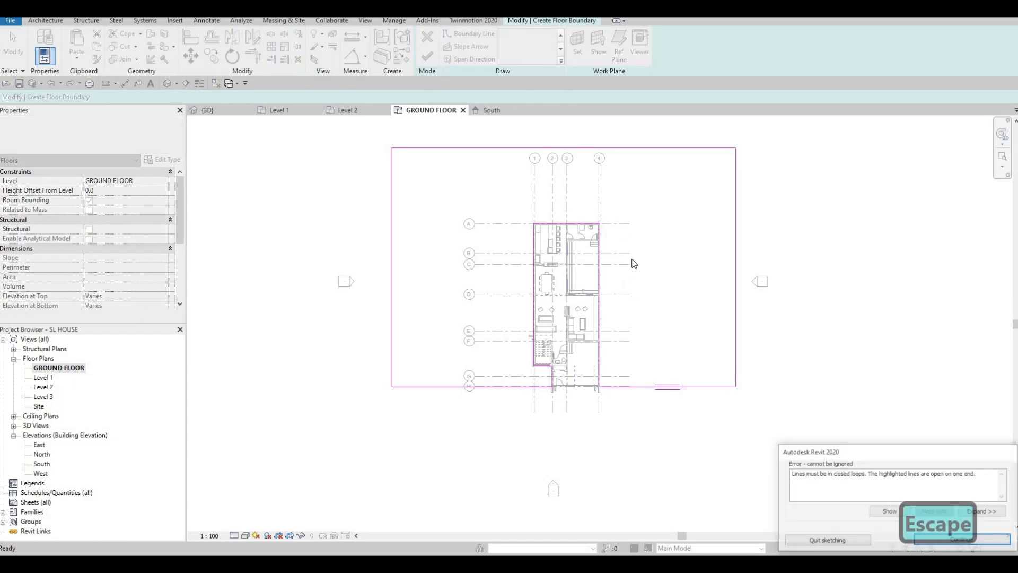
- Trim the rear-wall and east house-side boundary lines into a corner at grids 4 and A, and finish the floor
scroll(610, 244, "up", 6)
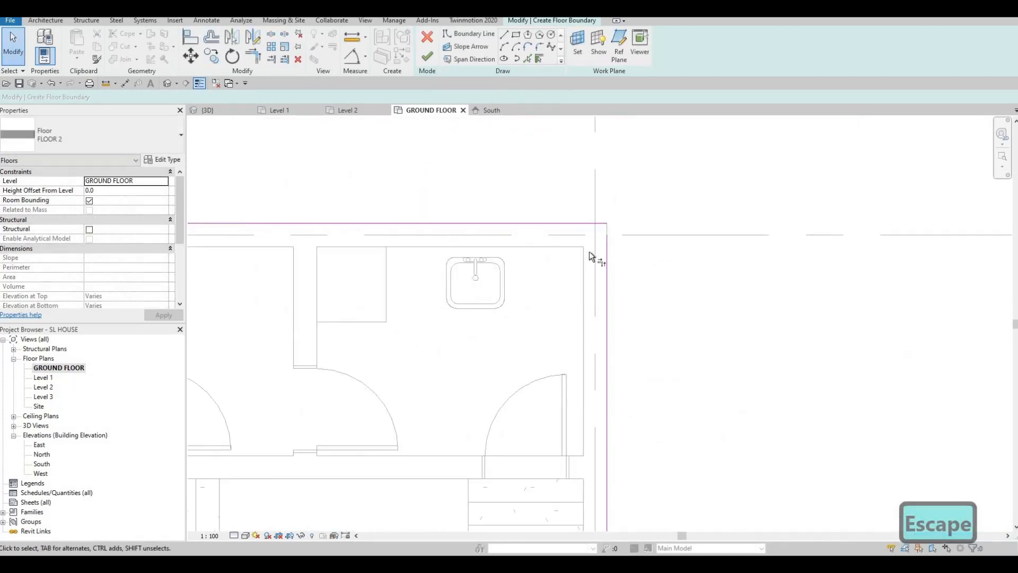
key("t")
key("r")
left_click(577, 223)
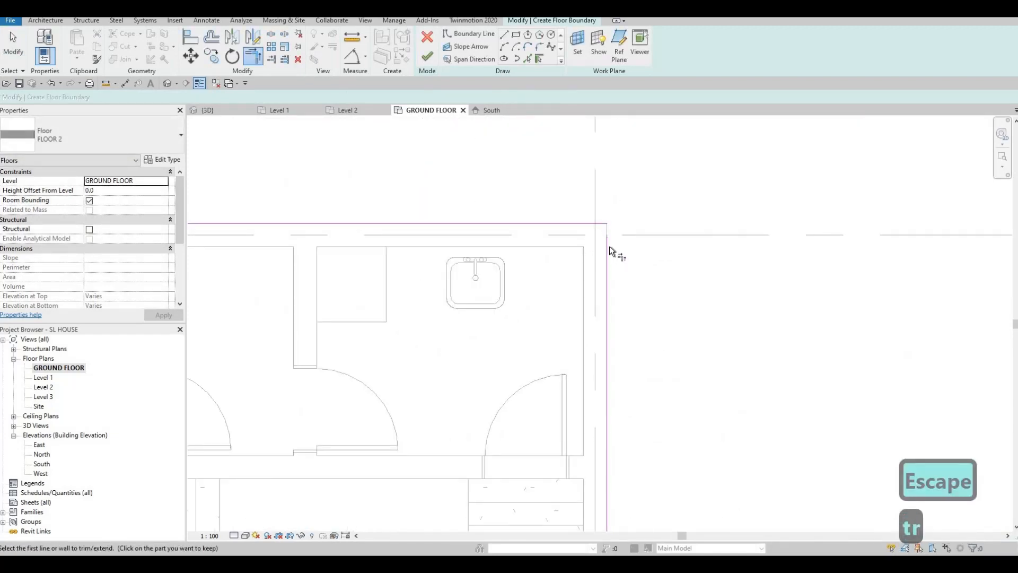
left_click(609, 246)
scroll(550, 164, "down", 2)
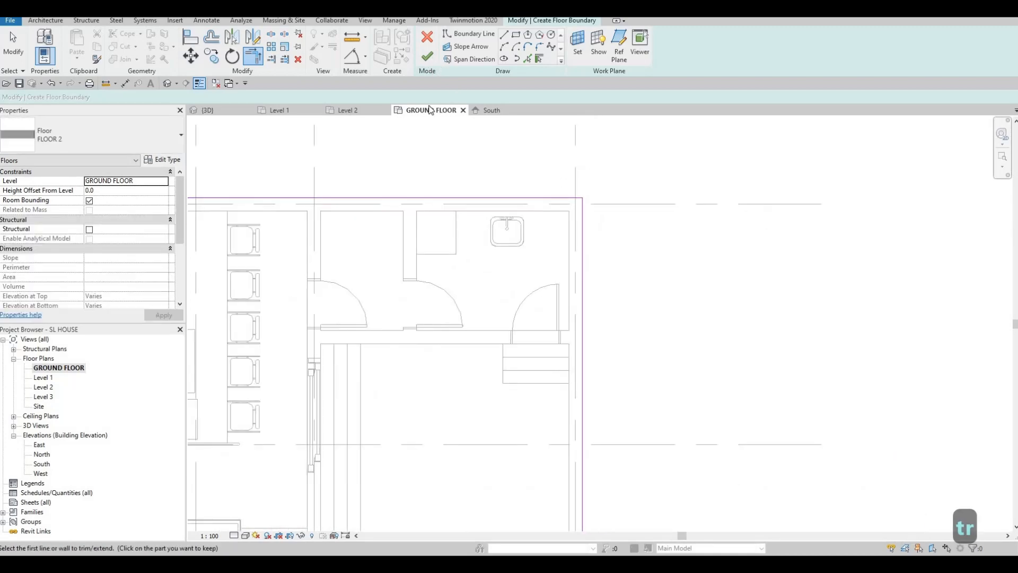
scroll(469, 206, "down", 4)
key("Escape")
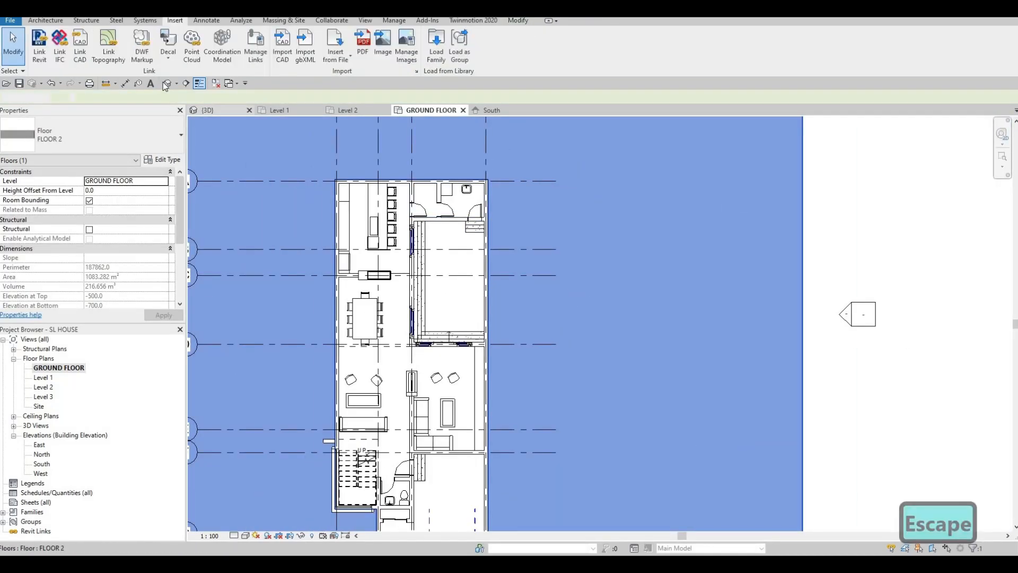
- Examine in 3D how the grass slab wraps around the house and meets the front entrance and garage
left_click(168, 83)
middle_click_drag(618, 177, 406, 274, "shift")
scroll(463, 237, "up", 3)
middle_click_drag(463, 238, 638, 295)
middle_click_drag(509, 255, 664, 298, "shift")
scroll(659, 298, "up", 2)
scroll(650, 283, "down", 1)
scroll(675, 299, "down", 1)
scroll(686, 285, "down", 2)
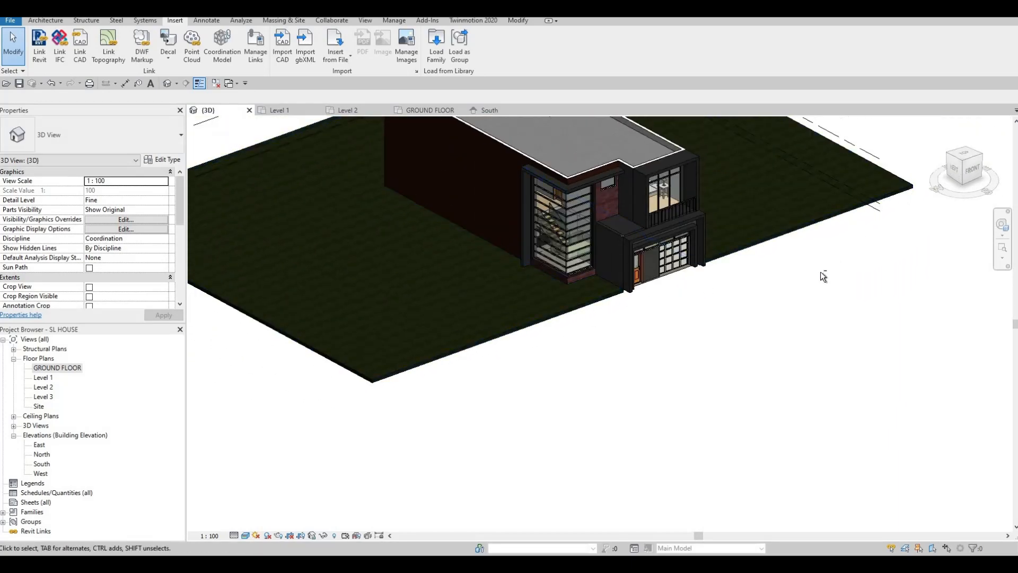
middle_click_drag(790, 284, 791, 295, "shift")
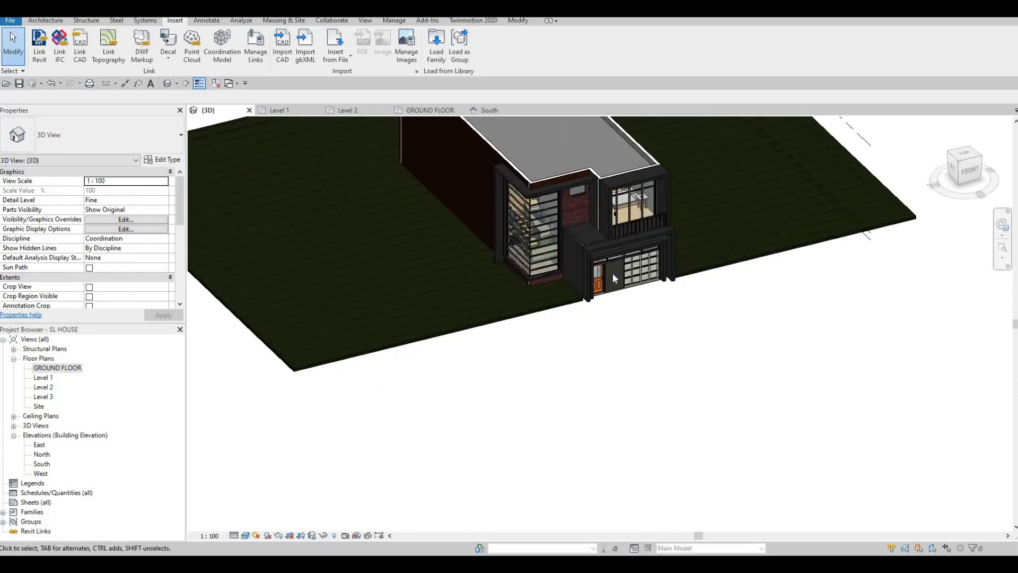
scroll(612, 272, "up", 4)
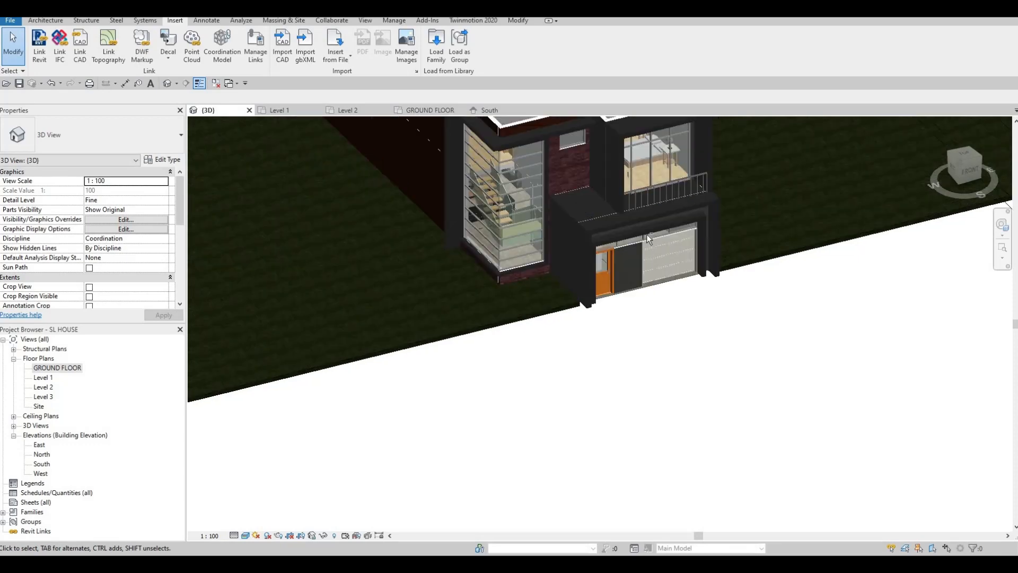
middle_click_drag(556, 310, 667, 230)
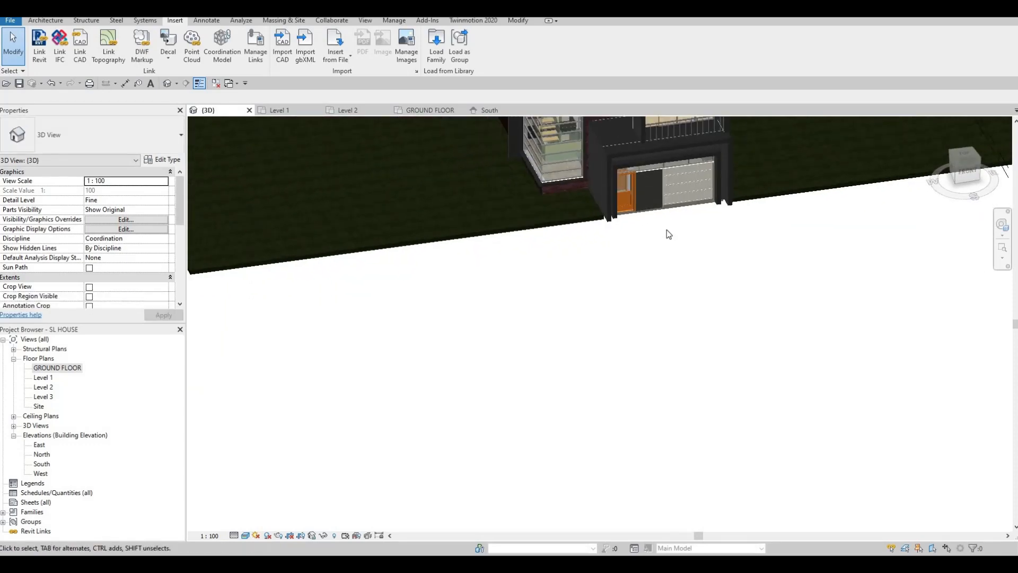
- Start a new floor in the GROUND FLOOR plan and duplicate the FLOOR 2 type as FLOOR 7
double_click(53, 369)
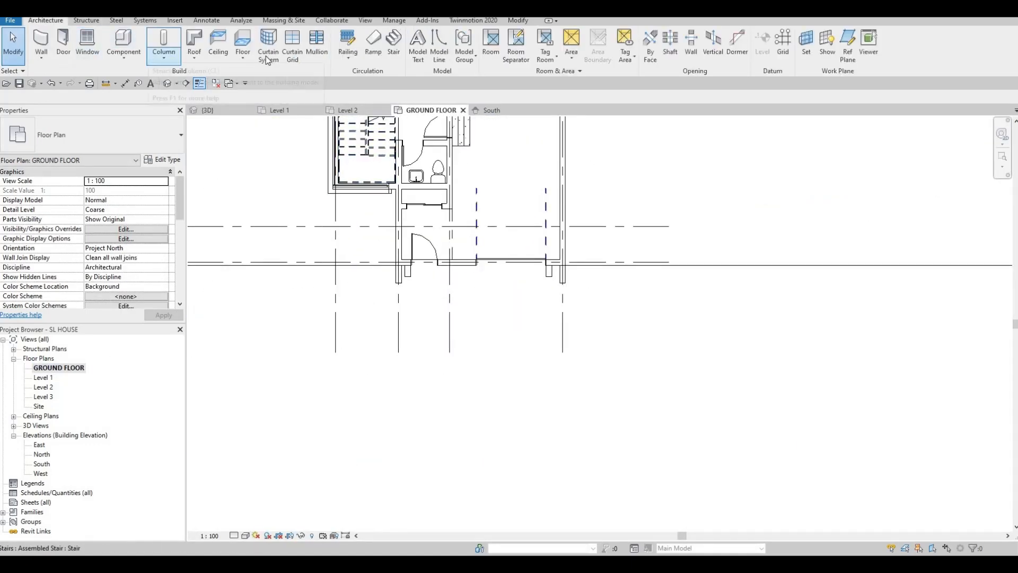
left_click(163, 160)
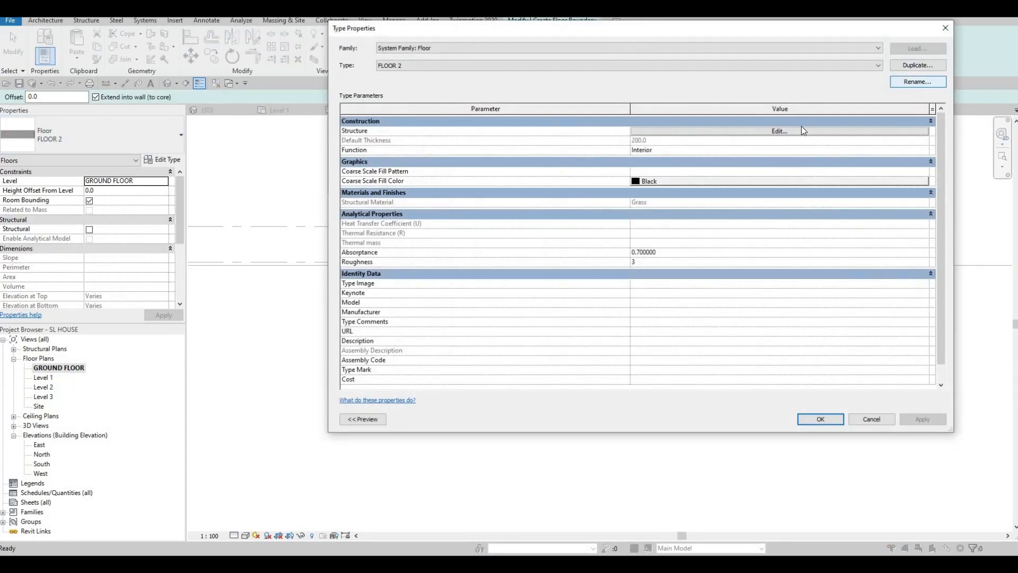
left_click(918, 65)
key("Return")
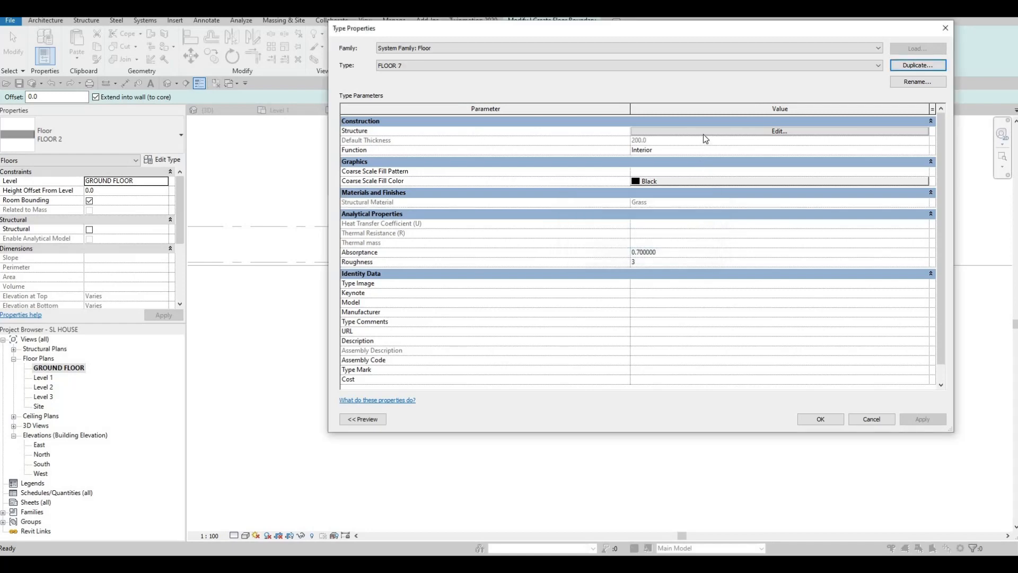
- Set the structure layer material of FLOOR 7 to Concrete, Board Formed from the AEC concrete materials and accept the type
left_click(700, 133)
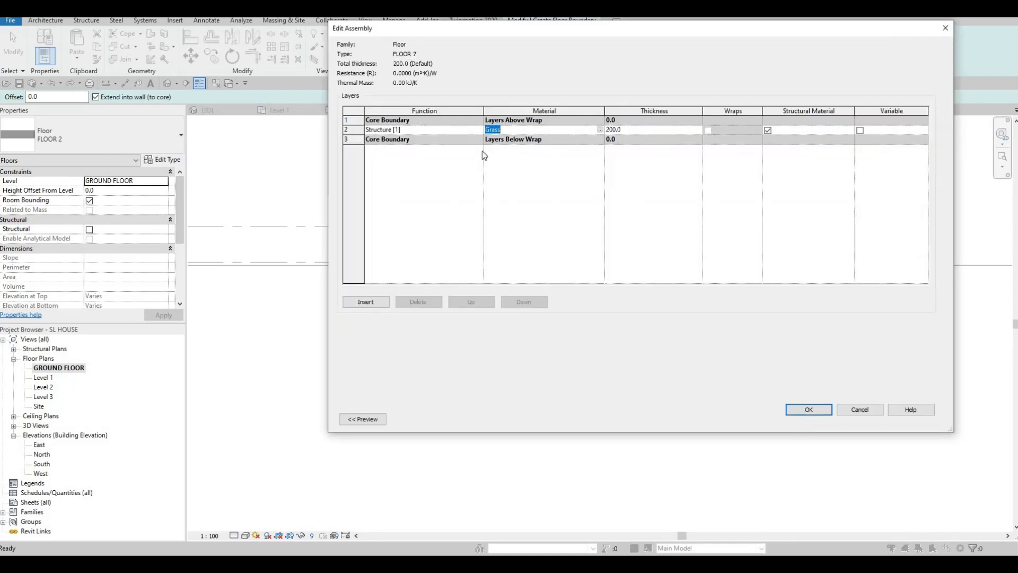
left_click(600, 130)
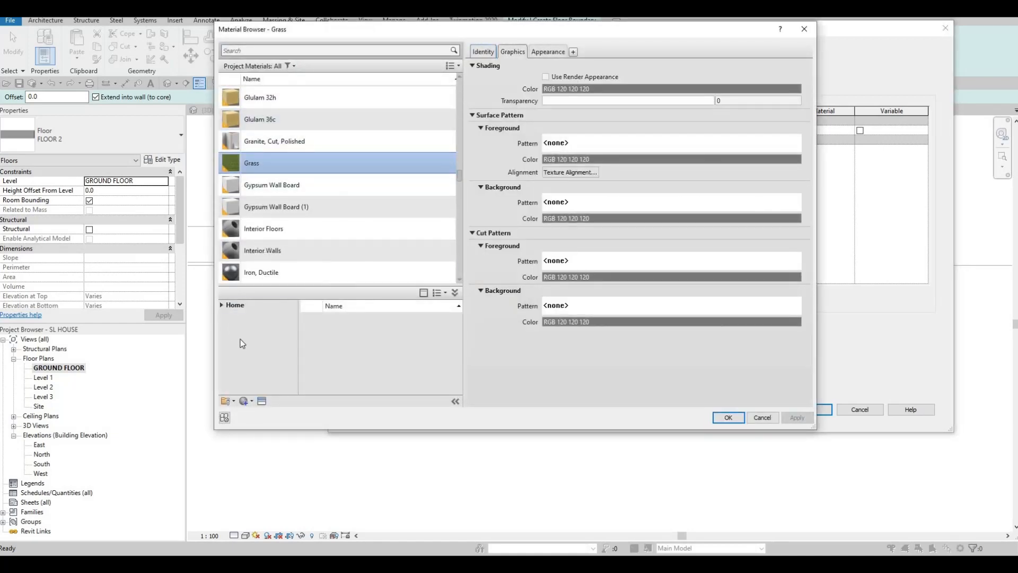
left_click(222, 305)
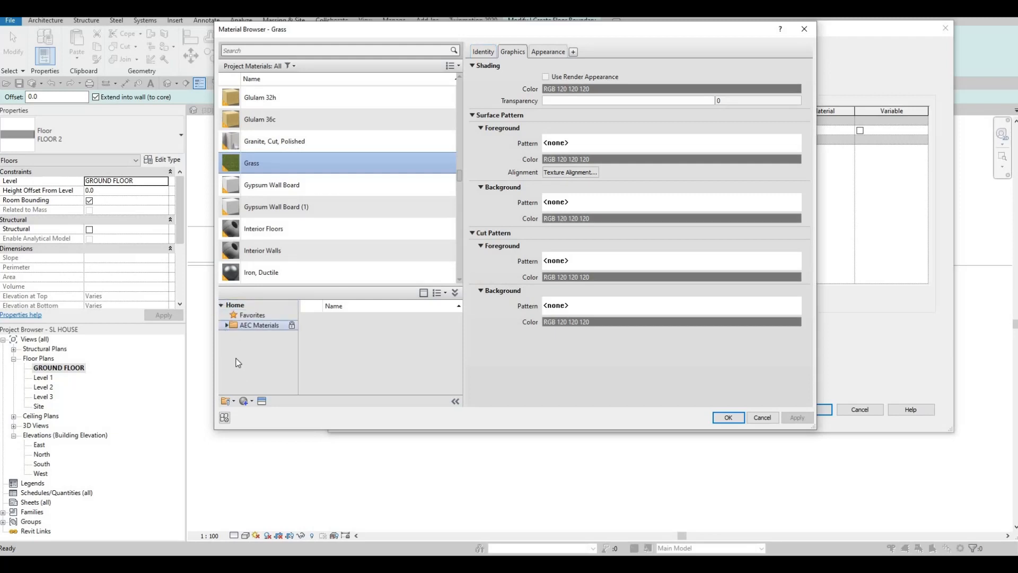
left_click(225, 325)
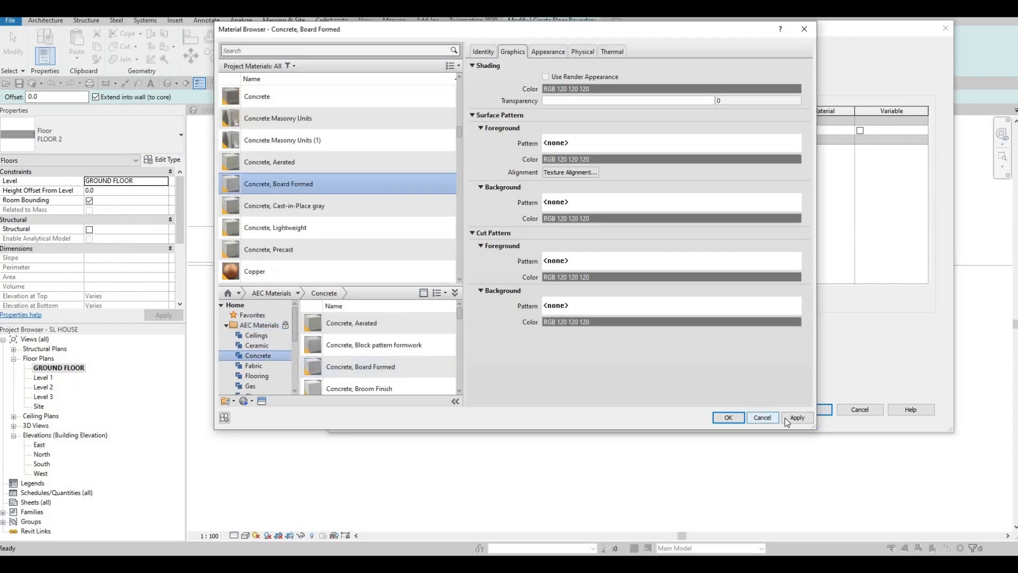
left_click(735, 419)
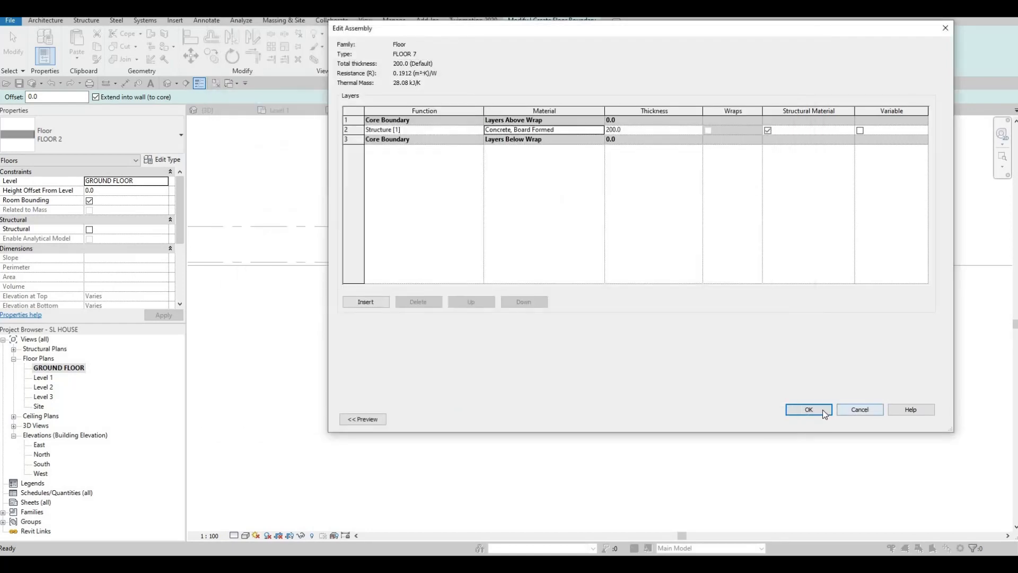
left_click(806, 411)
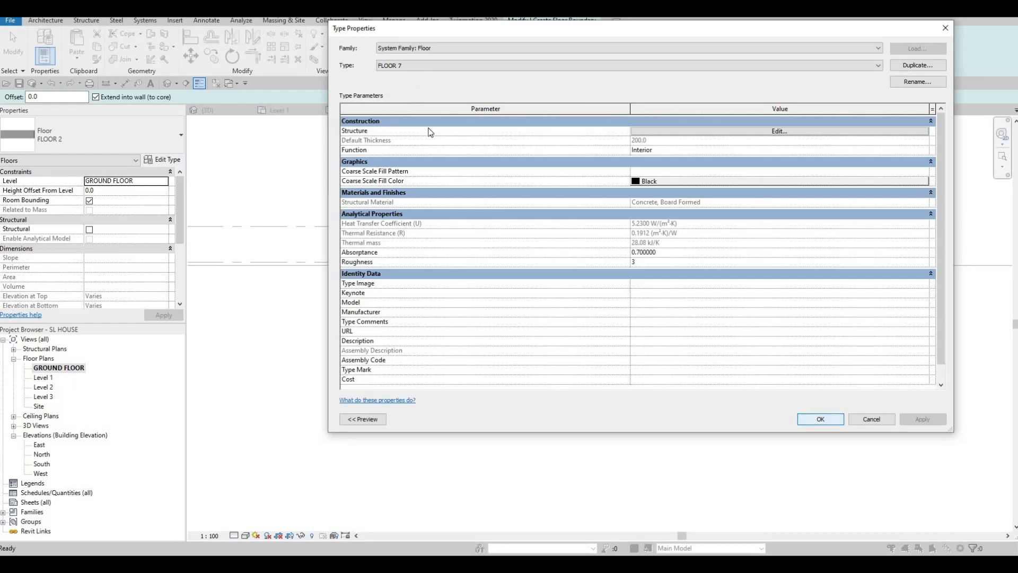
key("Return")
- Sketch a rectangular floor boundary about 5520 by 1990 mm in front of the entrance wall, between the two side walls
key("l")
key("i")
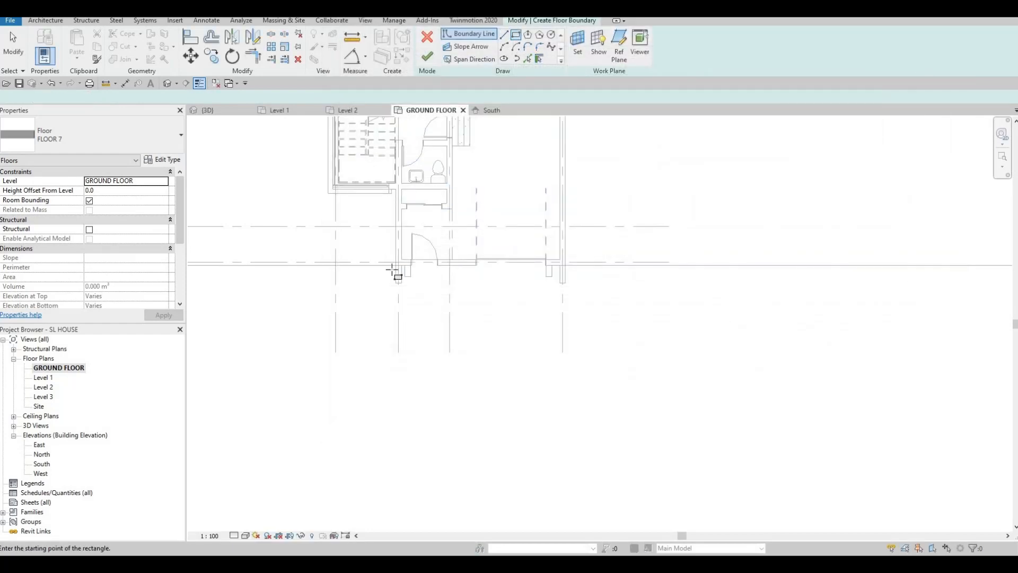
scroll(393, 273, "up", 5)
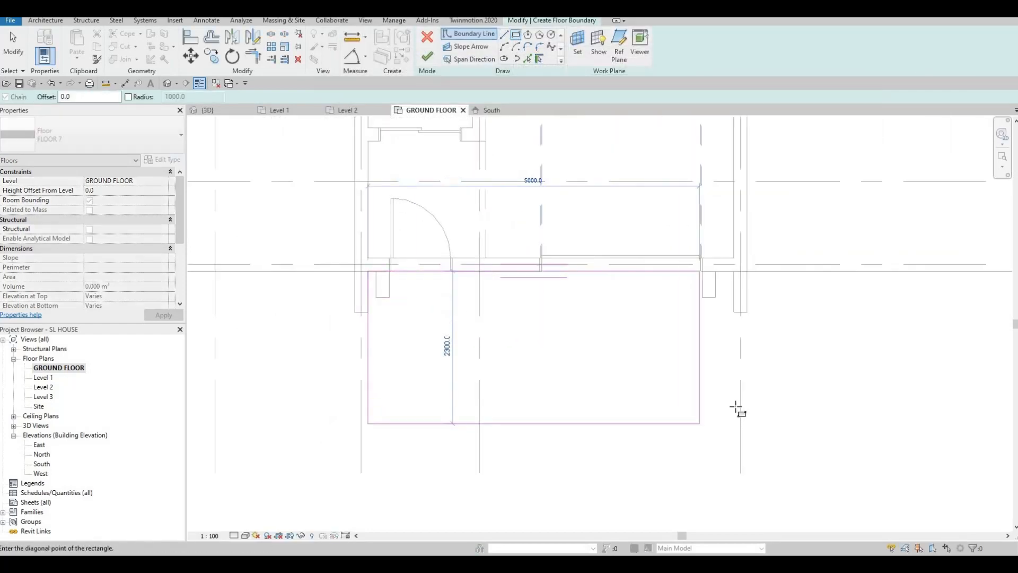
left_click(734, 403)
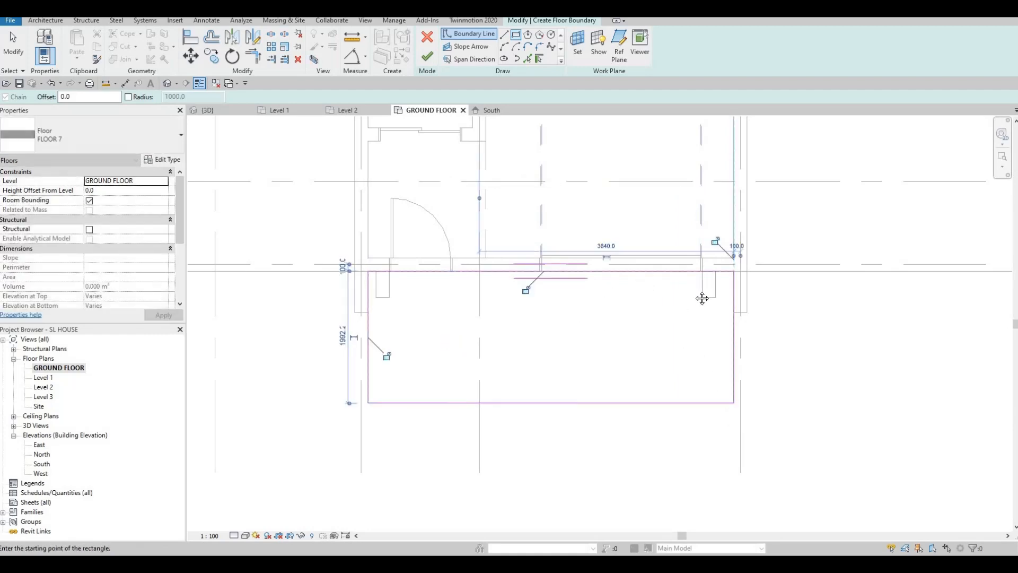
middle_click_drag(702, 298, 684, 290)
scroll(683, 290, "down", 3)
scroll(639, 278, "down", 1)
middle_click_drag(398, 323, 518, 281)
middle_click_drag(417, 210, 300, 204)
scroll(300, 204, "down", 1)
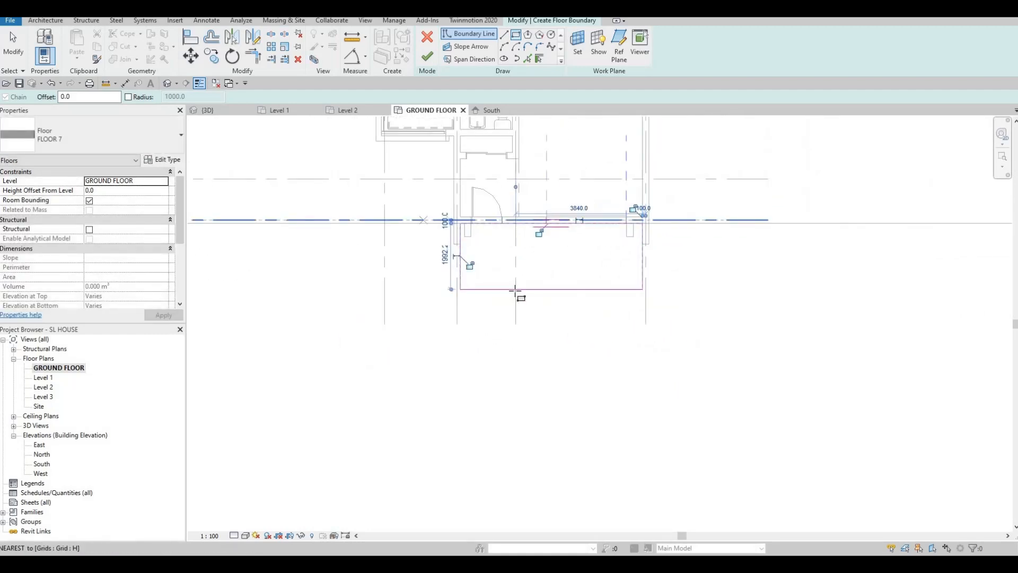
- Nudge the front edge of the rectangular boundary slightly away from the house
key("Escape")
key("Escape")
left_click(519, 290)
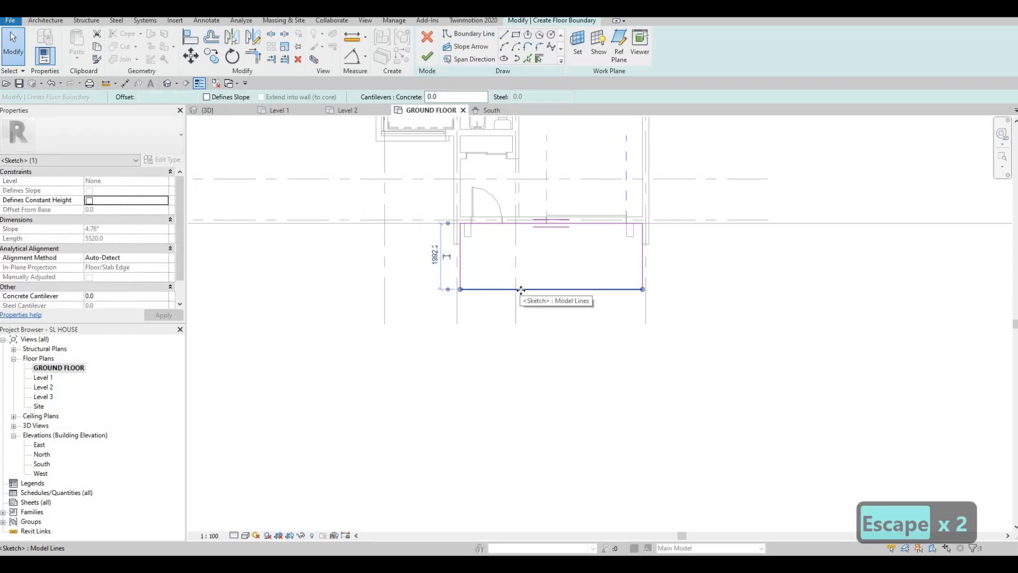
key("Down")
key("Down")
key("Escape")
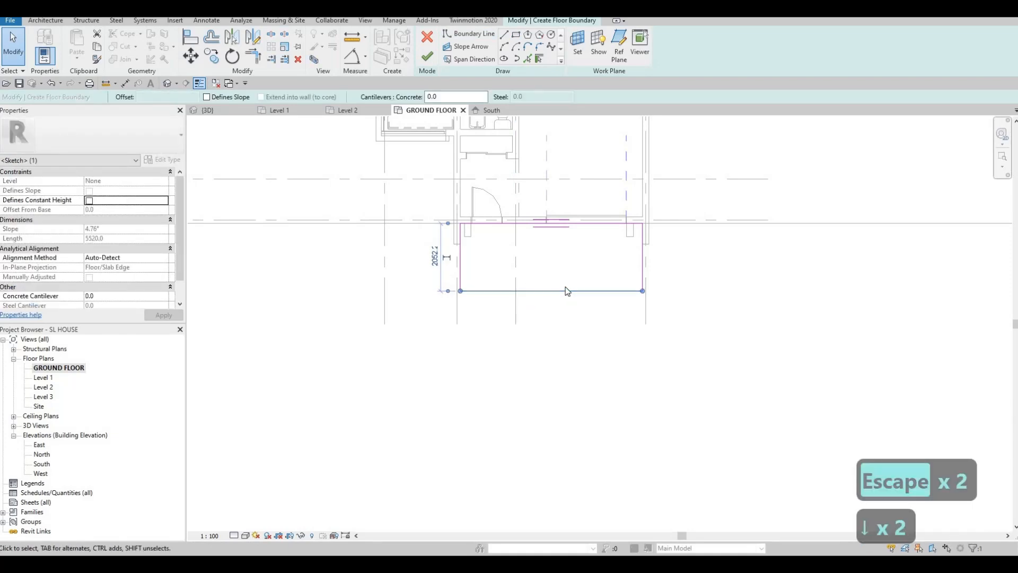
middle_click_drag(514, 226, 464, 250)
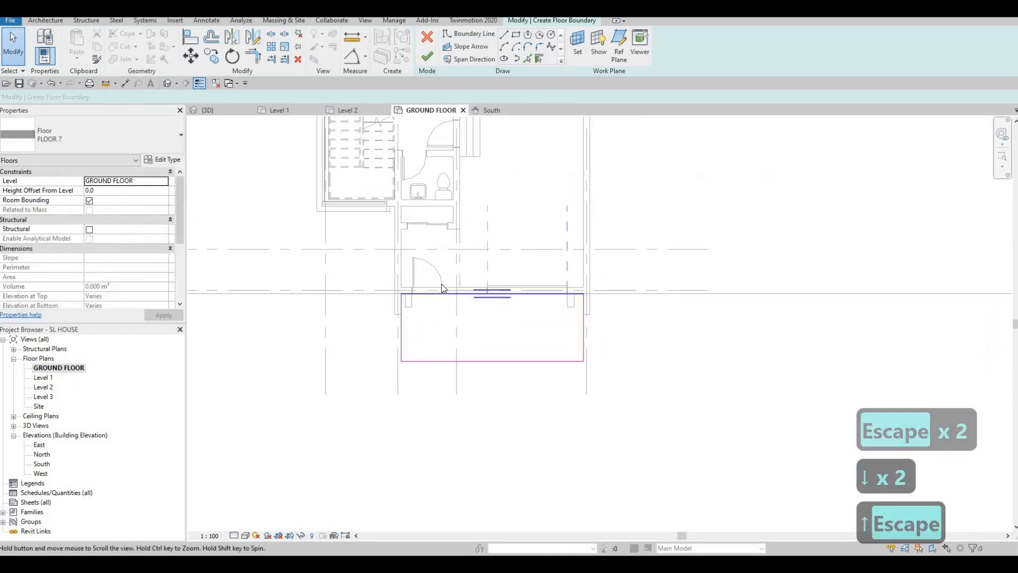
scroll(453, 301, "up", 3)
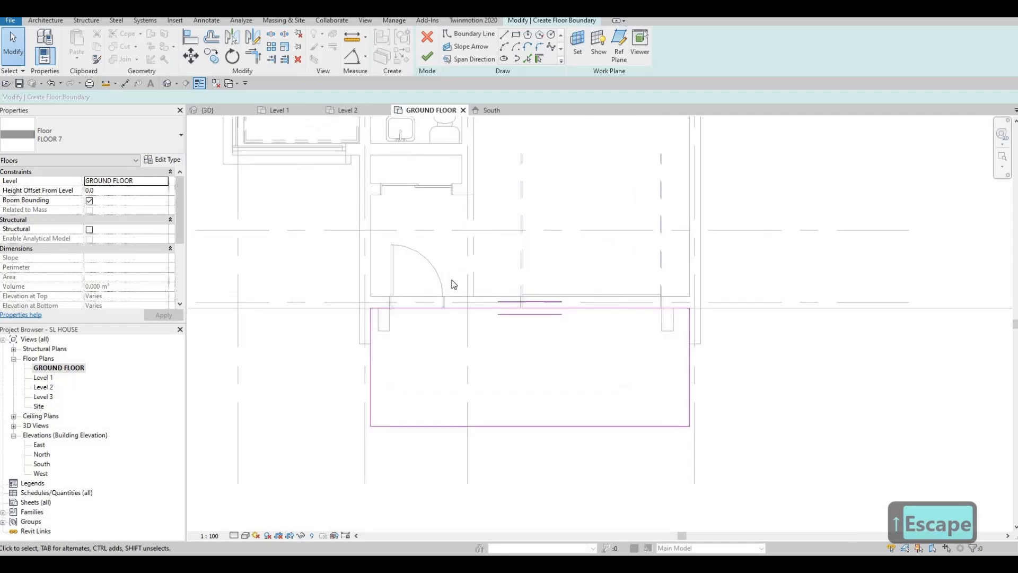
scroll(441, 280, "down", 2)
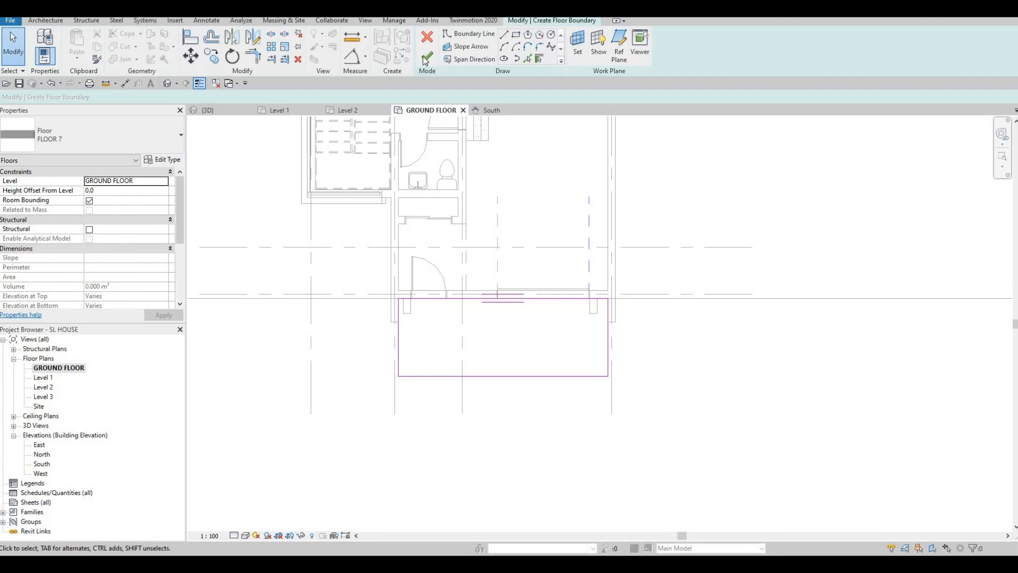
- Stretch the rectangle's front edge outward to about 10500 mm from the front wall line
scroll(510, 305, "down", 3)
middle_click_drag(438, 364, 472, 149)
key("Escape")
scroll(546, 151, "down", 3)
middle_click_drag(546, 150, 550, 286)
left_click(541, 283)
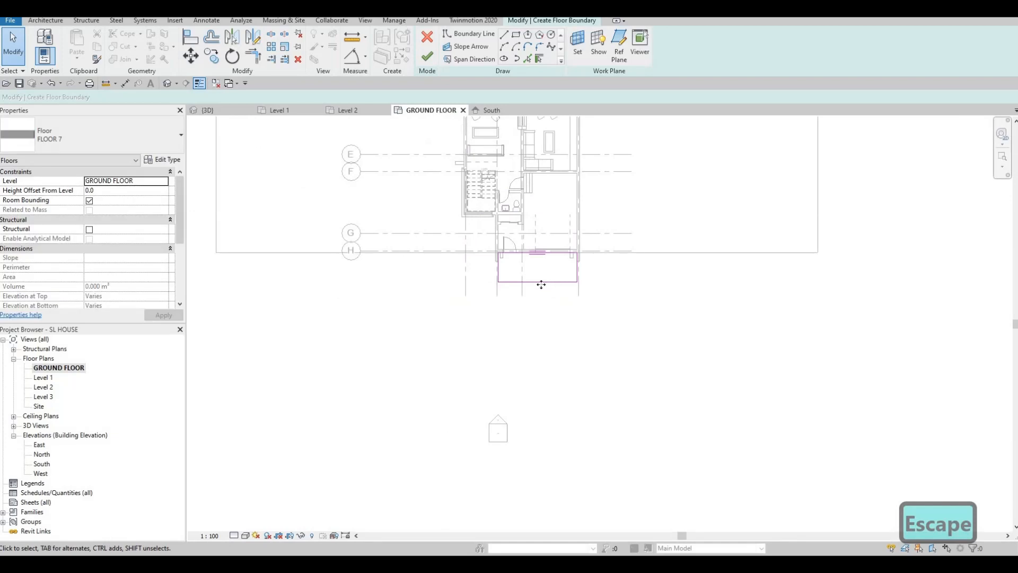
left_click_drag(546, 426, 546, 408)
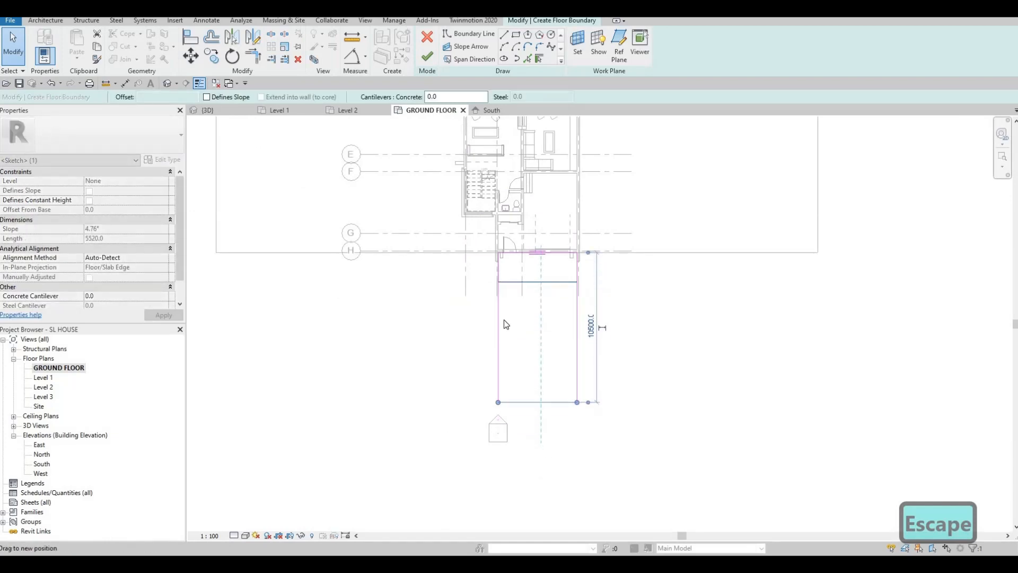
- Extend the rectangle's west edge outward and align it with the grass slab's west edge
left_click_drag(499, 317, 223, 292)
key("Escape")
key("Escape")
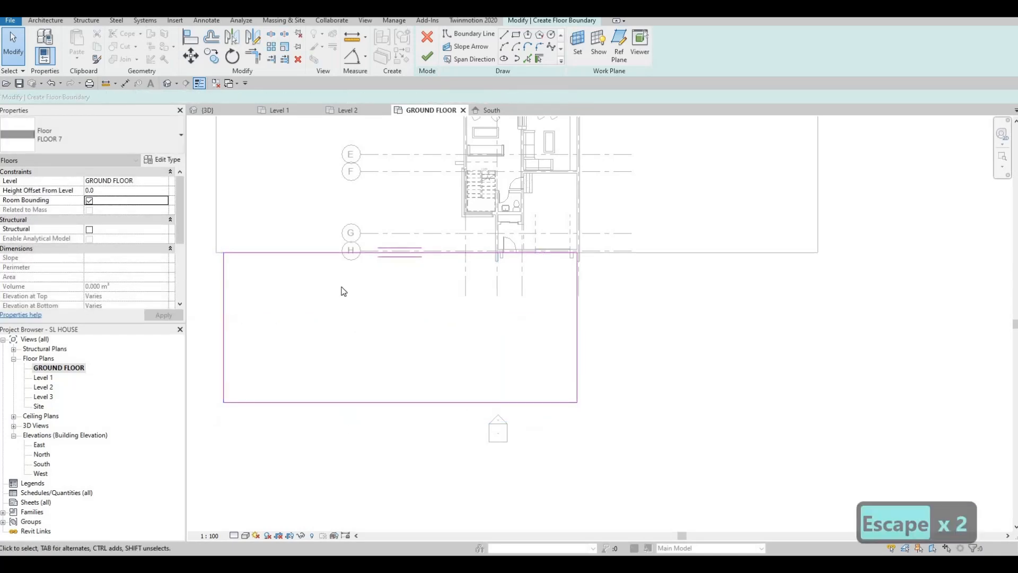
key("a")
key("l")
left_click(216, 284)
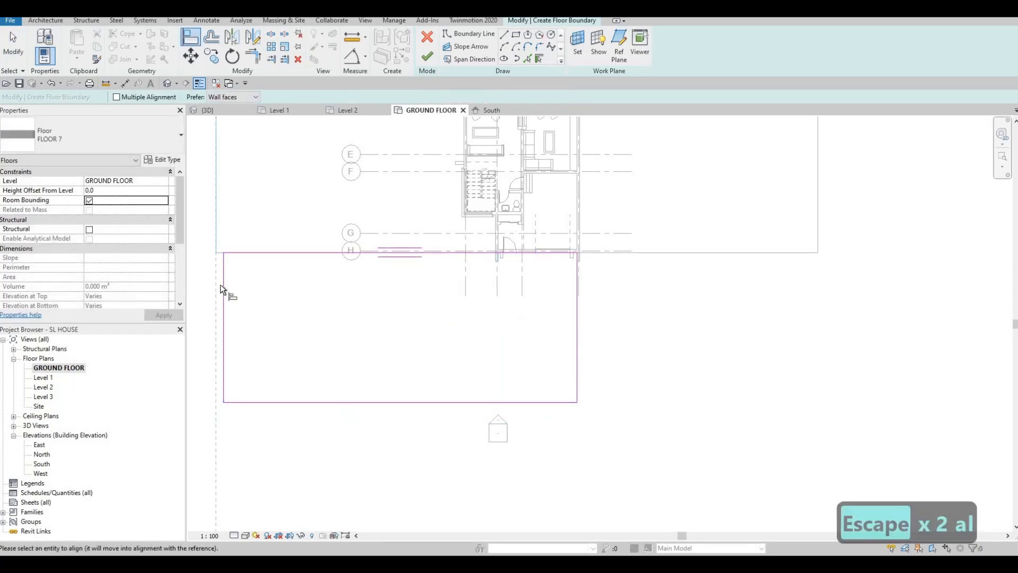
left_click(221, 285)
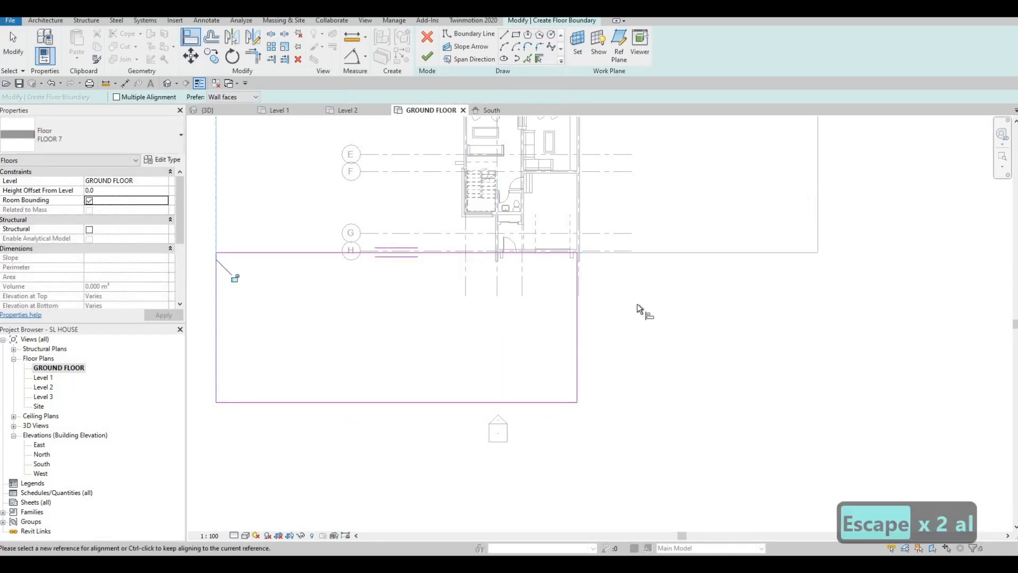
- Align the rectangle's east edge with the grass slab's east edge and finish the concrete floor sketch
left_click(818, 237)
left_click(577, 302)
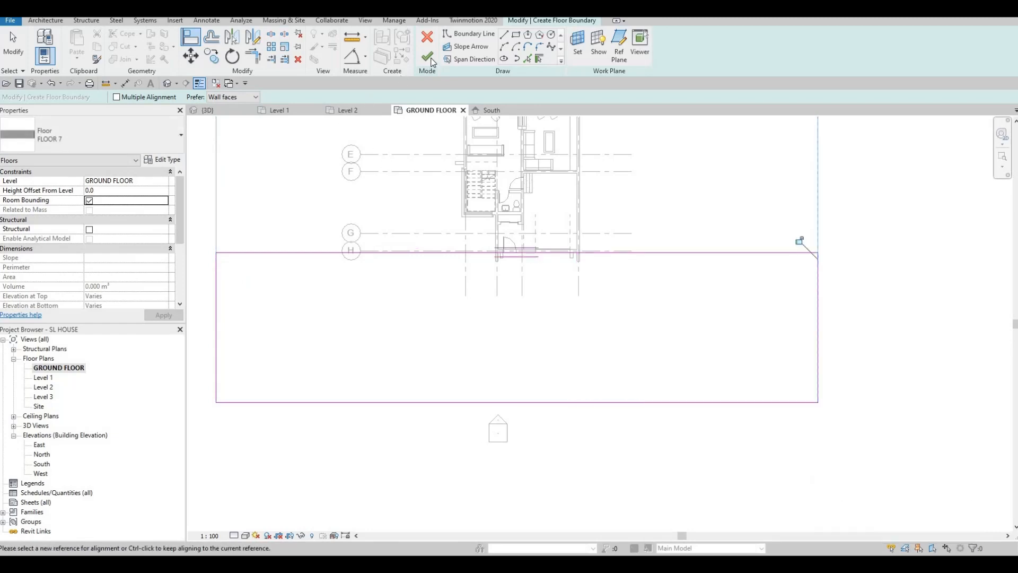
key("Escape")
left_click(427, 56)
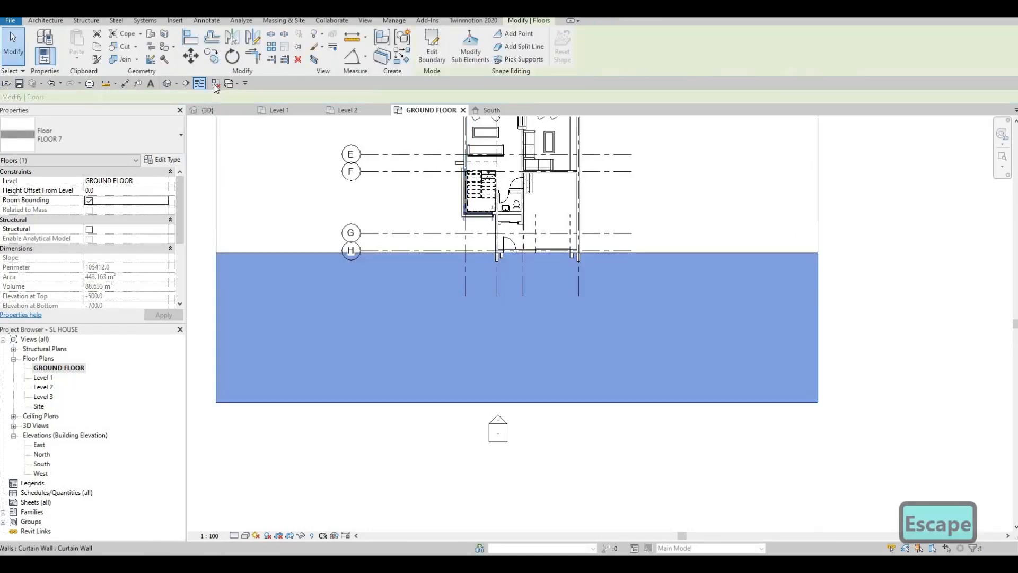
- Inspect the concrete slab in front of the house in 3D, and return to the ground floor plan
left_click(168, 83)
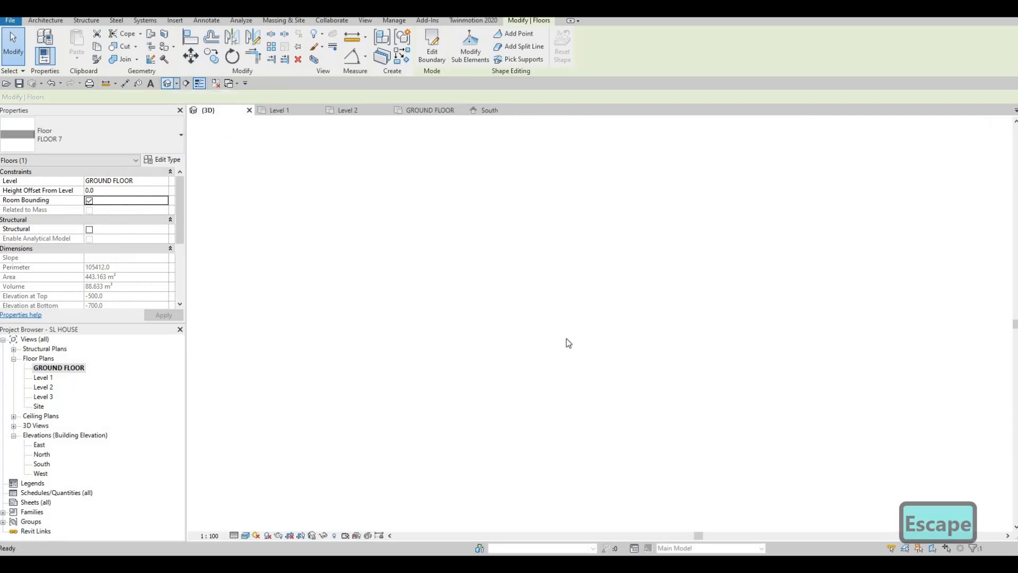
key("Escape")
middle_click_drag(643, 210, 529, 488, "shift")
scroll(529, 488, "up", 3)
middle_click_drag(355, 403, 422, 374)
scroll(422, 374, "down", 2)
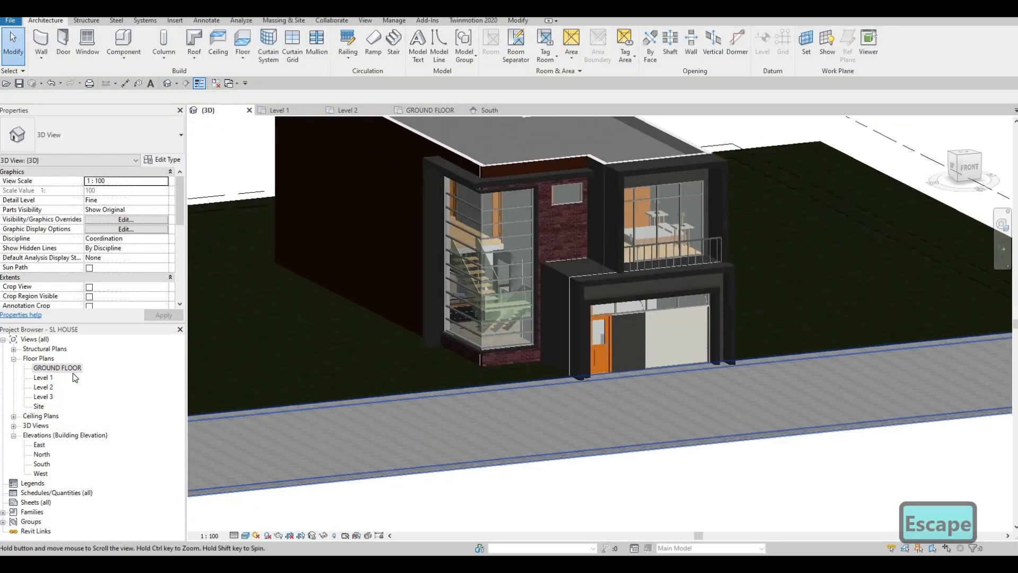
double_click(57, 367)
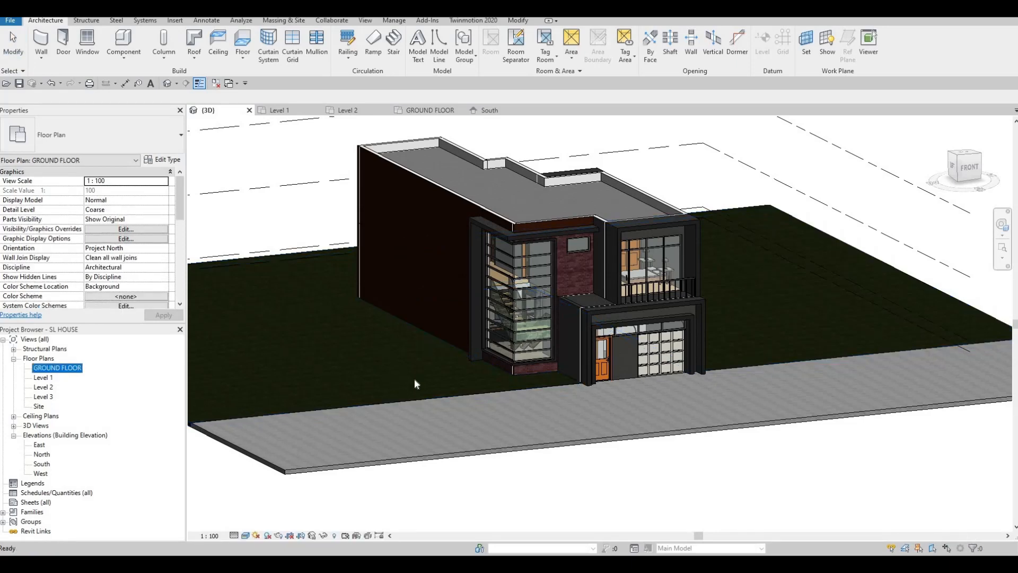
- Edit the front concrete slab's boundary by moving its outer edge to a depth of 7000 mm, and finish the sketch
left_click(371, 274)
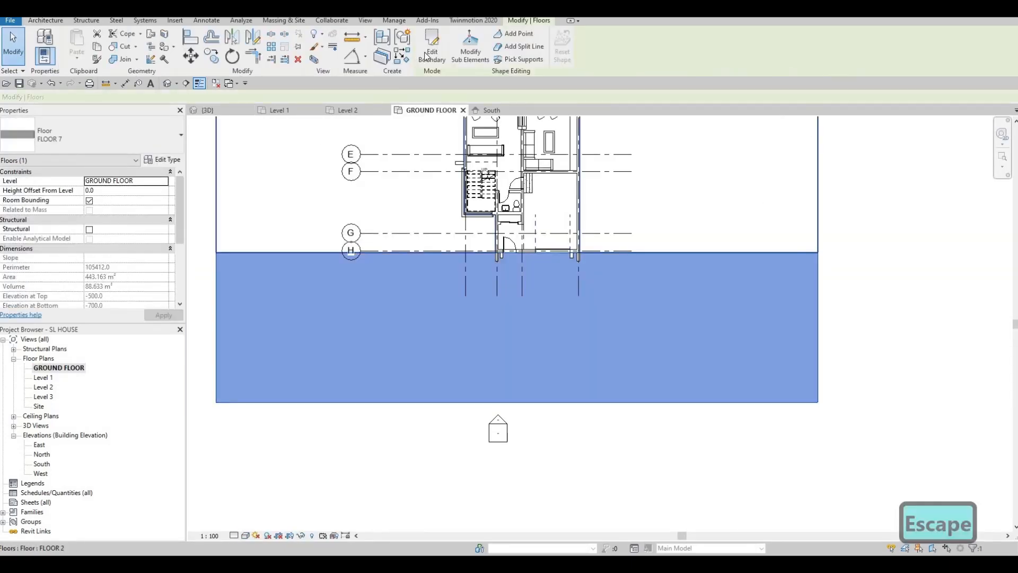
left_click_drag(460, 402, 466, 333)
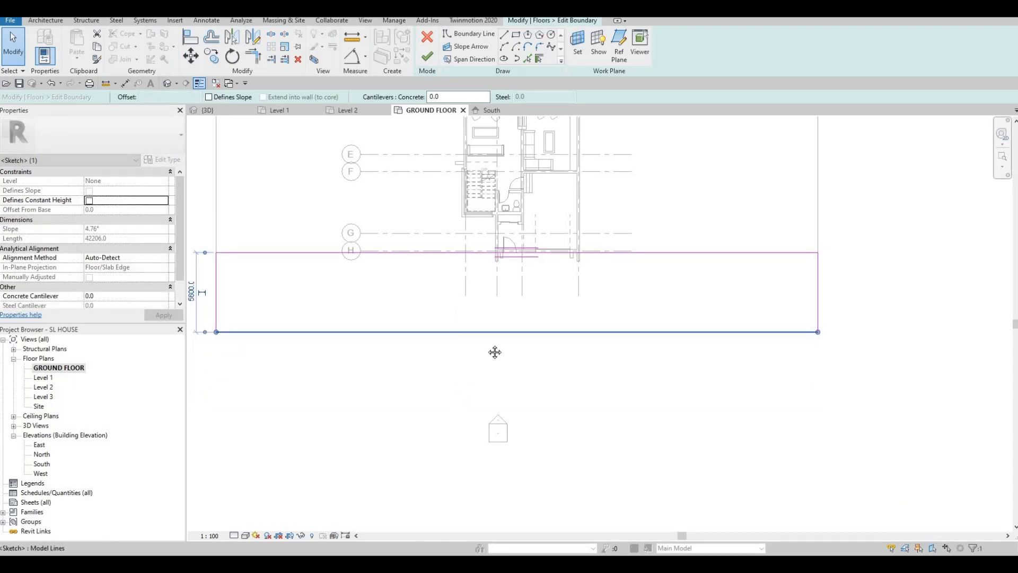
scroll(524, 340, "down", 1)
key("Escape")
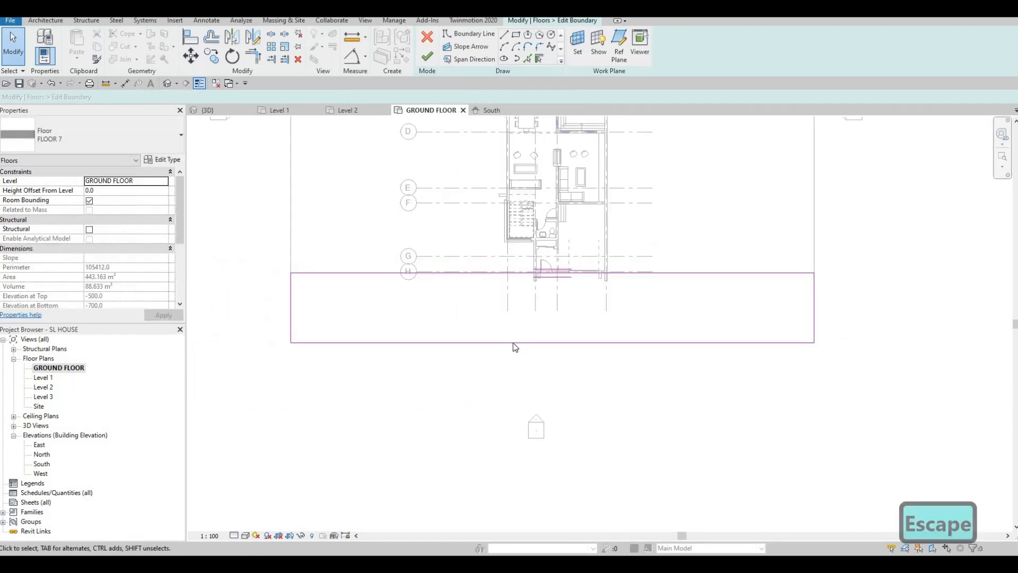
left_click(517, 342)
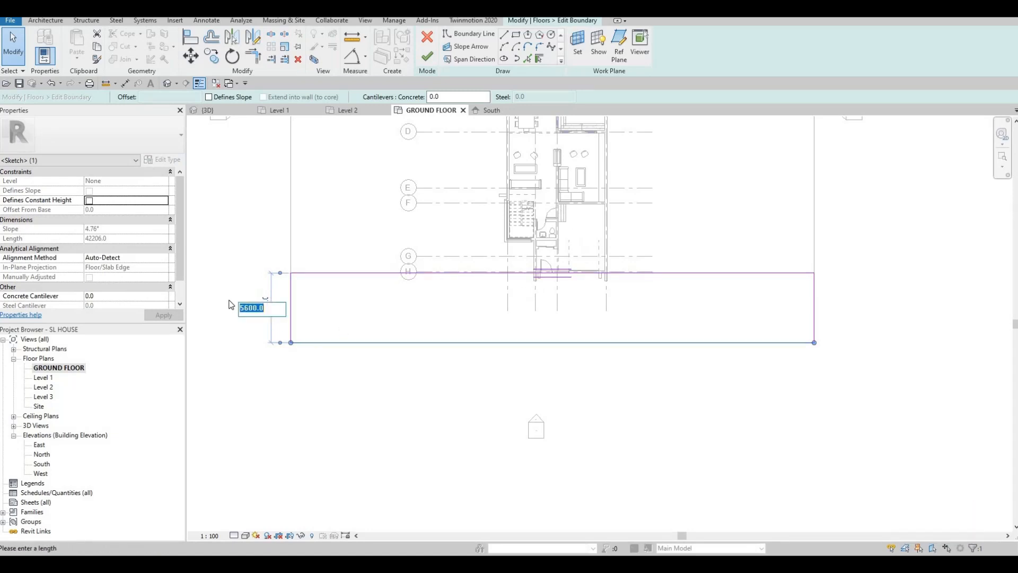
type("700")
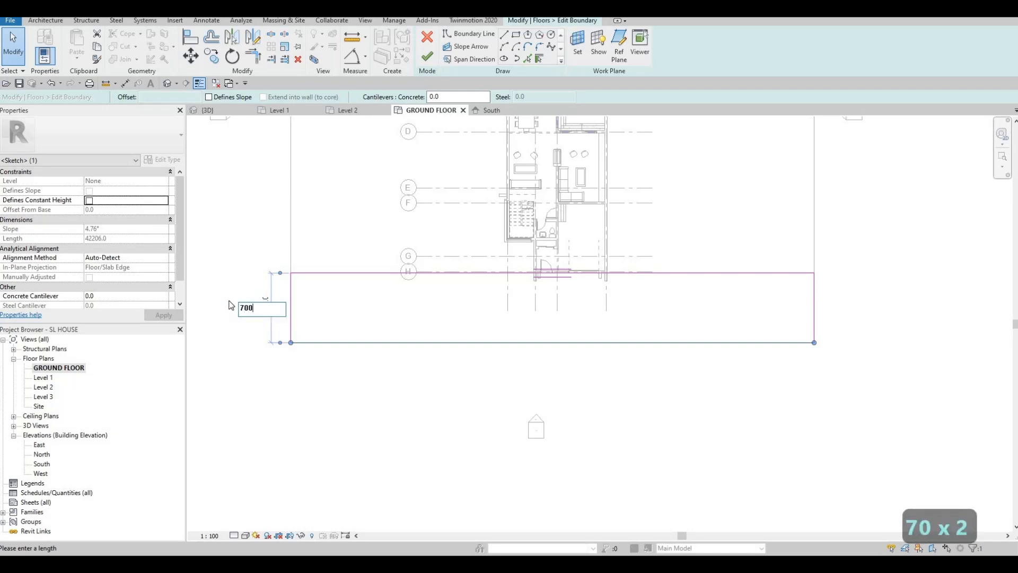
key("Return")
key("Escape")
key("Escape")
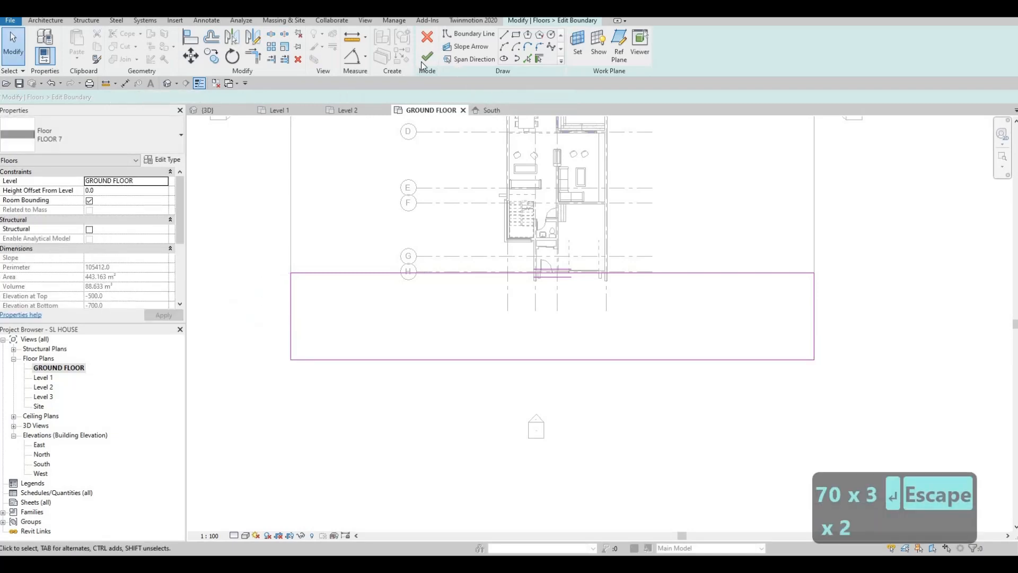
key("Escape")
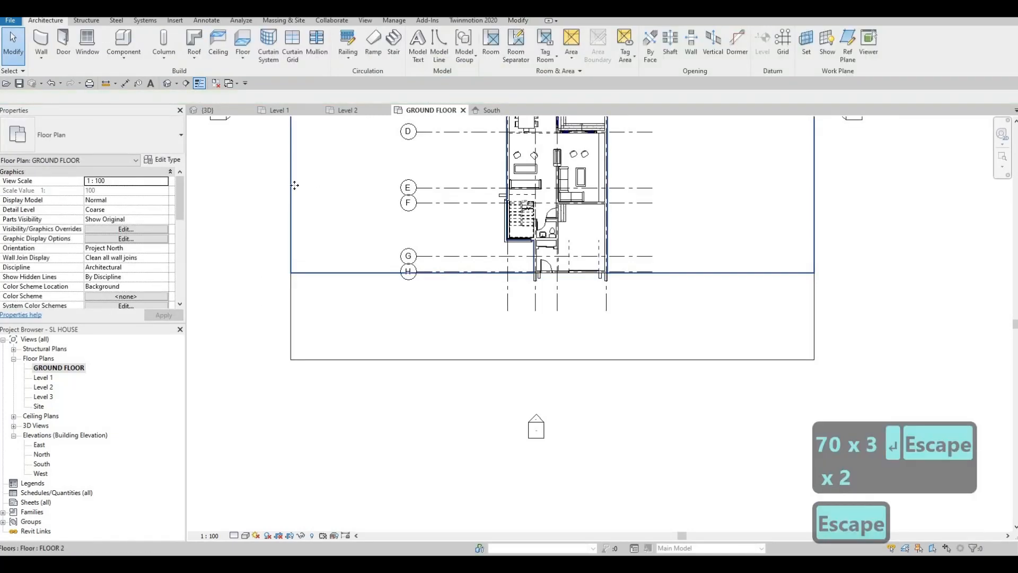
- Start a floor similar to the grass slab and sketch its rectangular boundary outward from the concrete slab's southwest corner
left_click(295, 189)
key("c")
key("s")
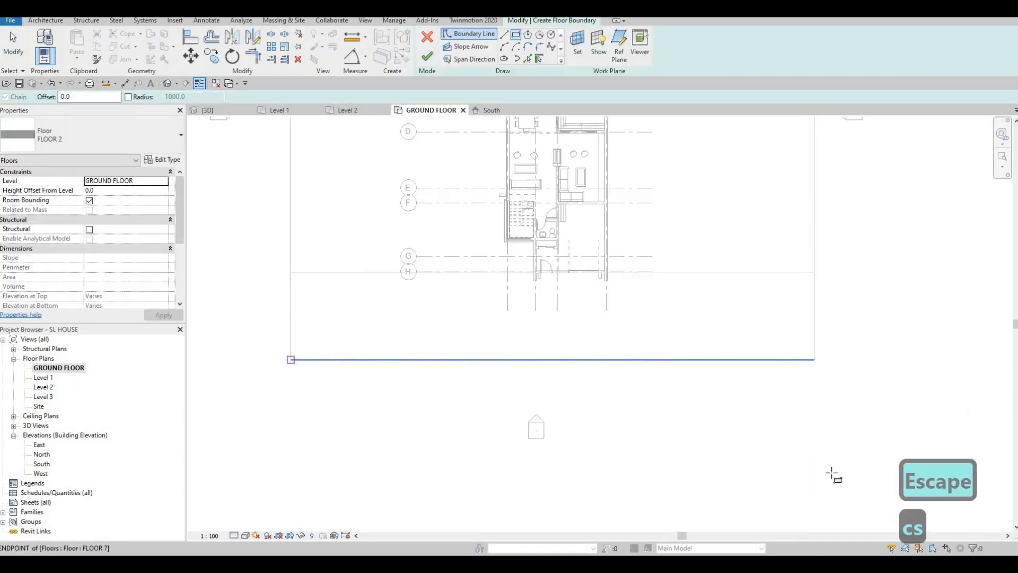
left_click(291, 359)
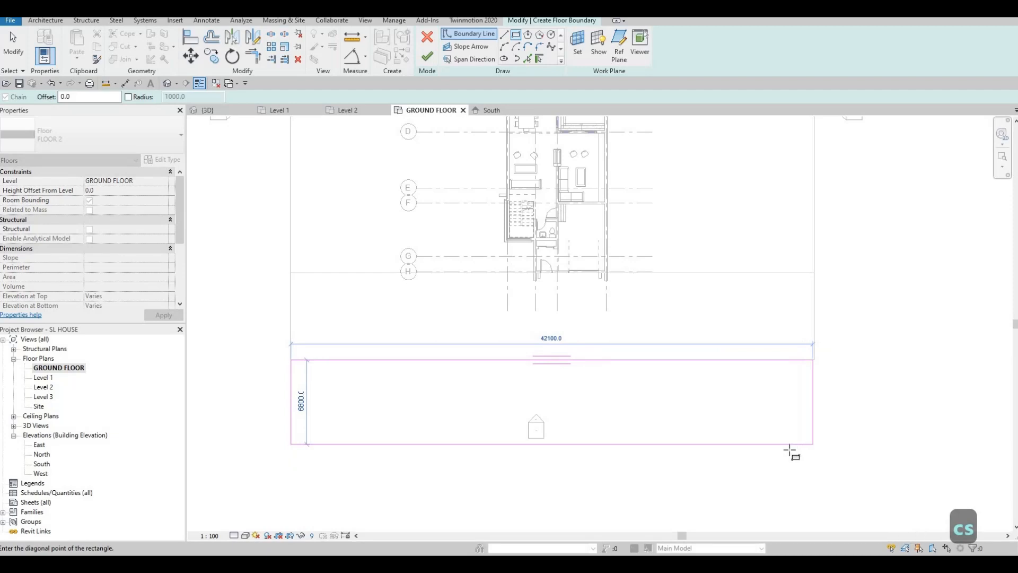
left_click(789, 450)
key("Escape")
key("Escape")
key("Escape")
- Align the grass rectangle's east edge with the concrete slab's east edge and finish the floor
key("a")
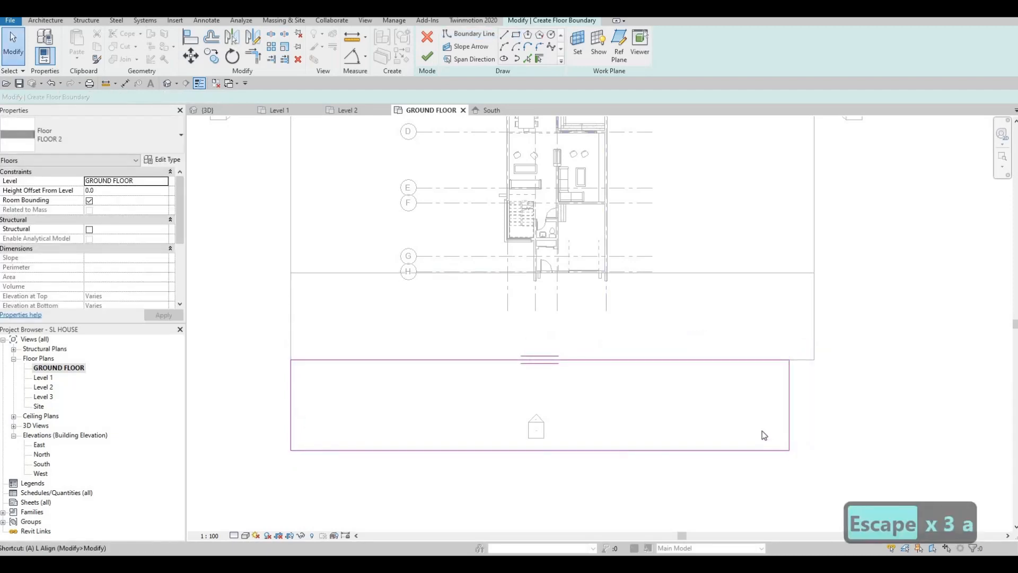
key("l")
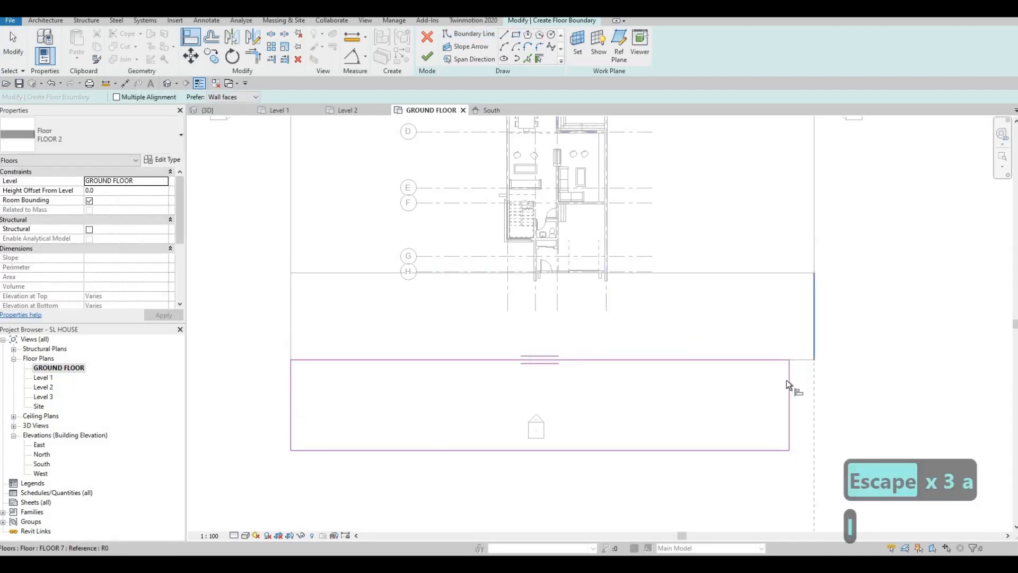
left_click(789, 379)
key("Escape")
key("Escape")
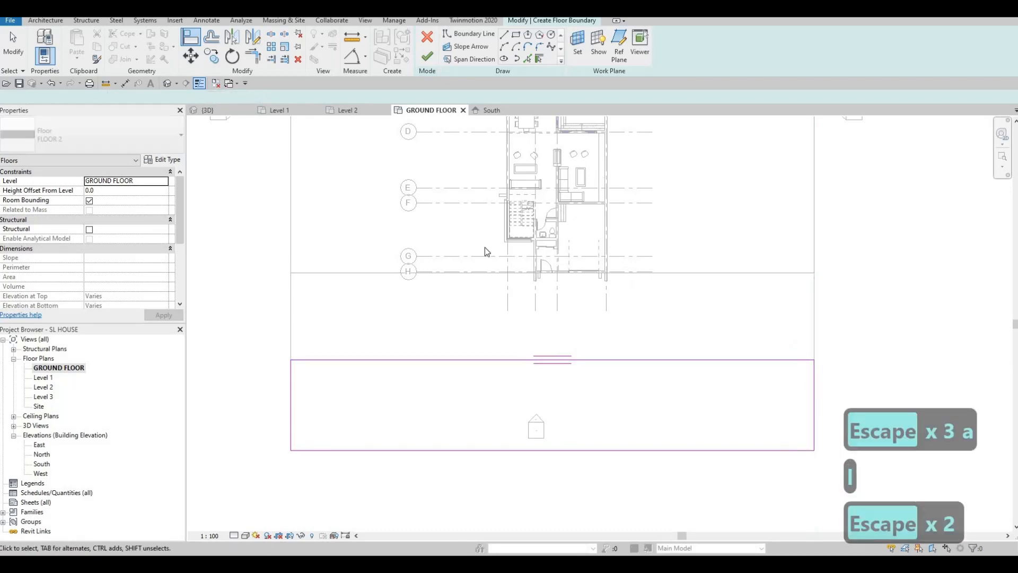
scroll(485, 249, "down", 2)
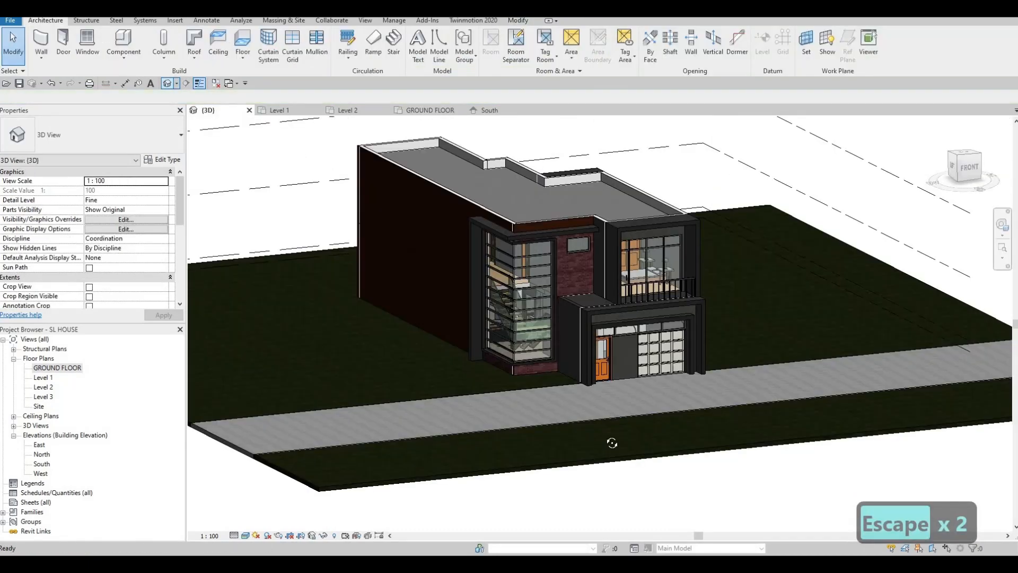
- Examine the new front slabs and the east side of the house in 3D
middle_click_drag(631, 446, 673, 360, "shift")
scroll(701, 447, "up", 3)
middle_click_drag(701, 446, 508, 224, "shift")
scroll(509, 222, "up", 3)
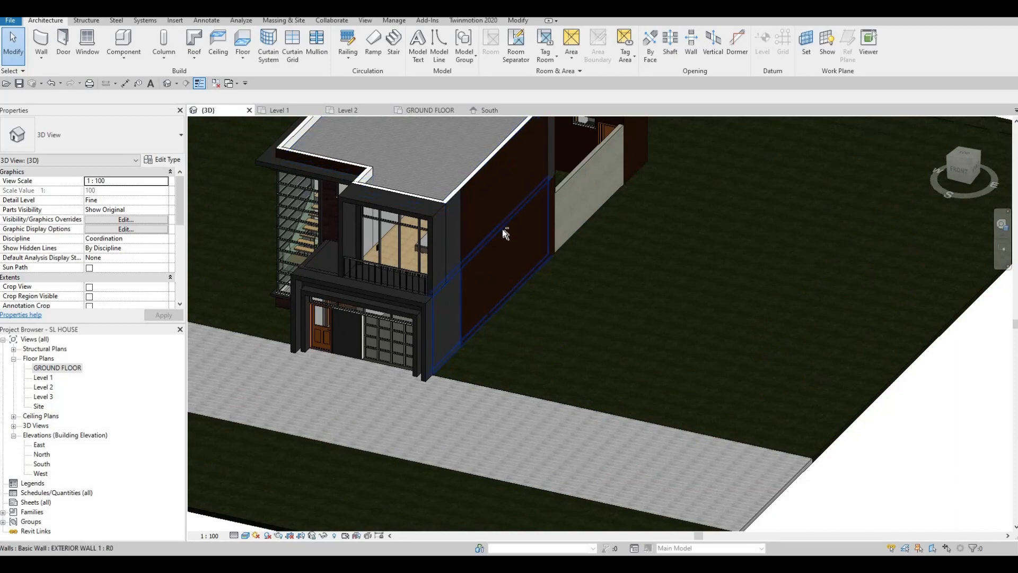
scroll(455, 295, "up", 3)
middle_click_drag(356, 275, 327, 123, "shift")
scroll(592, 333, "down", 2)
scroll(326, 126, "down", 1)
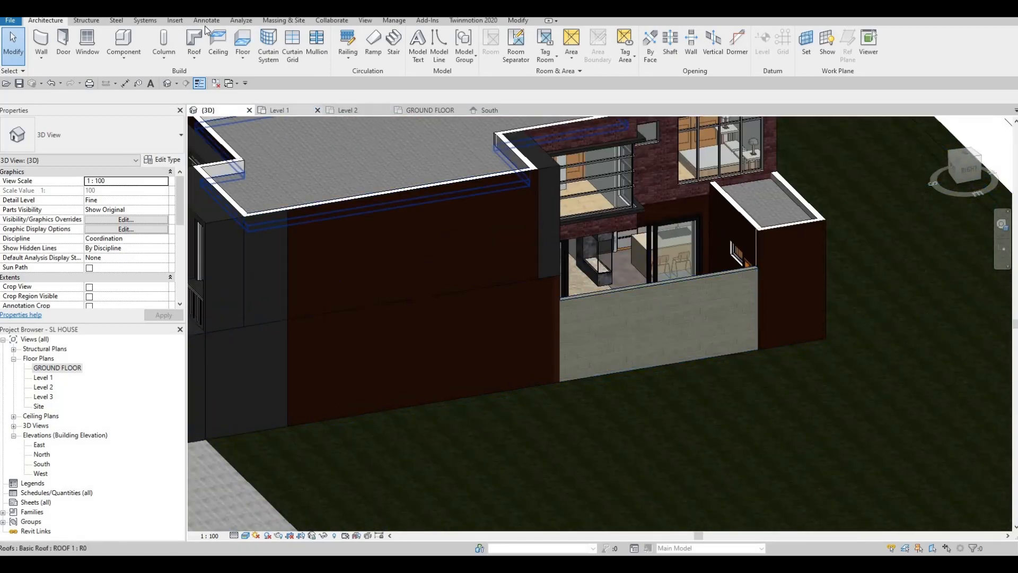
- Paint the outer face of the low concrete wall on the house's east side with Copper
left_click(519, 21)
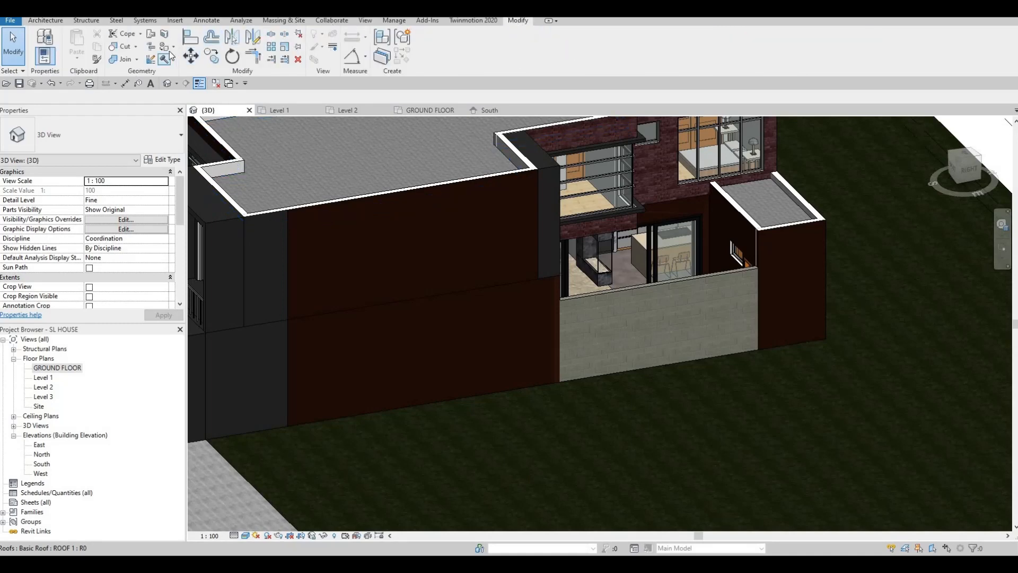
left_click(160, 47)
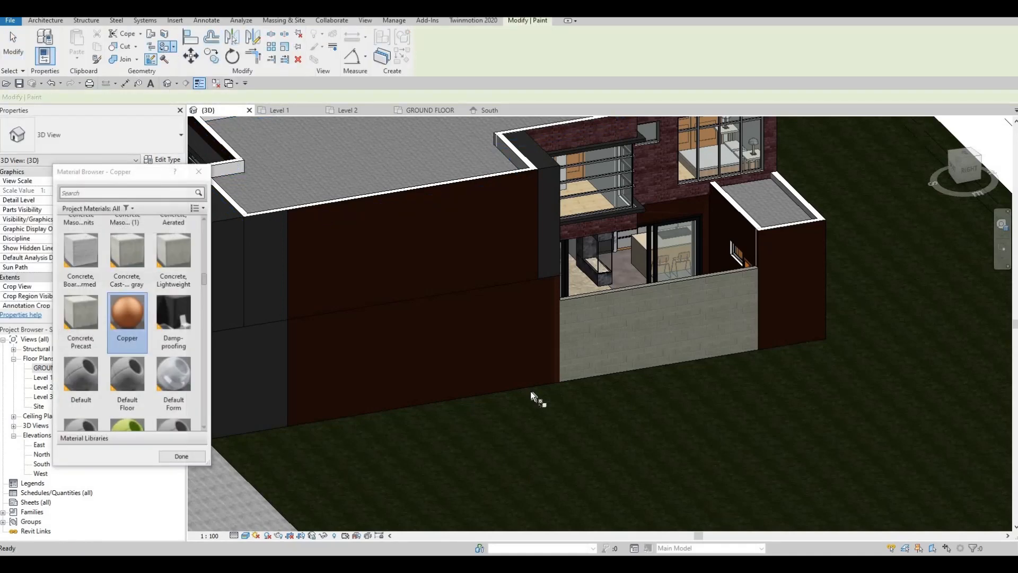
left_click(556, 366)
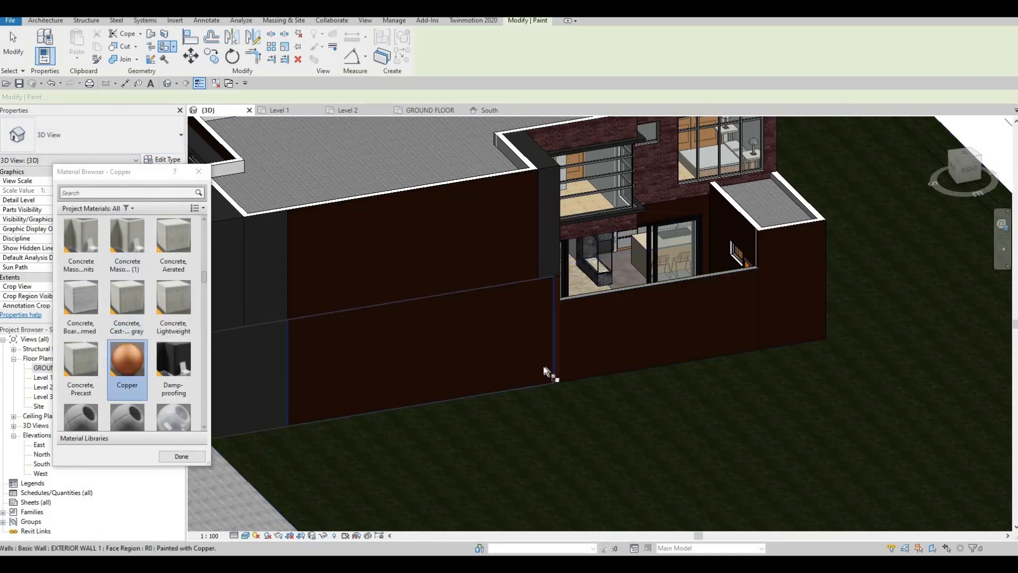
scroll(555, 371, "down", 1)
key("Escape")
- Examine the front and west sides of the house in 3D, including the glazed stair corner and the ground slabs
mouse_move(498, 374)
middle_mouse_down("shift")
mouse_move(635, 368)
mouse_move(765, 267)
mouse_move(871, 330)
mouse_move(882, 325)
mouse_move(766, 329)
mouse_move(736, 341)
mouse_move(866, 296)
mouse_move(598, 318)
mouse_move(586, 339)
middle_mouse_up("shift")
key("Escape")
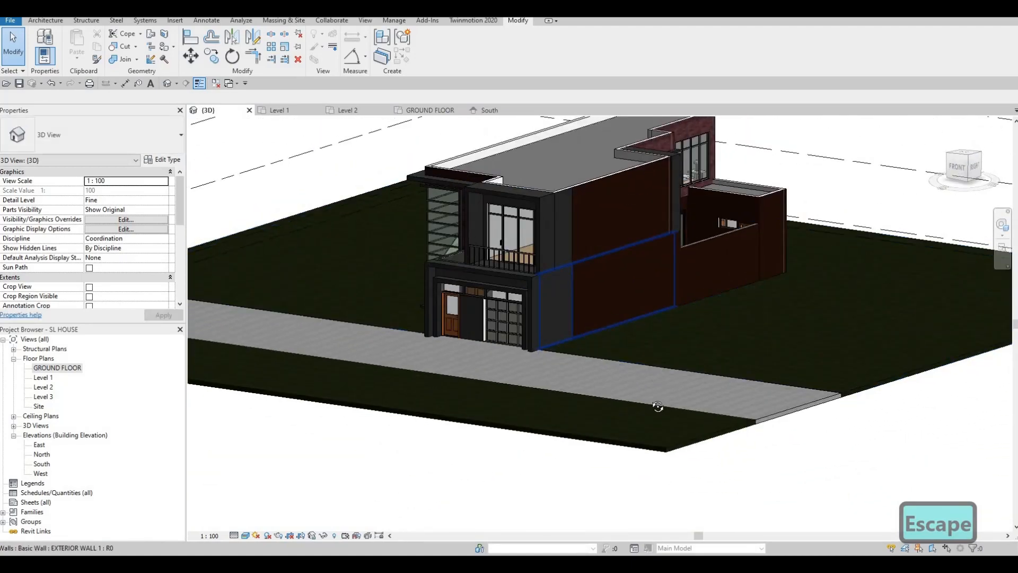
scroll(657, 406, "down", 3)
middle_click_drag(657, 406, 769, 374, "shift")
scroll(687, 324, "up", 2)
middle_click_drag(687, 322, 729, 299)
scroll(678, 319, "up", 2)
middle_click_drag(880, 434, 835, 380, "shift")
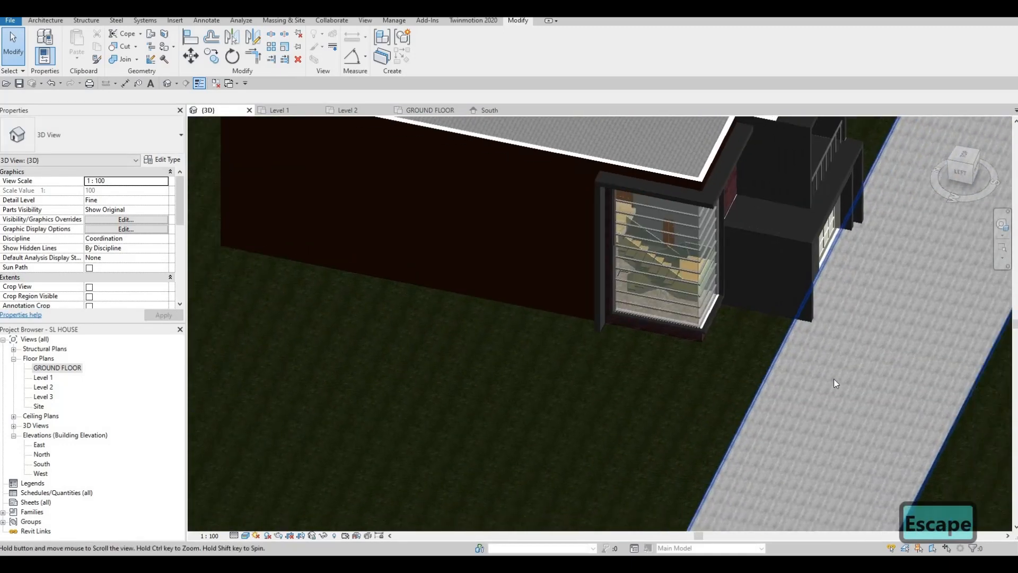
scroll(834, 379, "down", 2)
scroll(784, 353, "down", 2)
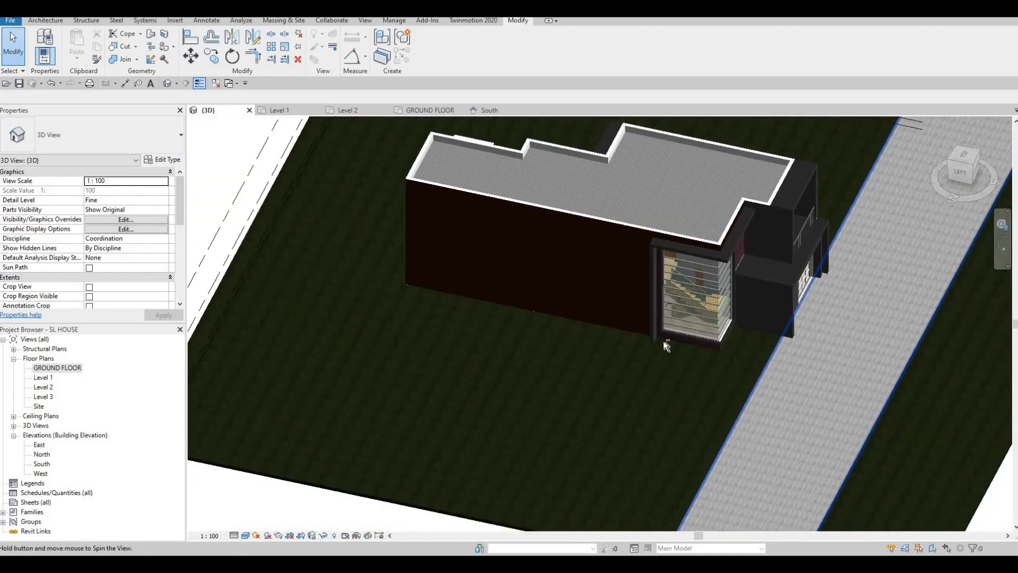
mouse_move(661, 341)
middle_mouse_down("shift")
mouse_move(642, 354)
mouse_move(654, 354)
middle_mouse_up("shift")
scroll(655, 354, "up", 3)
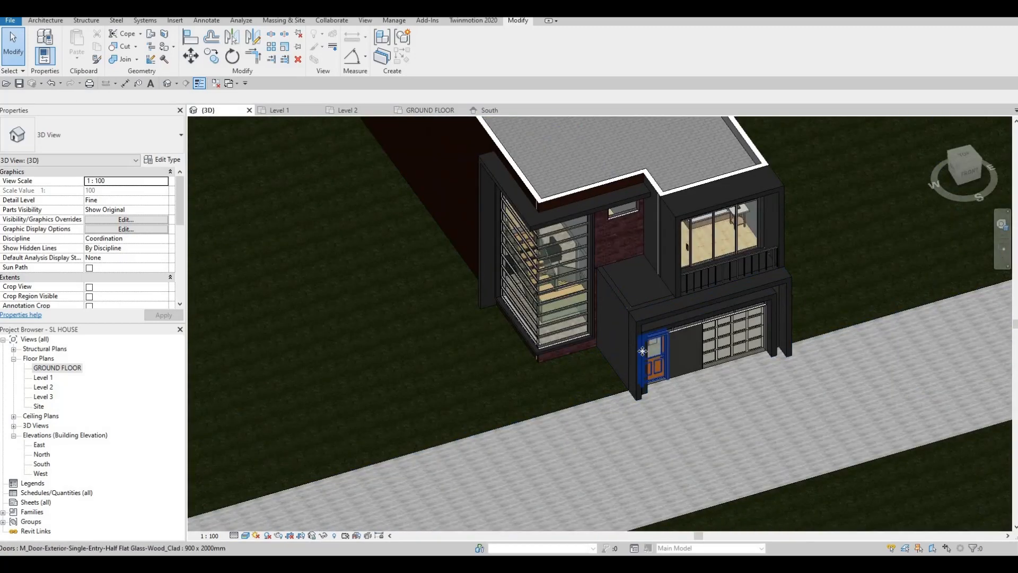
- Delete the half-glass exterior entry door from the front wall
left_click(643, 351)
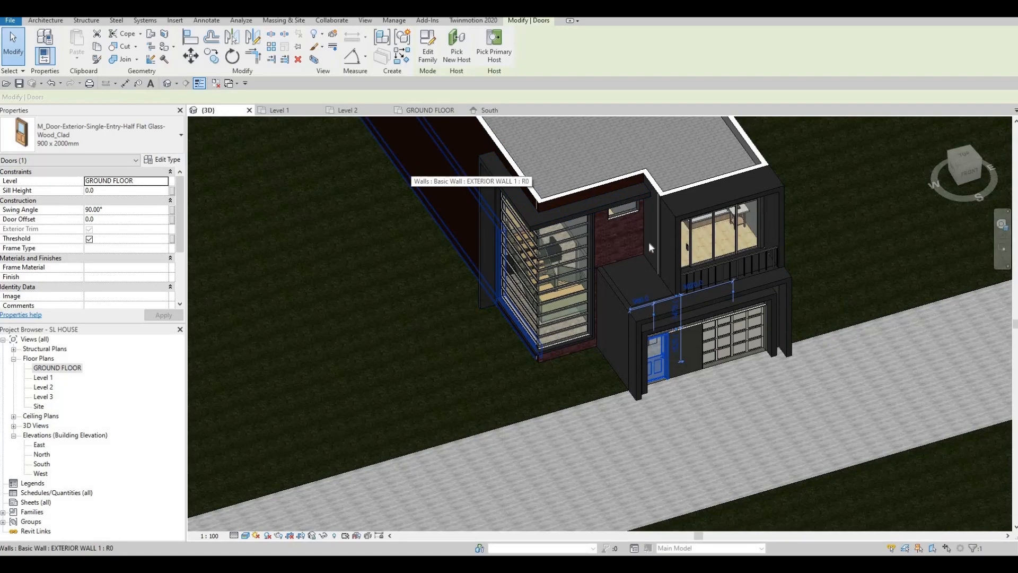
key("Delete")
middle_click_drag(456, 196, 508, 256, "shift")
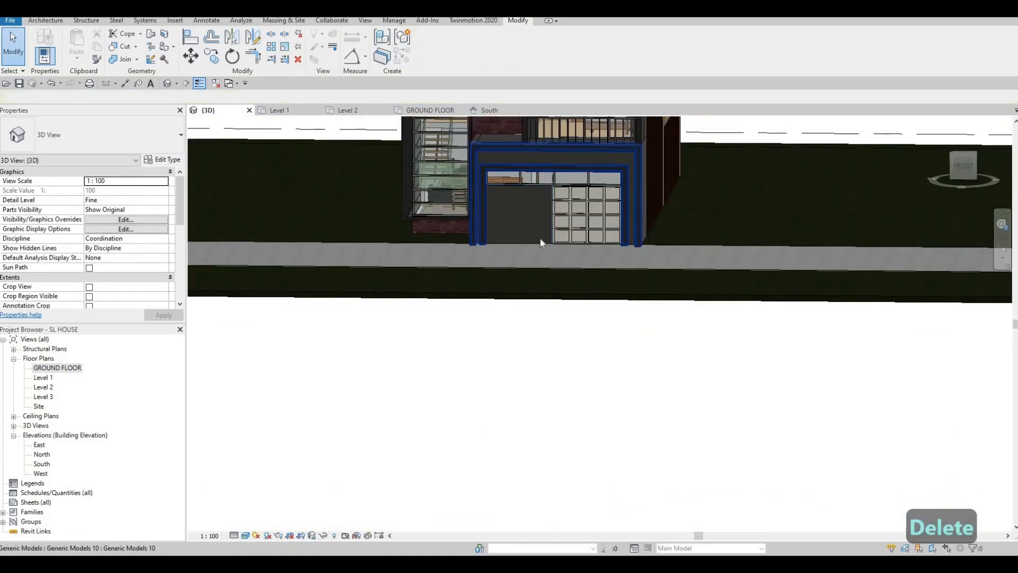
- Open the South elevation and begin editing the profile of the front EXTERIOR WALL 1 that surrounds the entrance and garage door
left_click(47, 463)
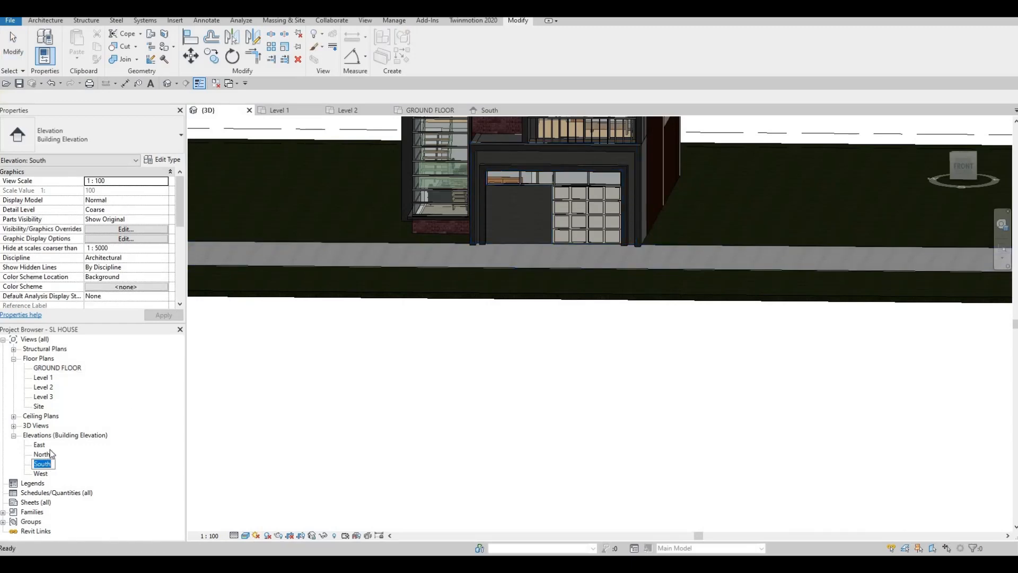
key("Escape")
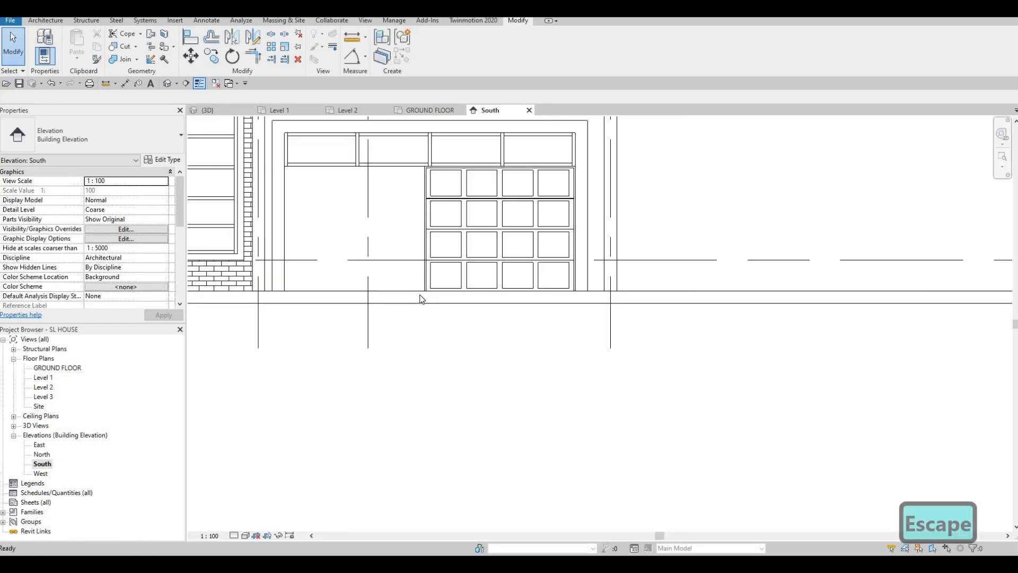
left_click(396, 291)
key("Escape")
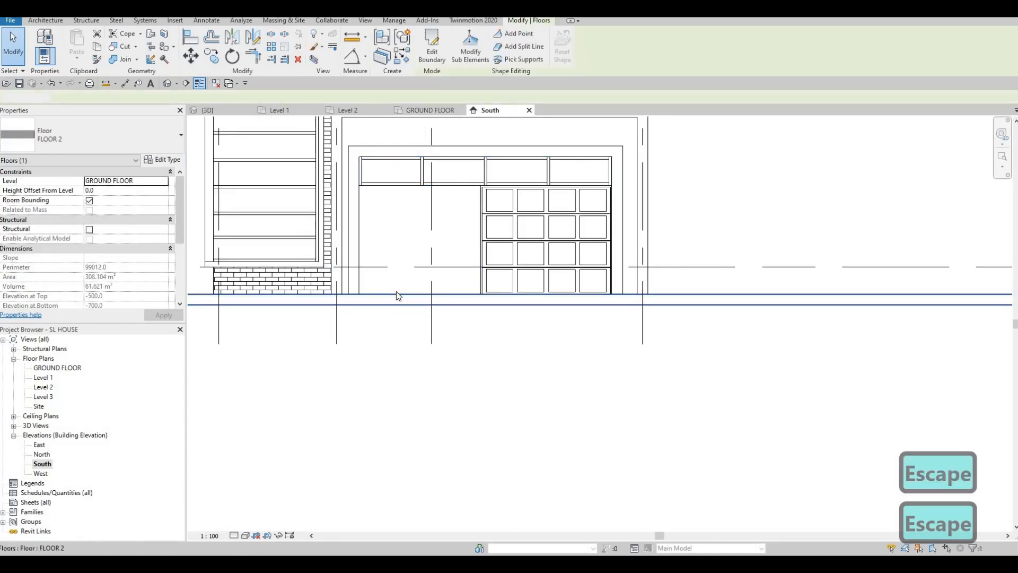
left_click(402, 280)
key("Escape")
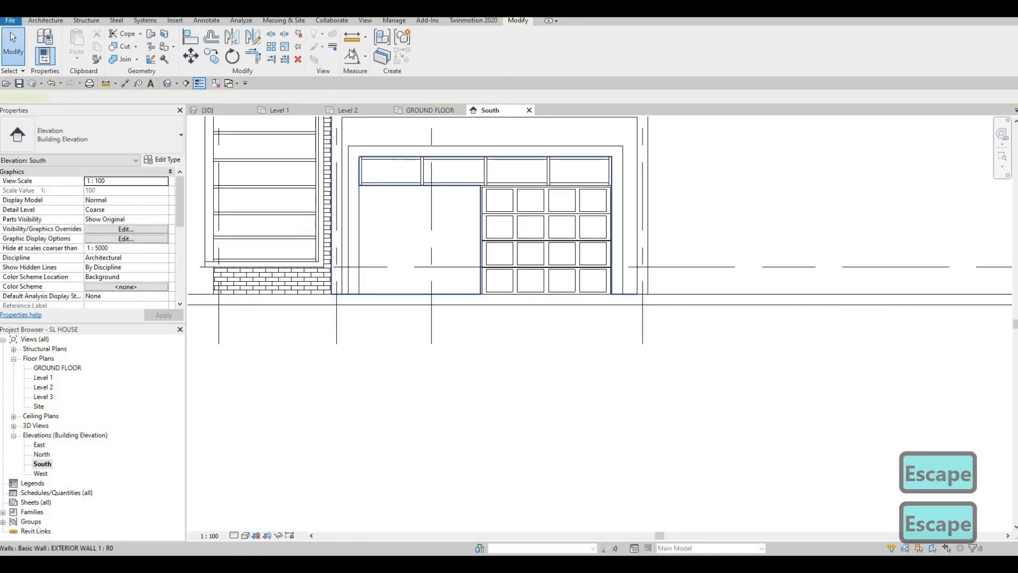
left_click(398, 188)
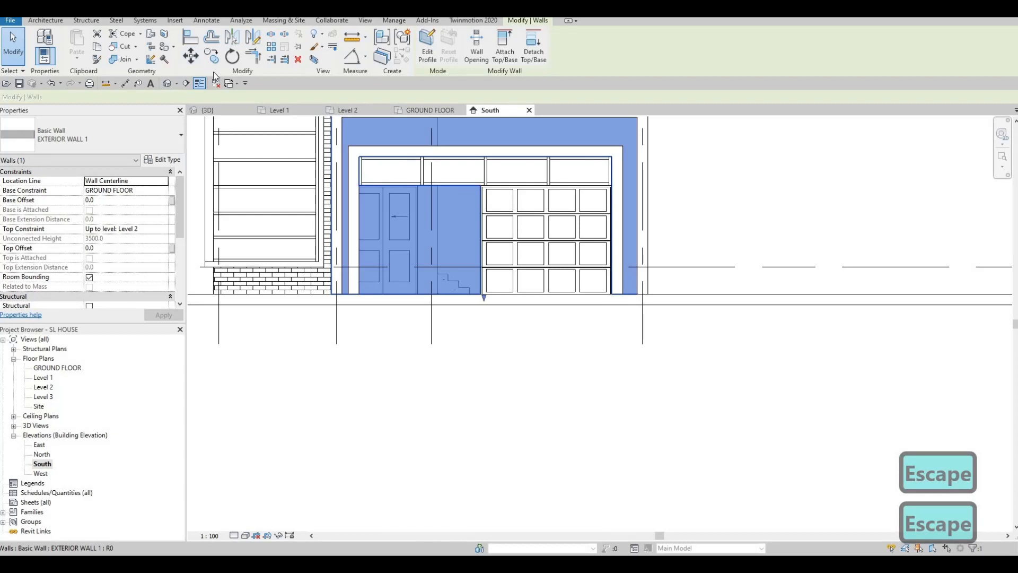
left_click(428, 62)
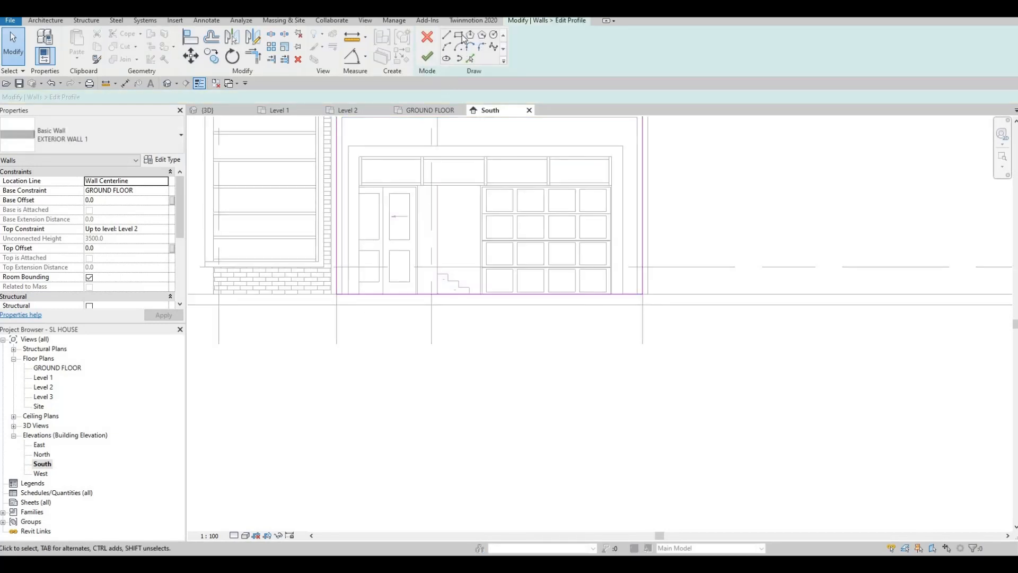
- Sketch a rectangular entrance opening about 2000 mm wide and 2000 mm high, rising from the wall profile's bottom line beside the garage door
key("l")
key("i")
scroll(363, 293, "up", 2)
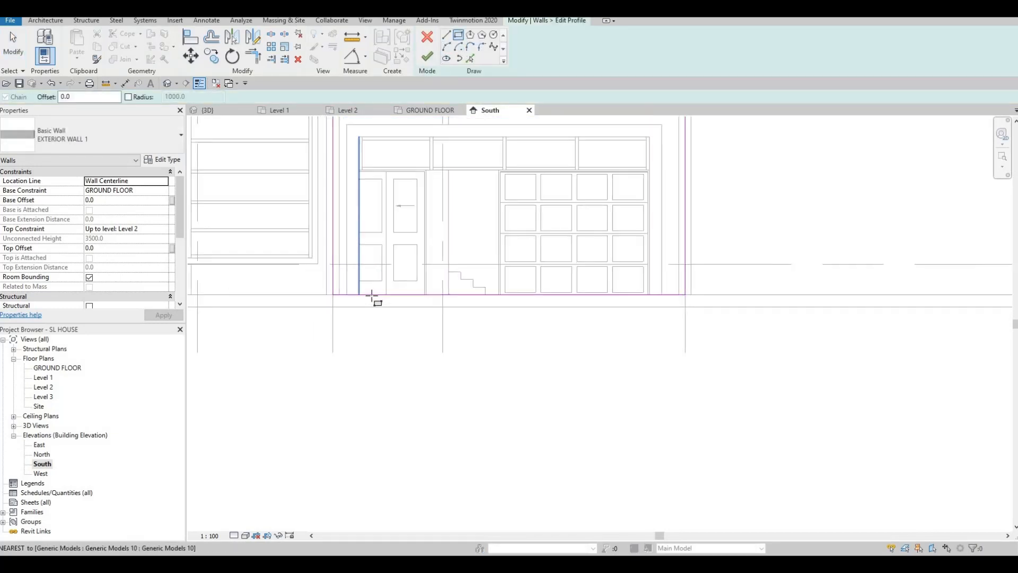
left_click(365, 294)
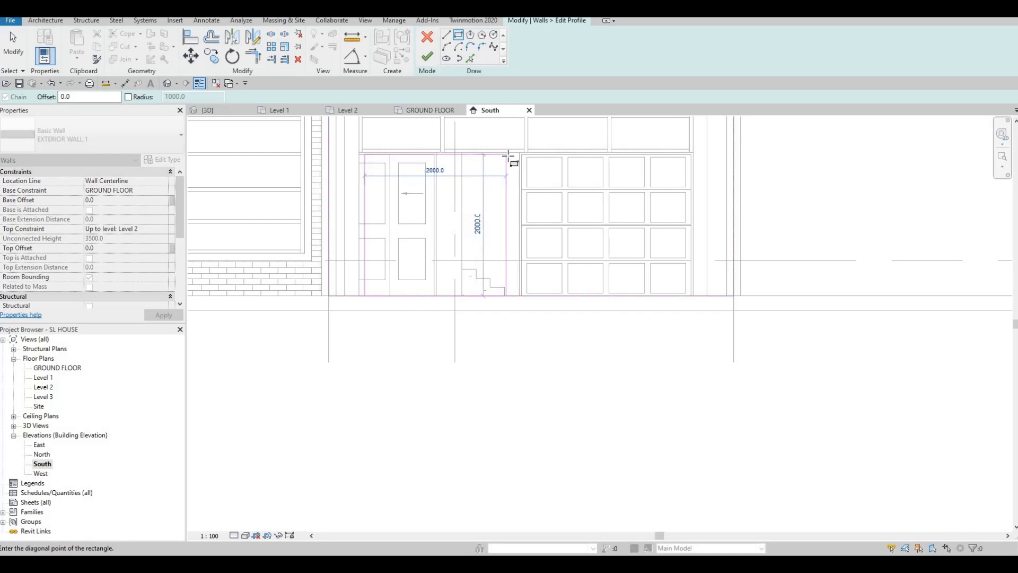
left_click(506, 153)
scroll(500, 171, "up", 3)
key("Escape")
key("Escape")
key("Escape")
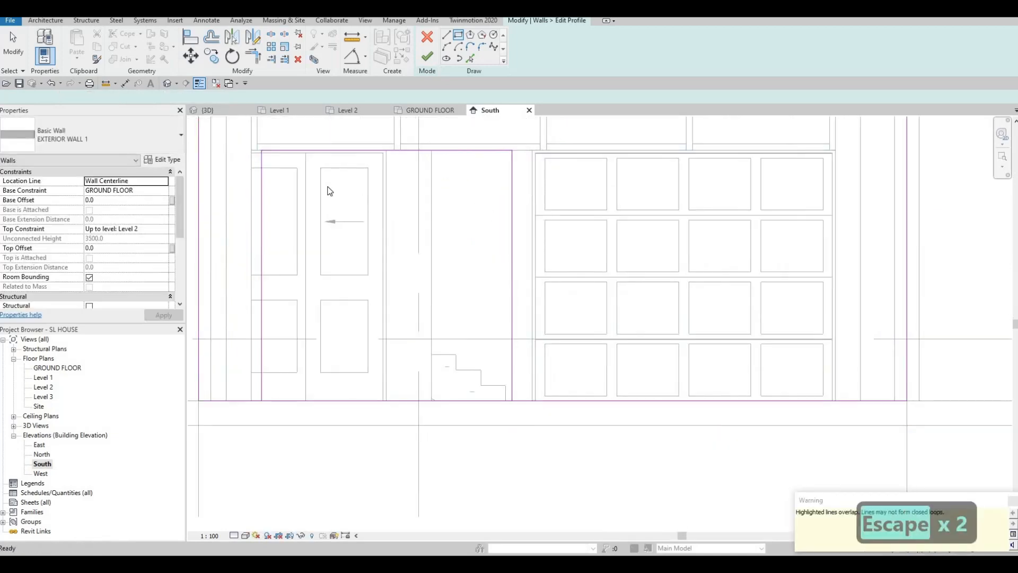
- Align the entrance opening's west side with the inner edge of the surrounding entrance frame
scroll(329, 190, "up", 2)
key("a")
key("l")
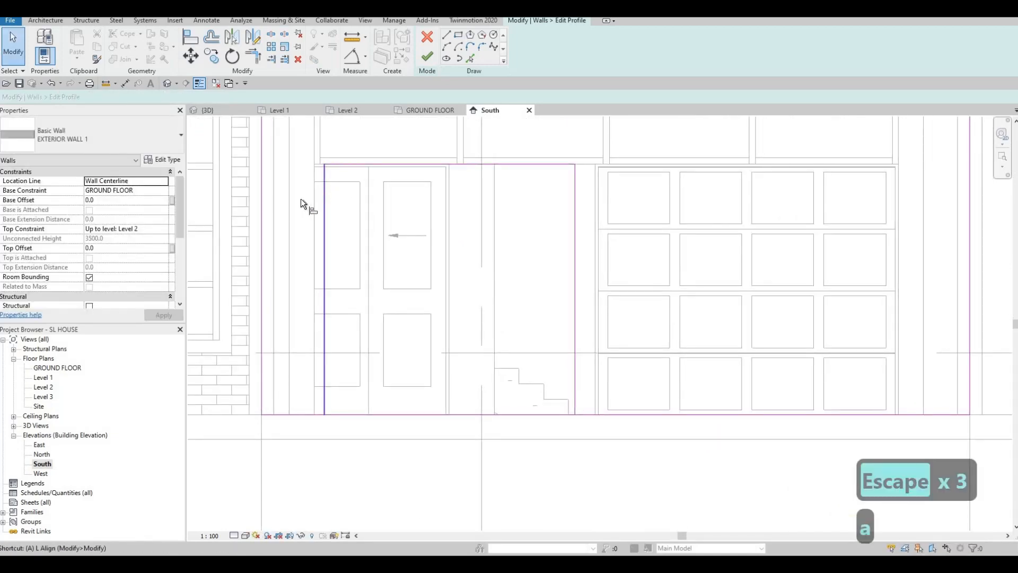
left_click(321, 188)
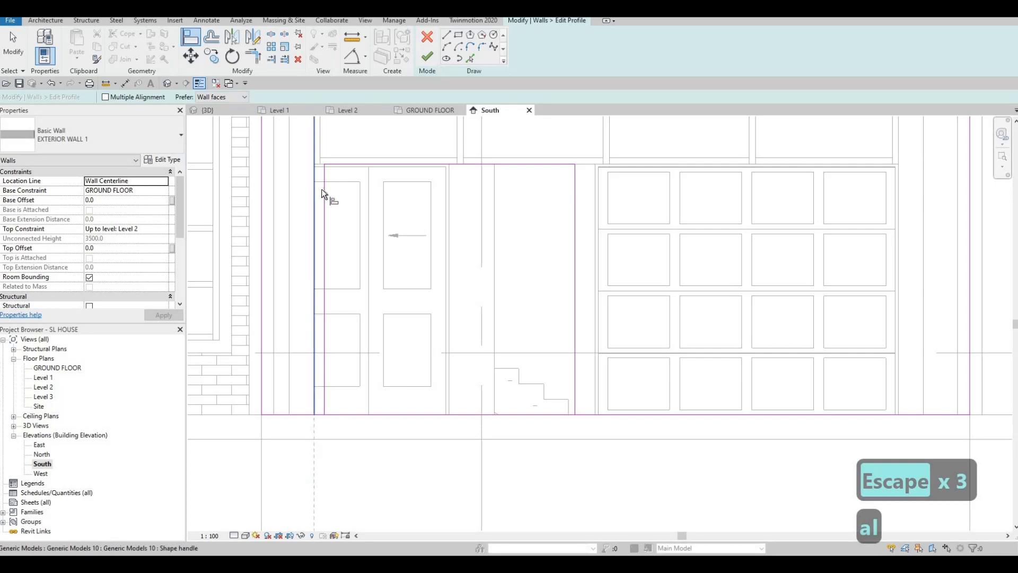
left_click(324, 190)
scroll(552, 192, "down", 2)
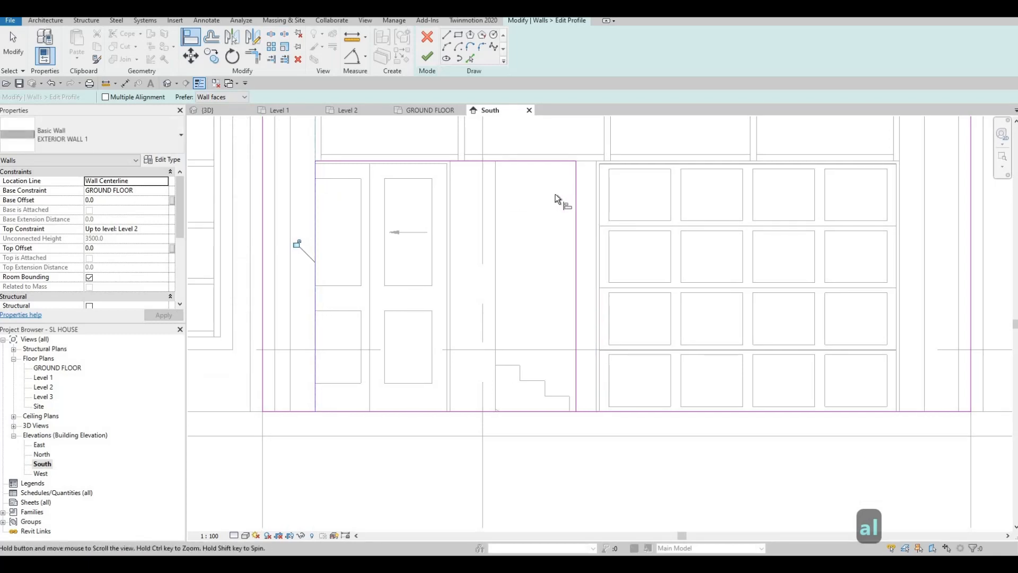
key("Escape")
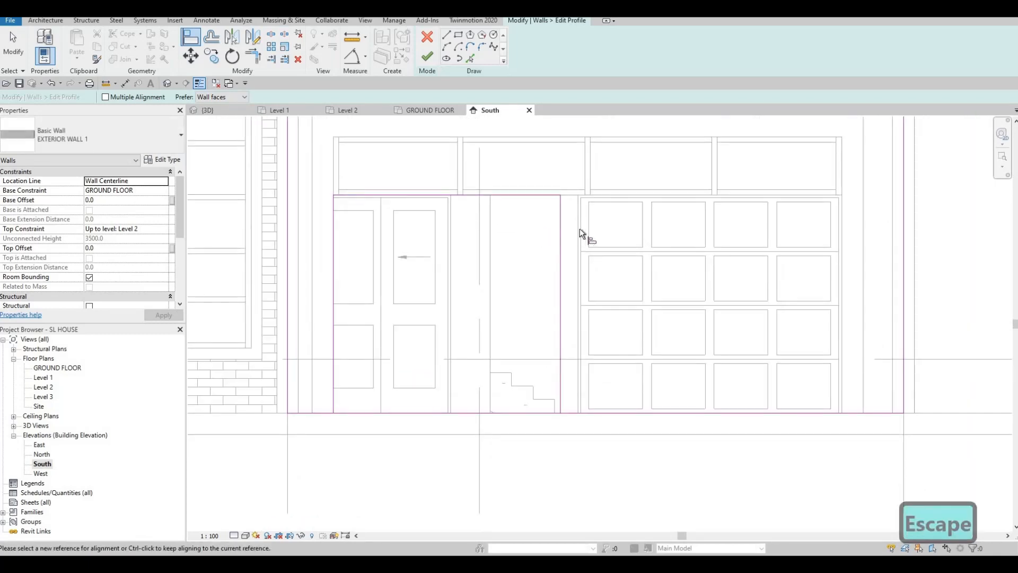
scroll(587, 256, "down", 1)
middle_click_drag(587, 255, 546, 324)
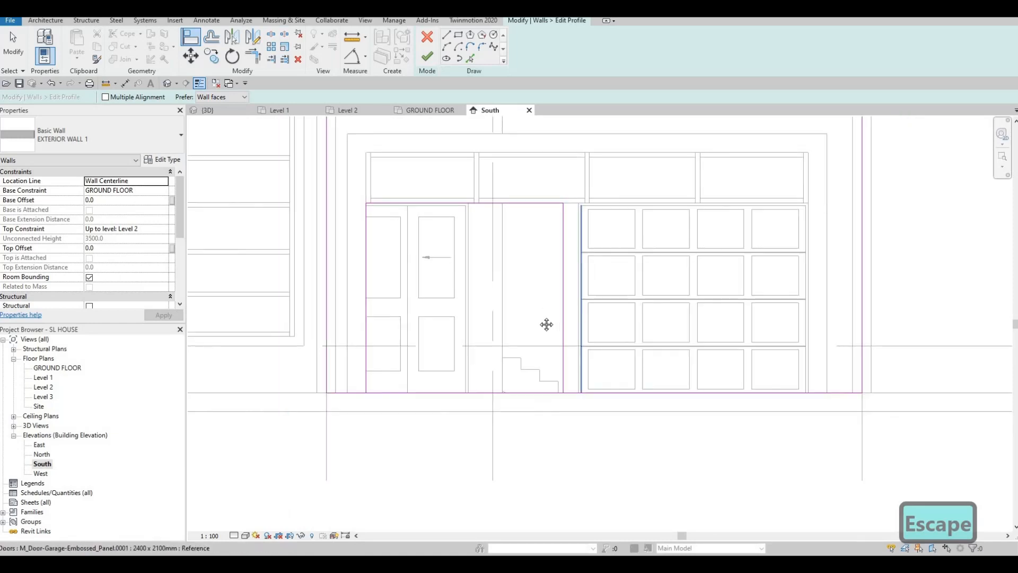
key("Escape")
key("Escape")
key("Escape")
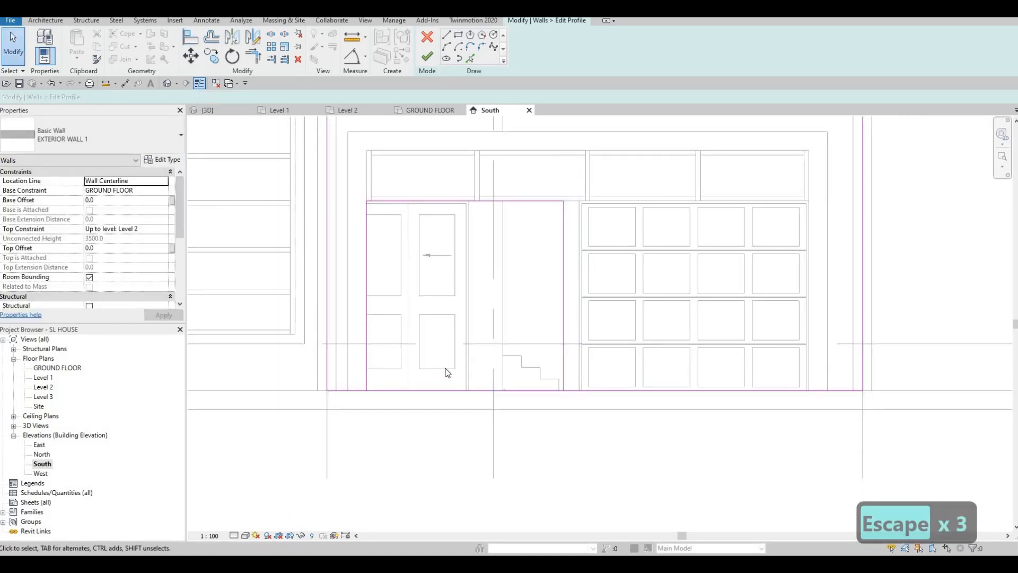
- Split the wall profile's bottom line beneath the entrance opening, about 1520 mm from the profile's west end
key("s")
key("l")
left_click(469, 391)
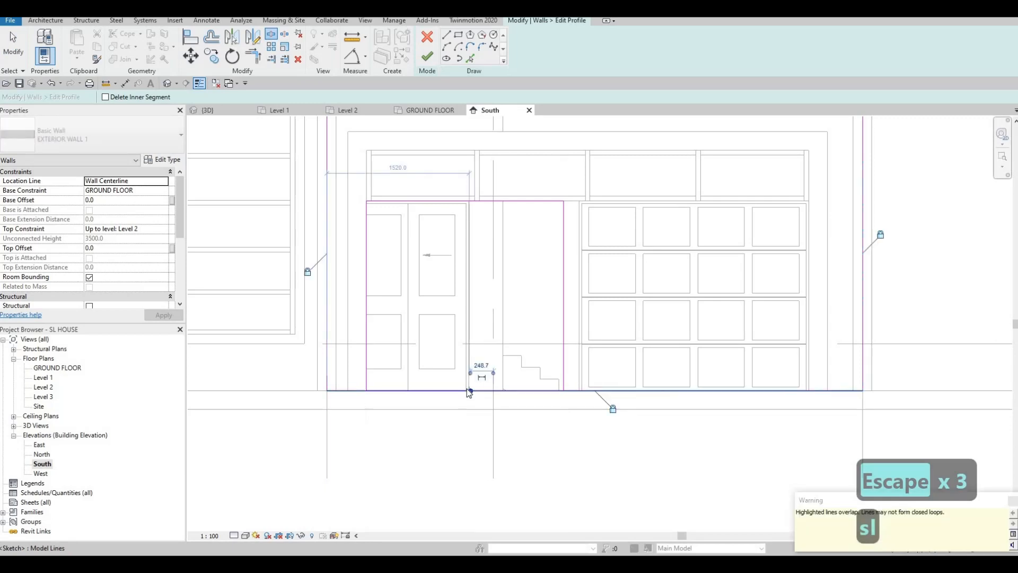
key("Escape")
key("Escape")
- Trim the wall profile's bottom line against the two vertical sides of the entrance opening
key("t")
key("r")
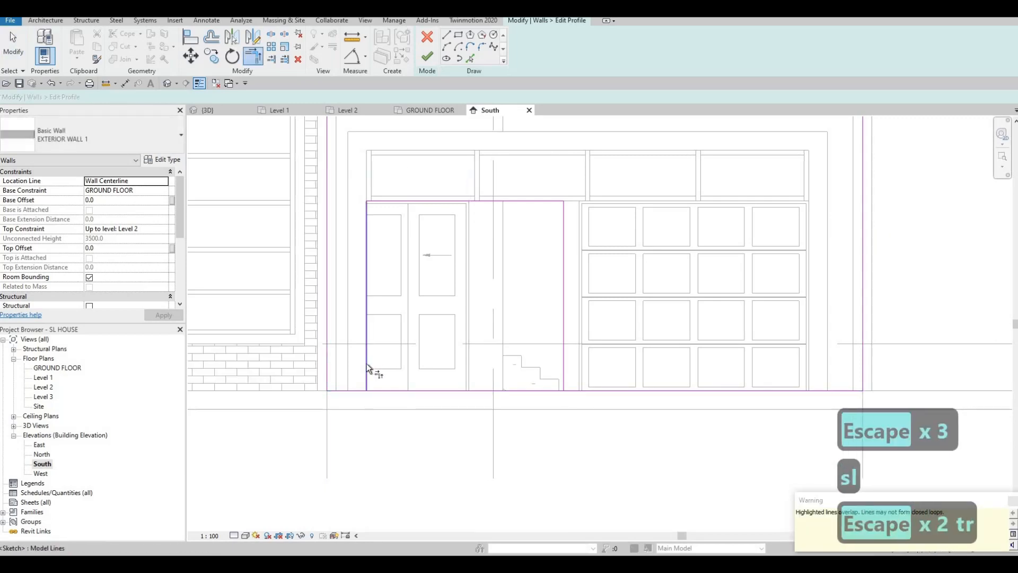
left_click(357, 390)
left_click(366, 378)
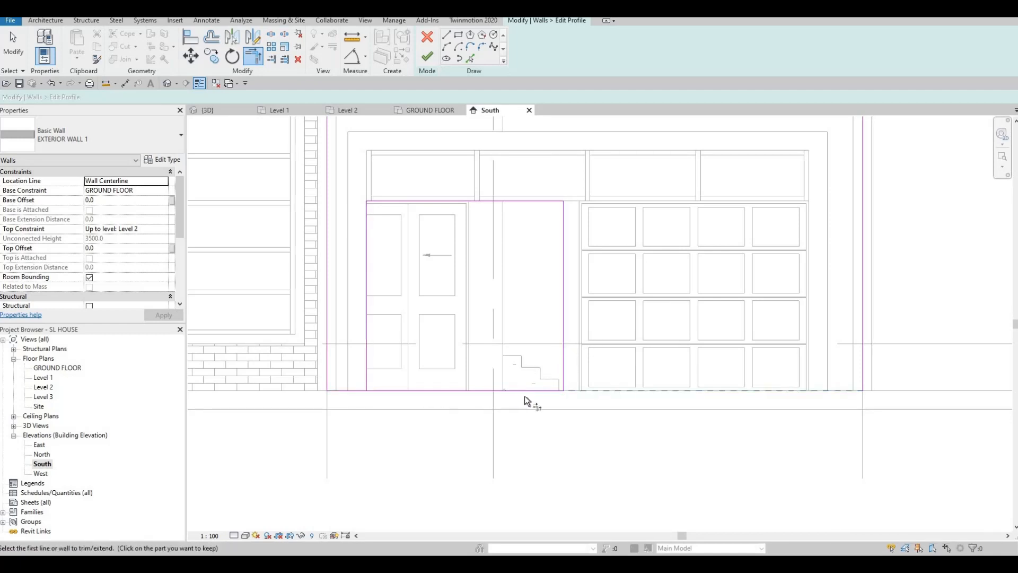
left_click(863, 366)
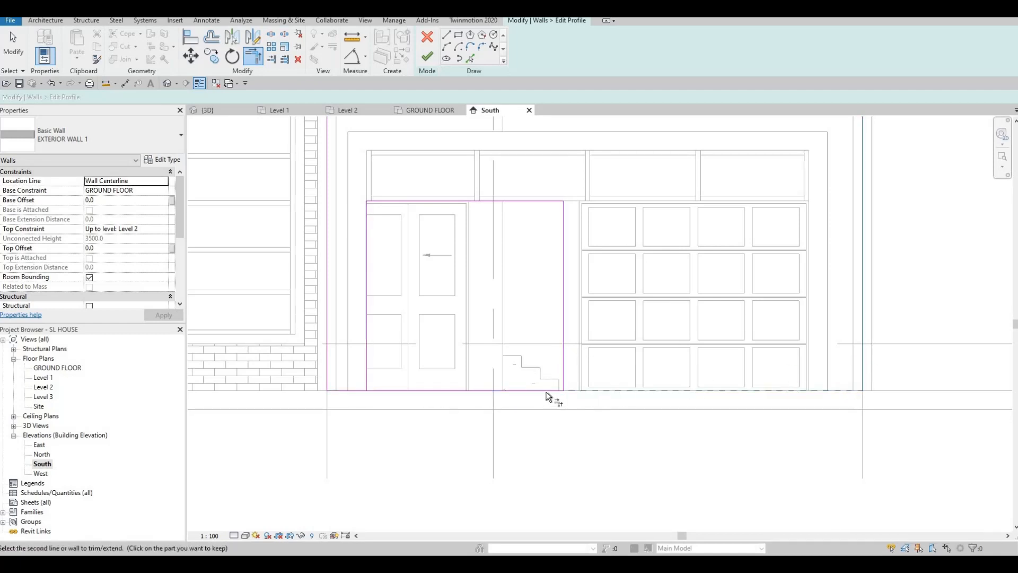
left_click(564, 372)
left_click(511, 393)
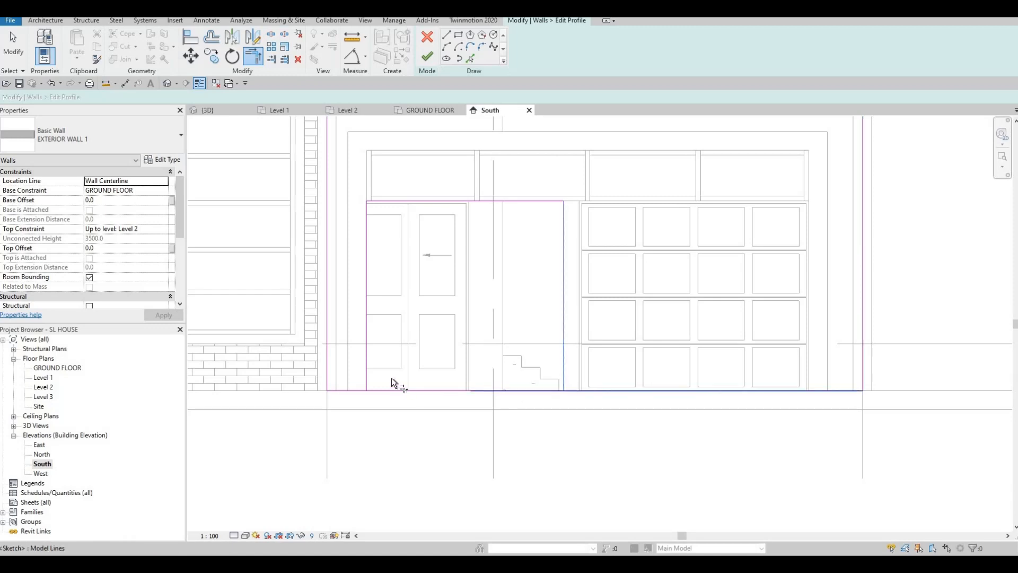
left_click(367, 373)
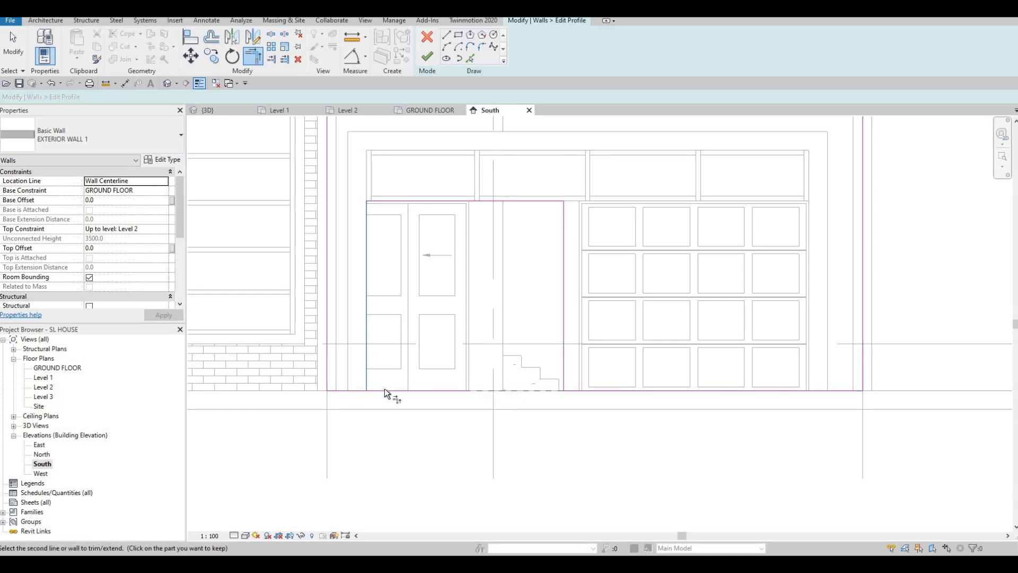
left_click(402, 388)
key("Escape")
key("Escape")
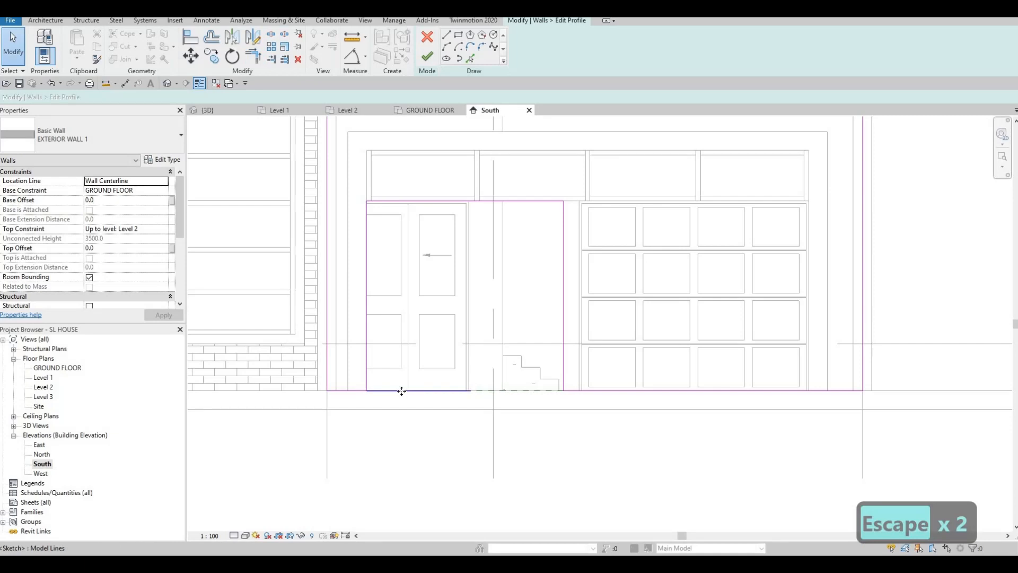
- Delete the leftover bottom line segment across the entrance opening and finish the wall profile edit
left_click(402, 391)
key("Delete")
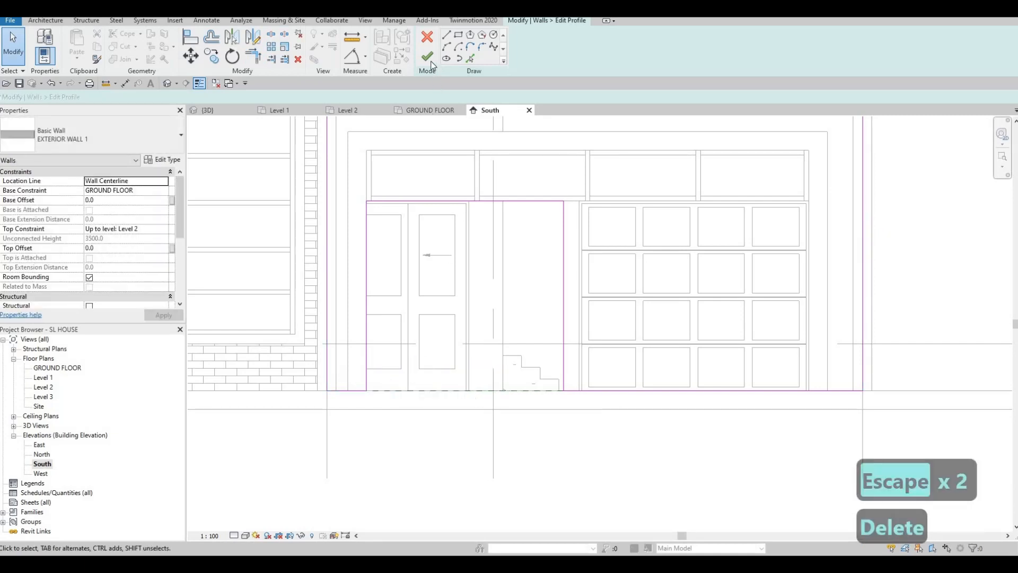
left_click(427, 56)
key("Escape")
key("Escape")
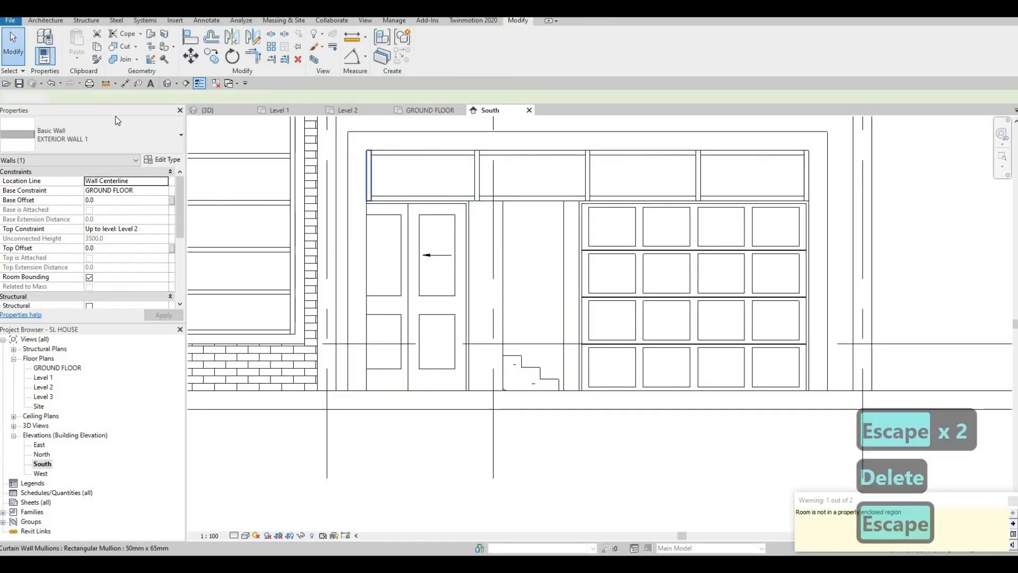
- Examine the open entrance, the inner double door and the garage door from the front in 3D
key("ctrl+Tab")
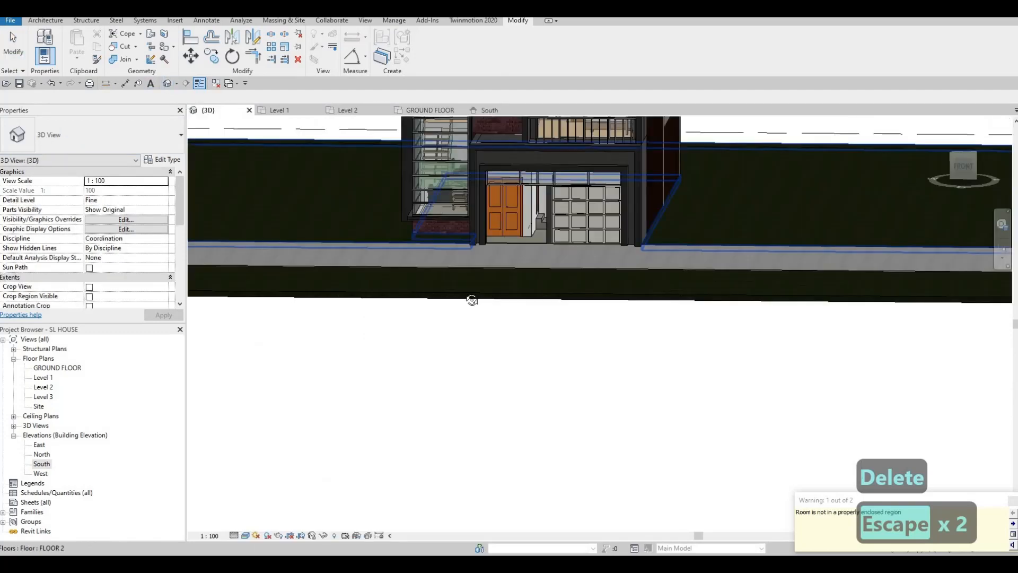
scroll(456, 292, "up", 8)
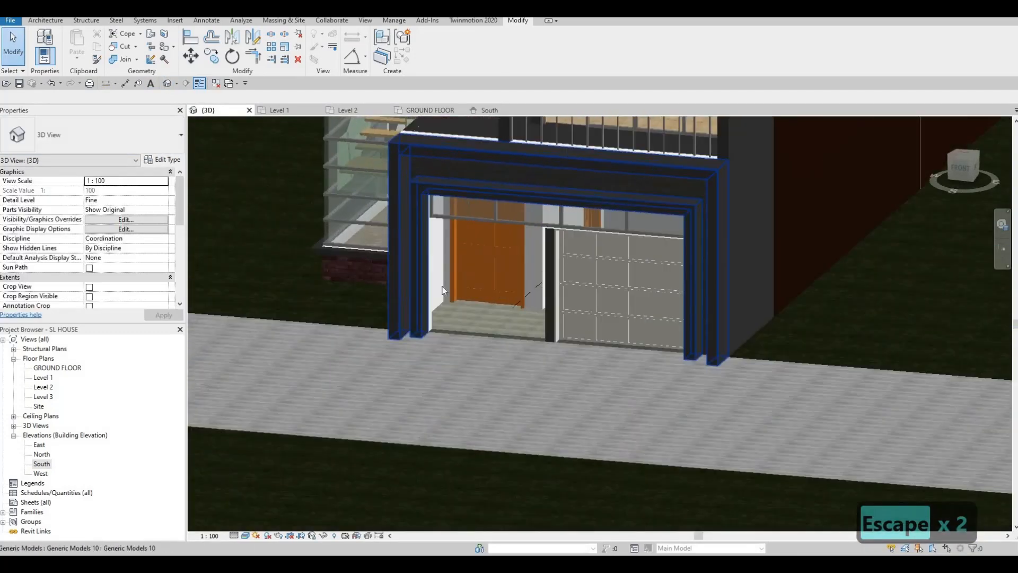
scroll(442, 290, "up", 2)
middle_click_drag(443, 291, 455, 351)
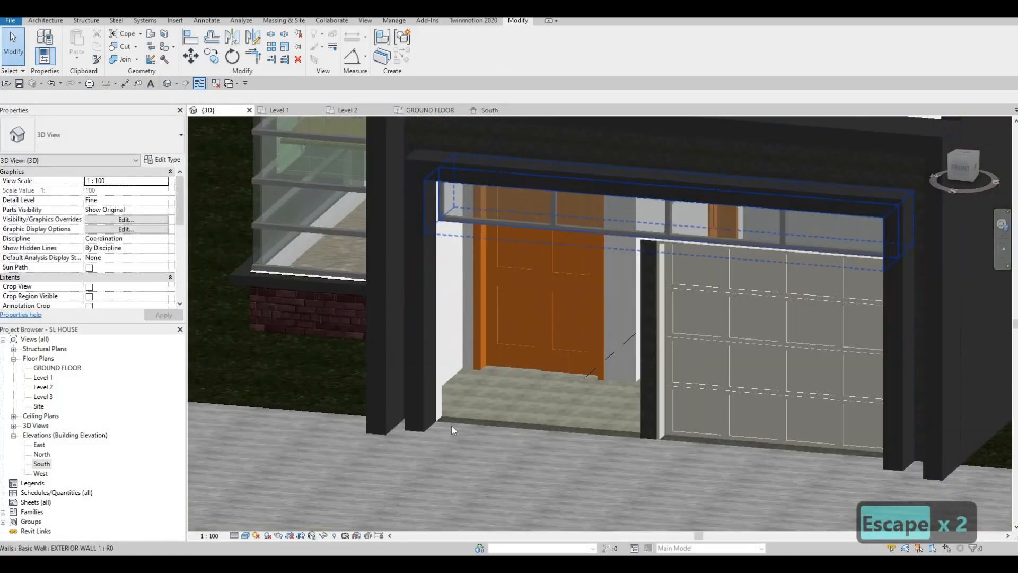
middle_click_drag(451, 392, 364, 361, "shift")
middle_click_drag(727, 385, 805, 336, "shift")
middle_click_drag(835, 300, 768, 268, "shift")
middle_click_drag(672, 182, 572, 218)
scroll(550, 243, "up", 1)
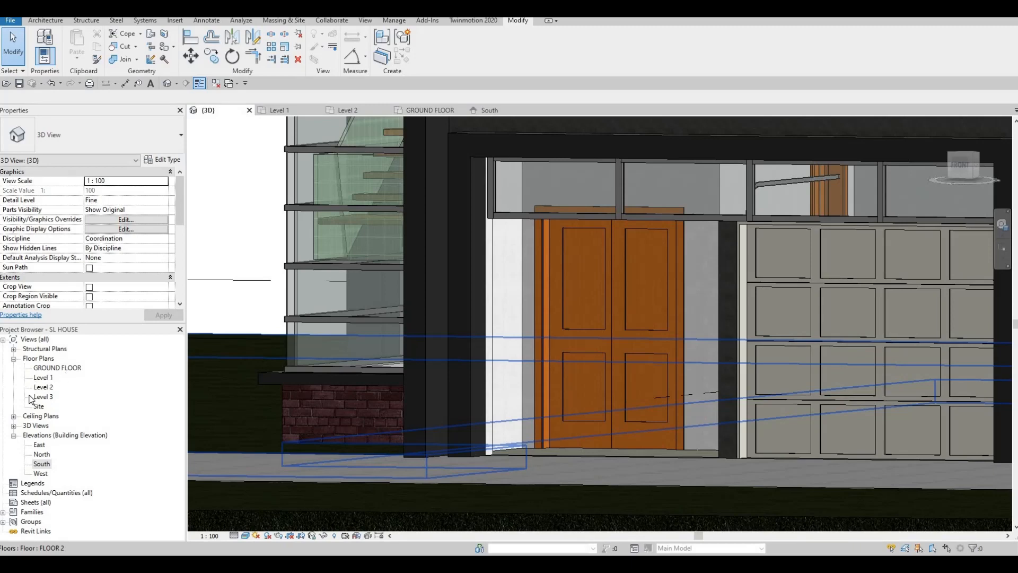
- Start a new in-place model in the South elevation with the Generic Models category, accepting the suggested name
double_click(42, 464)
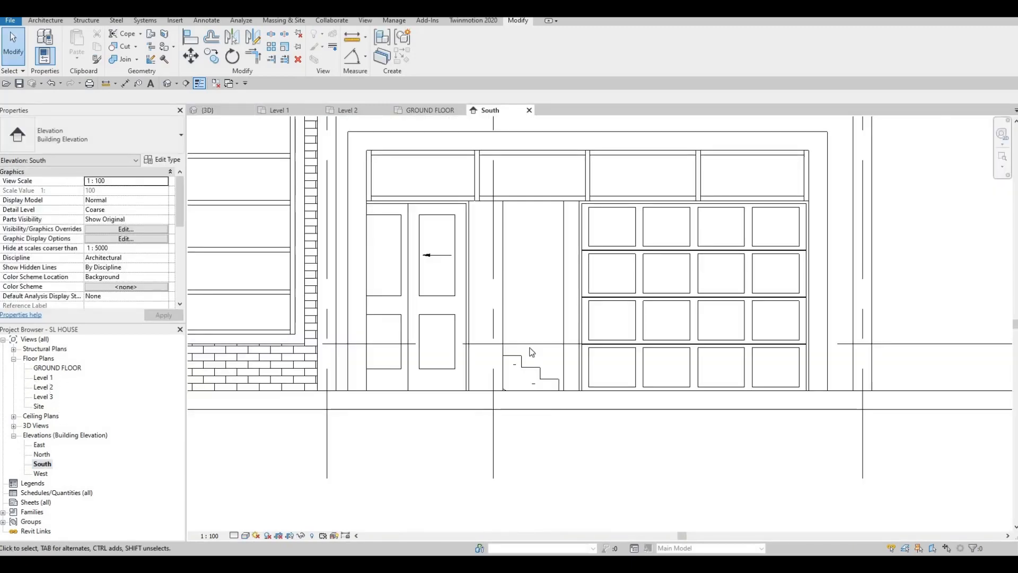
scroll(392, 240, "up", 3)
key("Escape")
scroll(393, 240, "up", 1)
key("Escape")
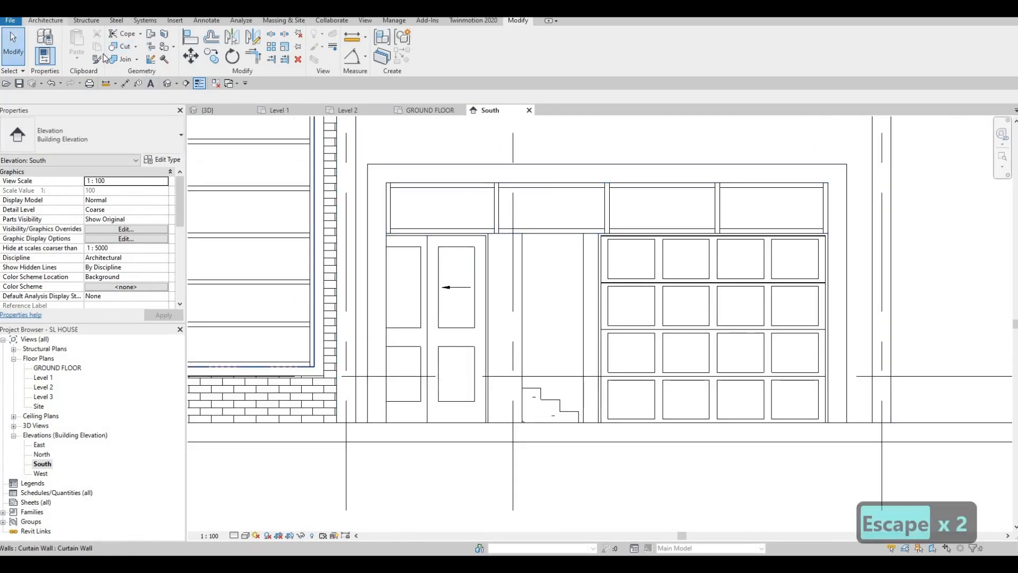
left_click(46, 21)
left_click(122, 57)
left_click(139, 100)
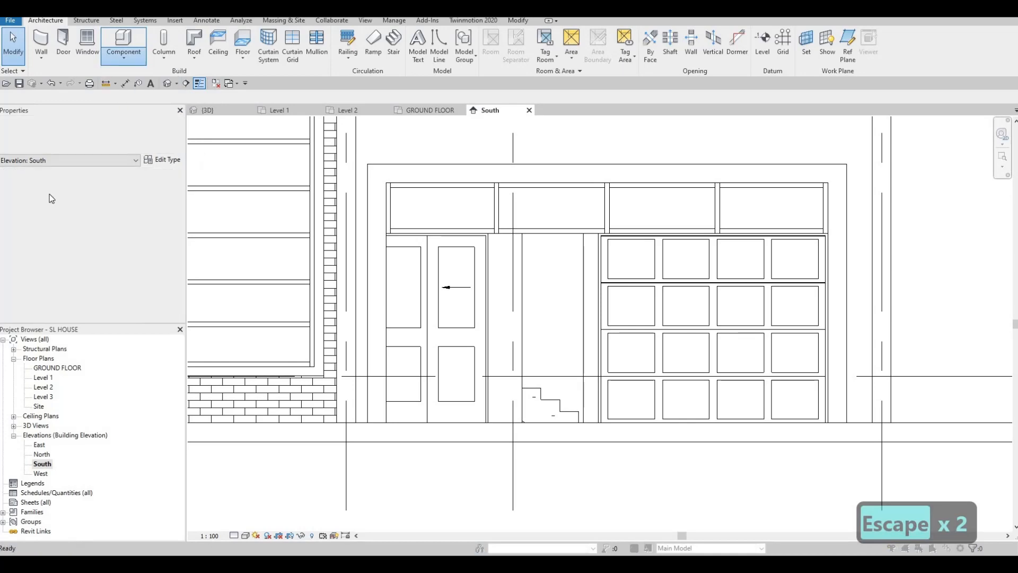
scroll(46, 204, "down", 5)
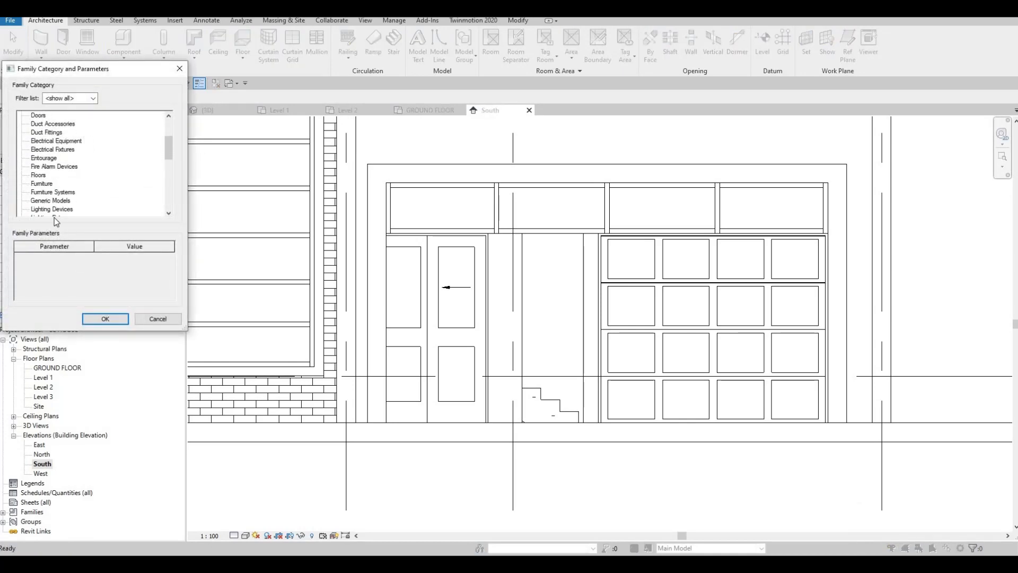
left_click(105, 318)
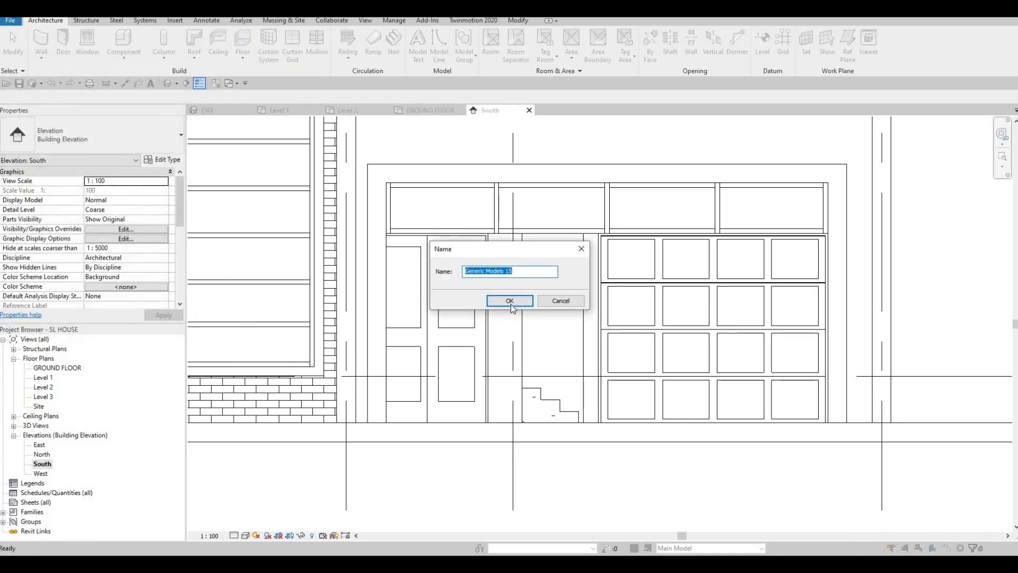
key("Return")
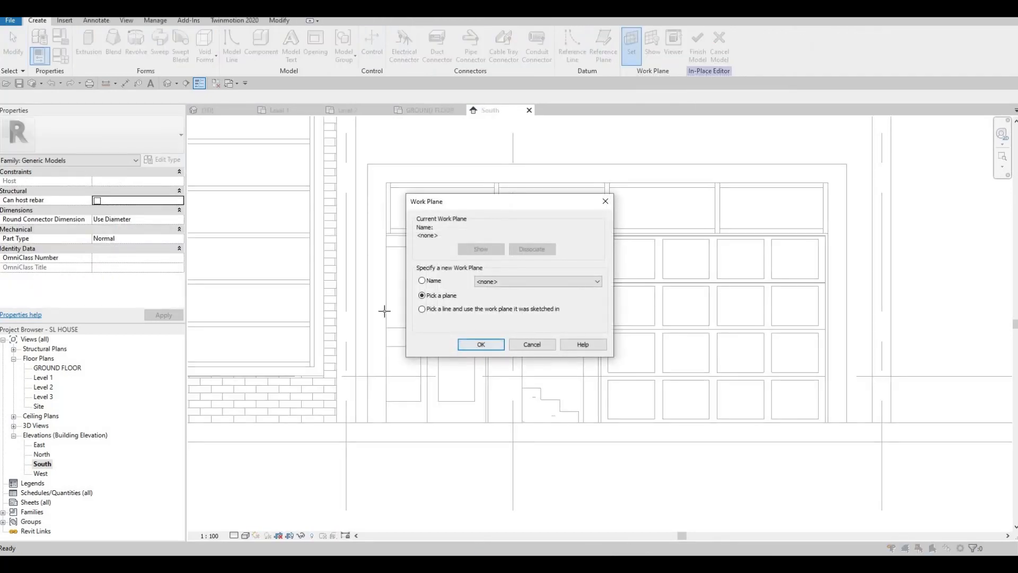
- Set the work plane by picking the face of the EXTERIOR WALL 1 front wall around the entrance
key("Return")
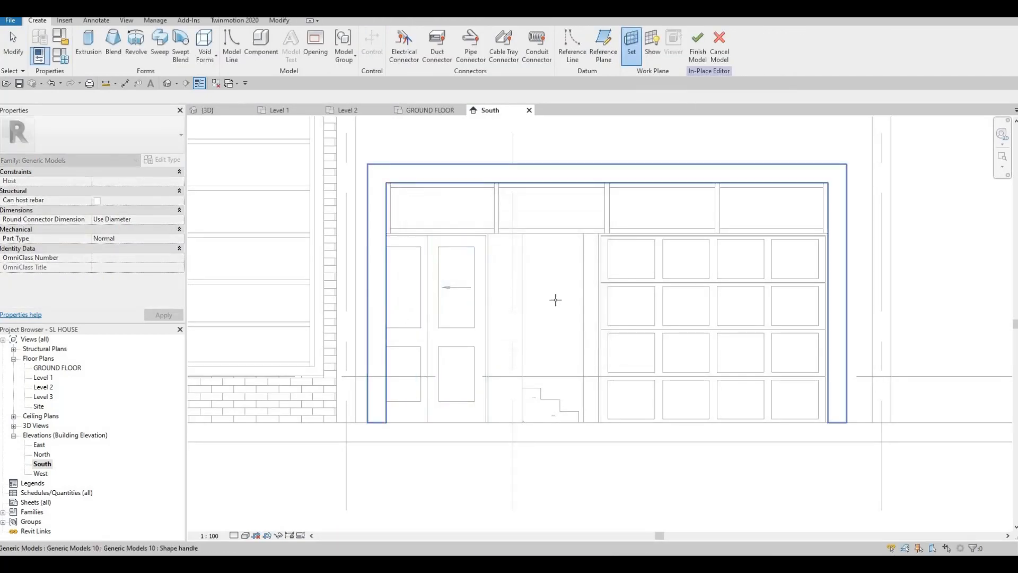
scroll(586, 258, "up", 2)
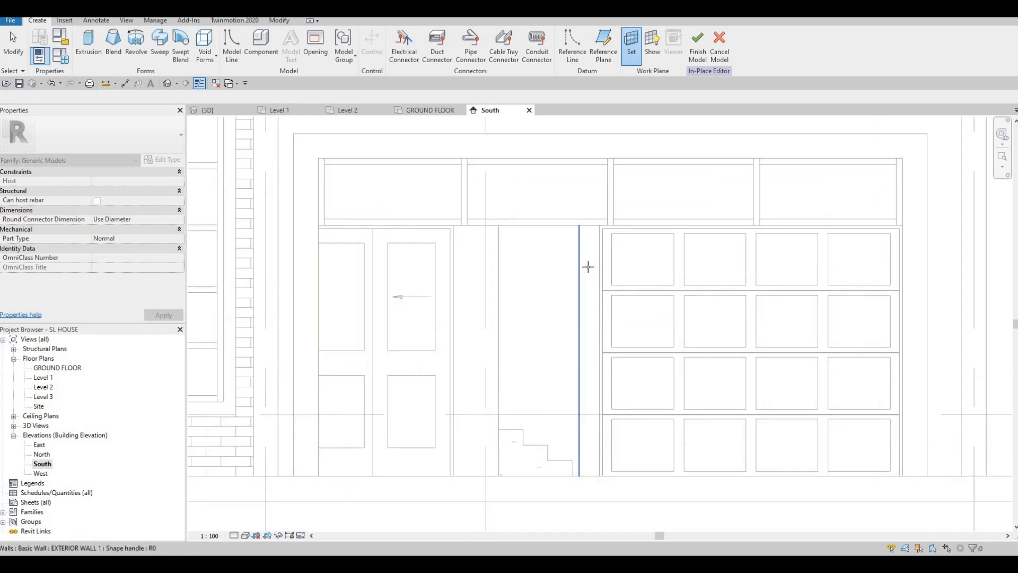
left_click(530, 242)
scroll(554, 289, "down", 2)
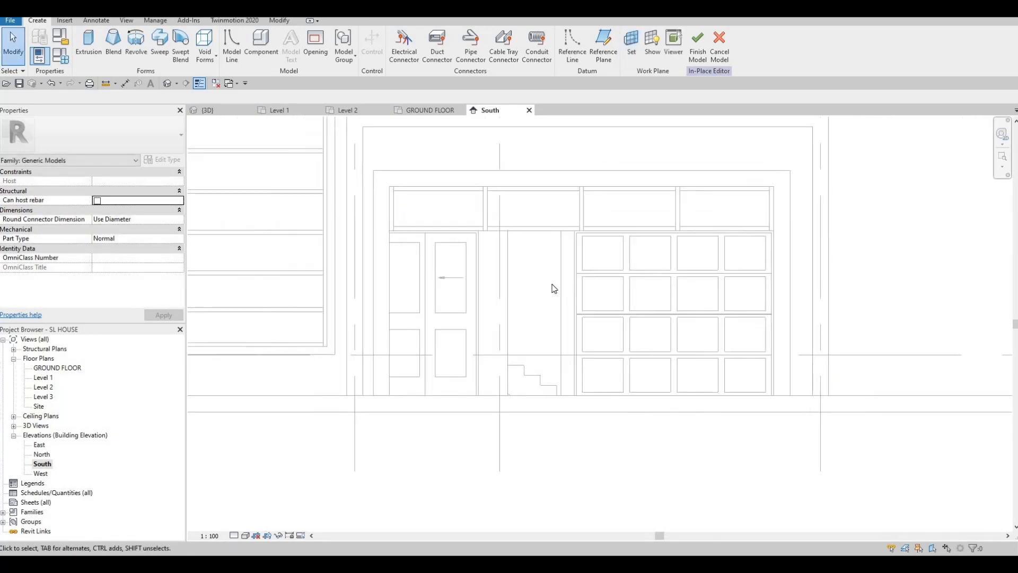
- Start an extrusion and assign it Aluminum 7075 from the AEC Metal materials
left_click(87, 41)
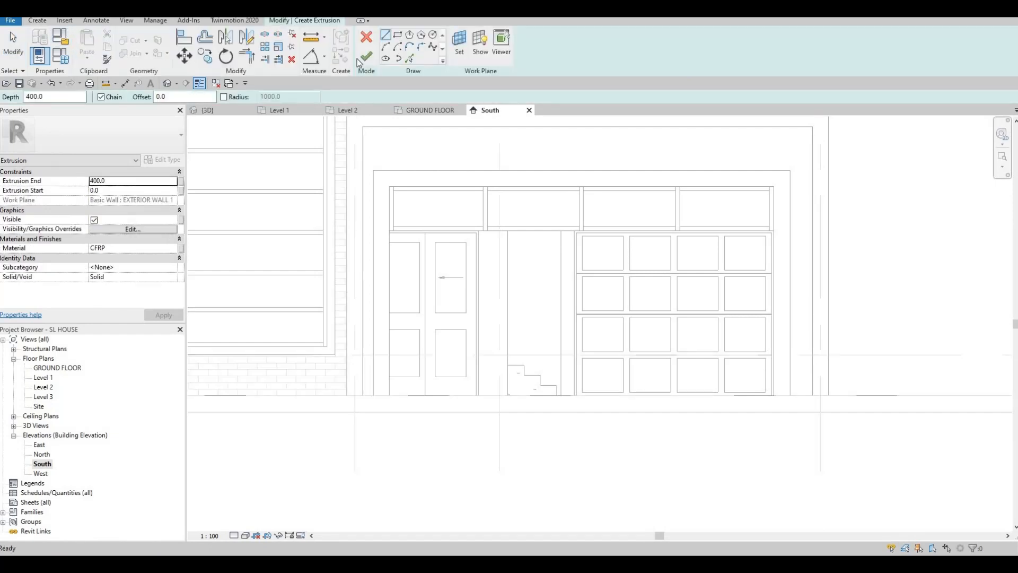
left_click(399, 35)
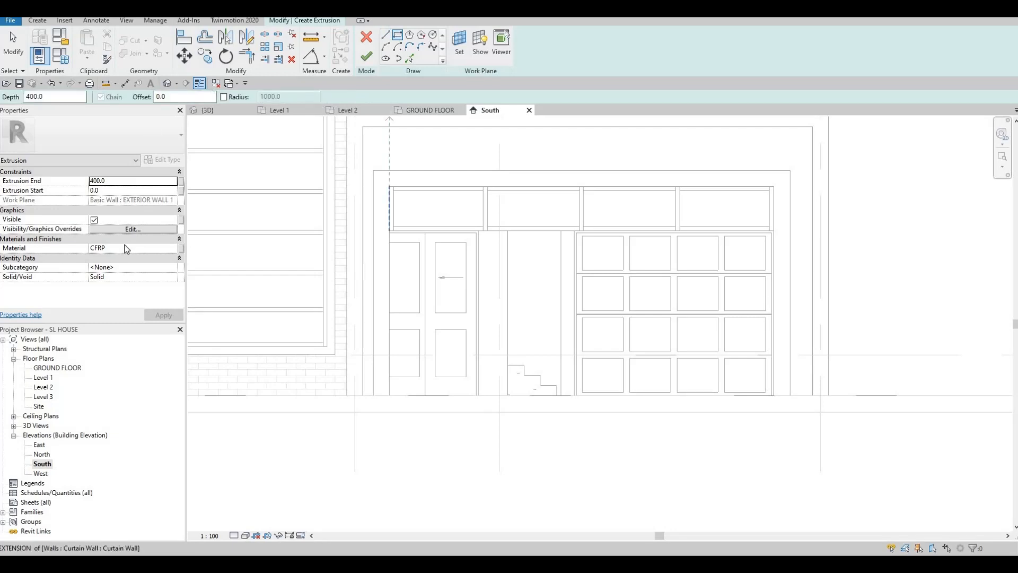
left_click(175, 250)
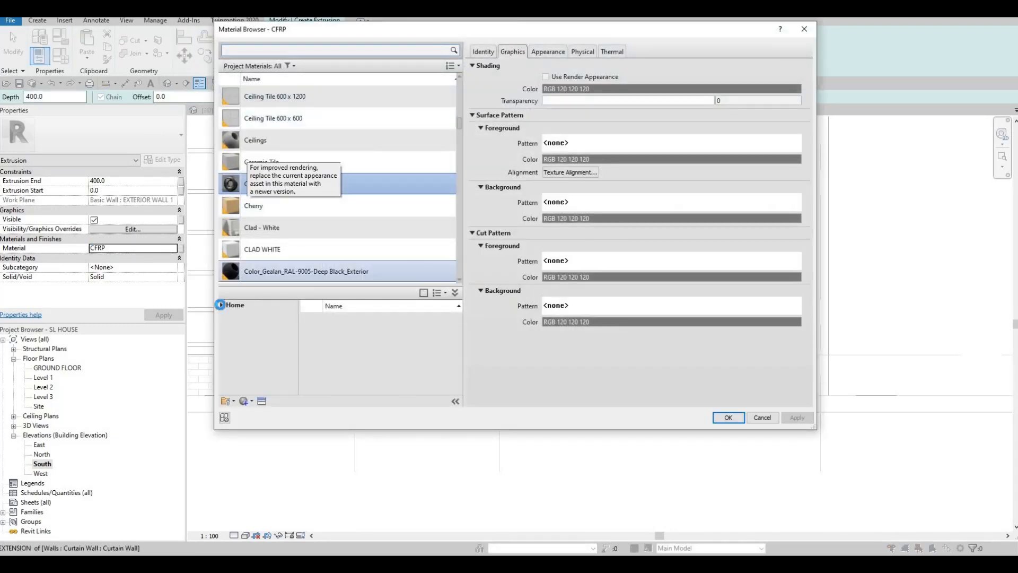
left_click(222, 305)
left_click(228, 325)
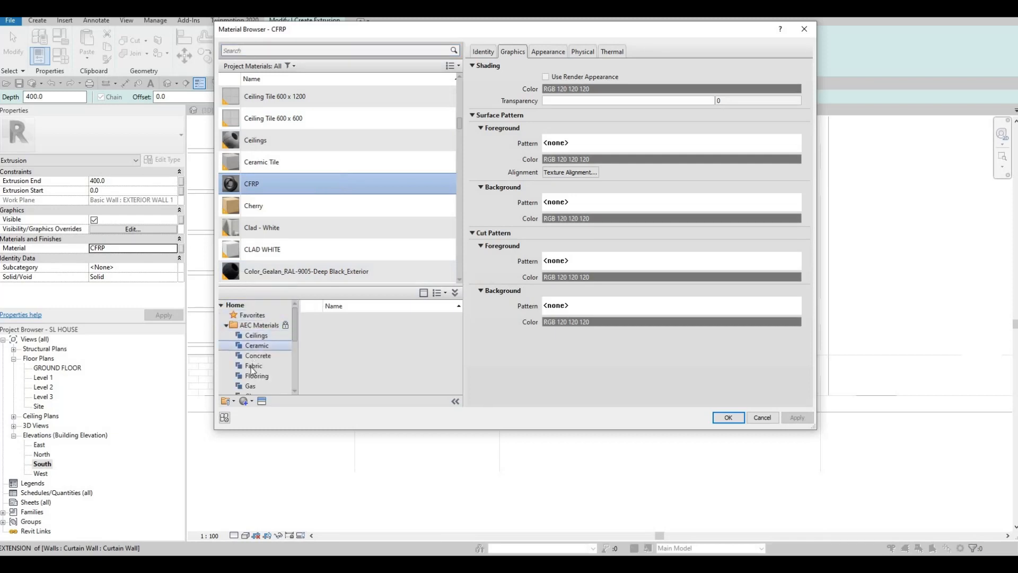
scroll(253, 364, "down", 4)
left_click(255, 316)
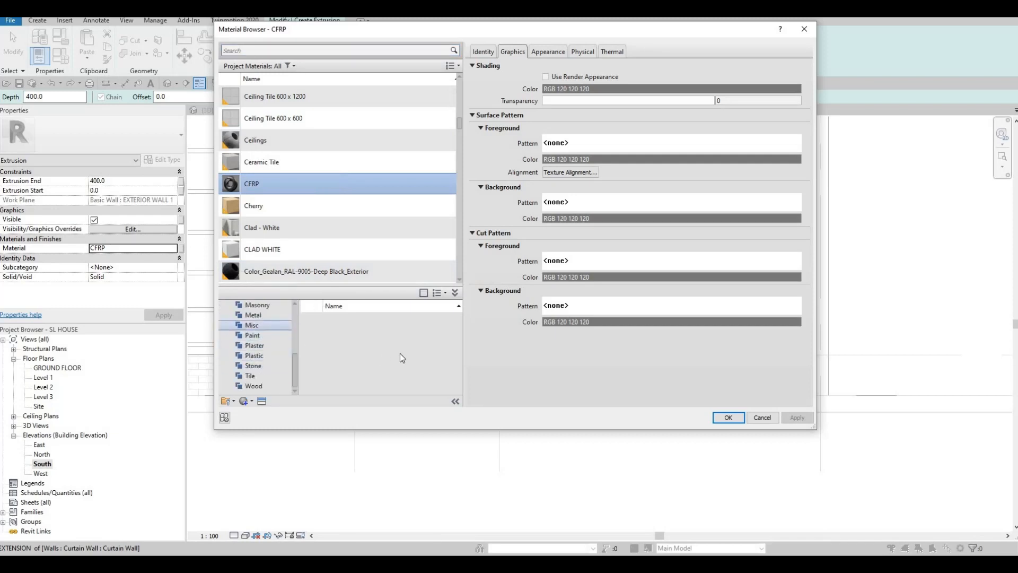
scroll(445, 341, "down", 2)
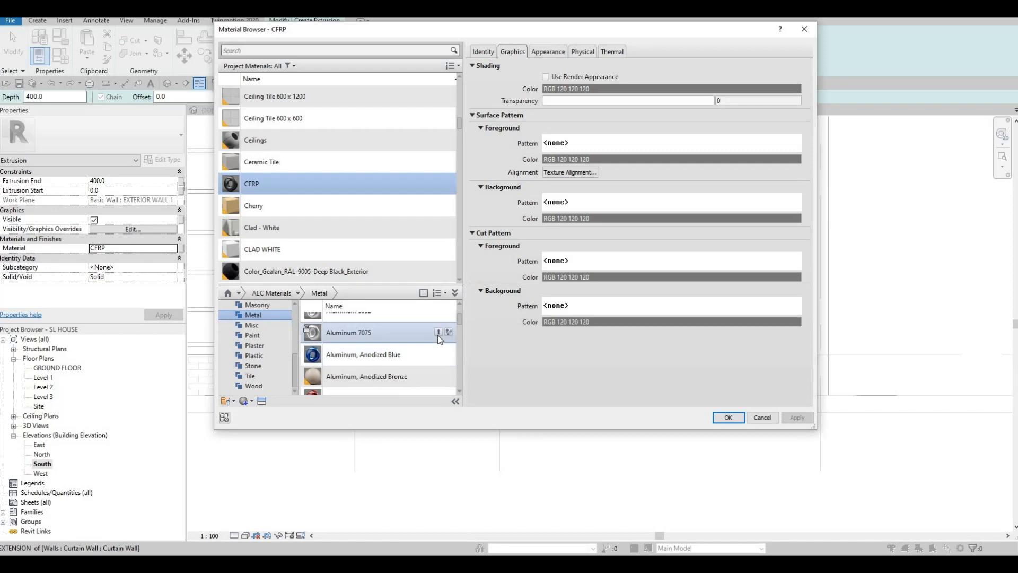
left_click(728, 417)
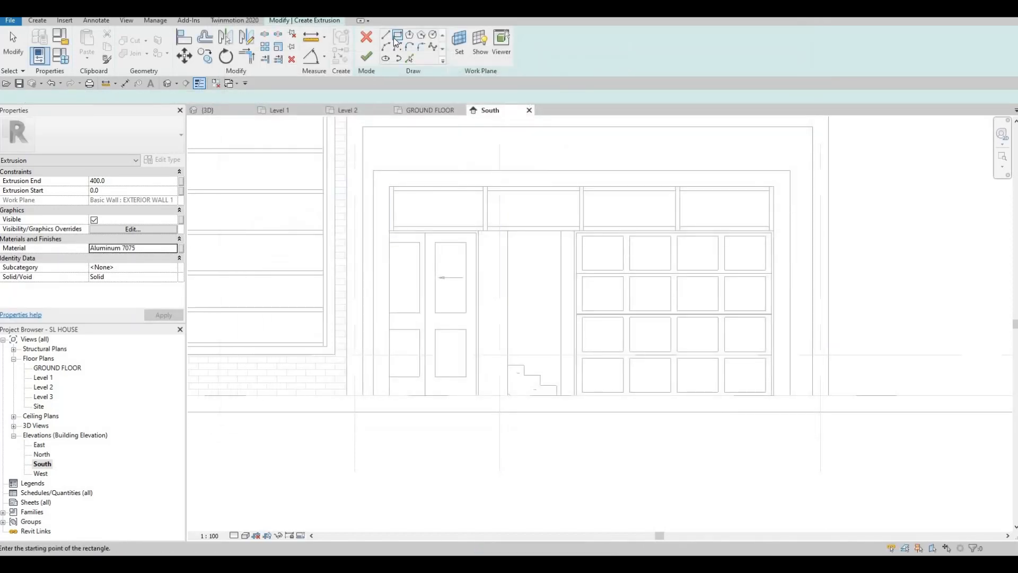
- Sketch a 2025 mm high rectangle from the entrance opening's upper-left corner to the garage door's lower-left corner
left_click(396, 36)
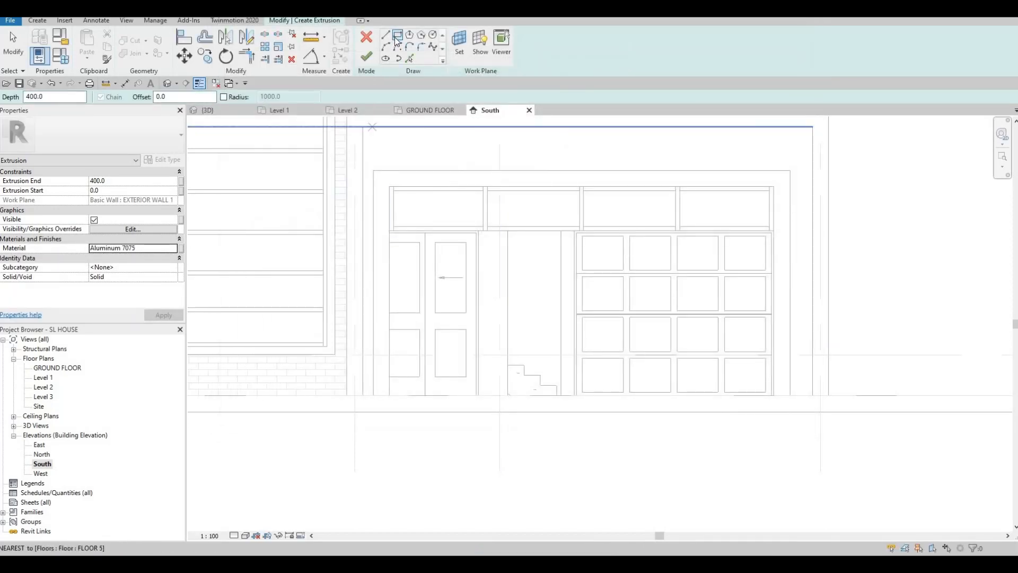
scroll(395, 233, "up", 3)
left_click(387, 224)
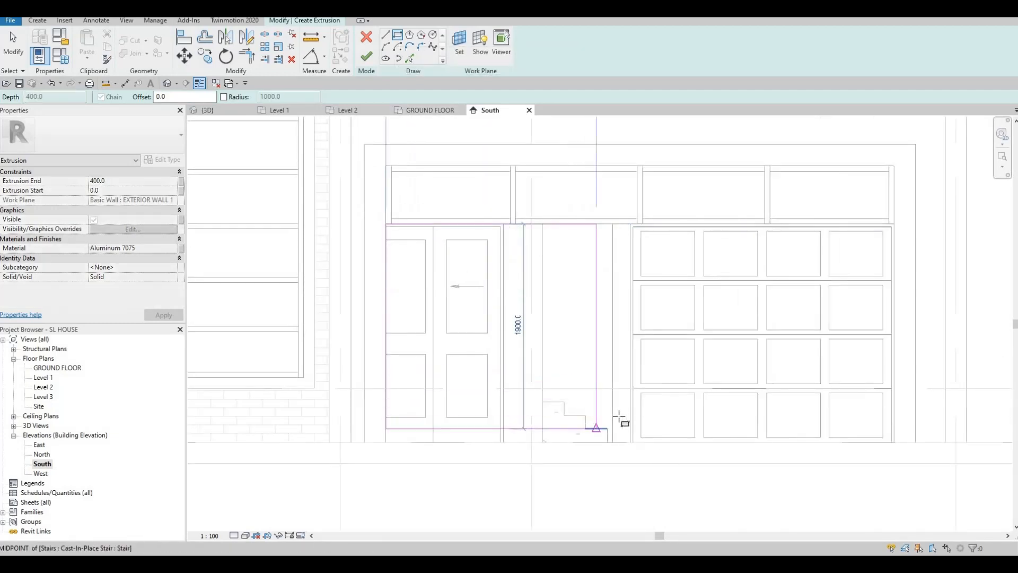
scroll(625, 445, "up", 2)
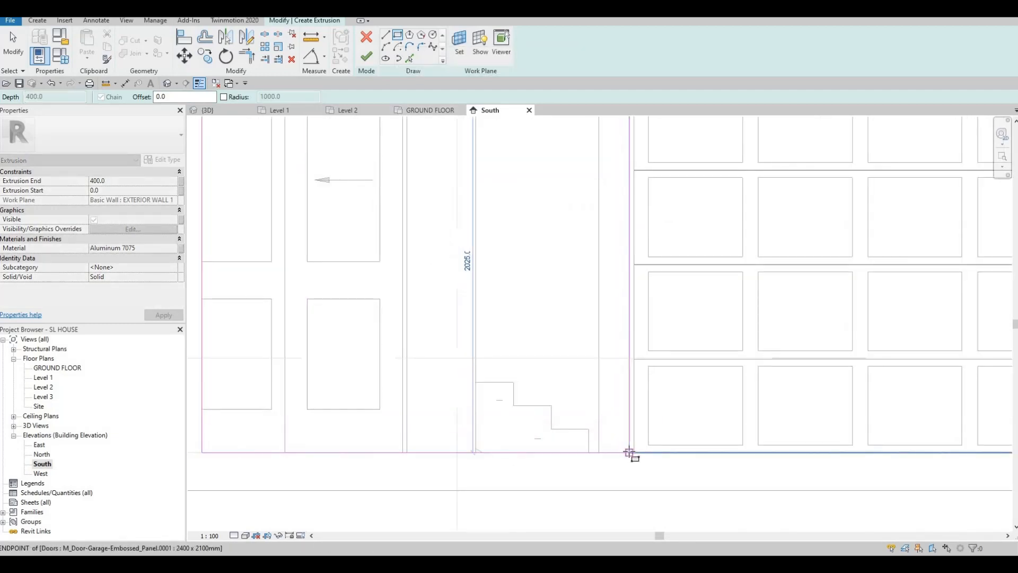
left_click(629, 453)
key("Escape")
key("Escape")
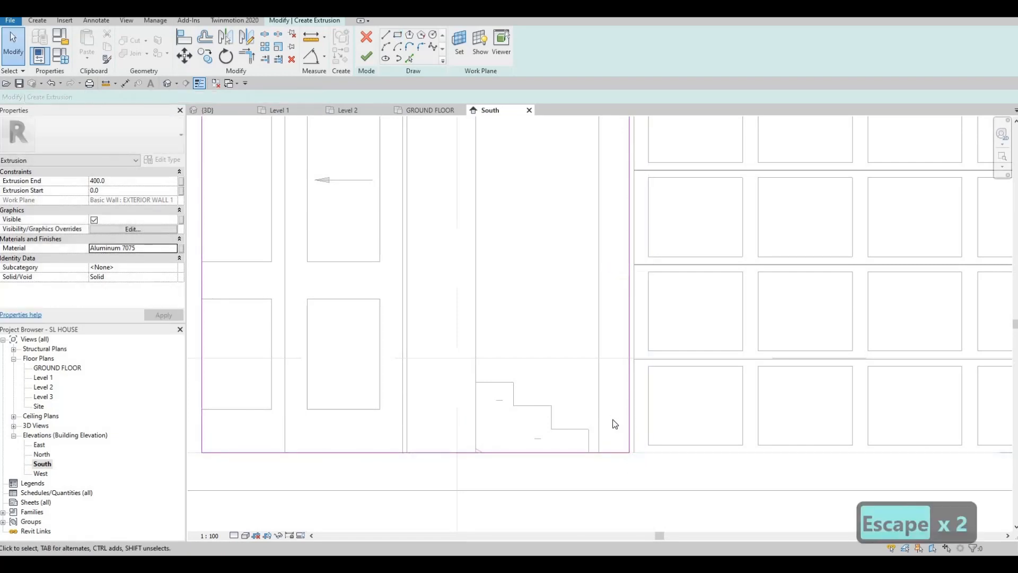
- Align the rectangle's right side with the wall edge at the right of the entrance opening
key("a")
key("l")
left_click(599, 393)
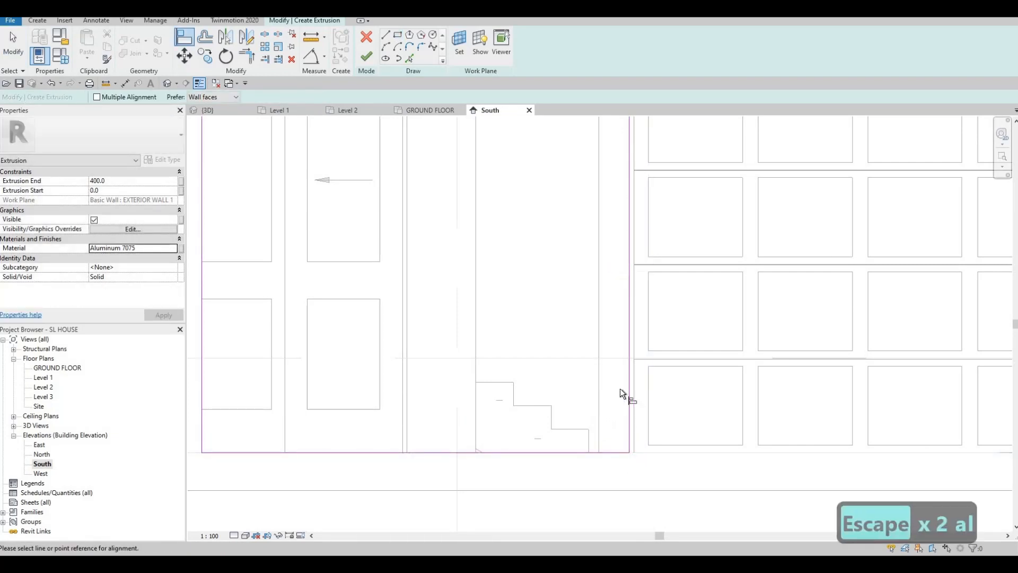
left_click(629, 382)
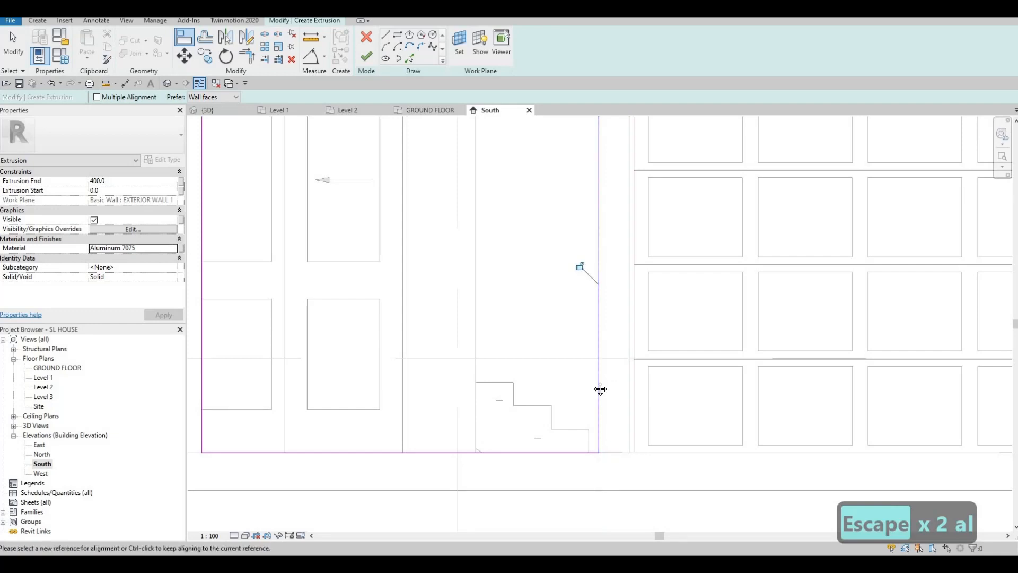
scroll(602, 382, "down", 2)
key("Escape")
key("Escape")
scroll(414, 205, "up", 1)
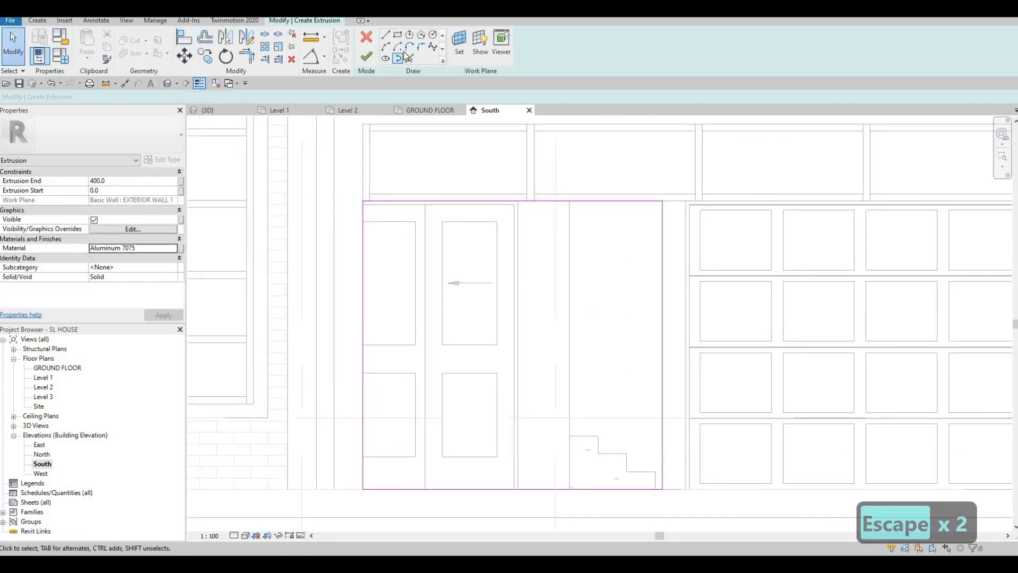
- Sketch a second rectangle offset 50 mm inside the entrance rectangle, using its opposite corners
left_click(406, 59)
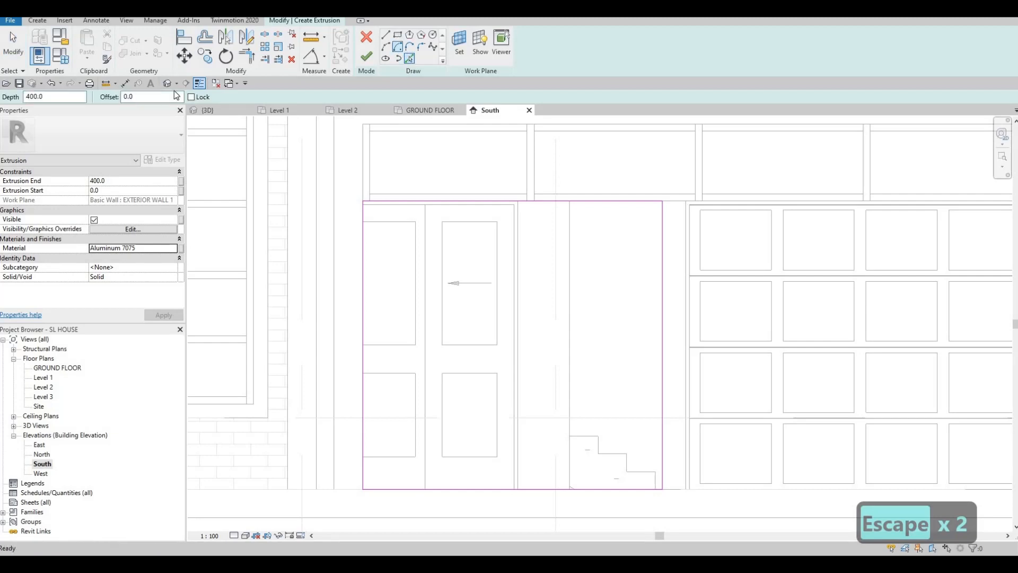
left_click(398, 36)
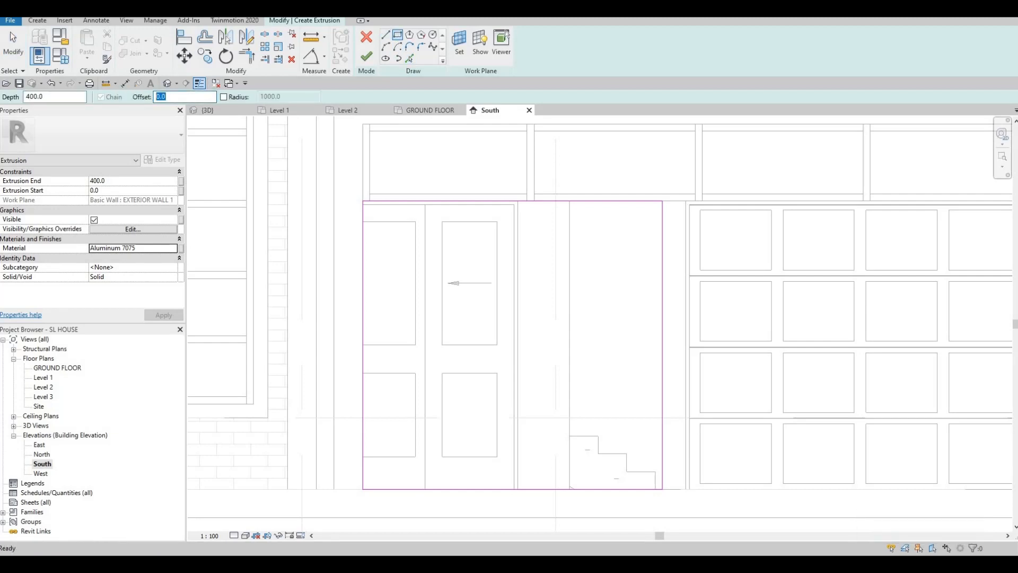
type("50")
key("Return")
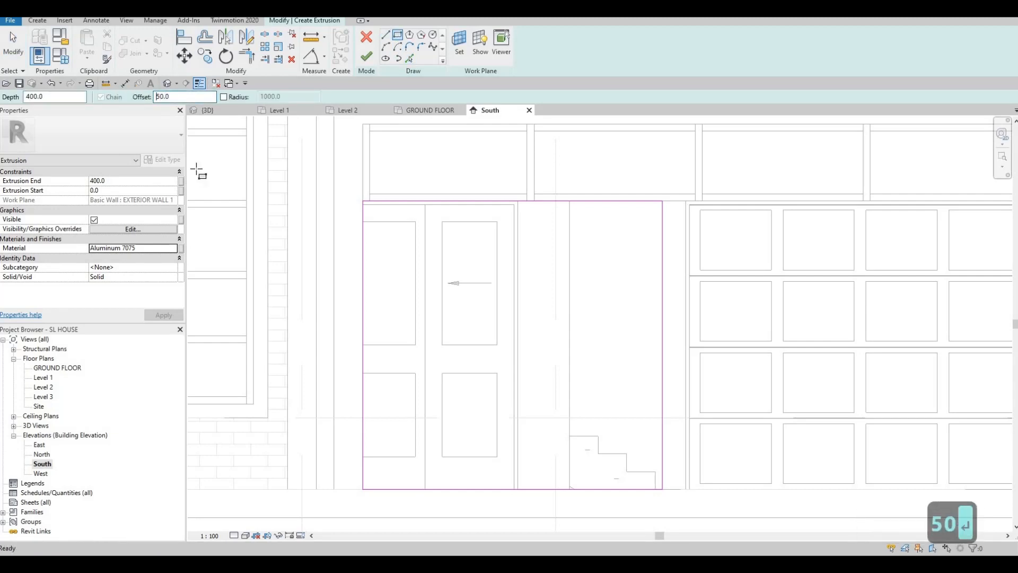
left_click(363, 202)
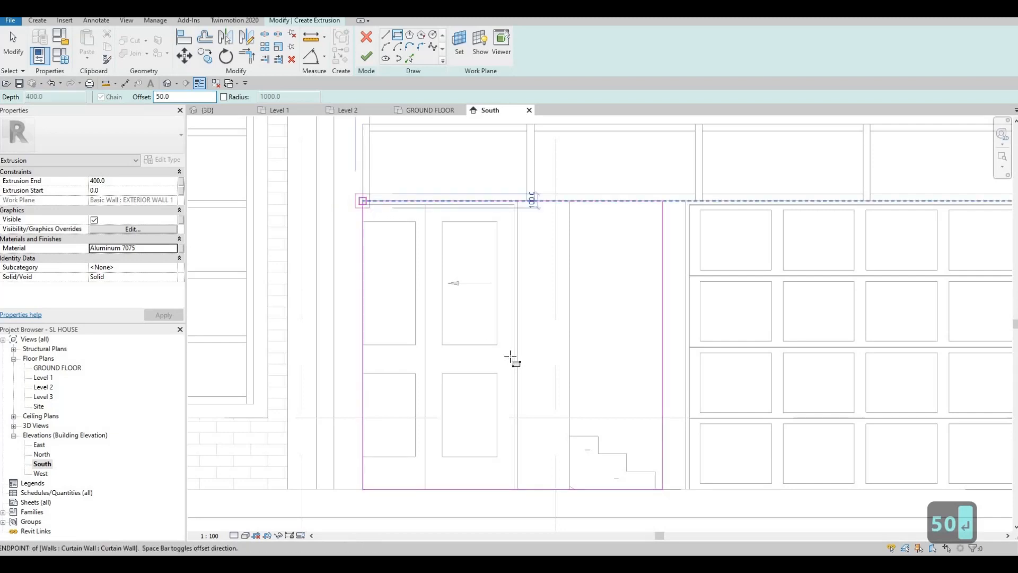
scroll(631, 491, "up", 3)
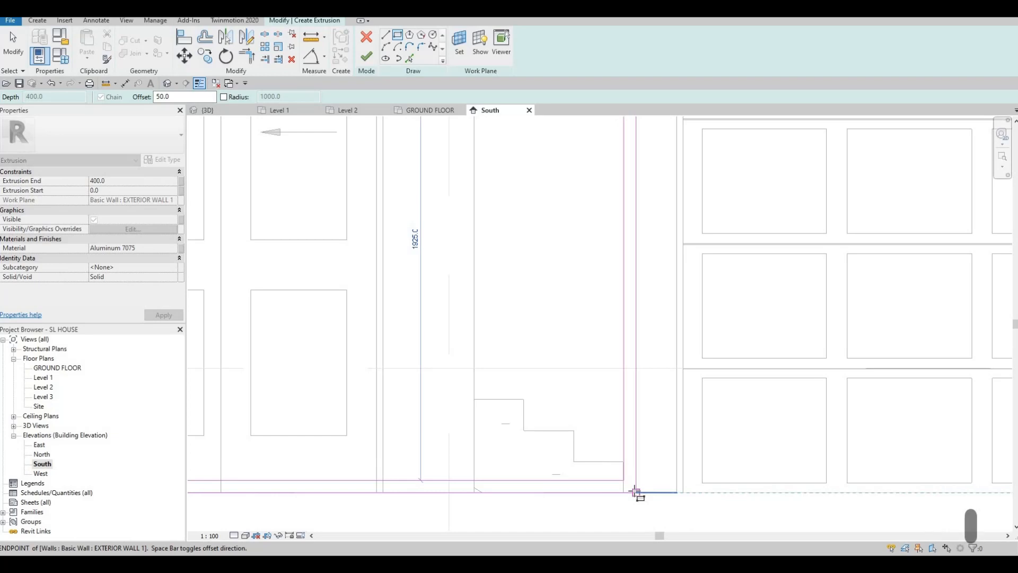
left_click(635, 492)
middle_click_drag(498, 405, 551, 403)
scroll(551, 402, "down", 1)
key("F1")
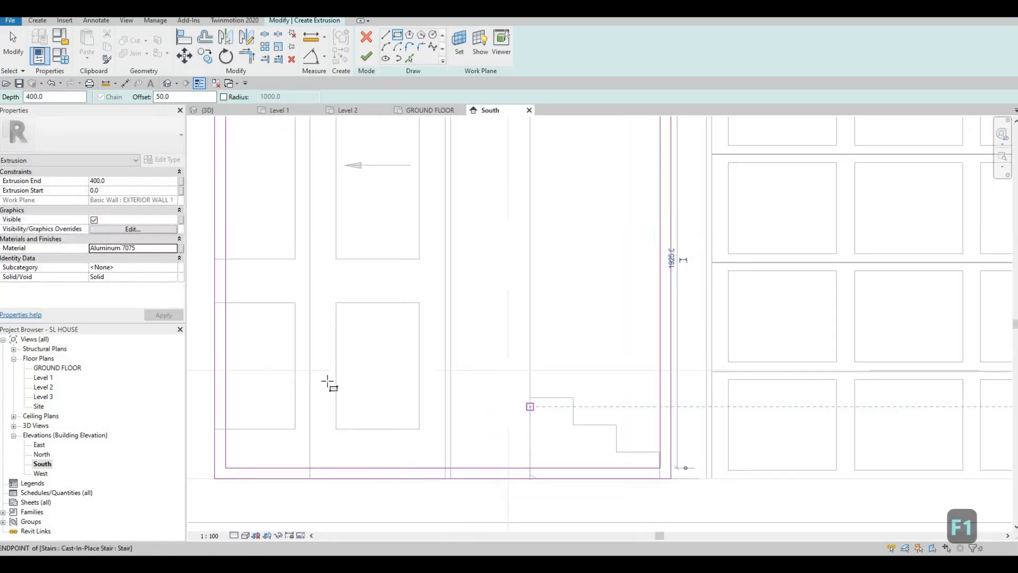
scroll(397, 352, "down", 3)
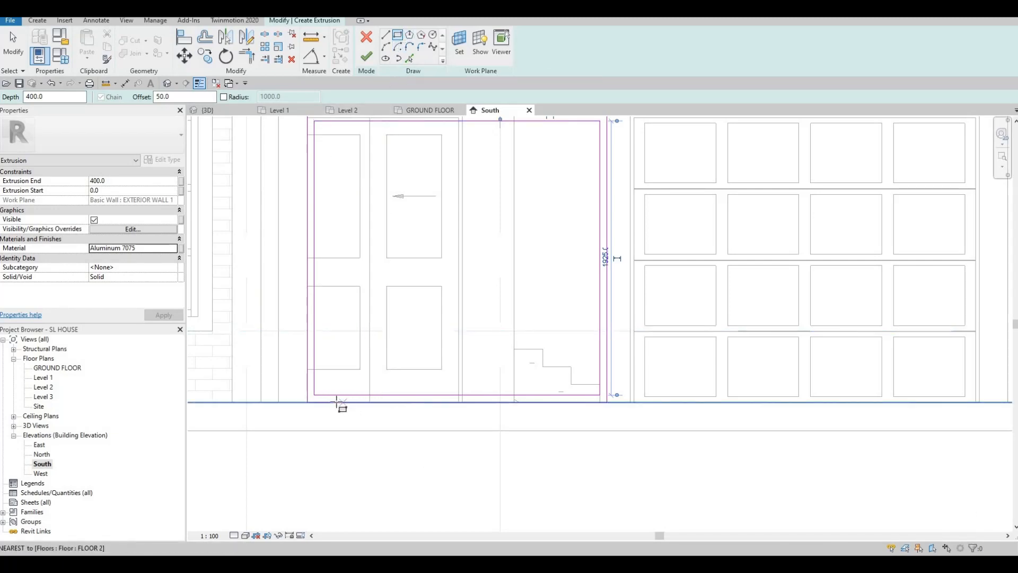
- Sketch a short vertical line joining the bottom edges of the two rectangles near the double door's right edge
scroll(421, 375, "up", 2)
key("Escape")
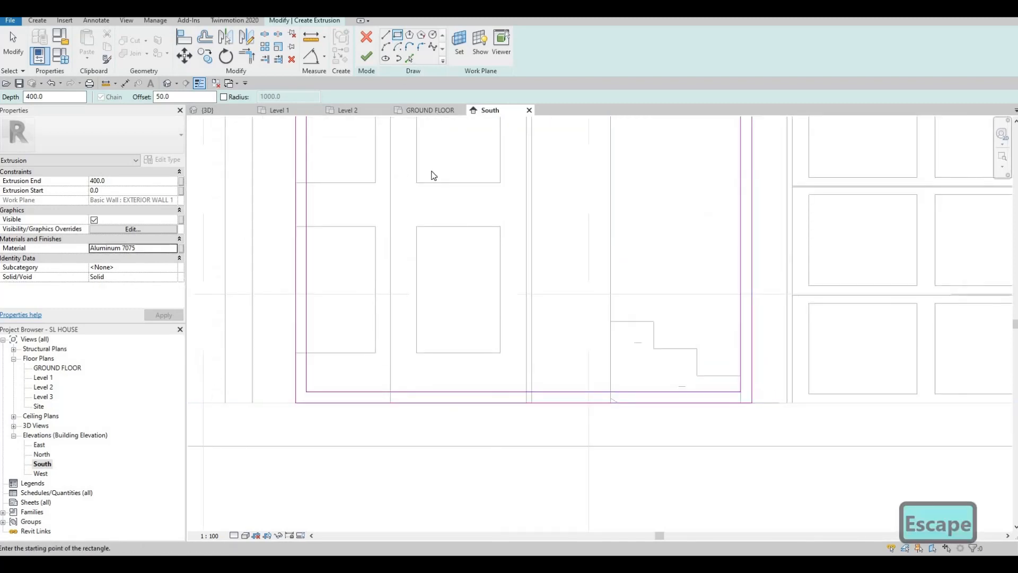
key("l")
key("i")
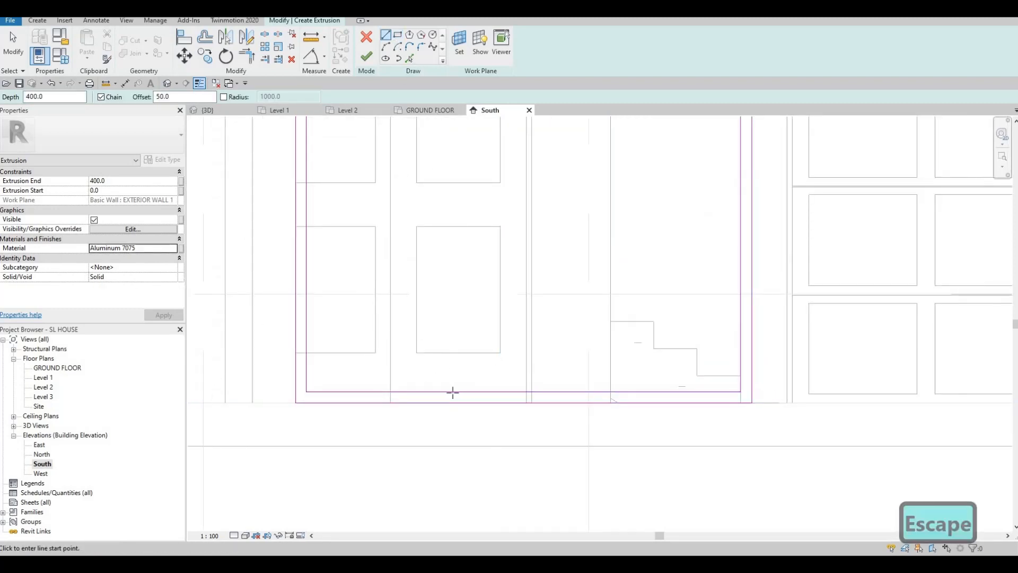
left_click(523, 391)
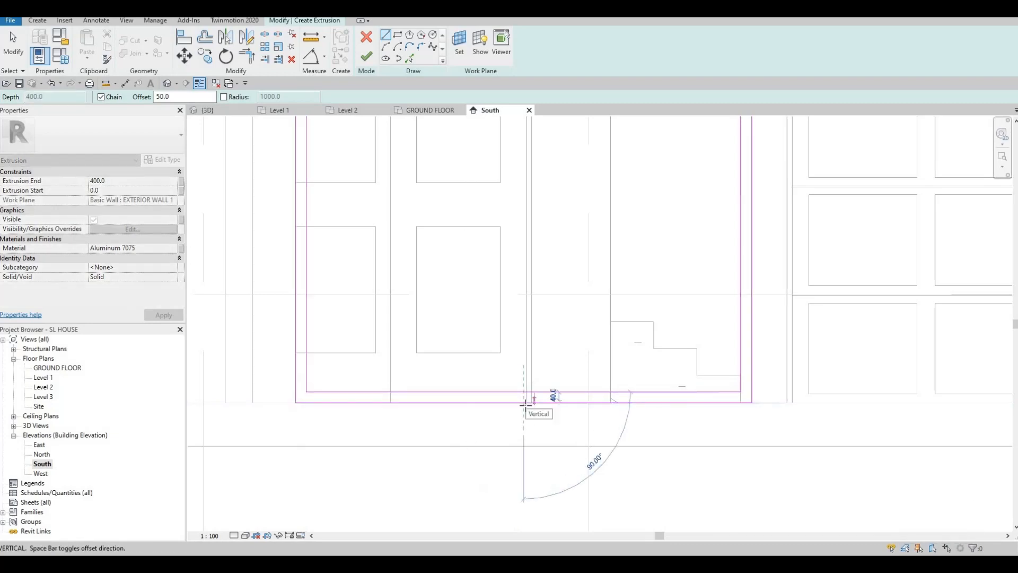
scroll(524, 405, "up", 3)
left_click(532, 405)
key("Escape")
key("Escape")
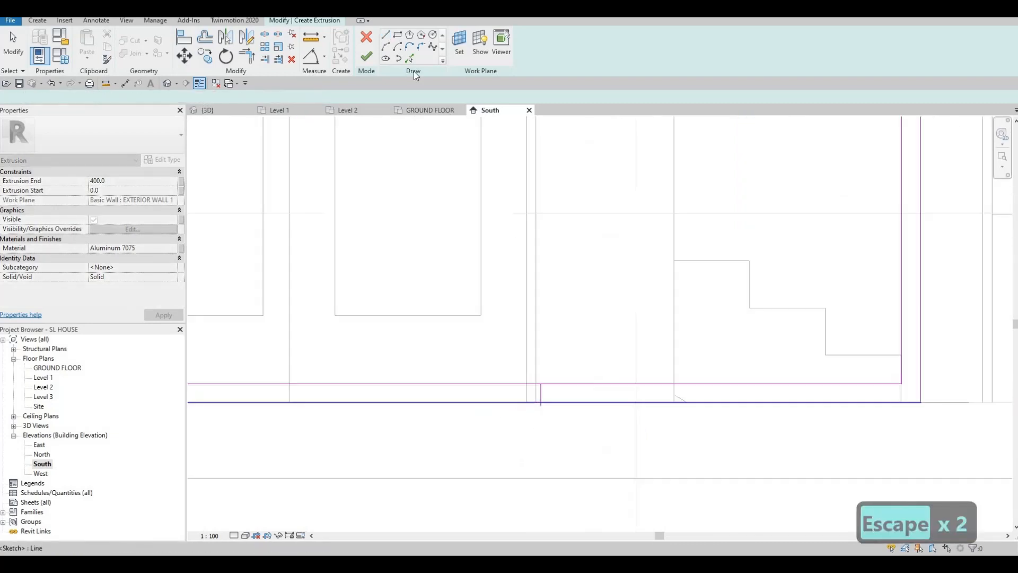
- Align the short vertical line between the two bottom edges with the double door's right edge
key("Escape")
key("Escape")
key("a")
key("l")
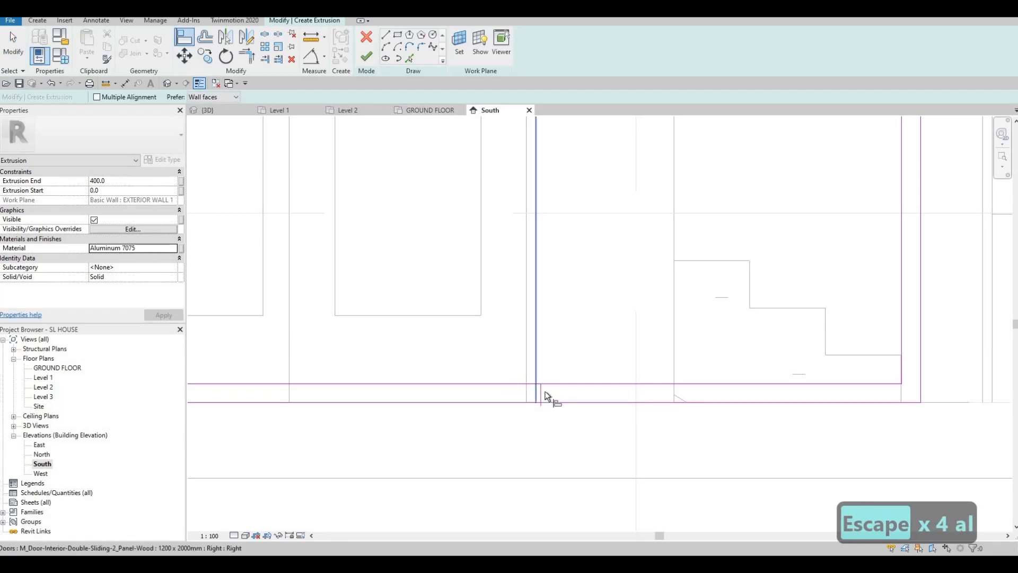
scroll(538, 398, "up", 2)
key("Escape")
key("Escape")
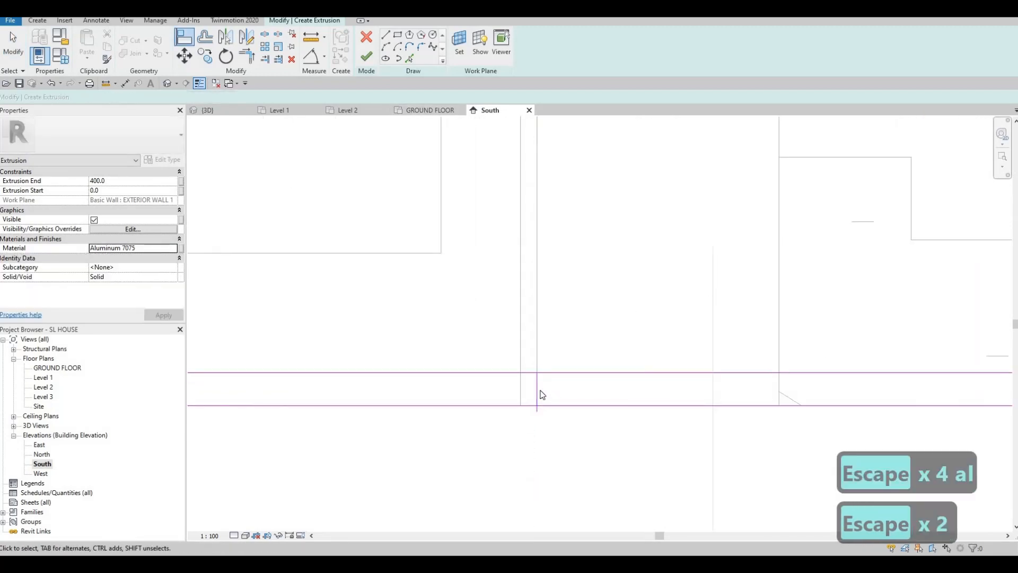
- Shorten the short vertical line so its lower end meets the outer rectangle's bottom edge
left_click(538, 410)
left_click_drag(537, 411, 537, 406)
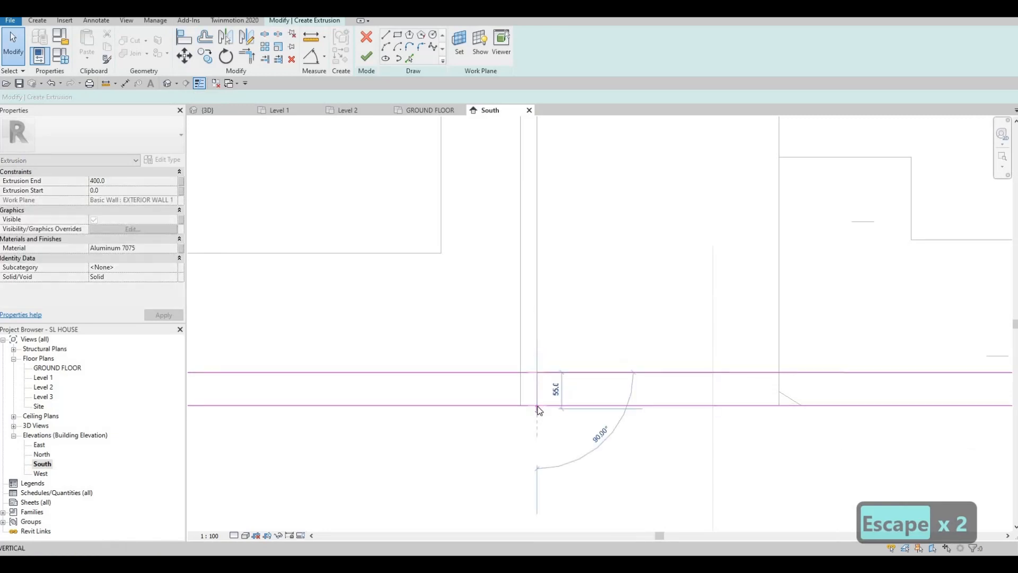
key("Escape")
key("Escape")
scroll(504, 345, "down", 4)
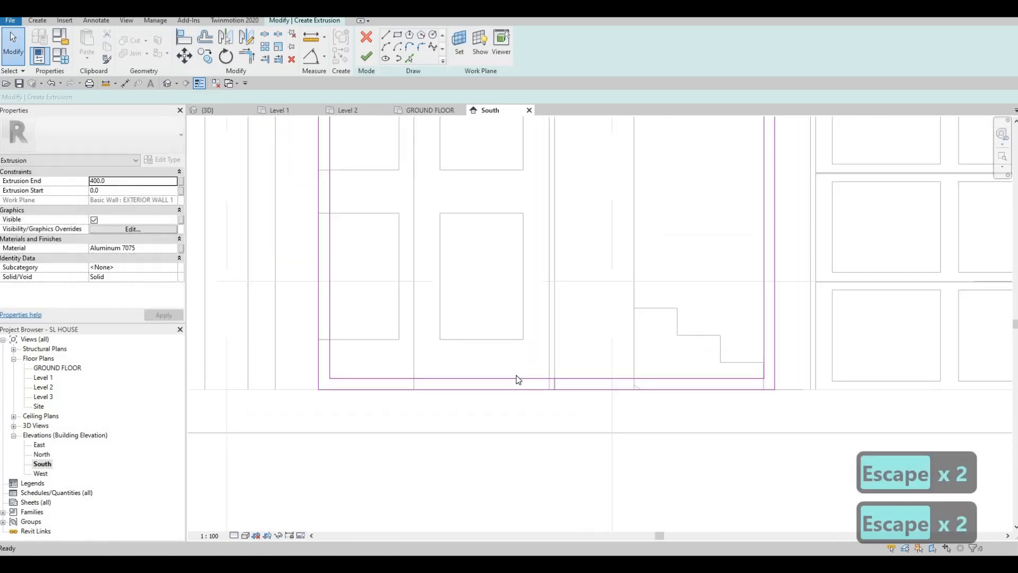
scroll(499, 390, "down", 3)
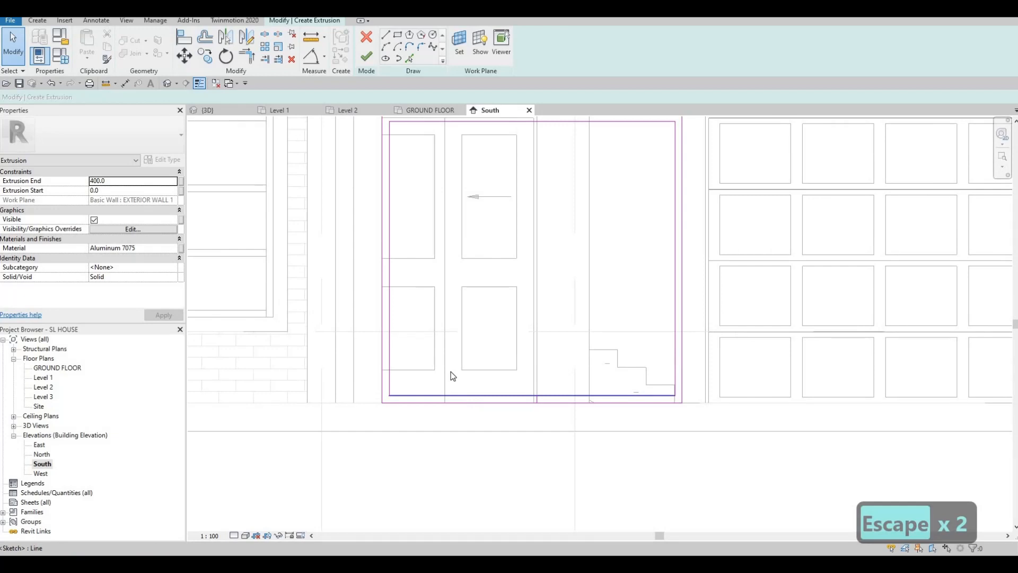
- Trim the inner and outer bottom edges to the short vertical line, keeping only their parts on the staircase side
key("t")
key("r")
scroll(539, 404, "up", 4)
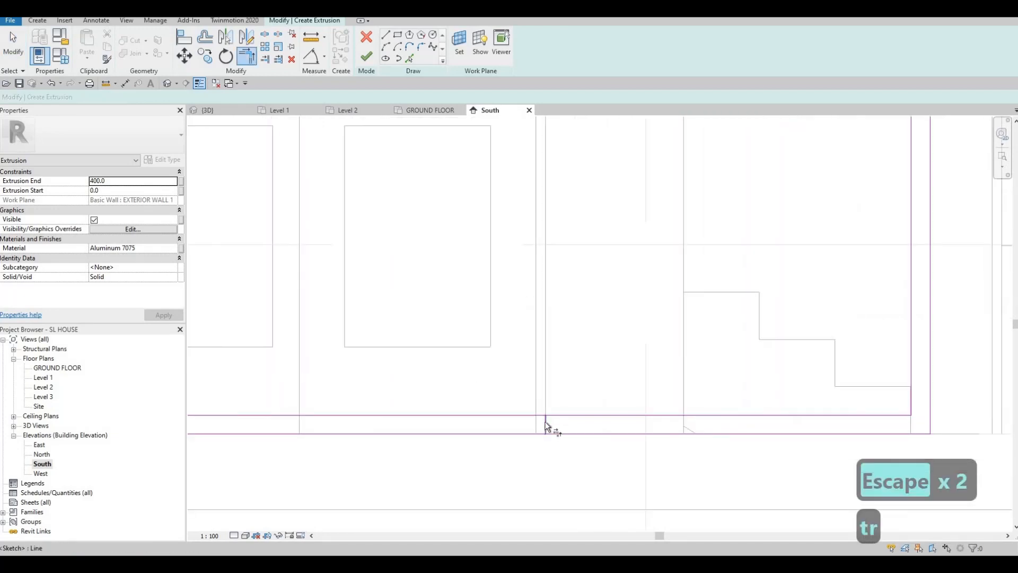
left_click(554, 416)
left_click(546, 427)
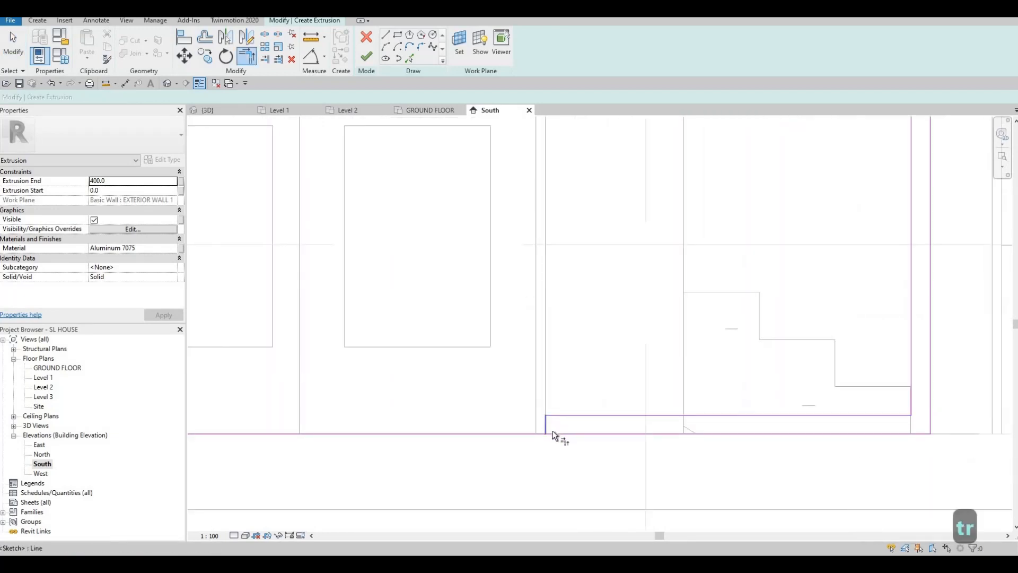
left_click(553, 434)
left_click(547, 422)
scroll(546, 403, "down", 4)
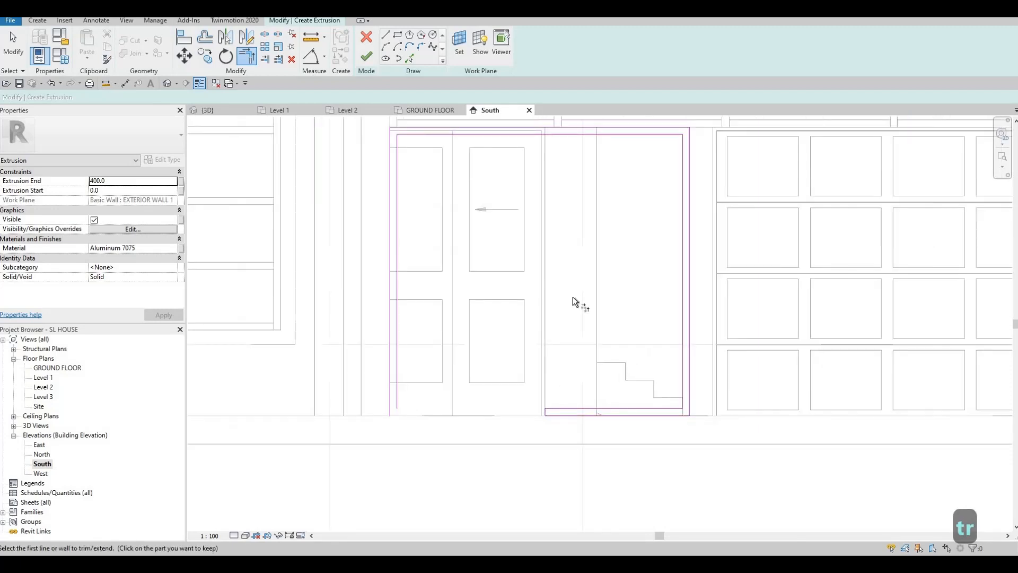
scroll(564, 183, "down", 2)
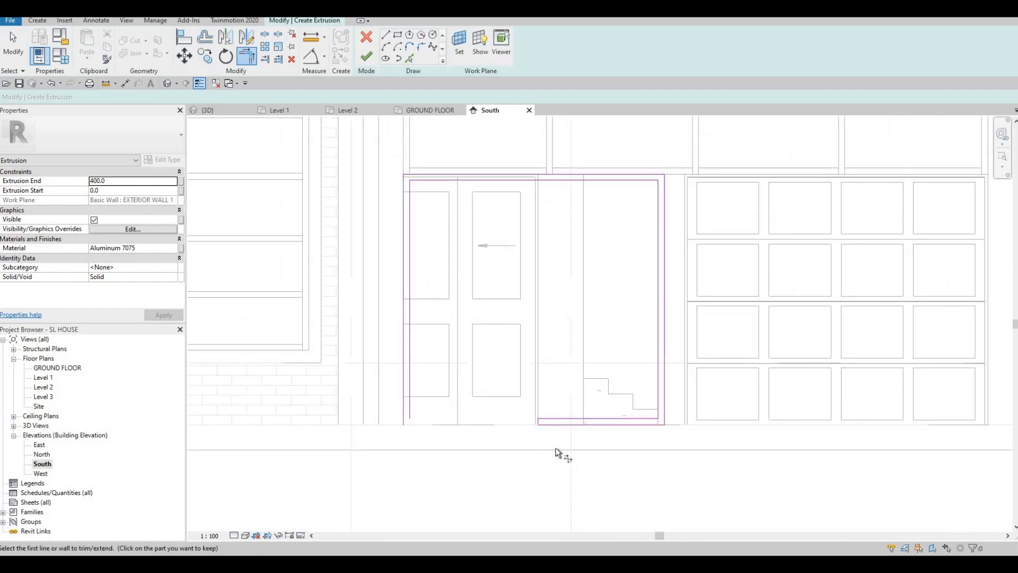
- Sketch a rectangle about 81 mm wide and 1925 mm high from the short line's upper end to the frame's inner top edge
scroll(547, 424, "up", 1)
scroll(552, 361, "up", 1)
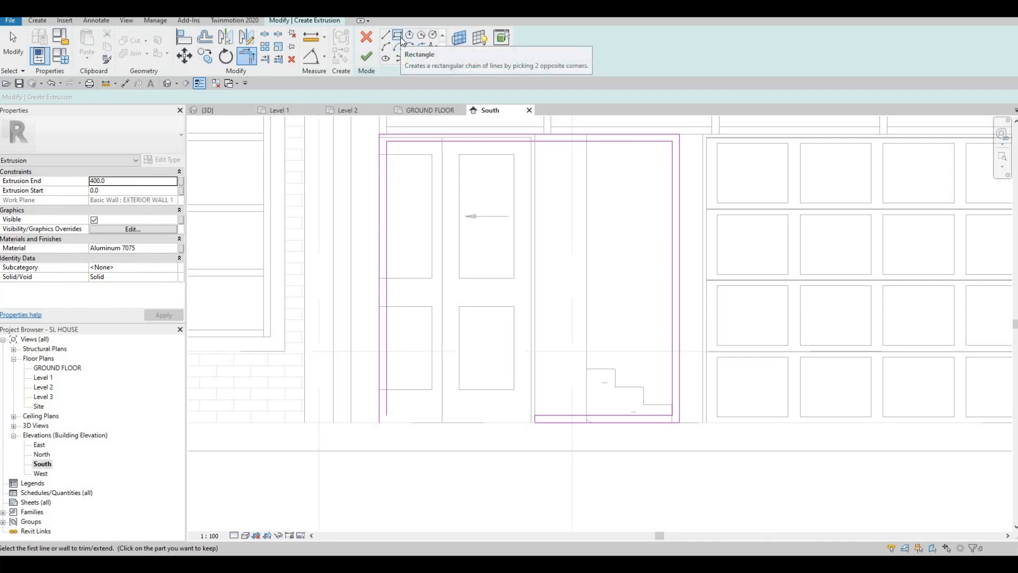
scroll(502, 399, "up", 3)
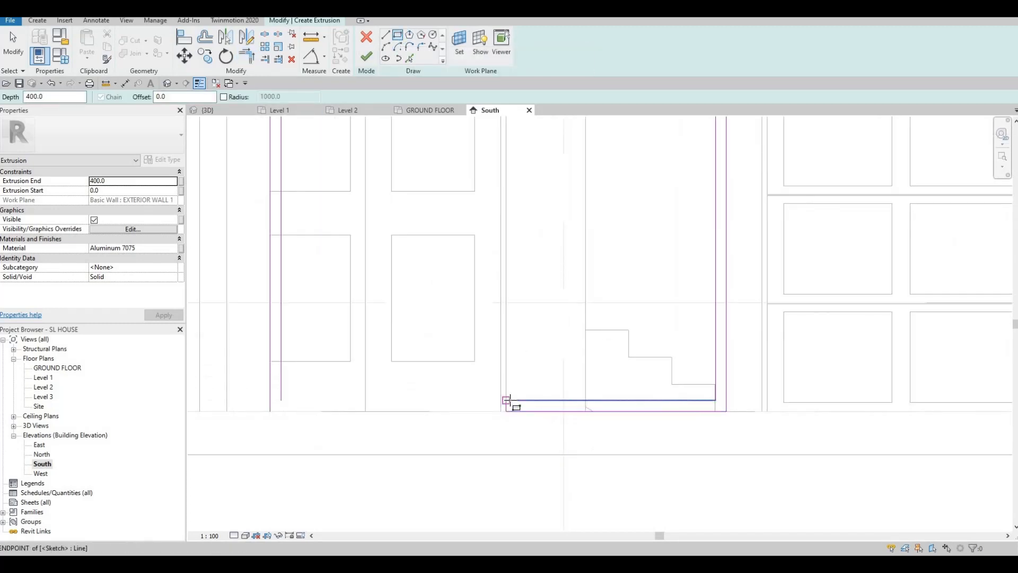
left_click(506, 403)
middle_click_drag(524, 130, 504, 297)
middle_click_drag(505, 173, 504, 247)
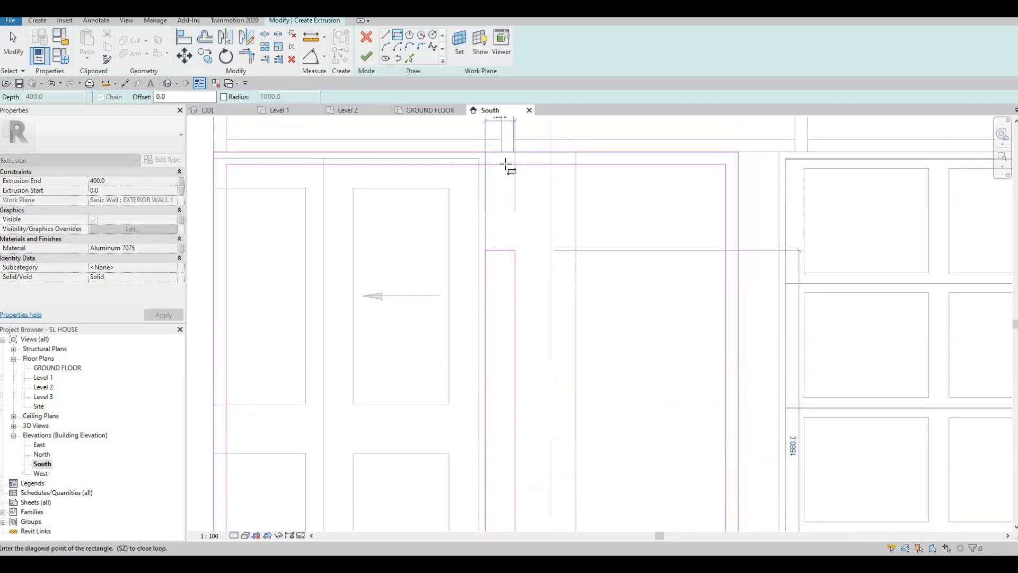
left_click(505, 166)
key("Escape")
key("Escape")
- Set the distance between the narrow rectangle's two vertical sides to 50 mm
left_click(511, 382)
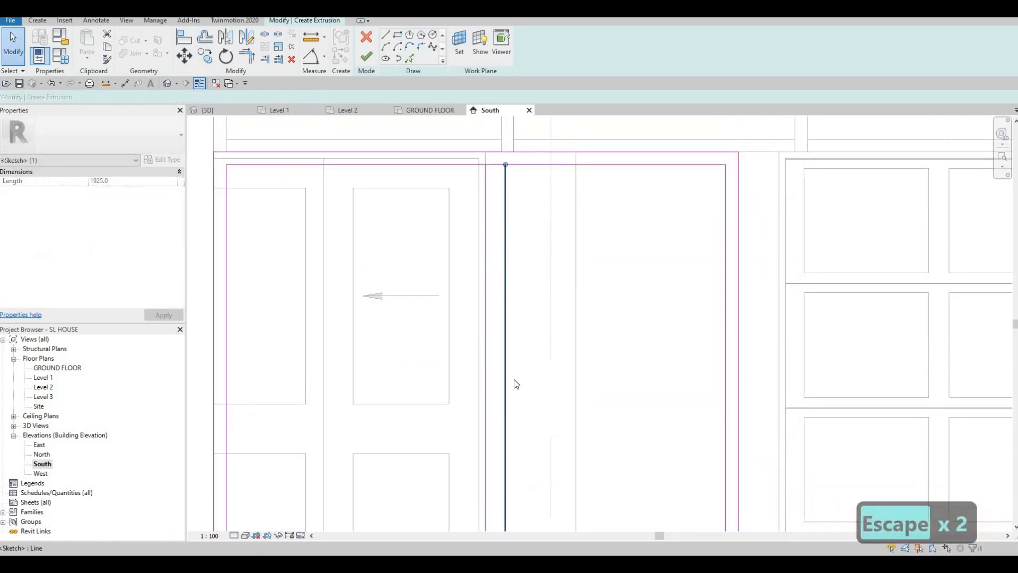
scroll(493, 453, "down", 4)
scroll(504, 448, "up", 2)
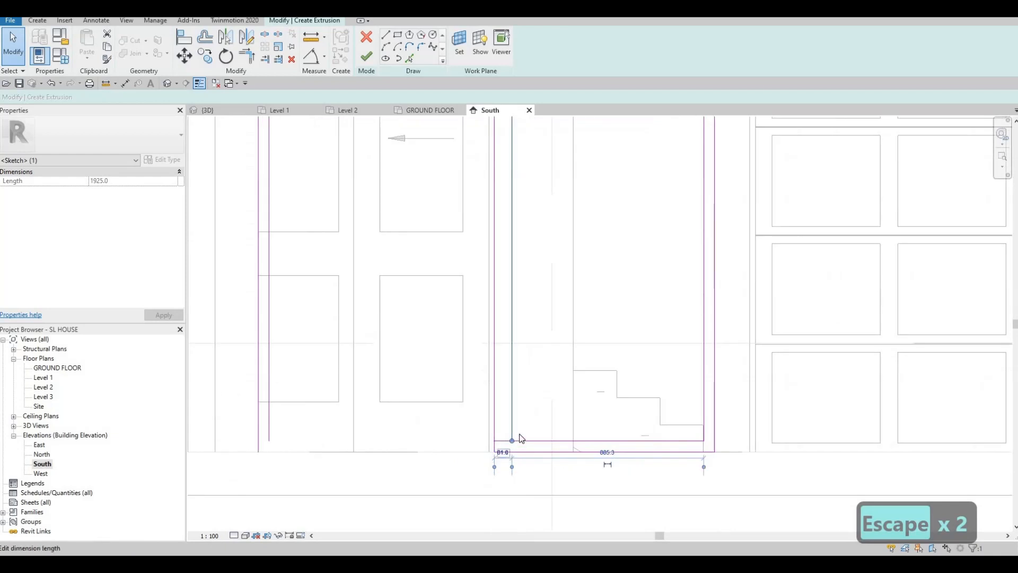
scroll(506, 449, "down", 2)
scroll(506, 449, "up", 2)
left_click(504, 453)
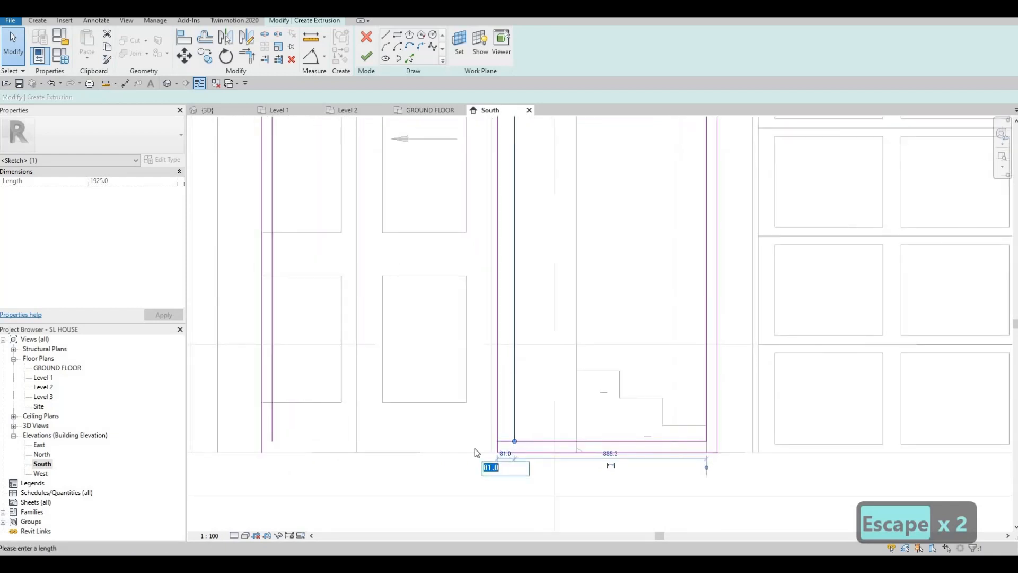
type("50")
key("Return")
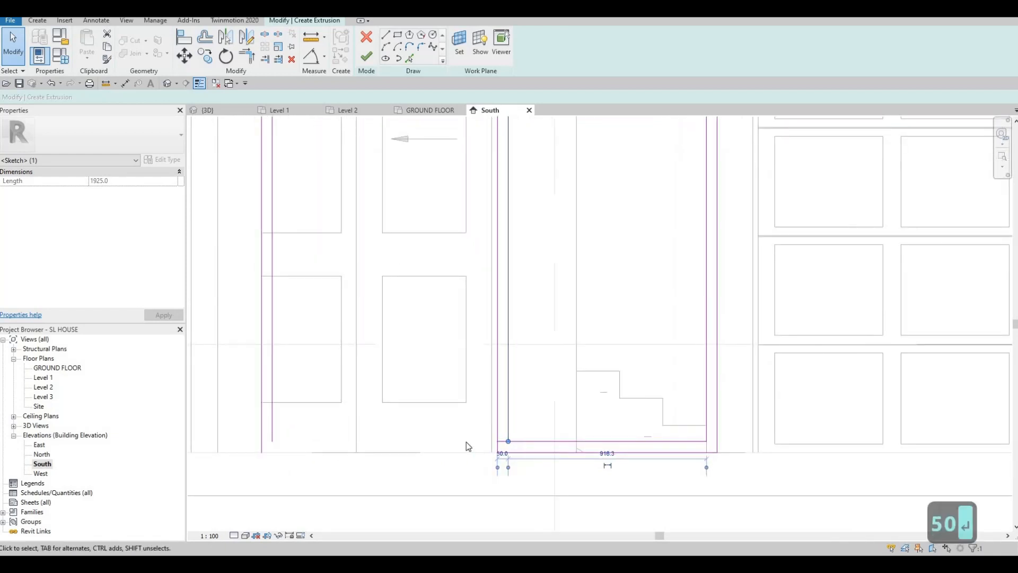
key("Escape")
key("Escape")
key("Escape")
- Delete the narrow rectangle's short bottom and top edges
key("r")
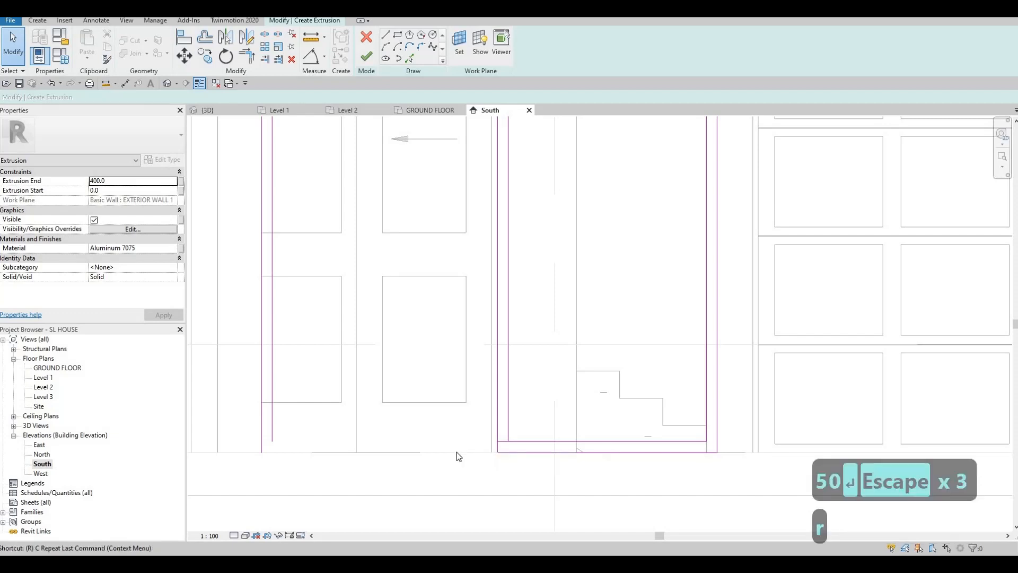
key("Escape")
key("t")
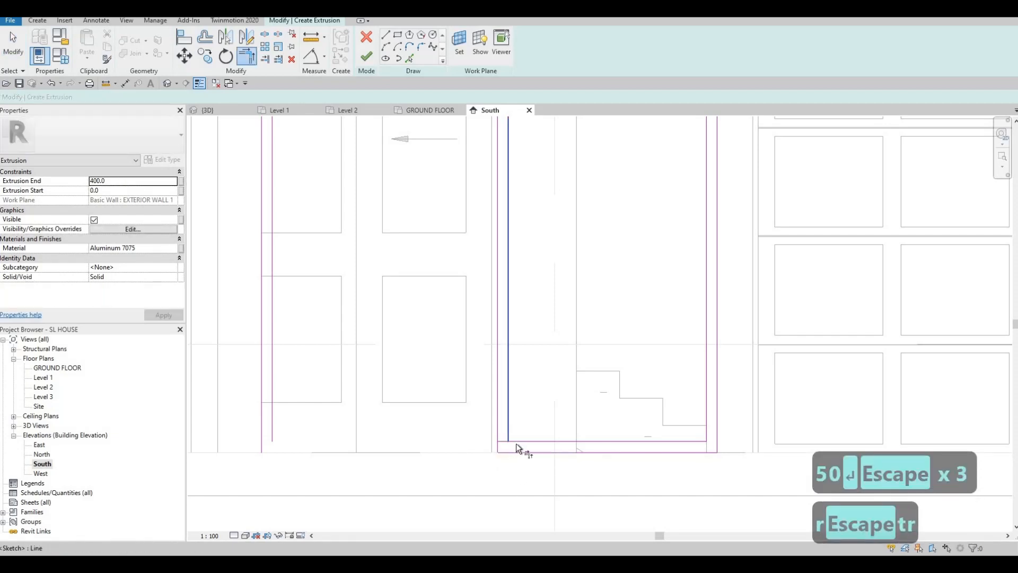
key("Escape")
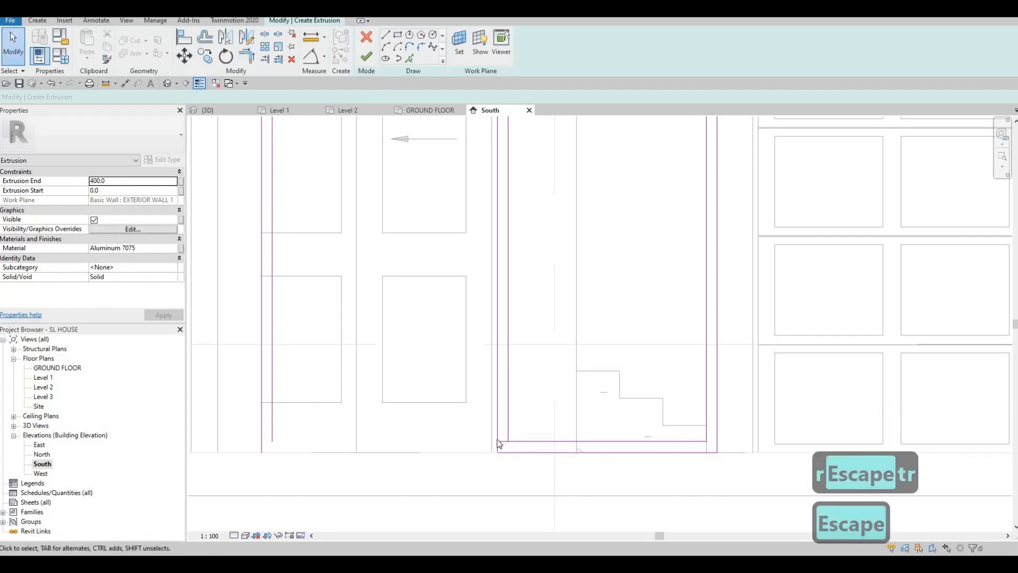
left_click(499, 442)
key("Delete")
middle_click_drag(479, 164, 393, 392)
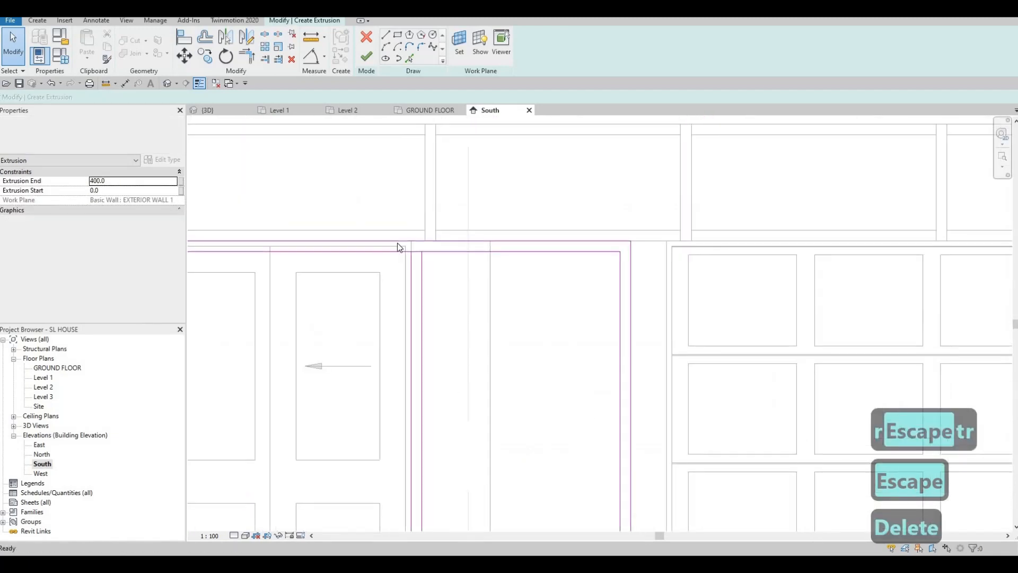
key("Escape")
key("Escape")
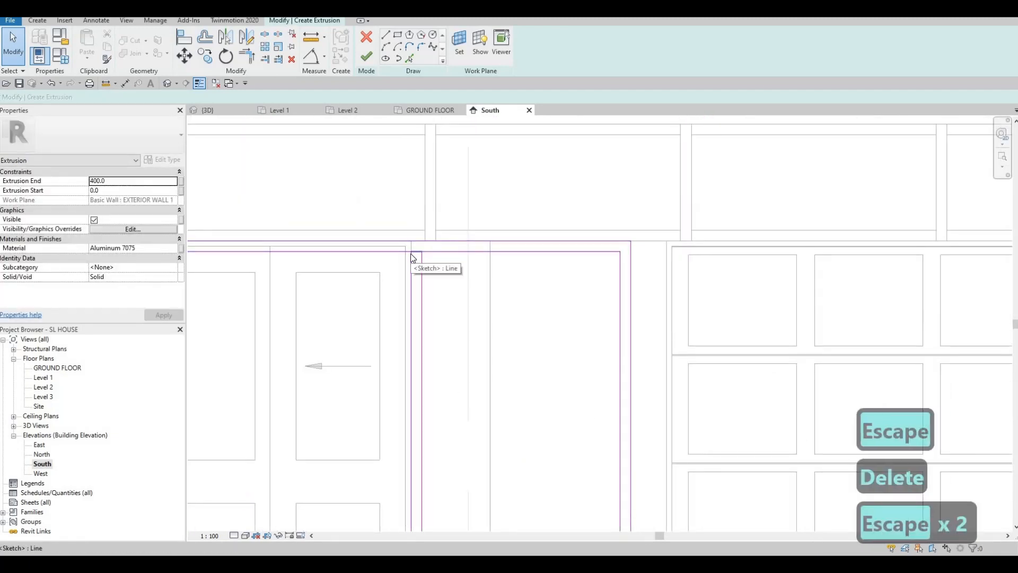
left_click(412, 255)
key("Delete")
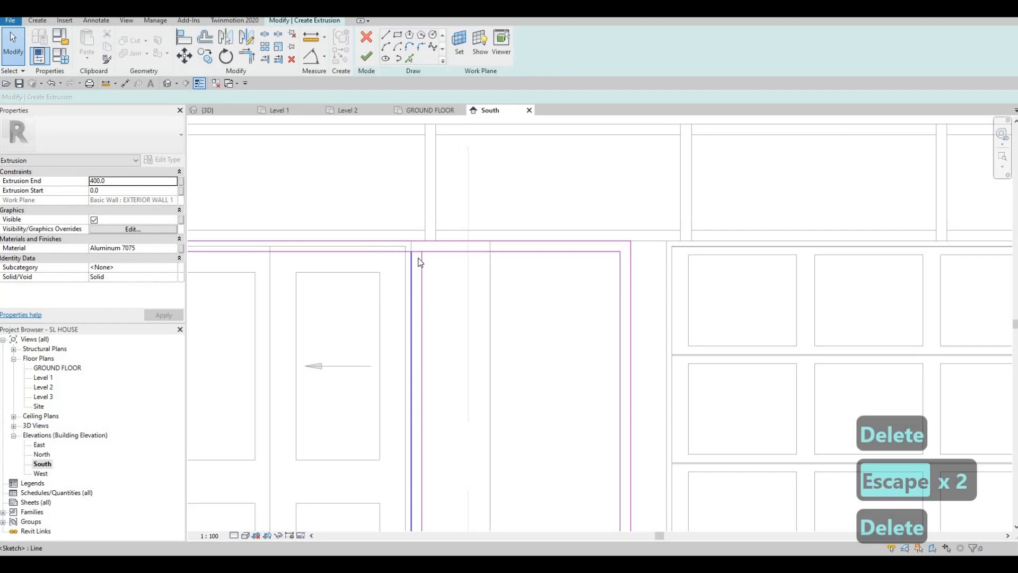
- Split the frame's inner top edge between the post's two vertical lines and trim each part to its adjacent post line
key("s")
key("l")
scroll(417, 258, "up", 3)
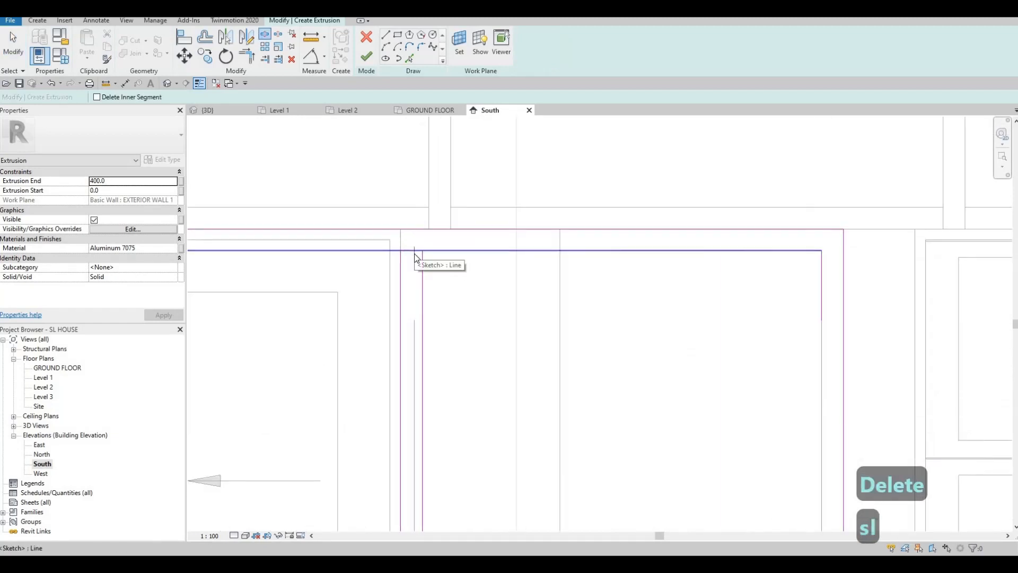
left_click(415, 251)
key("Escape")
key("Escape")
key("t")
key("r")
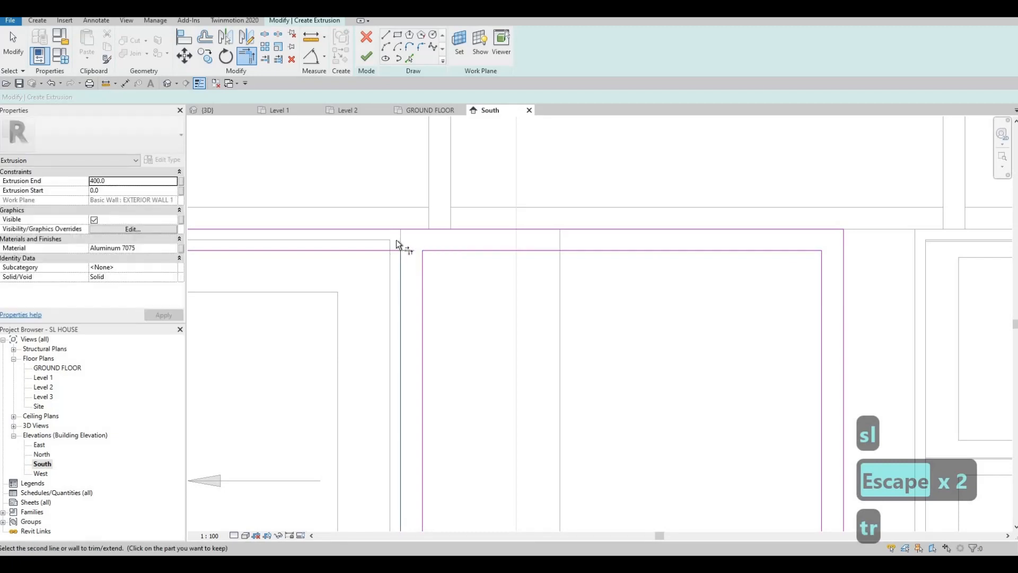
scroll(501, 297, "down", 4)
key("Escape")
key("Escape")
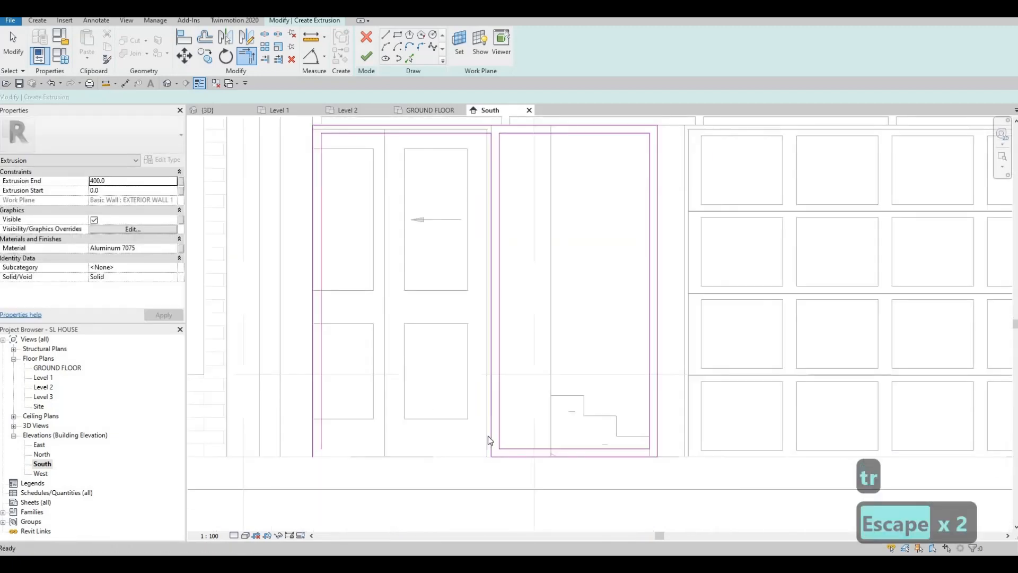
- Delete the 50 mm line at the post's base and trim the post's door-side line to the outer bottom edge
scroll(488, 441, "up", 2)
left_click_drag(435, 401, 536, 481)
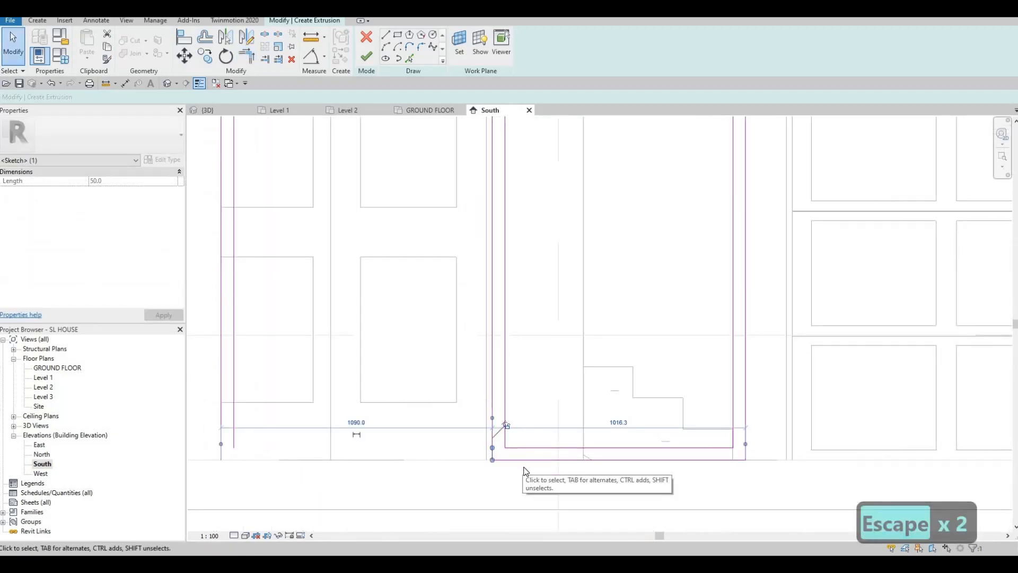
key("Delete")
key("Escape")
key("Escape")
key("t")
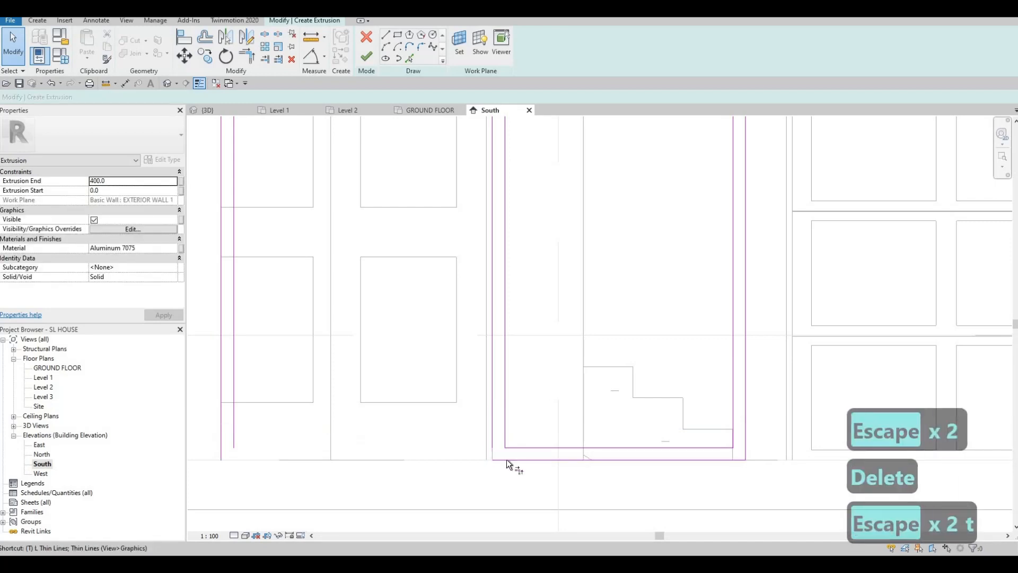
key("r")
key("Escape")
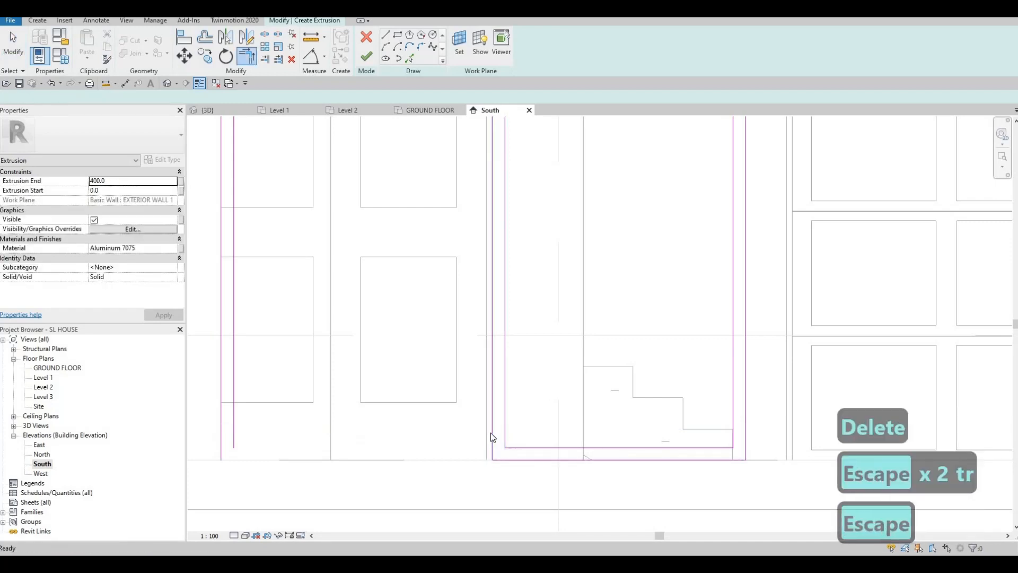
scroll(491, 433, "down", 2)
key("Escape")
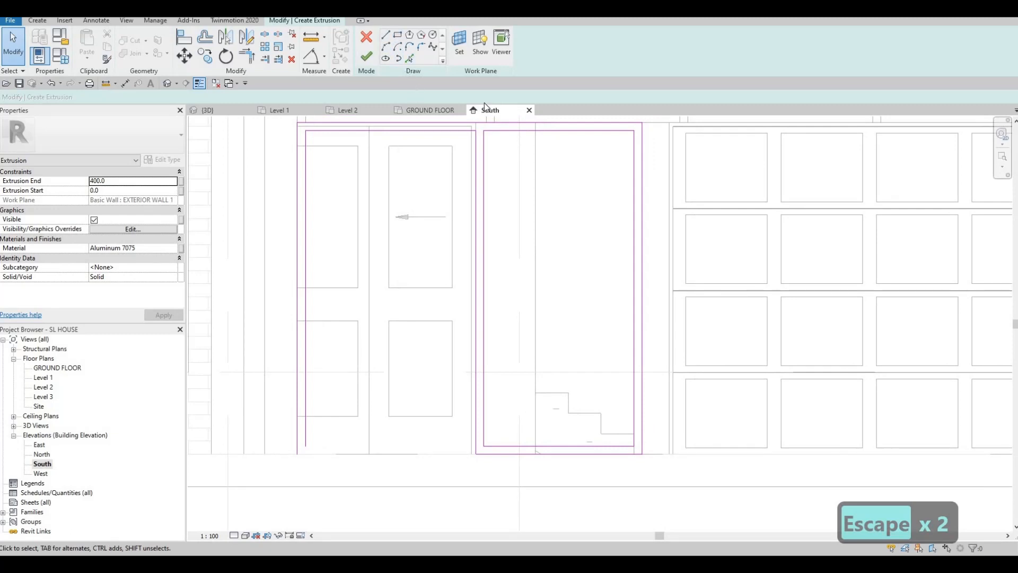
- Sketch a horizontal rectangle about 916 mm wide and 21 mm high between the post and the frame's inner side, about 53 mm below the inner top edge
scroll(481, 138, "up", 2)
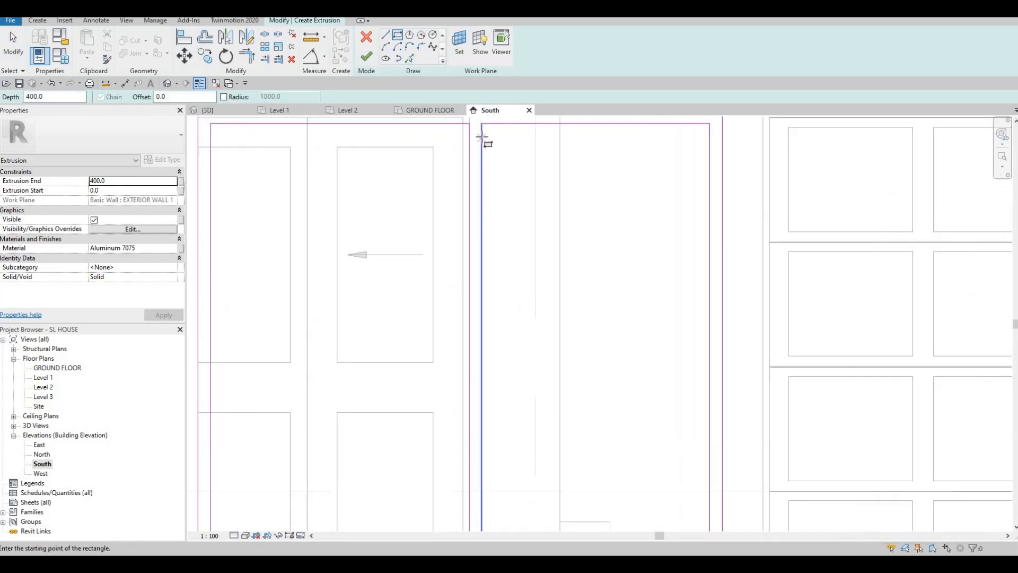
left_click(482, 138)
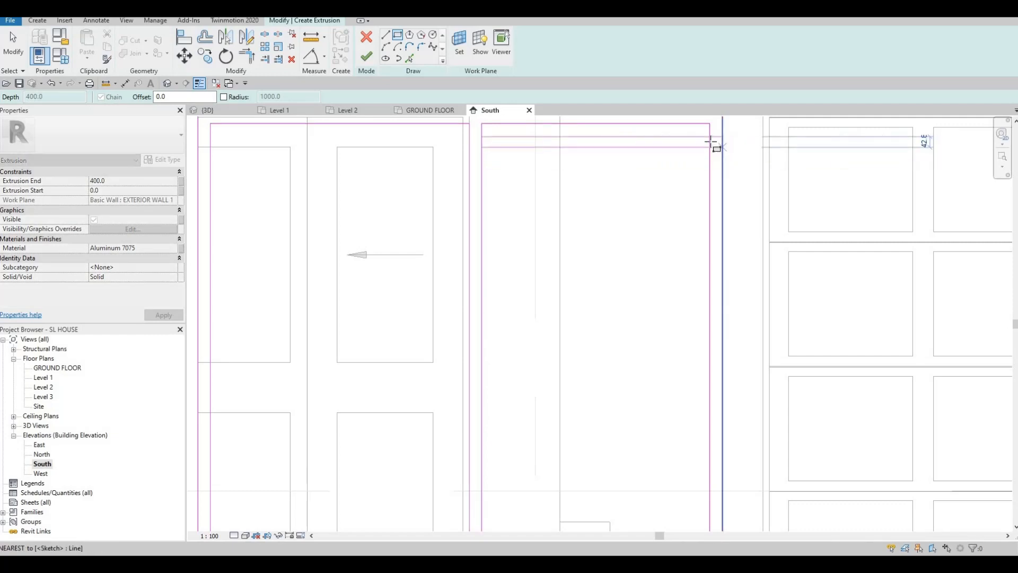
left_click(709, 144)
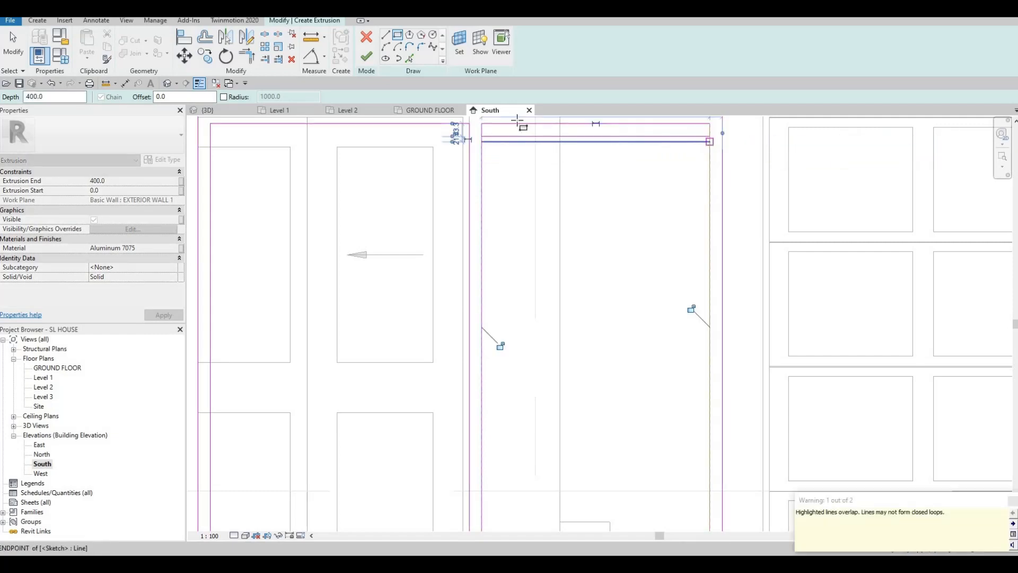
scroll(370, 242, "up", 4)
scroll(370, 241, "up", 2)
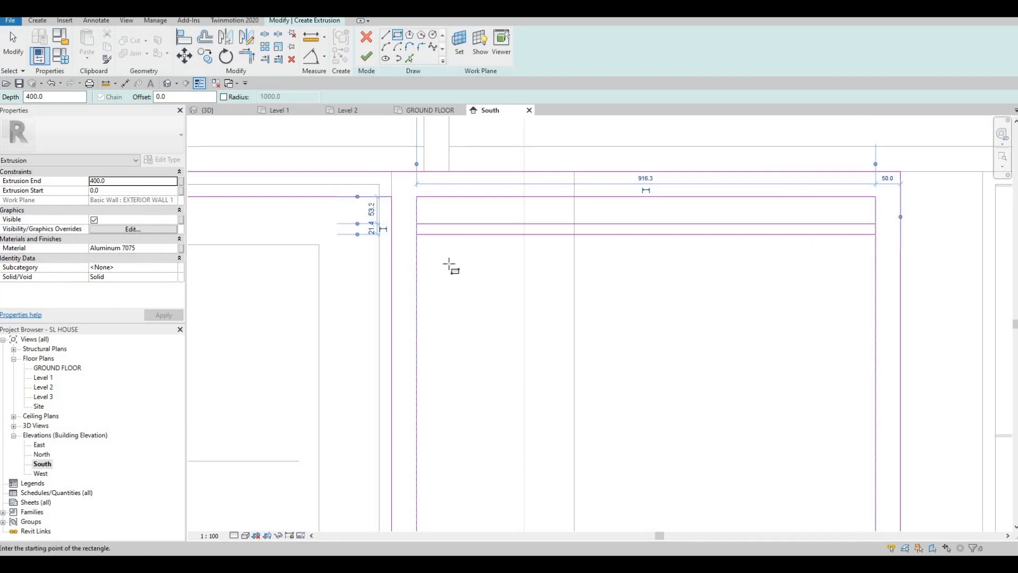
scroll(489, 263, "down", 3)
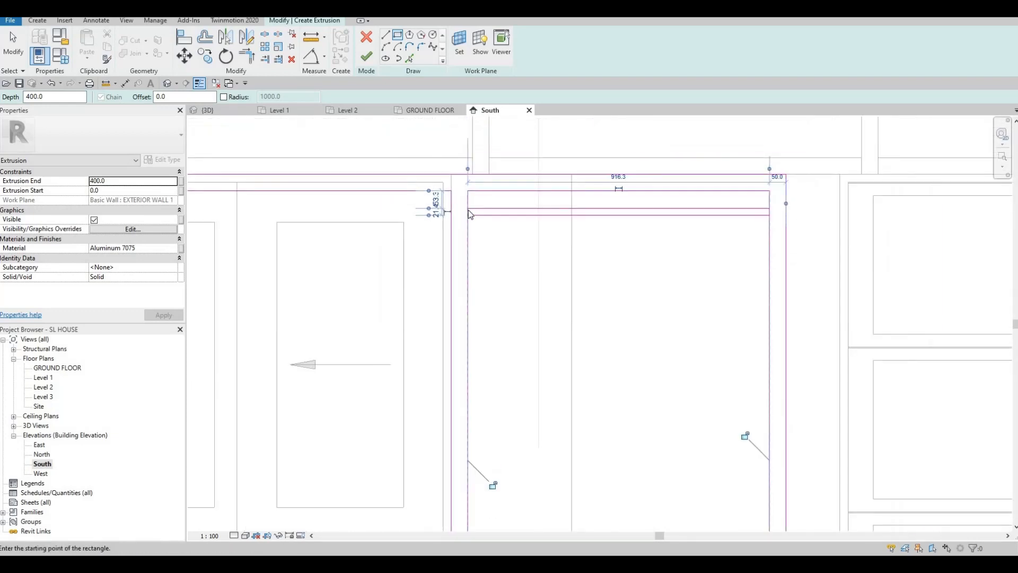
key("Escape")
key("Escape")
scroll(479, 212, "up", 2)
scroll(472, 209, "up", 1)
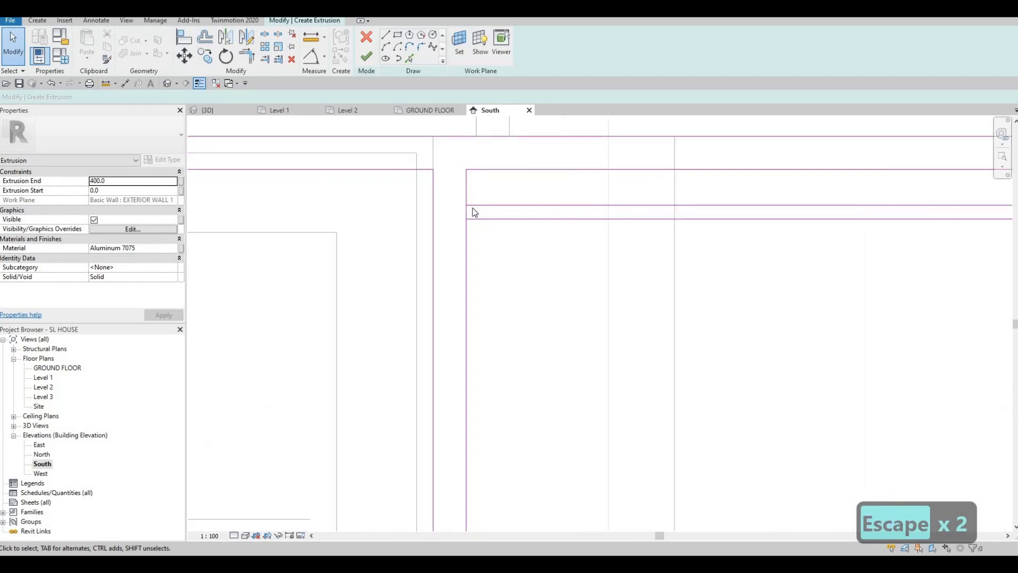
key("s")
key("l")
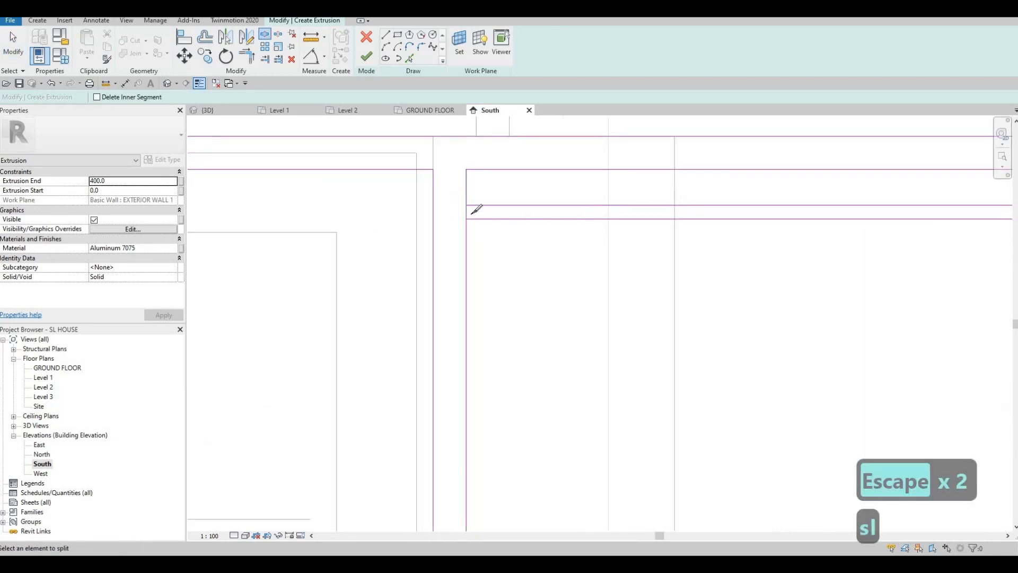
scroll(472, 211, "up", 1)
key("Escape")
key("Escape")
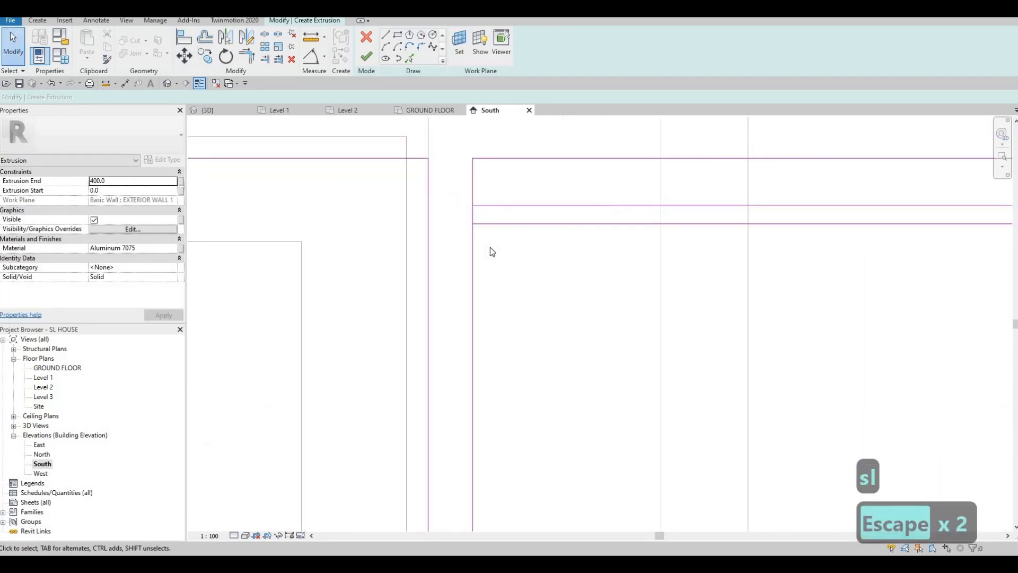
- Delete the two short vertical end edges of the horizontal slat rectangle, at the post and at the frame's inner side
left_click_drag(455, 194, 488, 246)
key("Delete")
scroll(757, 198, "down", 3)
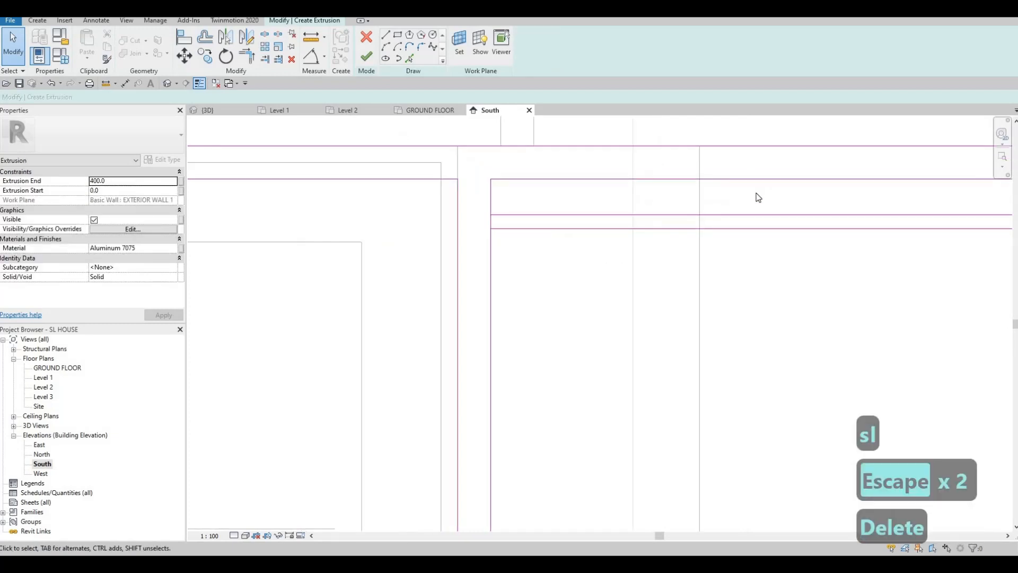
left_click_drag(718, 200, 743, 247)
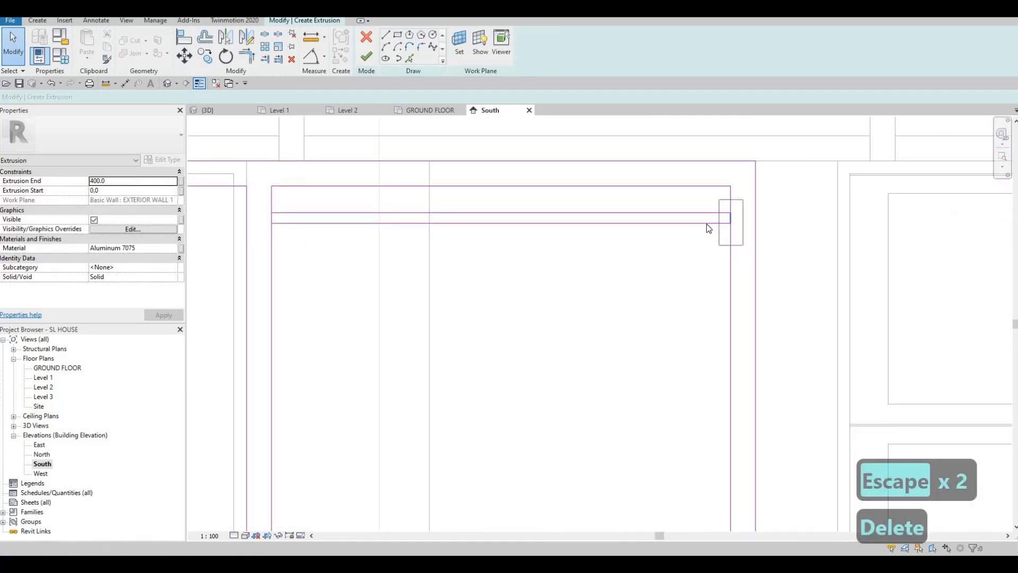
key("Delete")
- Select the slat's lower horizontal line and open its distance to the upper slat line for editing
left_click(653, 224)
scroll(771, 228, "up", 2)
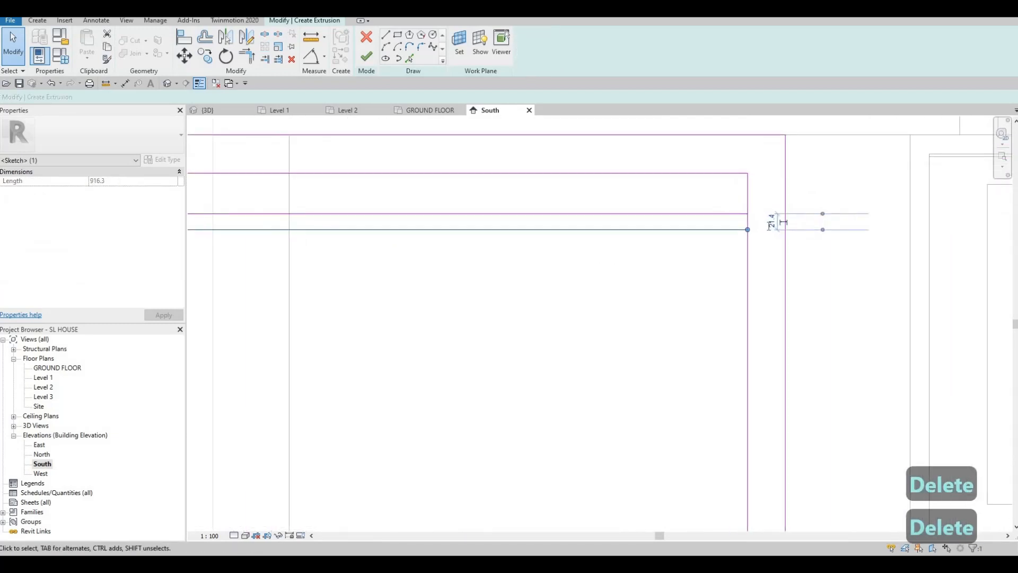
left_click(770, 222)
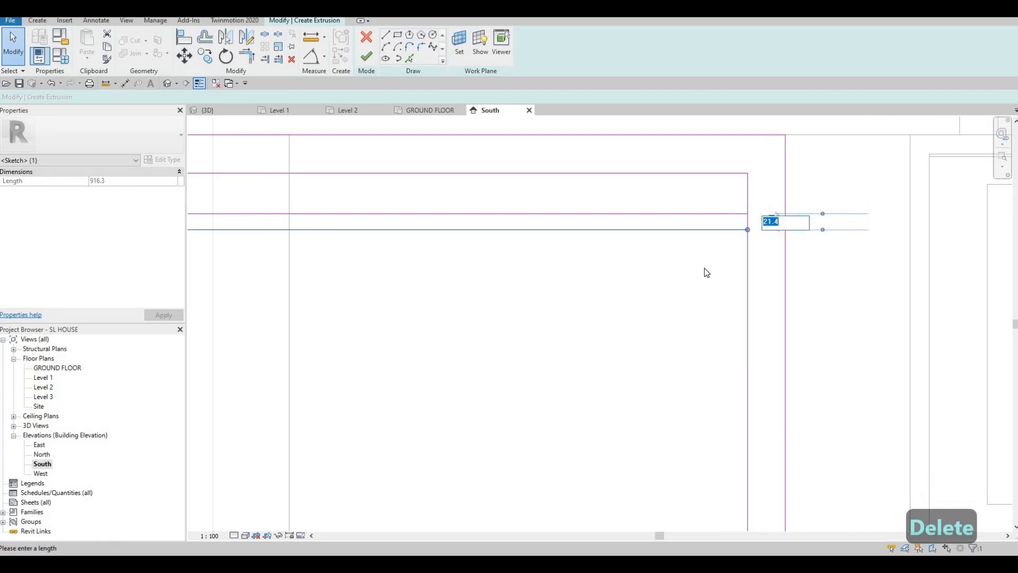
- Set the spacing between the two horizontal slat lines in the right frame panel to 25 mm
type("25")
key("Return")
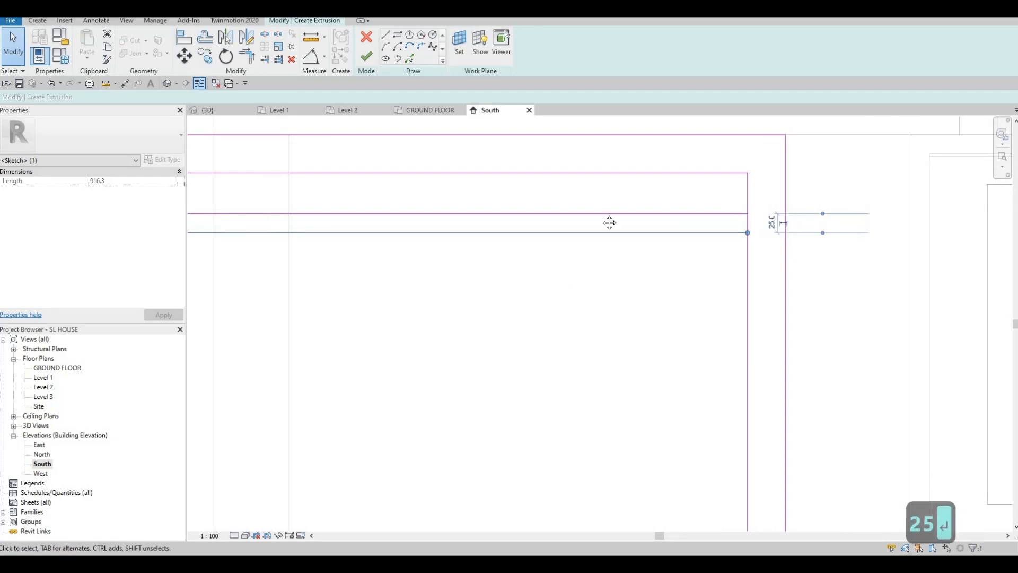
scroll(609, 223, "down", 4)
key("Escape")
key("Escape")
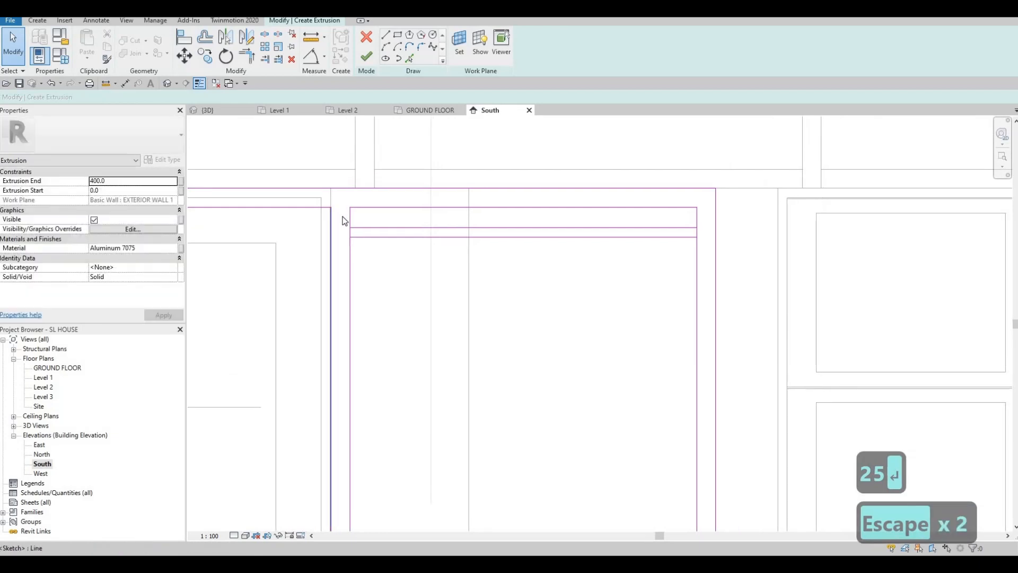
- Try to copy the two horizontal slat lines using the upper line's right end as base point
scroll(343, 221, "up", 1)
left_click_drag(342, 214, 833, 312)
key("c")
key("o")
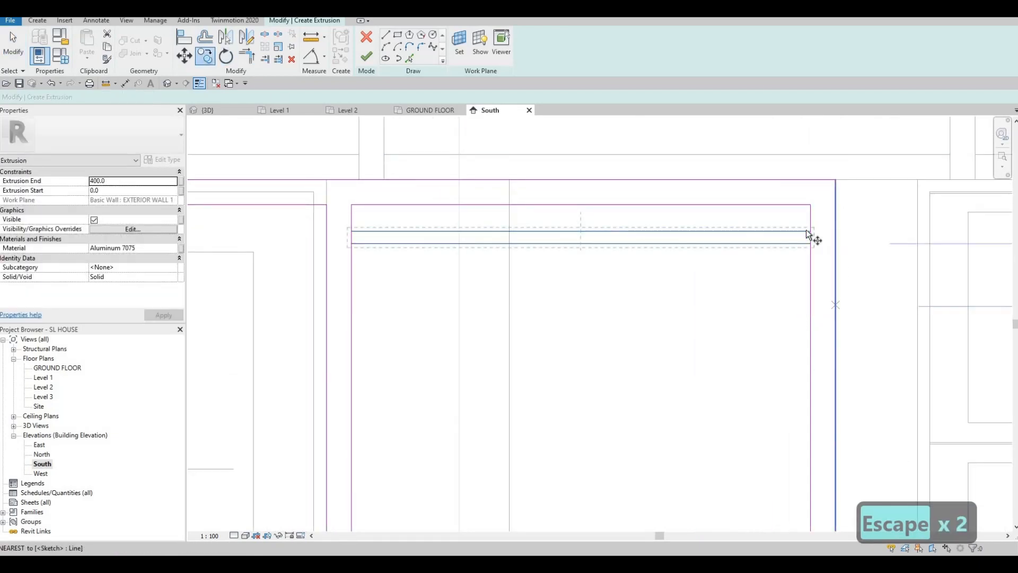
left_click(809, 230)
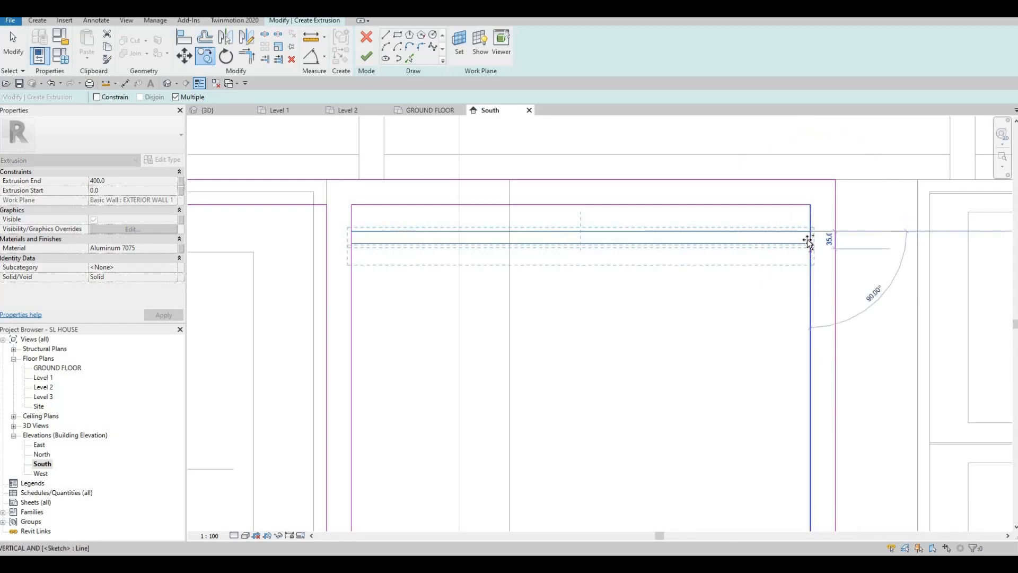
key("Escape")
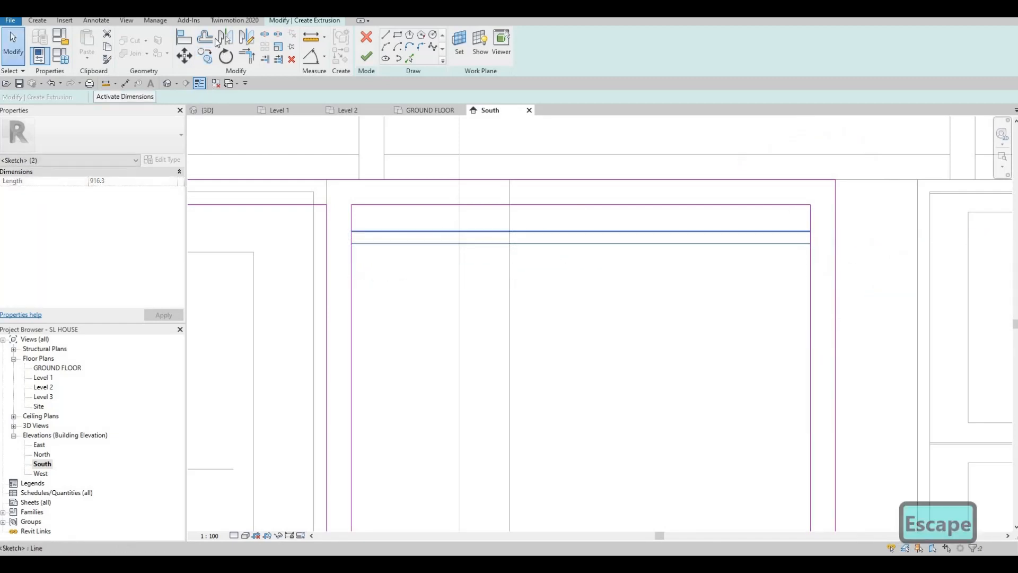
- Copy the pair of slat lines seven times down the right panel at equal spacing, using the panel's inner upper-right corner as base point
left_click(204, 53)
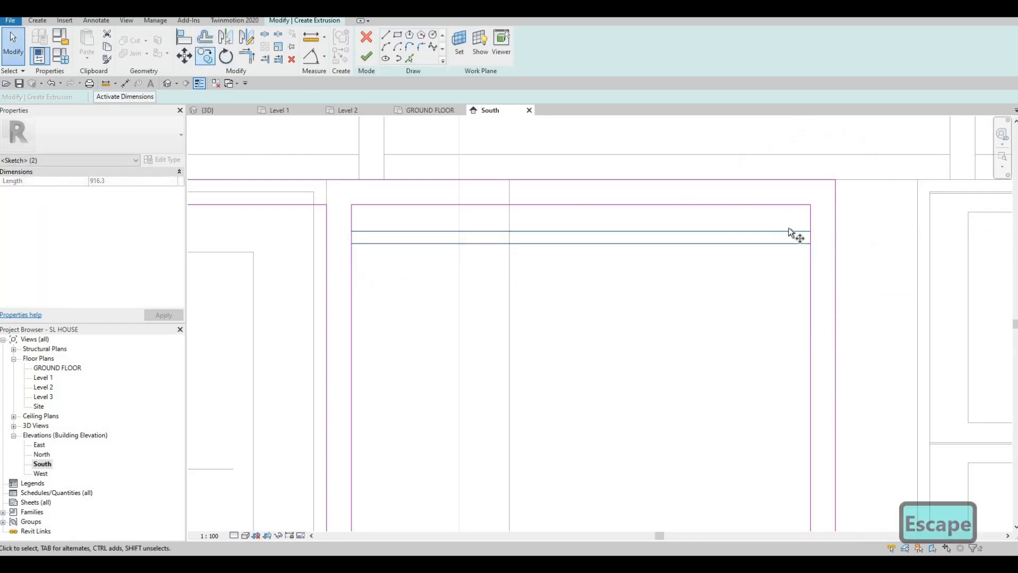
left_click(810, 205)
left_click(810, 244)
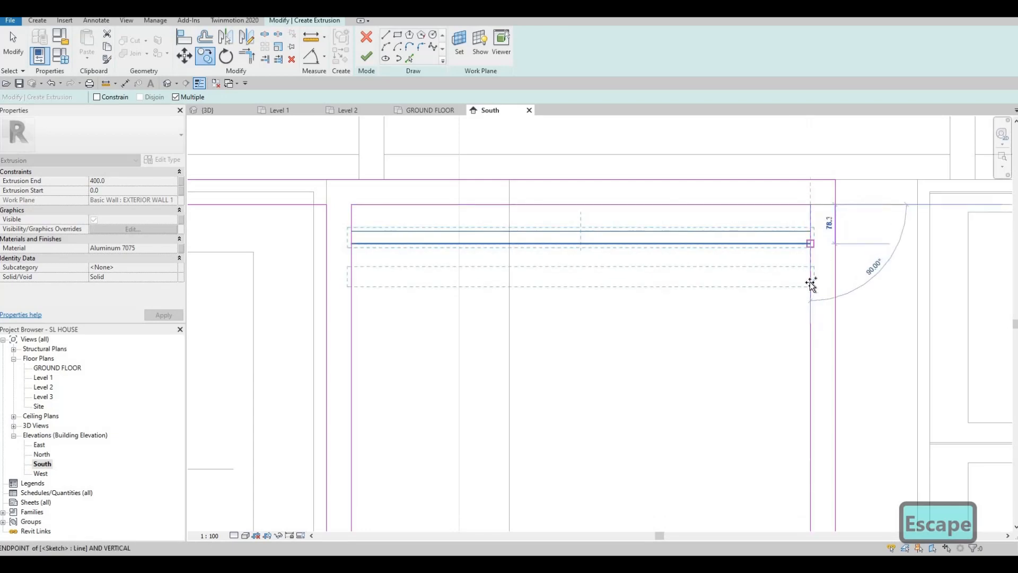
left_click(810, 284)
left_click(813, 323)
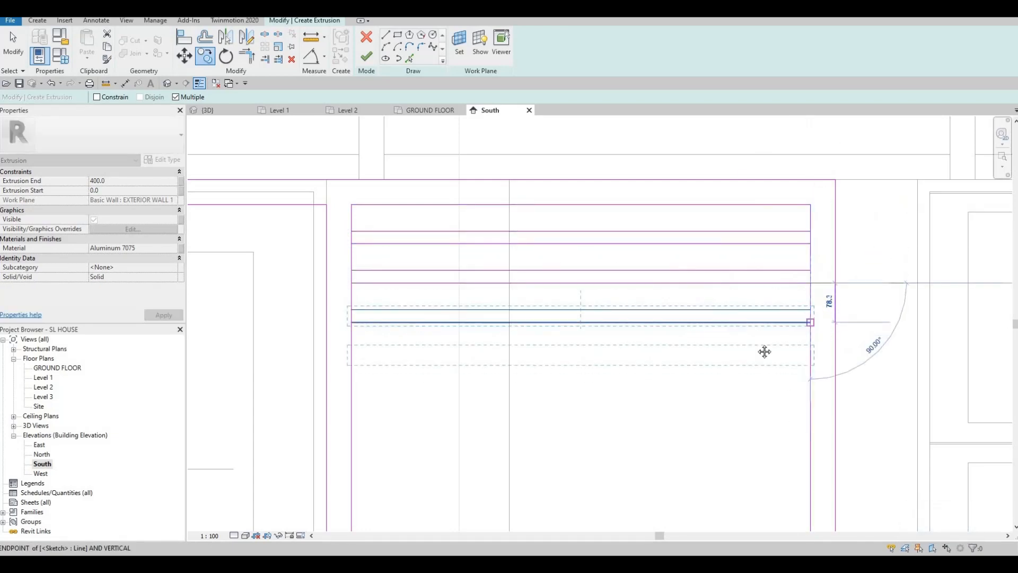
middle_click_drag(810, 361, 757, 159)
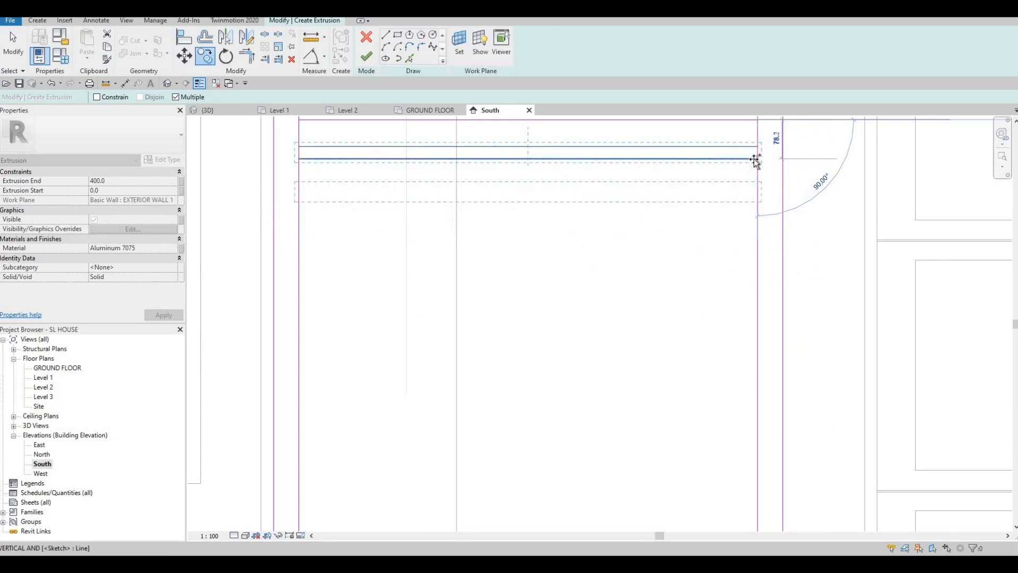
left_click(757, 159)
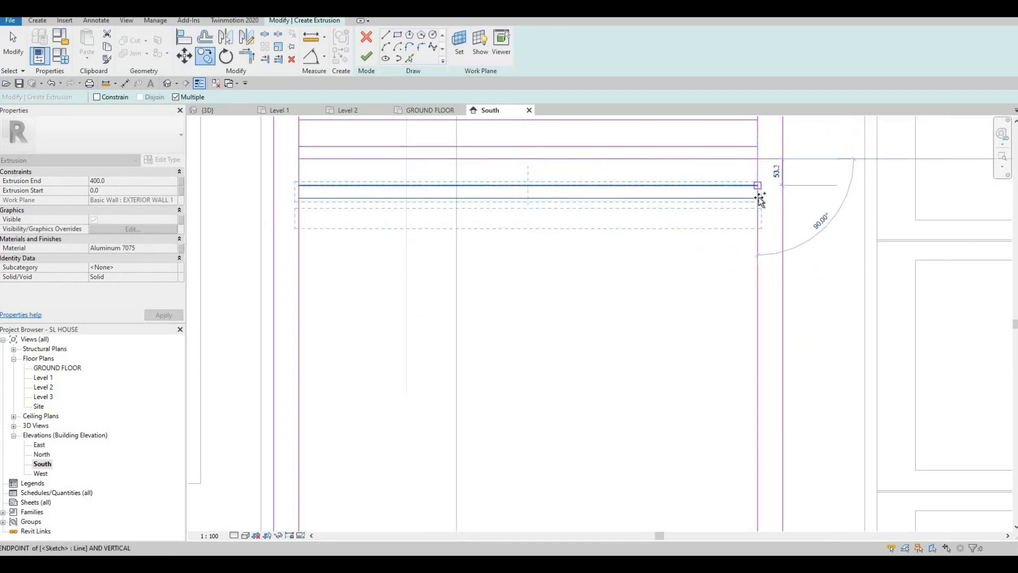
left_click(758, 199)
left_click(757, 237)
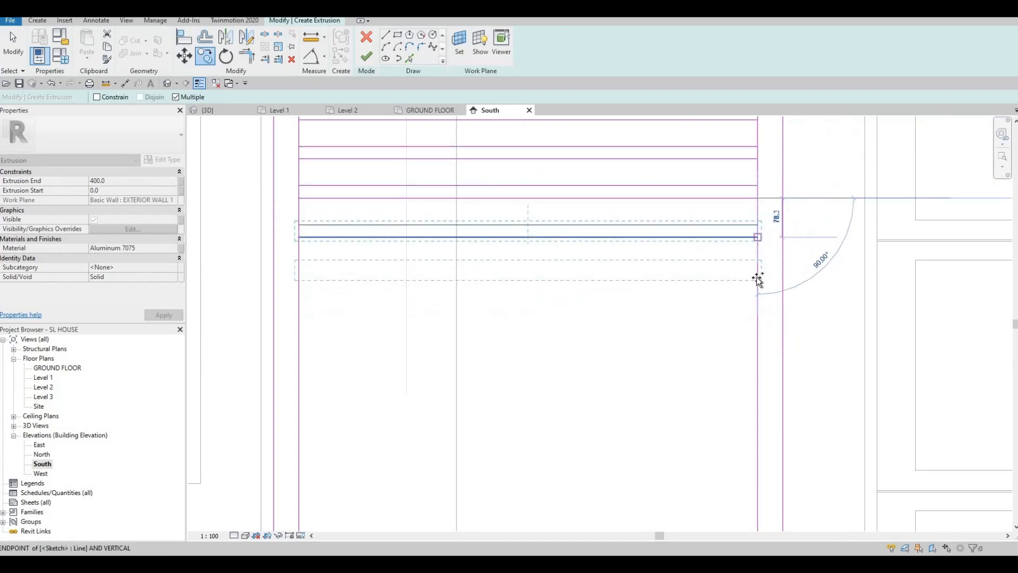
left_click(757, 277)
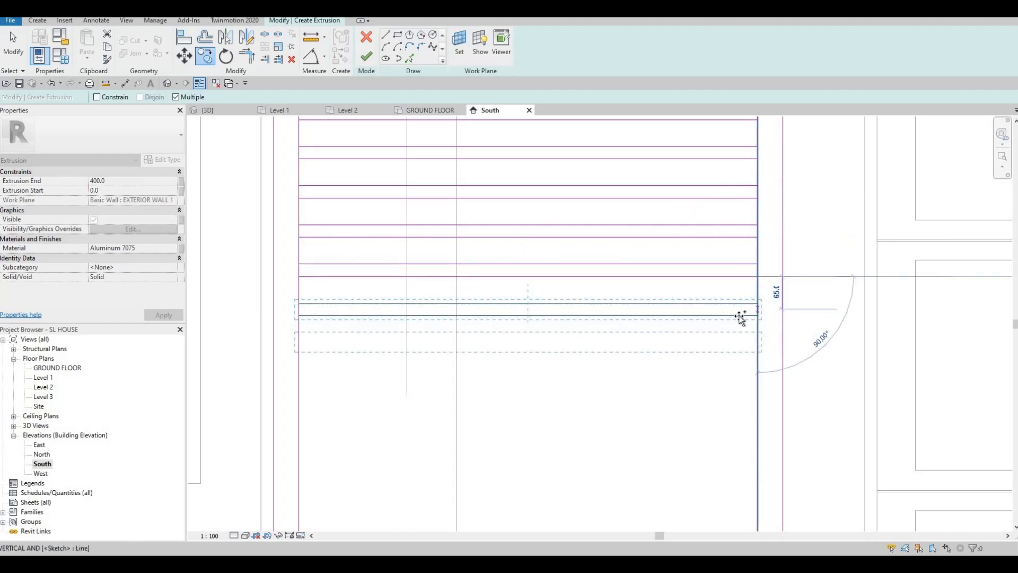
key("Escape")
scroll(692, 460, "down", 3)
key("Escape")
key("Escape")
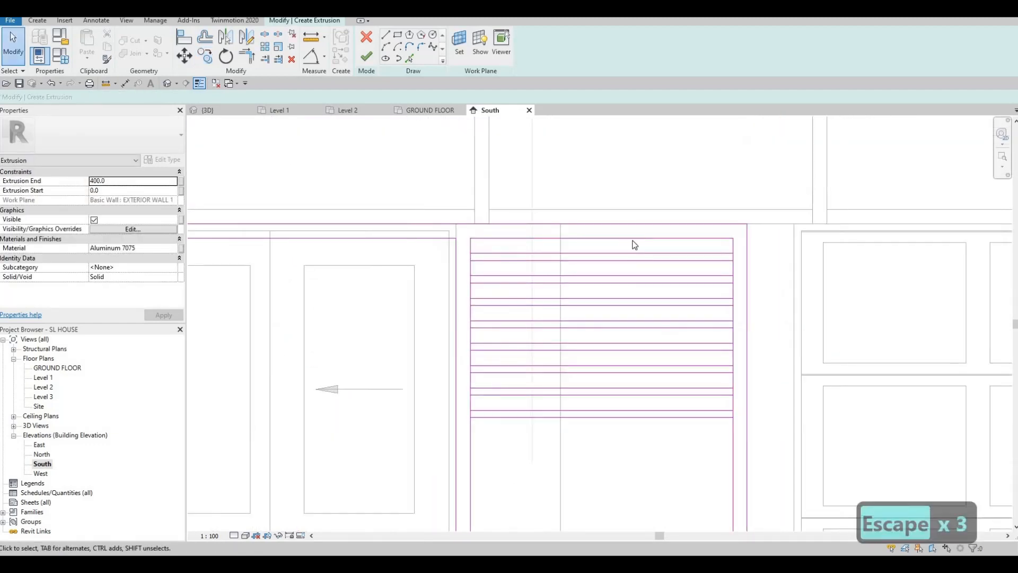
- Delete all the horizontal slat lines inside the right panel of the frame sketch
left_click_drag(631, 252, 632, 252)
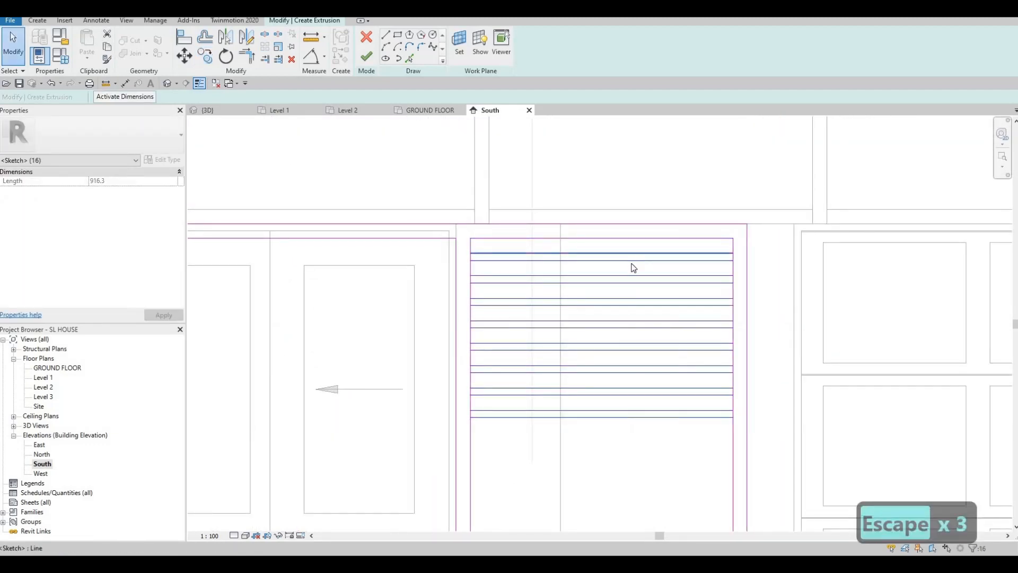
key("Delete")
scroll(674, 253, "up", 4)
key("Escape")
scroll(670, 203, "down", 2)
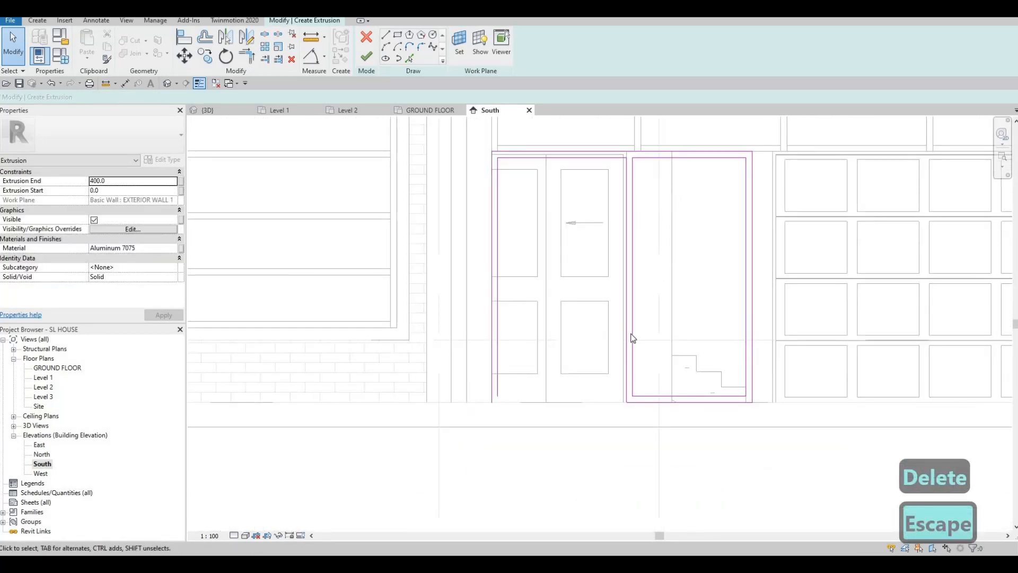
- Draw a 50 mm horizontal line at floor level from the outer edge of the frame's left leg
scroll(677, 196, "down", 2)
scroll(669, 260, "up", 2)
middle_click_drag(655, 292, 648, 239)
middle_click_drag(466, 428, 460, 429)
scroll(485, 412, "up", 2)
key("Escape")
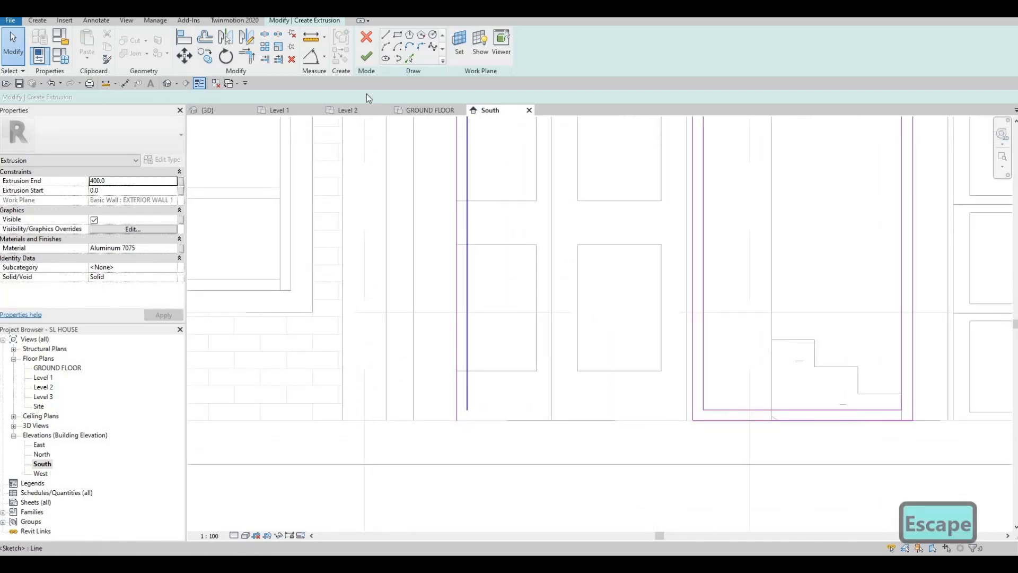
key("l")
key("i")
scroll(441, 390, "up", 3)
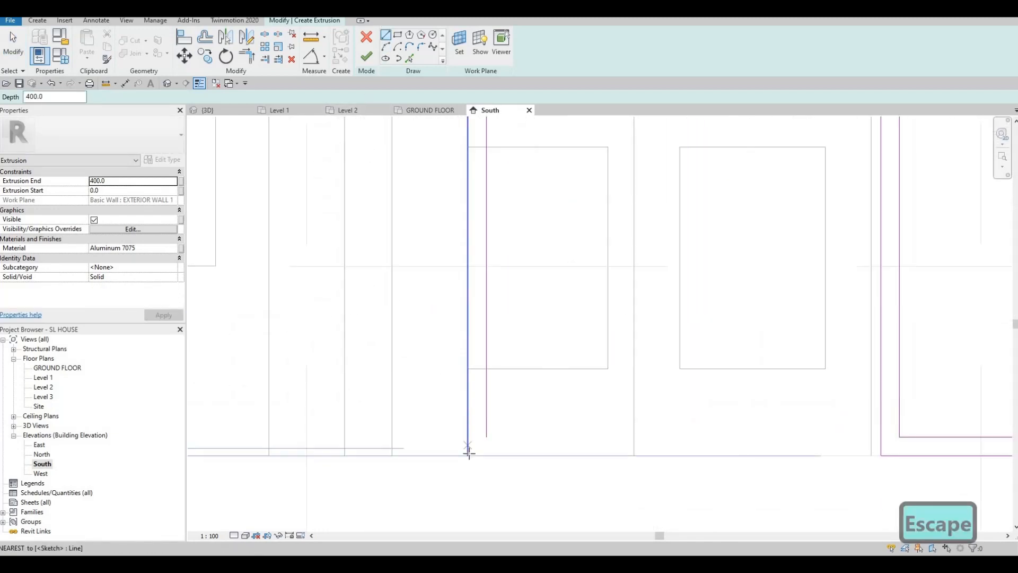
left_click(467, 455)
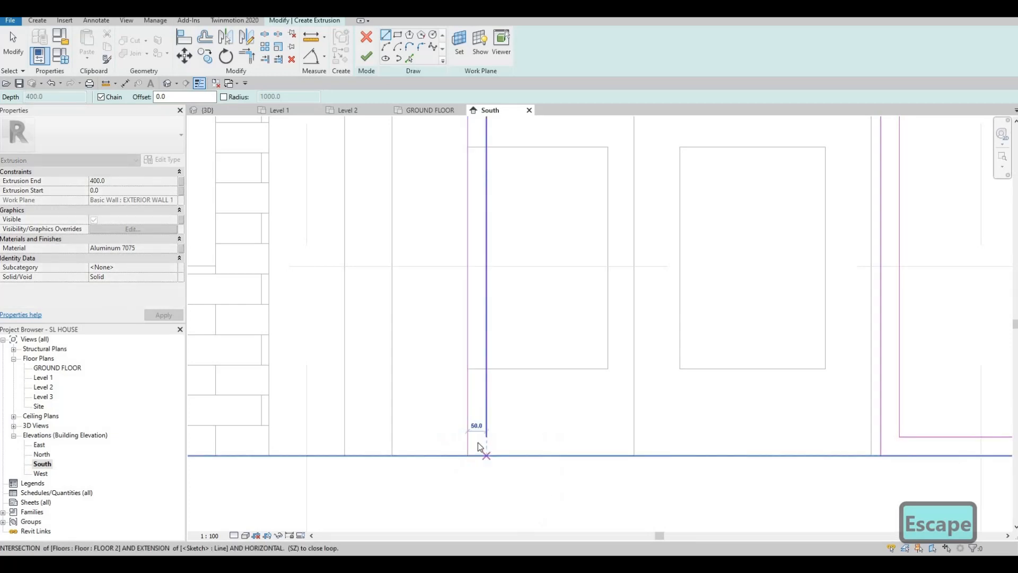
key("Escape")
- Trim/extend the left leg's inner edge and the short floor-level line to a corner, closing the frame profile
key("t")
key("r")
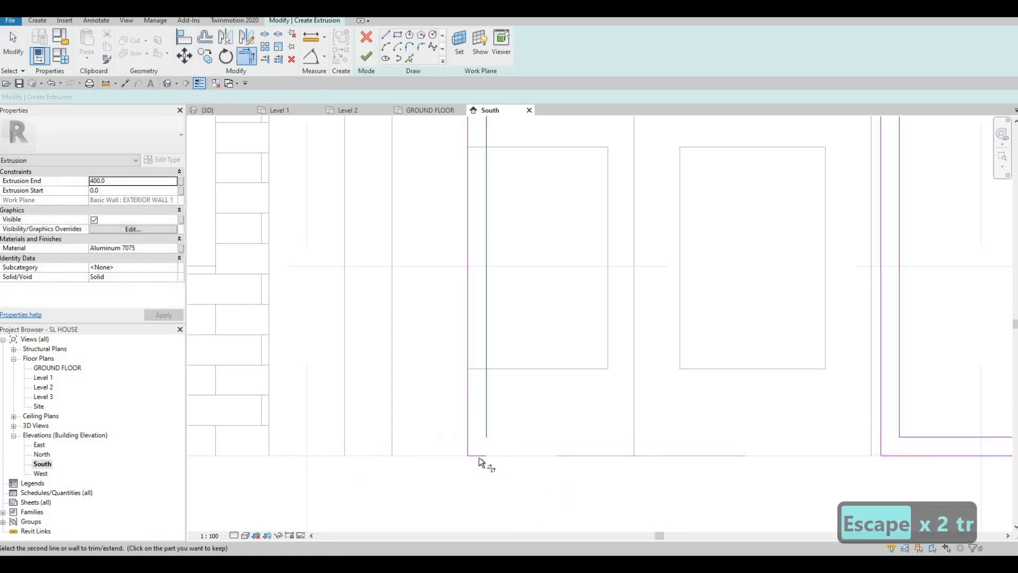
key("Escape")
scroll(450, 316, "down", 4)
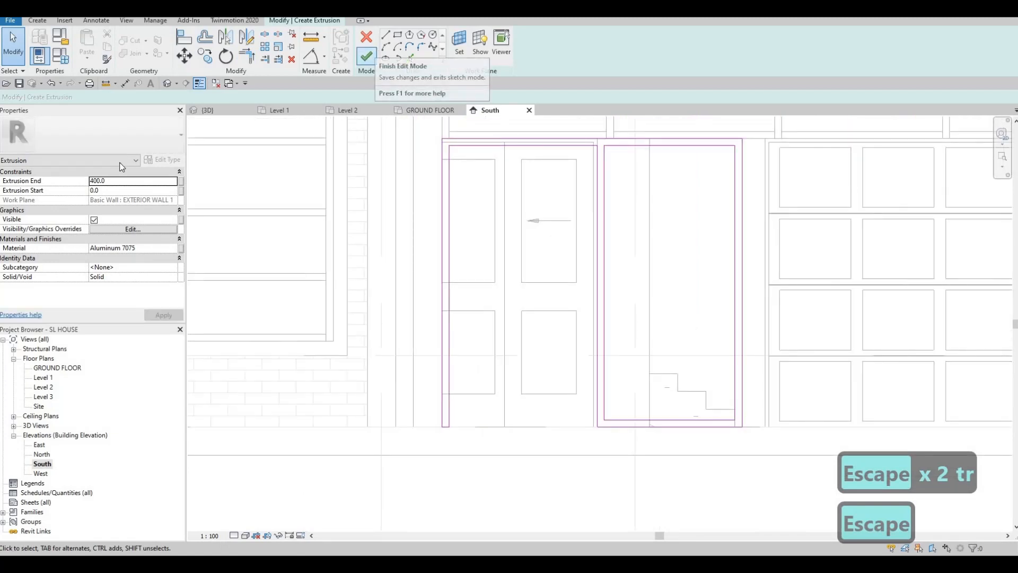
- Set the extrusion end to 50 mm and finish the frame extrusion
left_click(75, 177)
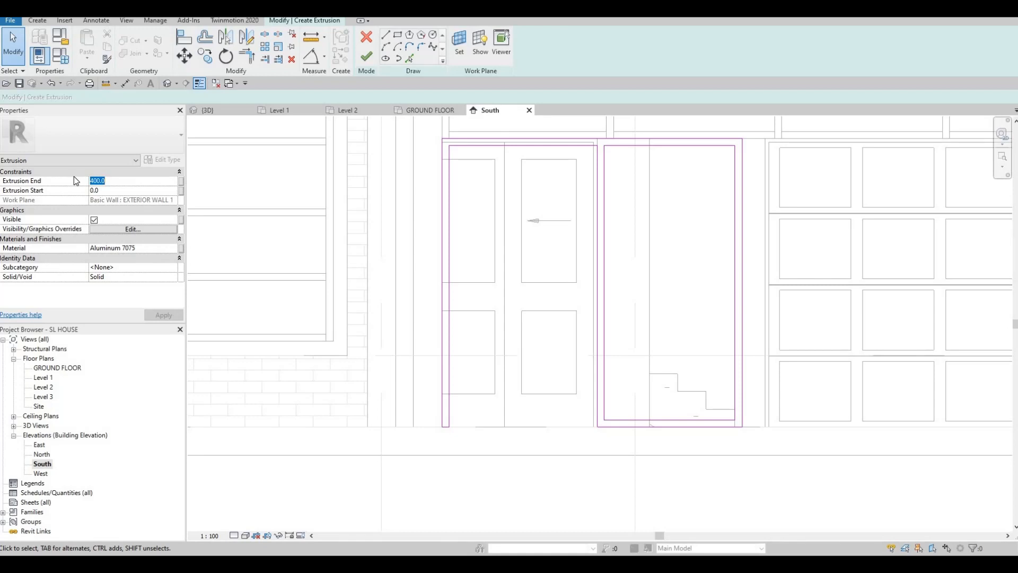
type("50")
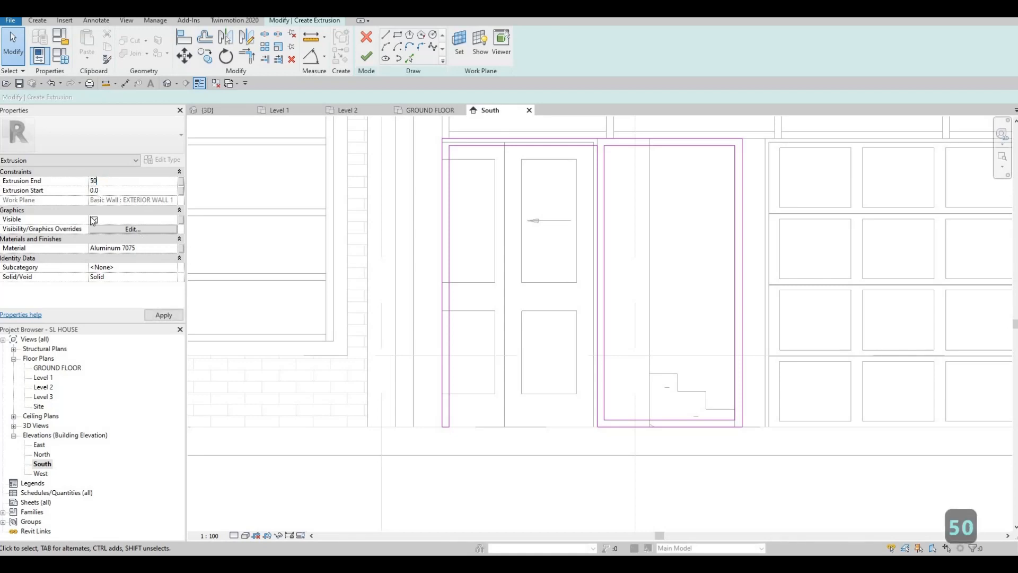
left_click(171, 317)
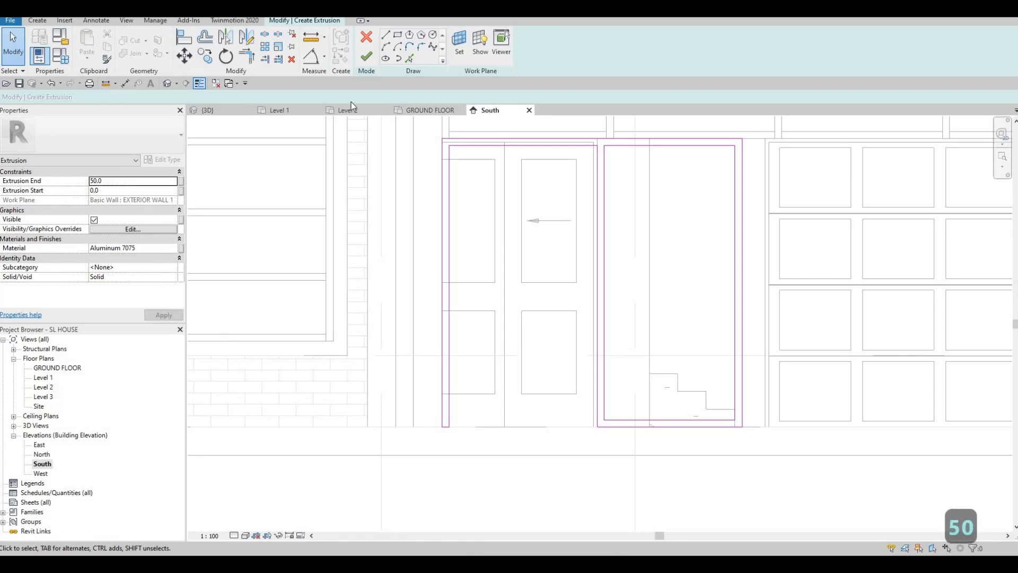
left_click(366, 56)
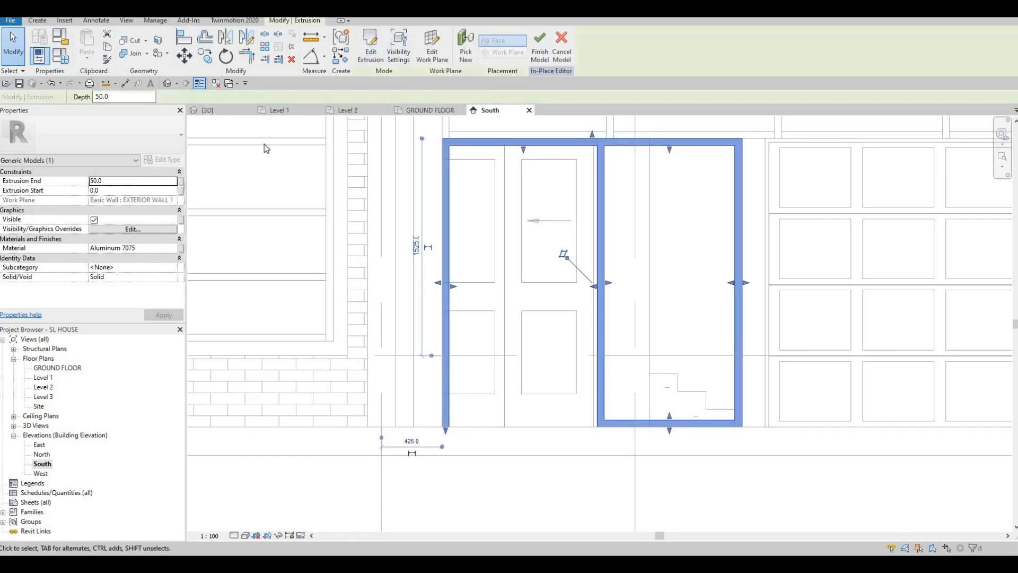
- In the 3D view, stretch the frame's faces into the wall opening to an extrusion end of about -35 mm and start of about -174 mm
left_click(212, 112)
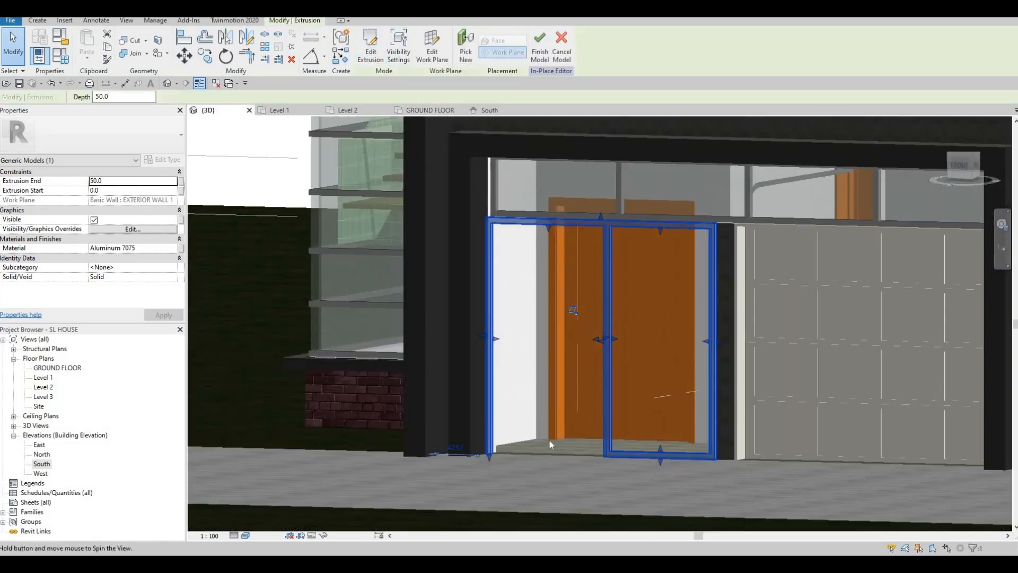
middle_click_drag(550, 445, 600, 337, "shift")
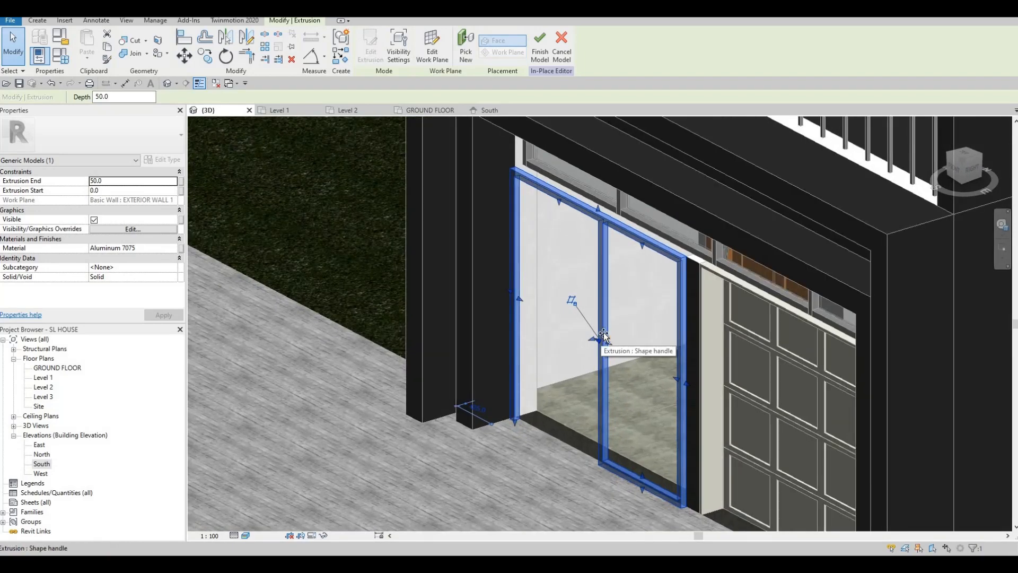
left_click_drag(603, 332, 572, 296)
scroll(602, 335, "up", 3)
middle_click_drag(572, 295, 524, 316, "shift")
scroll(476, 277, "up", 4)
scroll(628, 380, "up", 2)
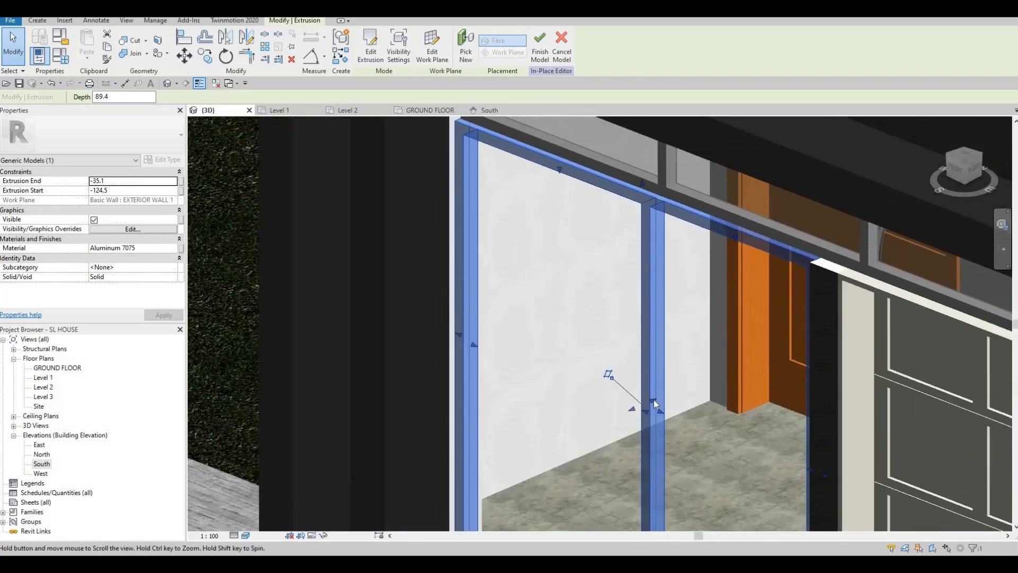
left_click_drag(653, 398, 656, 396)
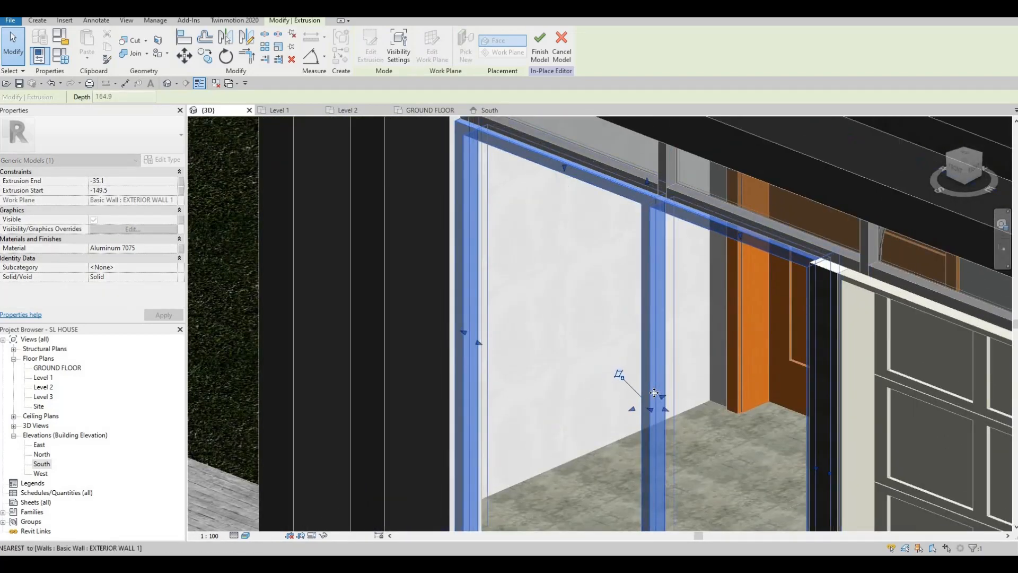
key("Escape")
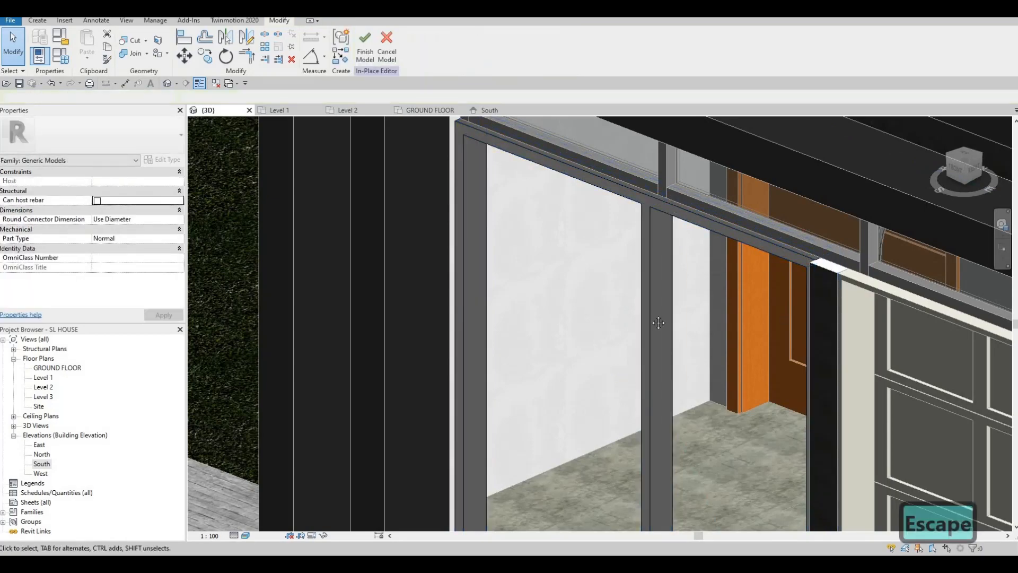
- Stretch the frame's front face outward to an extrusion end of 0 mm
middle_click_drag(685, 174, 693, 281, "shift")
scroll(695, 281, "down", 2)
left_click(691, 316)
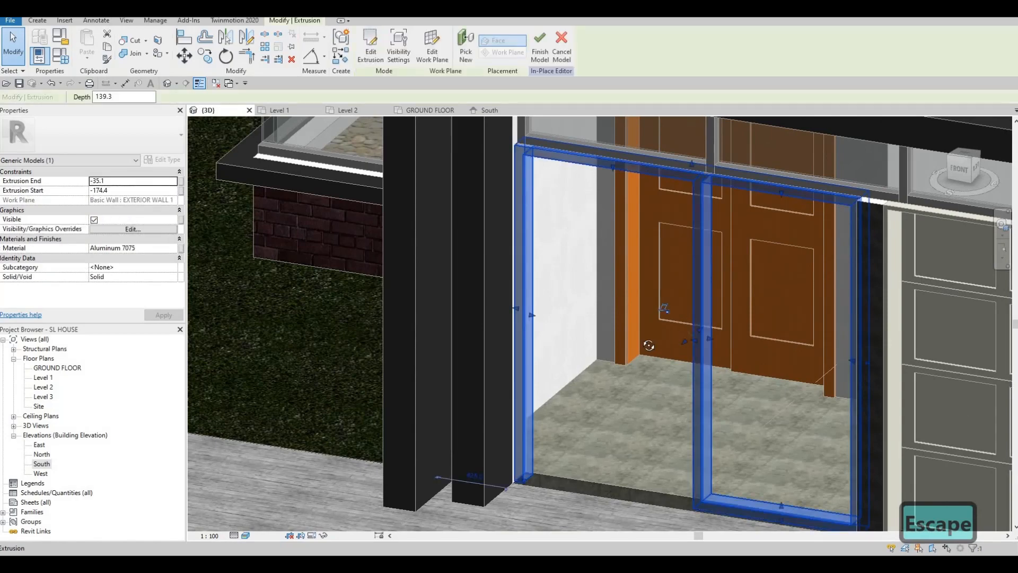
middle_click_drag(684, 354, 676, 342, "shift")
left_click_drag(672, 342, 681, 377)
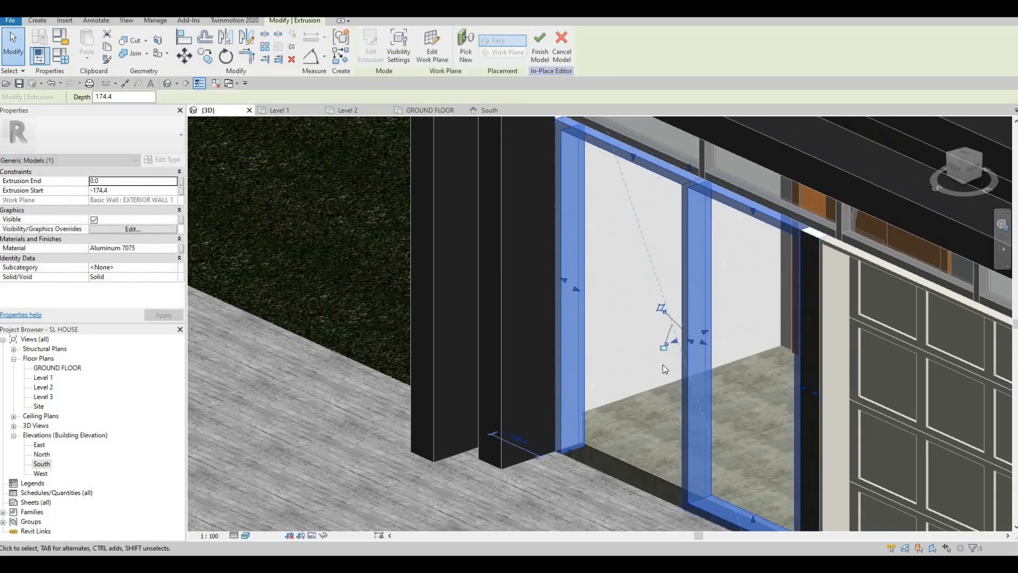
key("Escape")
middle_click_drag(770, 380, 738, 395, "shift")
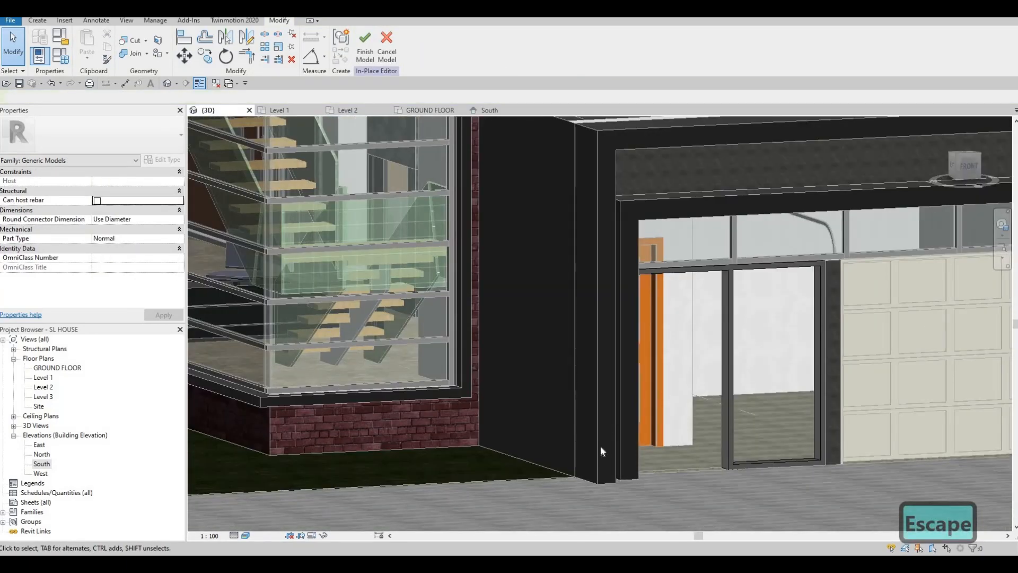
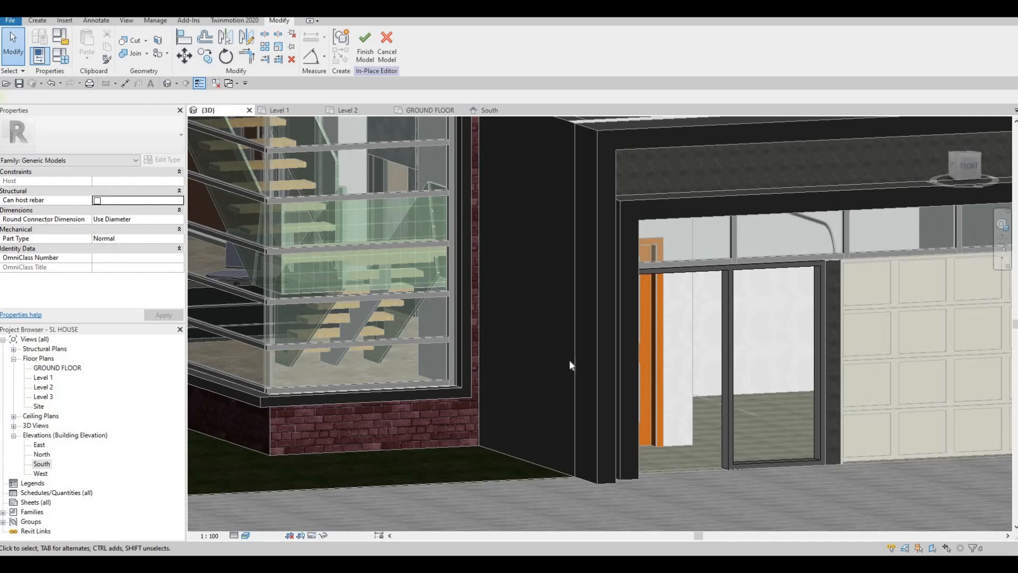
- Start a new extrusion in the South elevation and set its work plane to the face of the existing door frame
left_click(489, 111)
middle_click_drag(556, 296, 514, 326)
scroll(557, 306, "down", 1)
key("Escape")
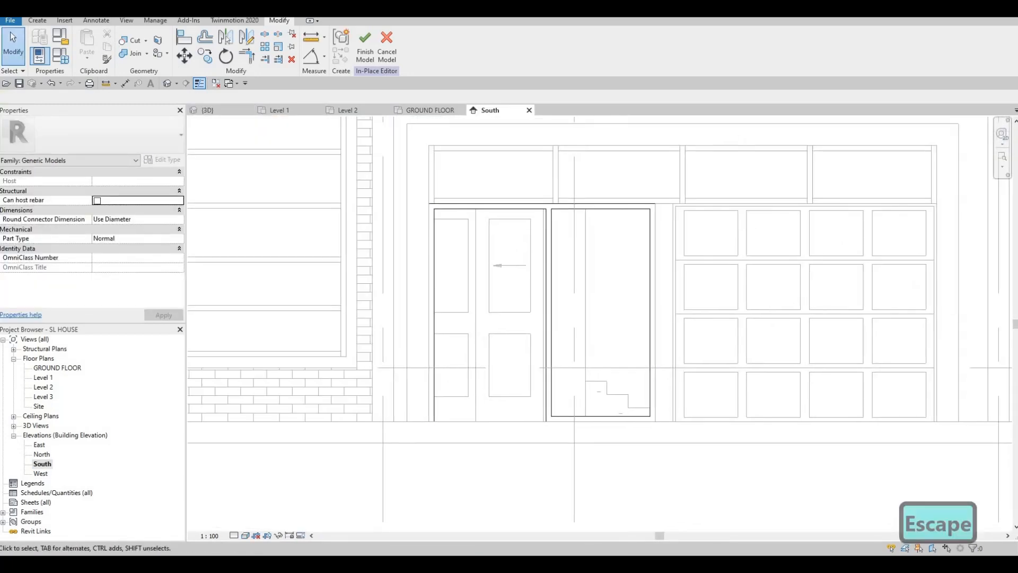
left_click(42, 22)
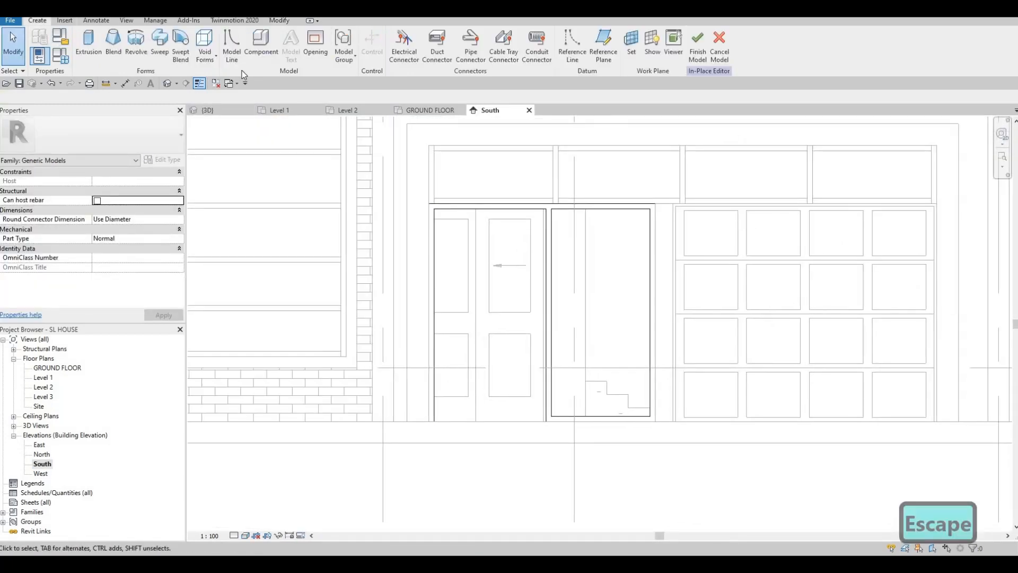
left_click(94, 49)
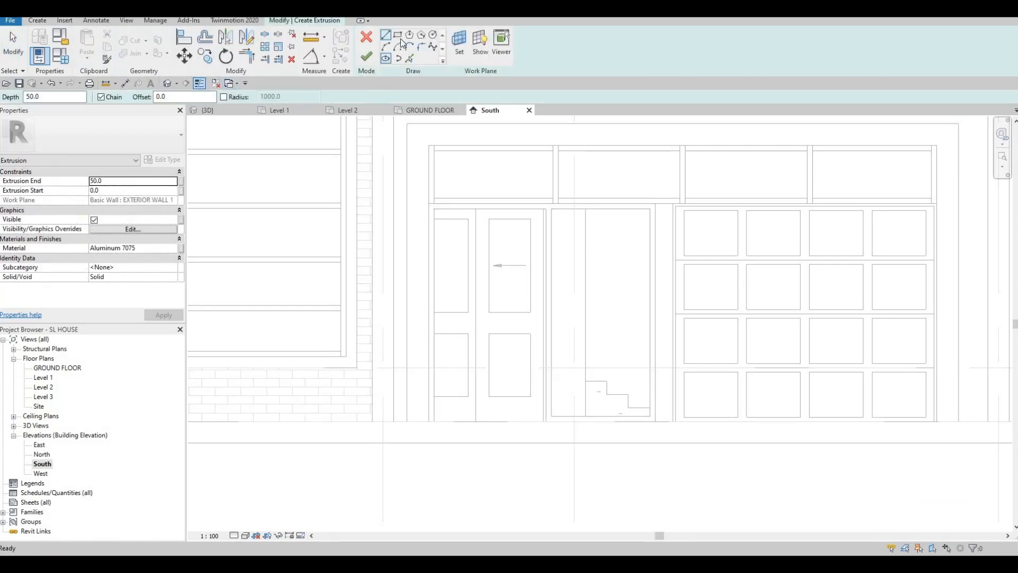
left_click(458, 55)
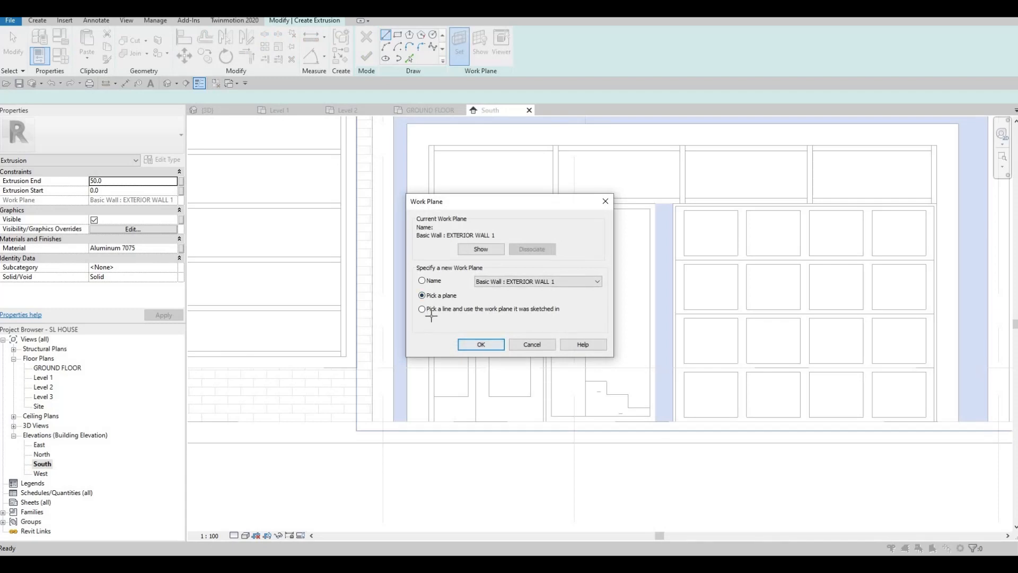
key("Return")
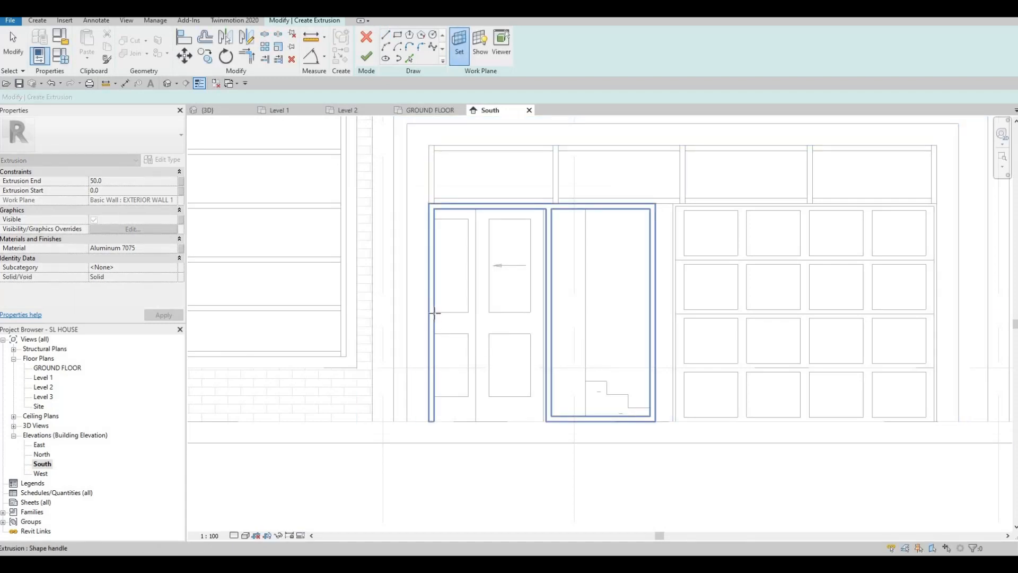
left_click(434, 313)
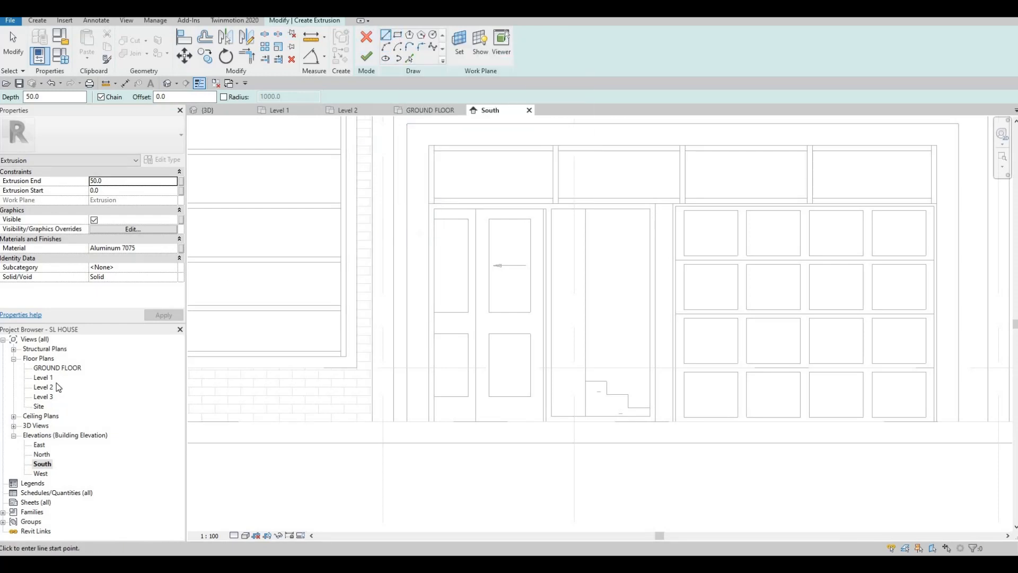
double_click(57, 368)
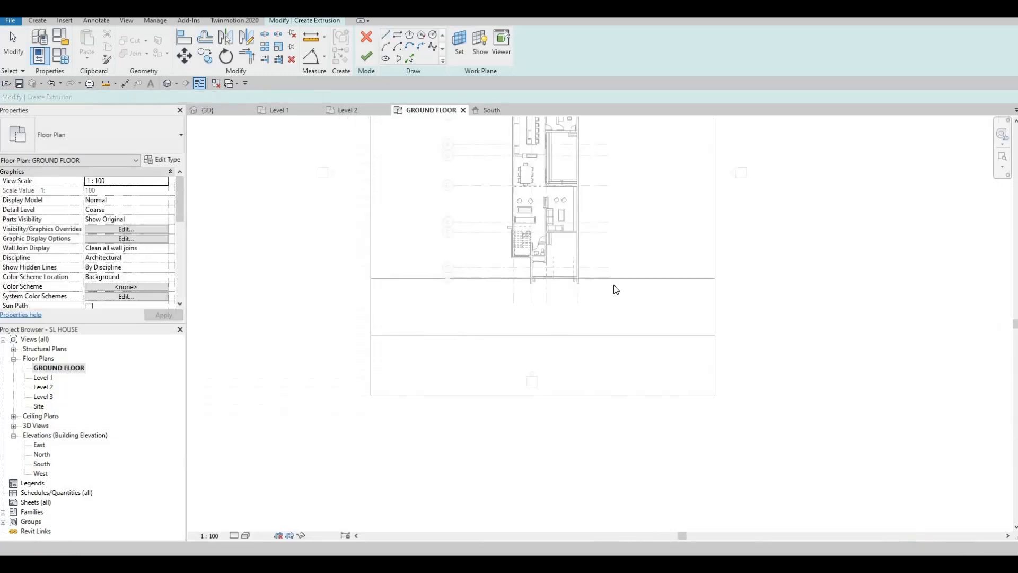
scroll(545, 279, "up", 6)
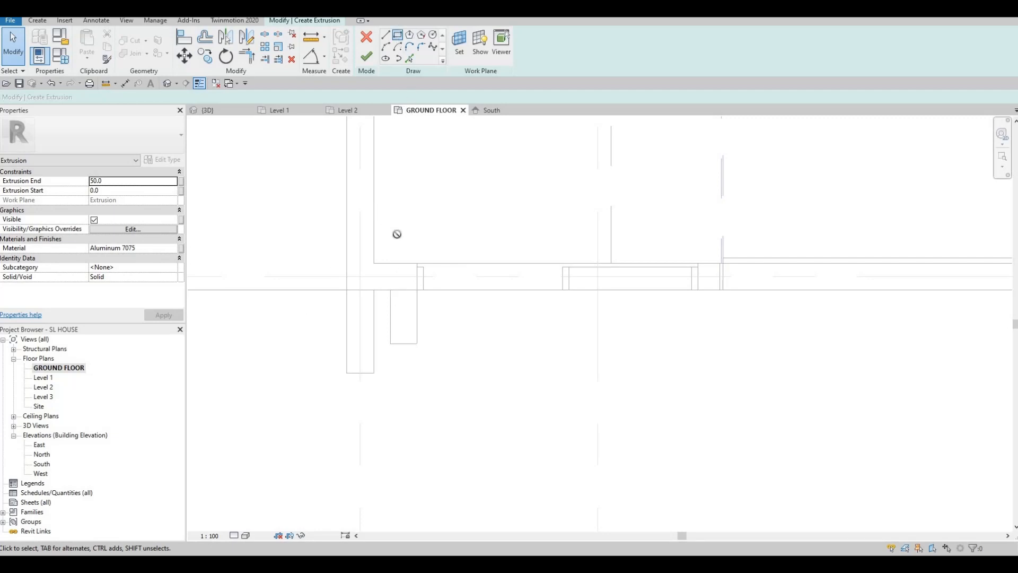
scroll(397, 234, "up", 3)
key("F1")
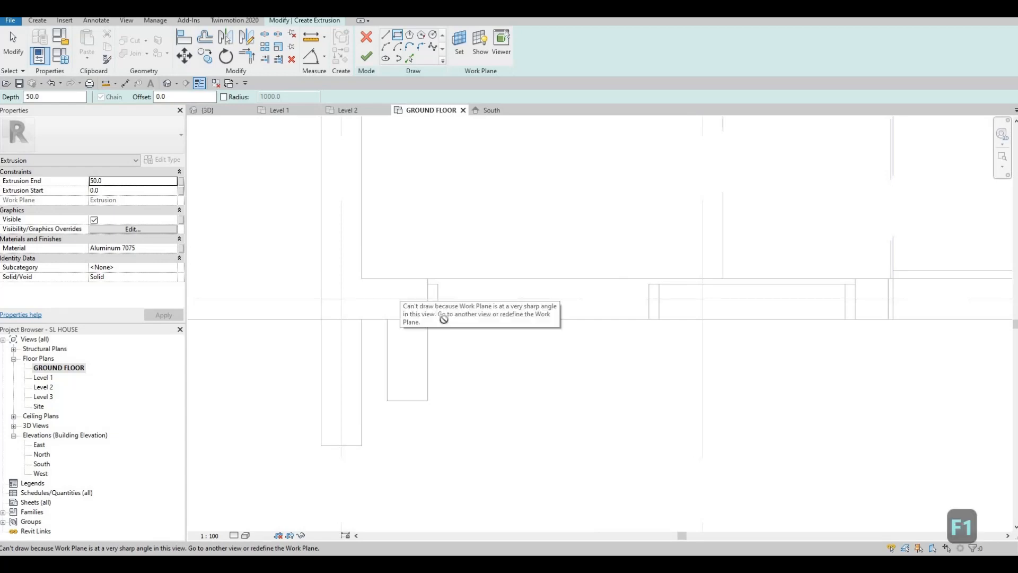
scroll(422, 216, "up", 2)
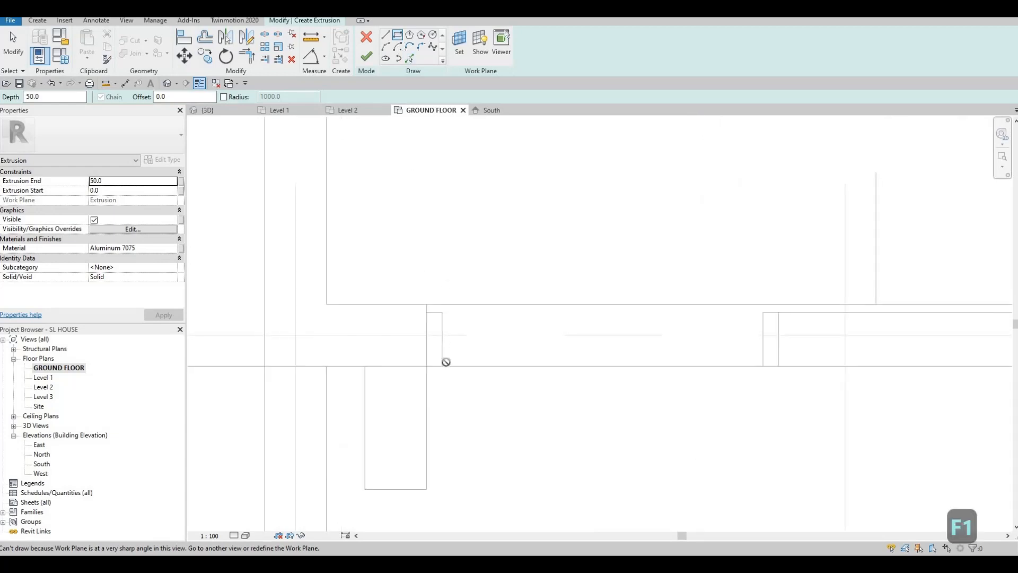
scroll(418, 259, "down", 5)
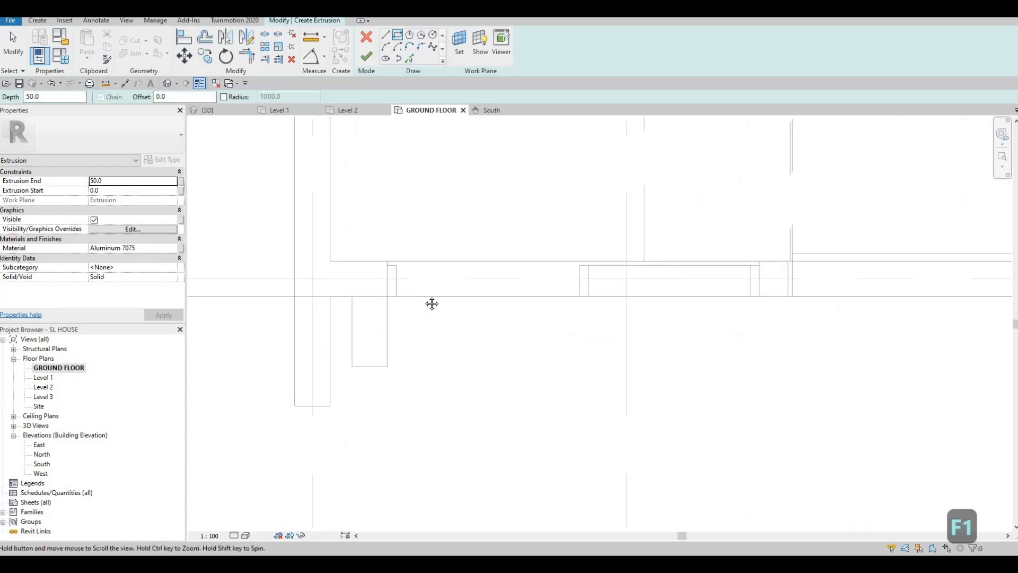
middle_click_drag(509, 311, 467, 297)
scroll(456, 281, "down", 2)
scroll(355, 184, "down", 1)
middle_click_drag(498, 216, 396, 214)
scroll(407, 183, "down", 2)
middle_click_drag(352, 129, 410, 153)
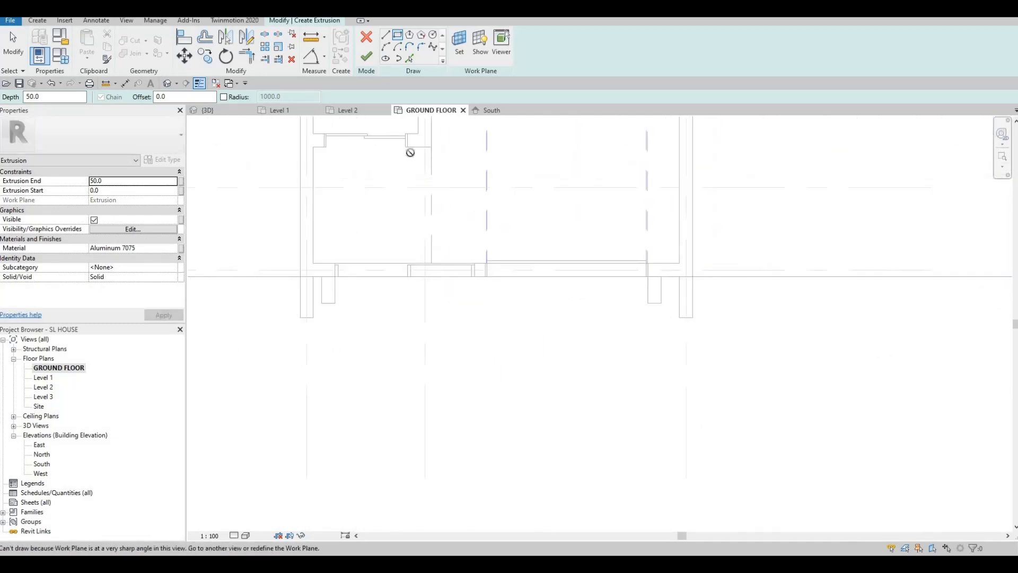
- In the South elevation, sketch a rectangle inside the door opening with a 10 mm offset from its upper-left to lower-right corner
left_click(504, 112)
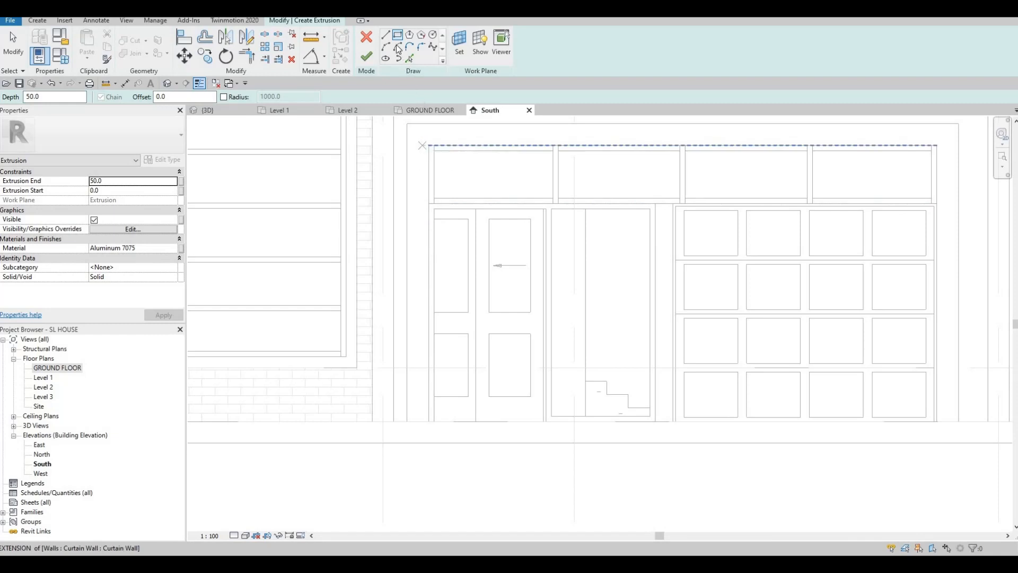
scroll(432, 217, "up", 3)
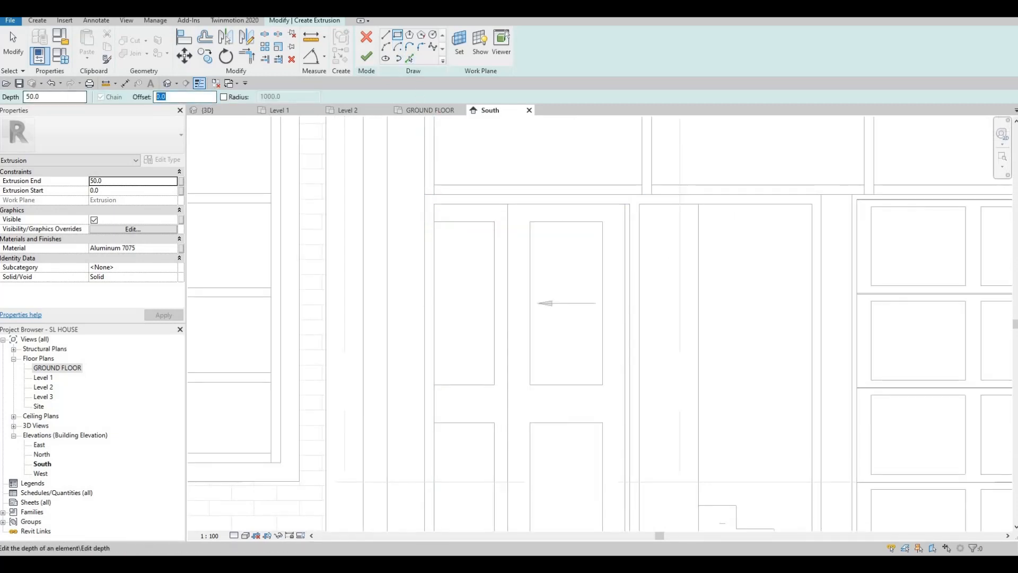
type("10")
key("Return")
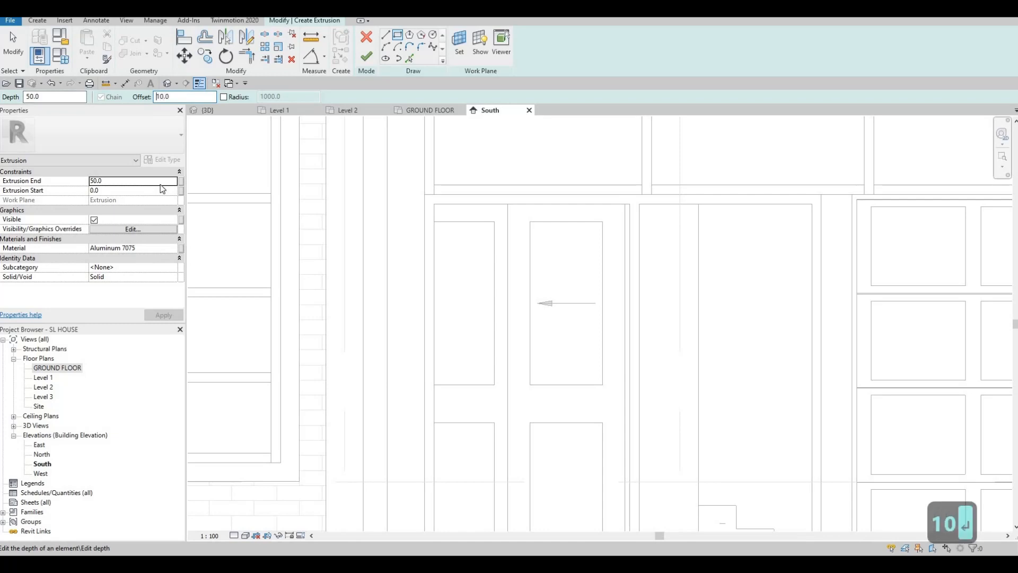
left_click(434, 203)
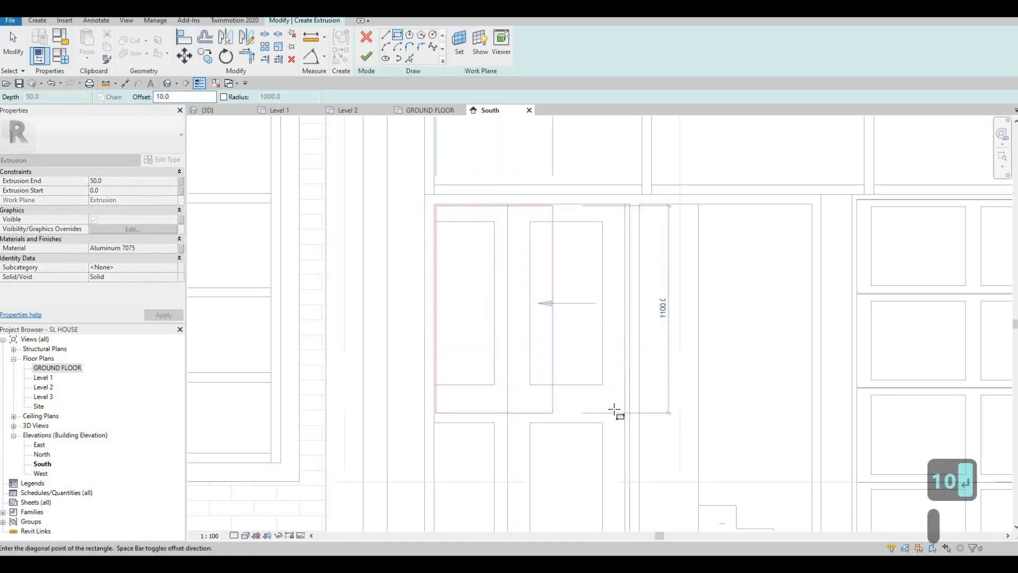
scroll(615, 411, "up", 4)
scroll(646, 391, "up", 3)
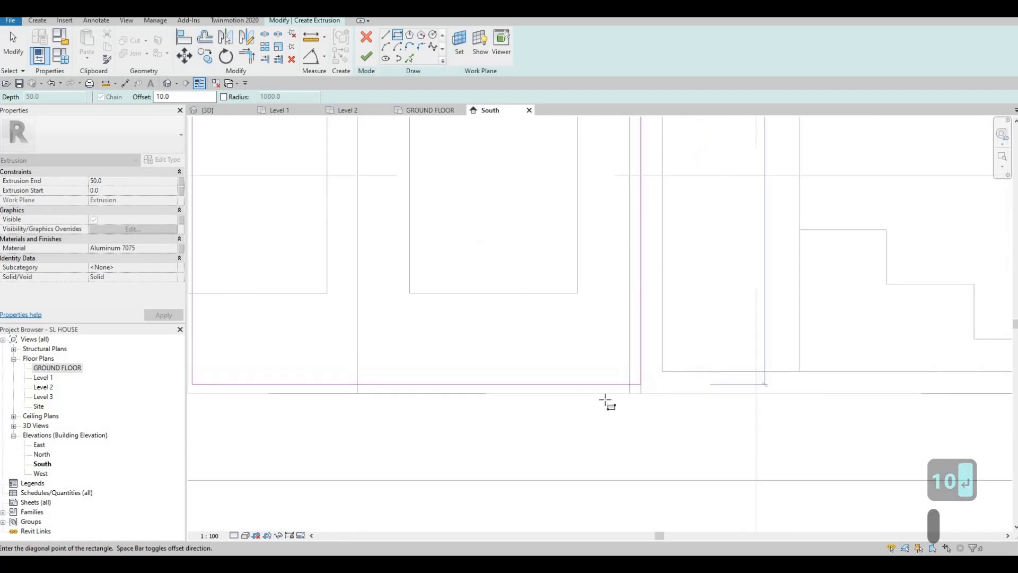
scroll(631, 392, "up", 3)
scroll(602, 381, "down", 3)
scroll(580, 390, "down", 5)
middle_click_drag(582, 390, 593, 400)
scroll(585, 390, "down", 5)
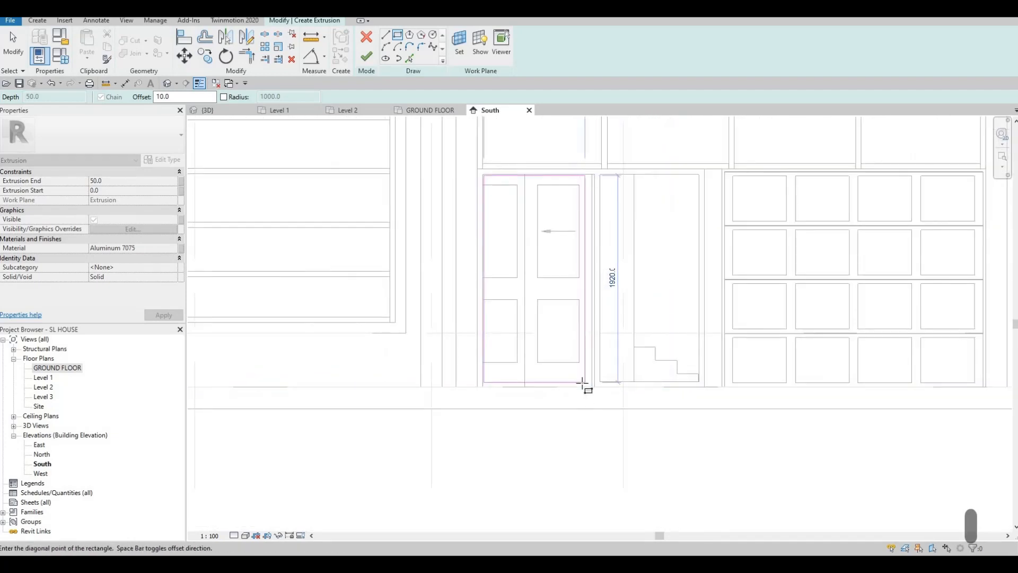
middle_click_drag(604, 284, 600, 296)
scroll(586, 315, "up", 3)
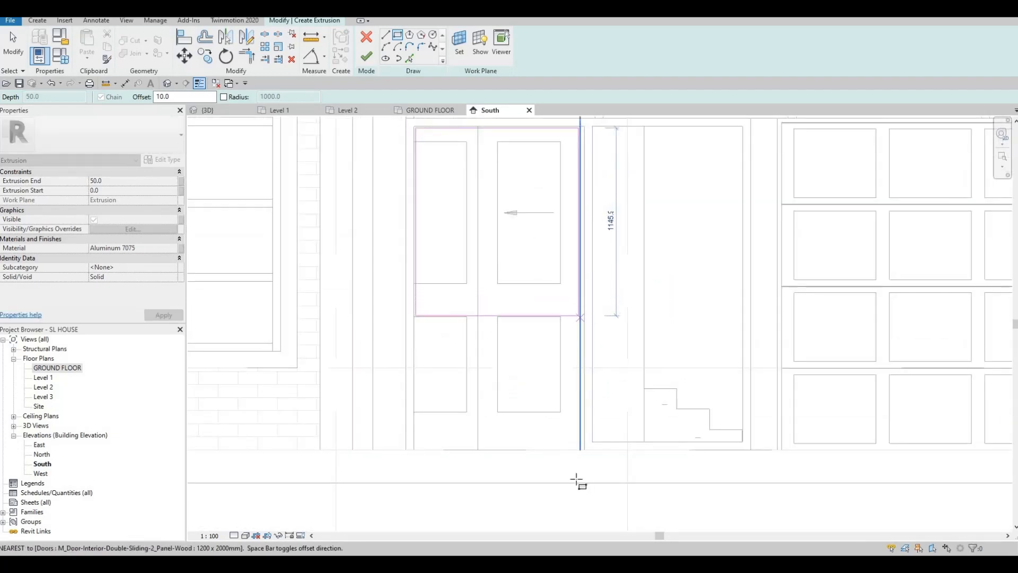
scroll(587, 428, "up", 4)
left_click(583, 427)
scroll(572, 399, "down", 3)
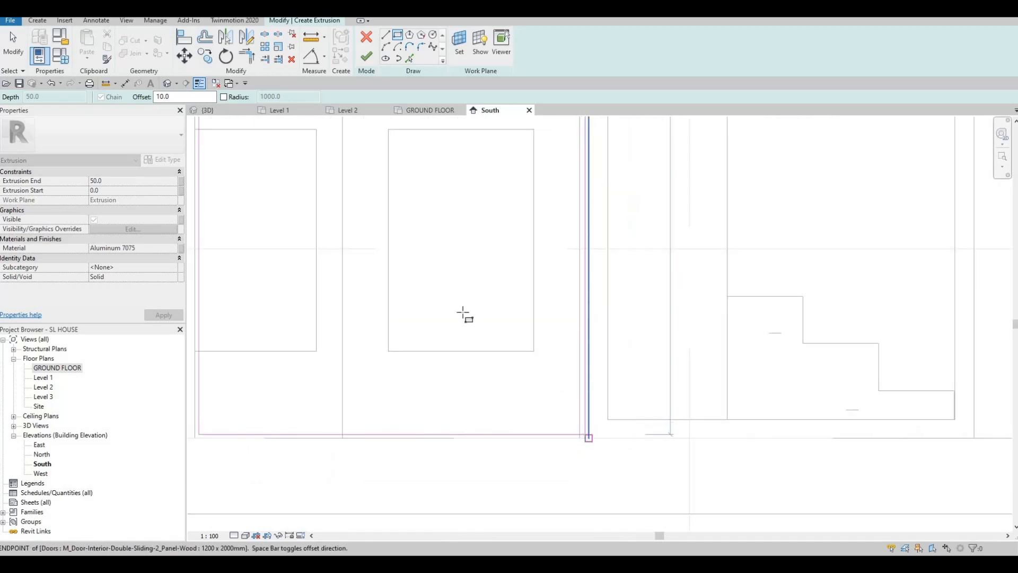
middle_click_drag(383, 177, 405, 341)
key("Escape")
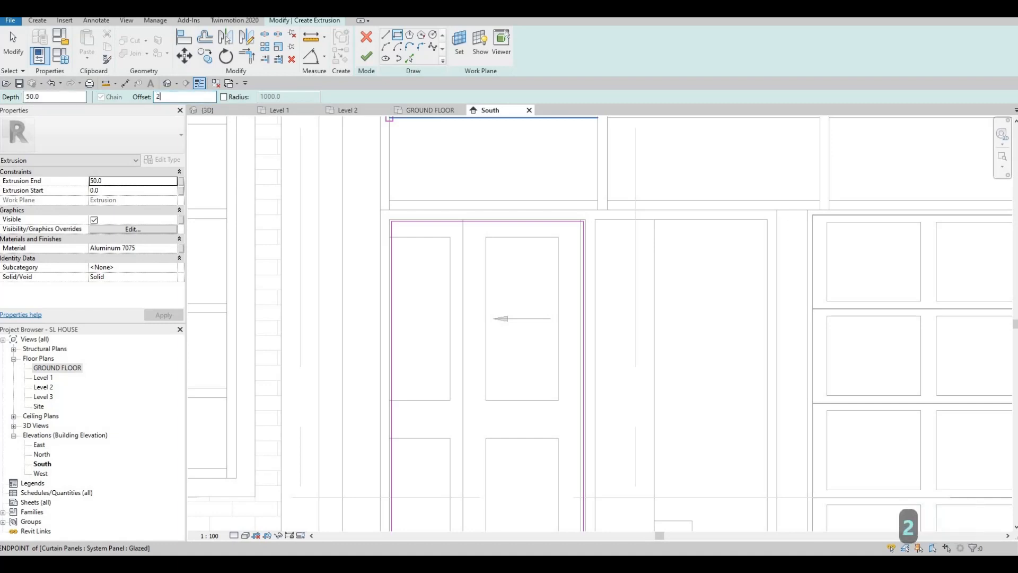
- Sketch a second rectangle offset 25 mm inside the first and finish the door leaf's frame extrusion
type("0")
key("BackSpace")
type("5")
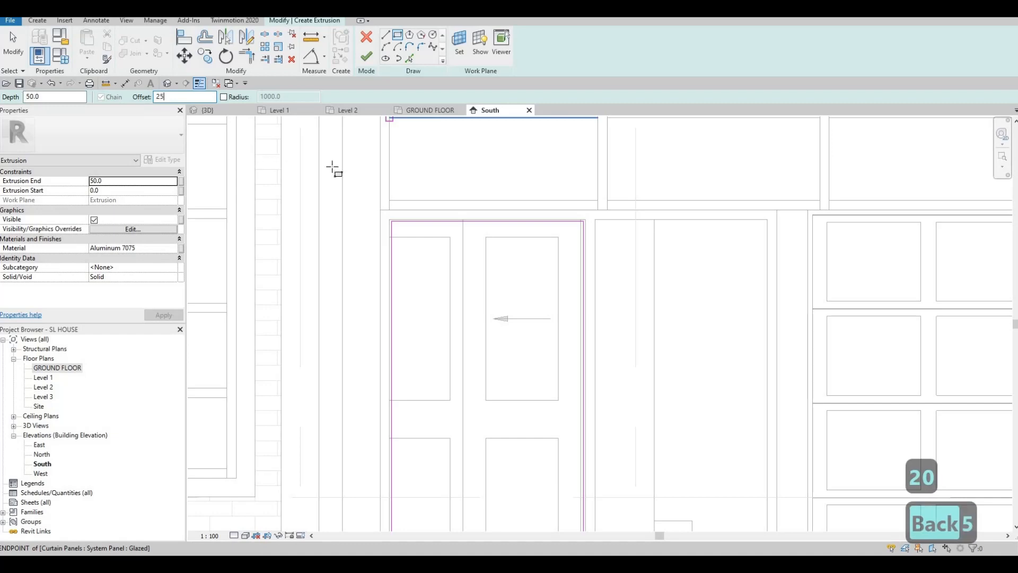
scroll(359, 207, "up", 3)
left_click(375, 200)
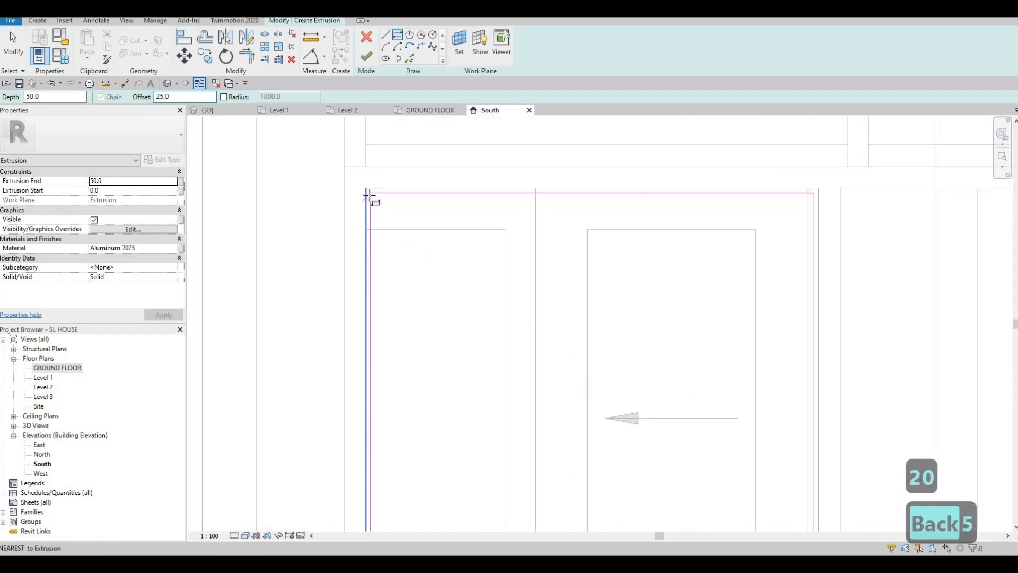
scroll(480, 284, "down", 2)
middle_click_drag(573, 419, 469, 112)
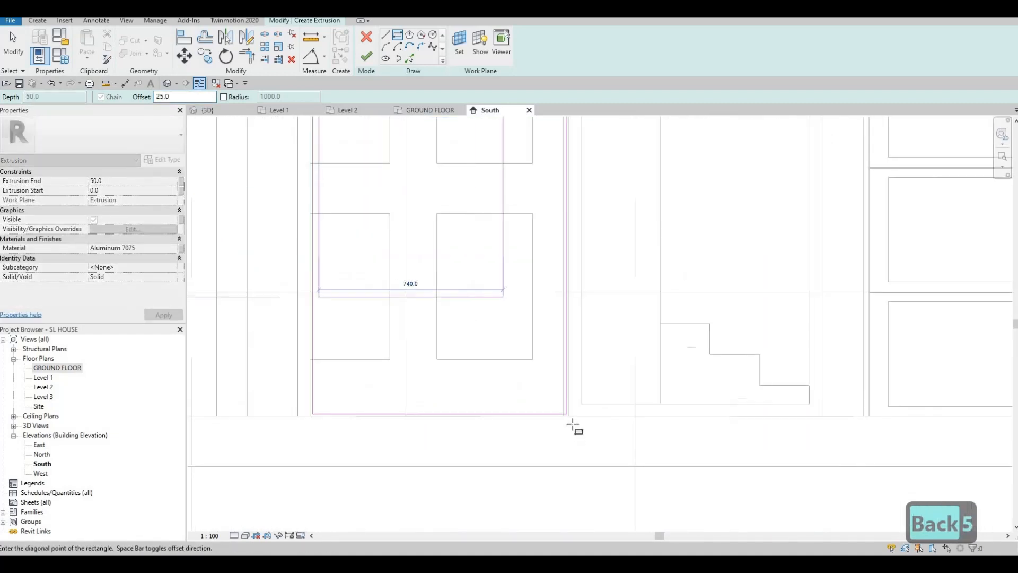
scroll(571, 416, "up", 3)
left_click(572, 408)
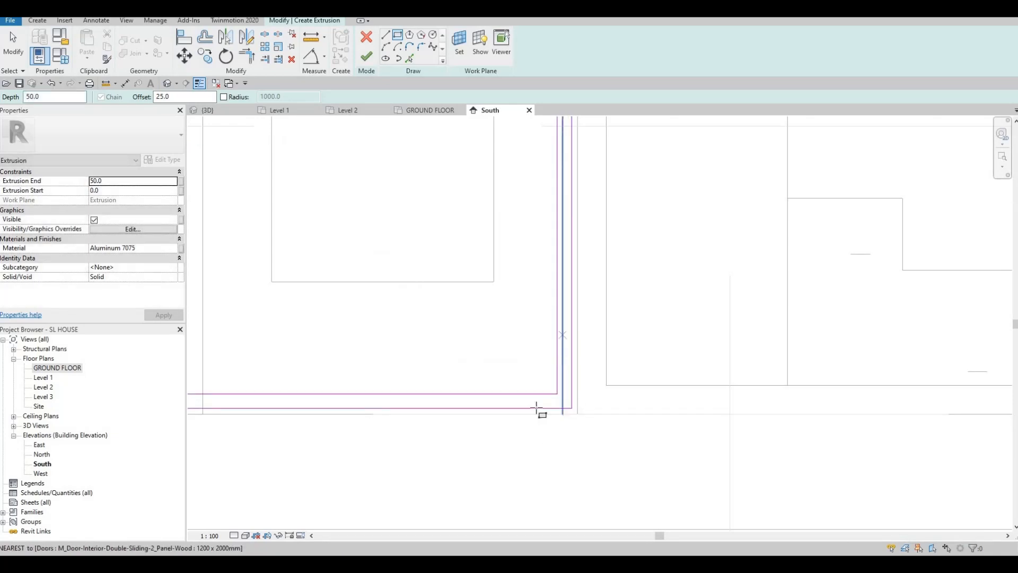
scroll(534, 468, "down", 4)
scroll(529, 325, "down", 2)
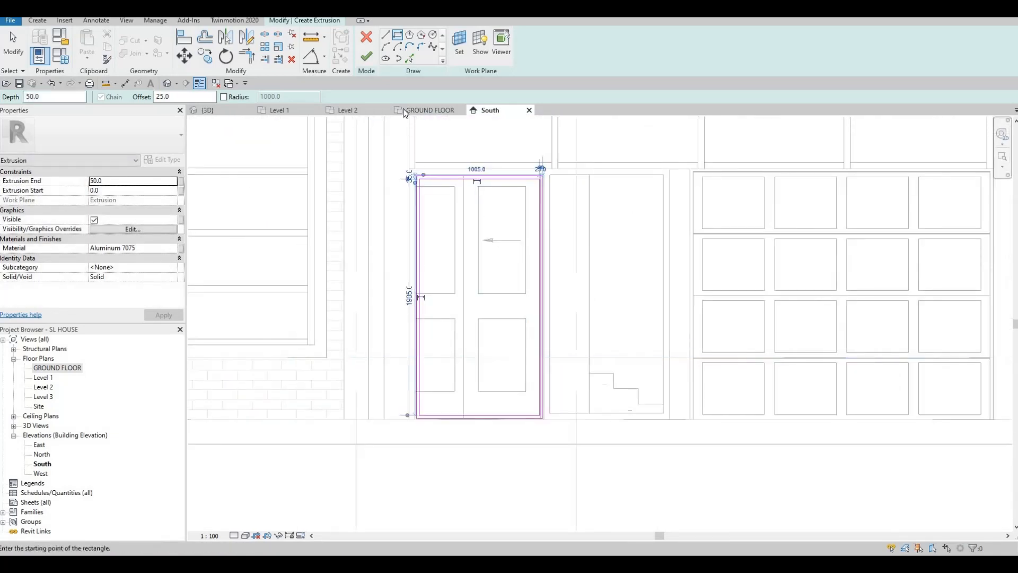
left_click(367, 56)
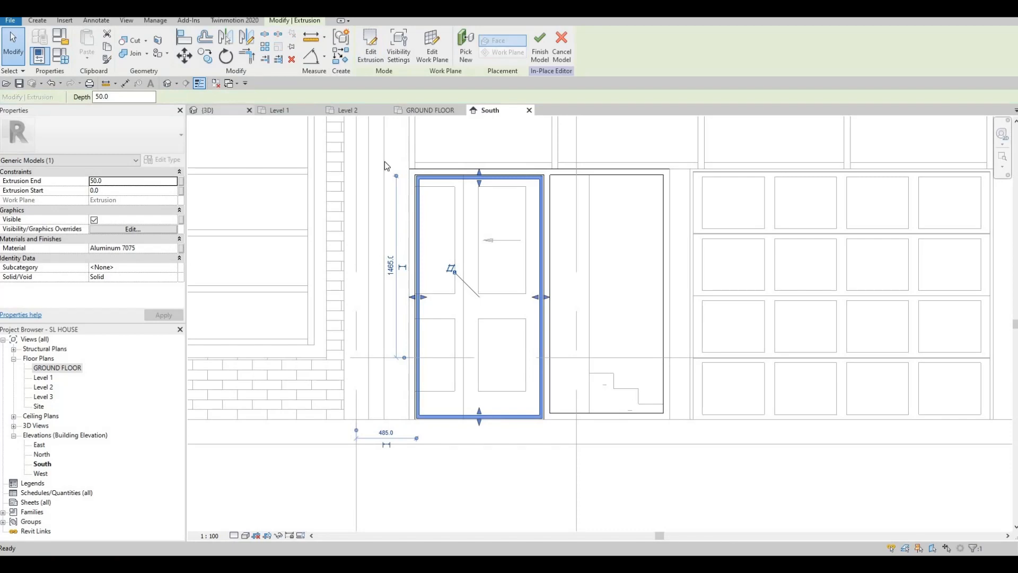
- In the 3D view, stretch the leaf frame's faces into the opening to an extrusion end of about -37 mm and start of -100 mm
left_click(208, 110)
middle_click_drag(534, 358, 672, 369, "shift")
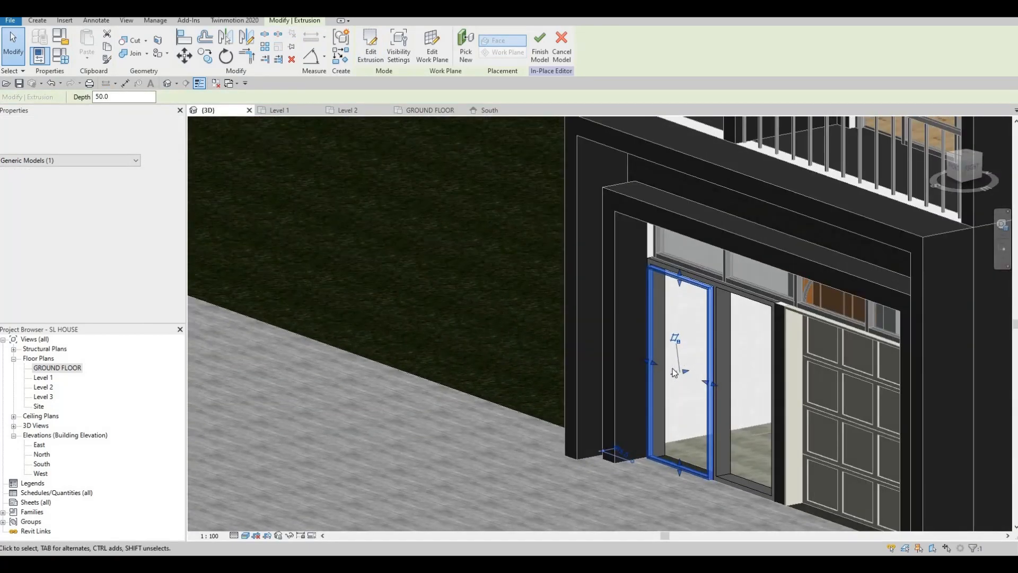
scroll(672, 366, "up", 3)
mouse_move(672, 365)
left_mouse_down()
mouse_move(691, 361)
mouse_move(671, 365)
mouse_move(673, 384)
left_mouse_up()
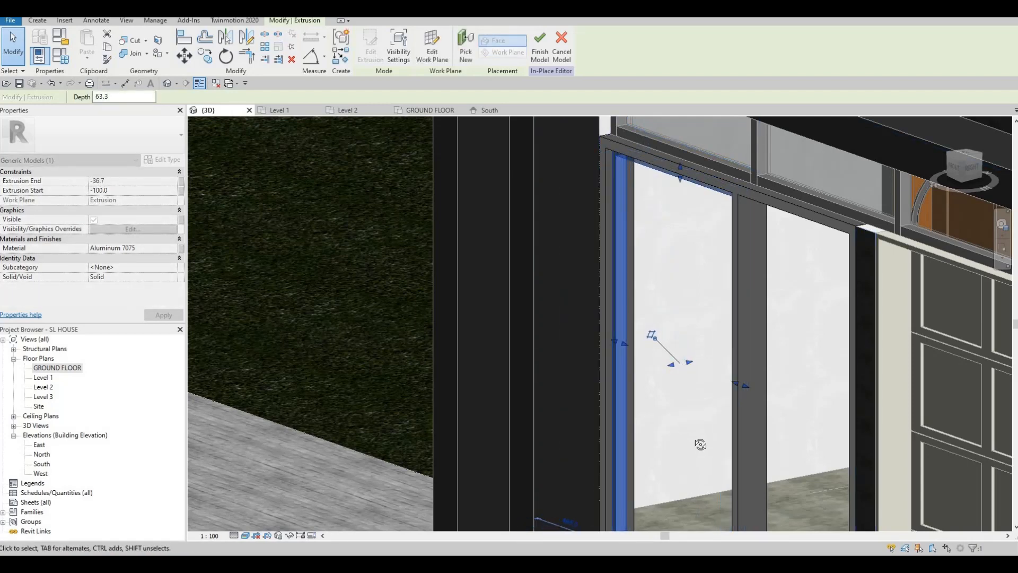
middle_click_drag(702, 443, 734, 466, "shift")
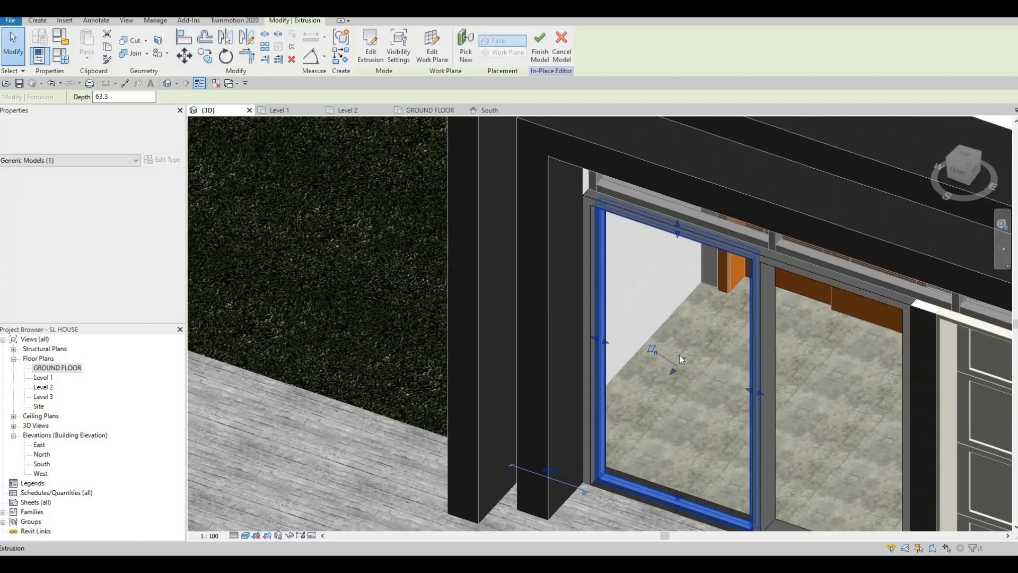
scroll(684, 358, "up", 1)
scroll(681, 356, "up", 2)
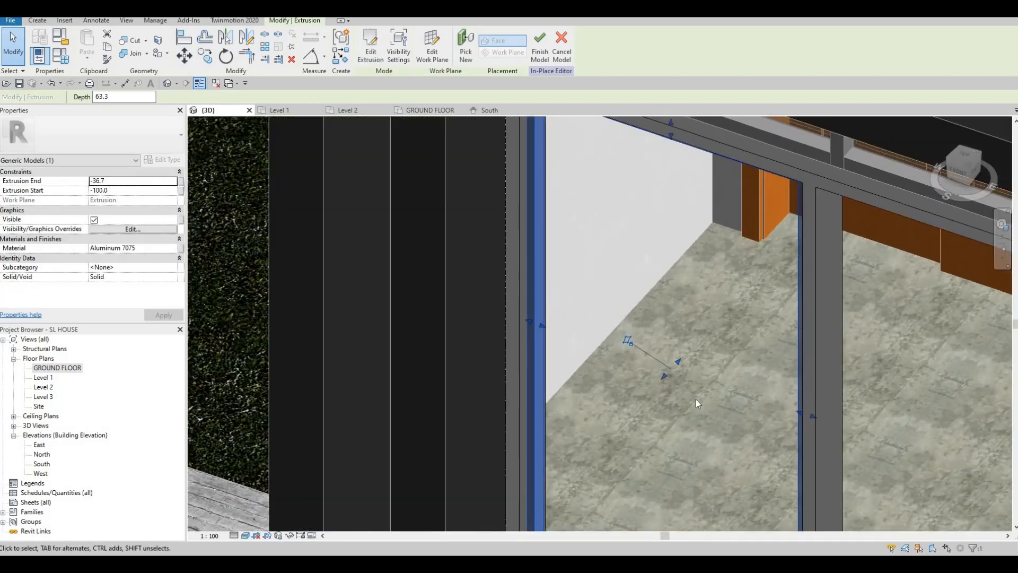
middle_click_drag(655, 250, 643, 298)
scroll(643, 298, "down", 2)
scroll(644, 298, "down", 1)
middle_click_drag(739, 400, 698, 308)
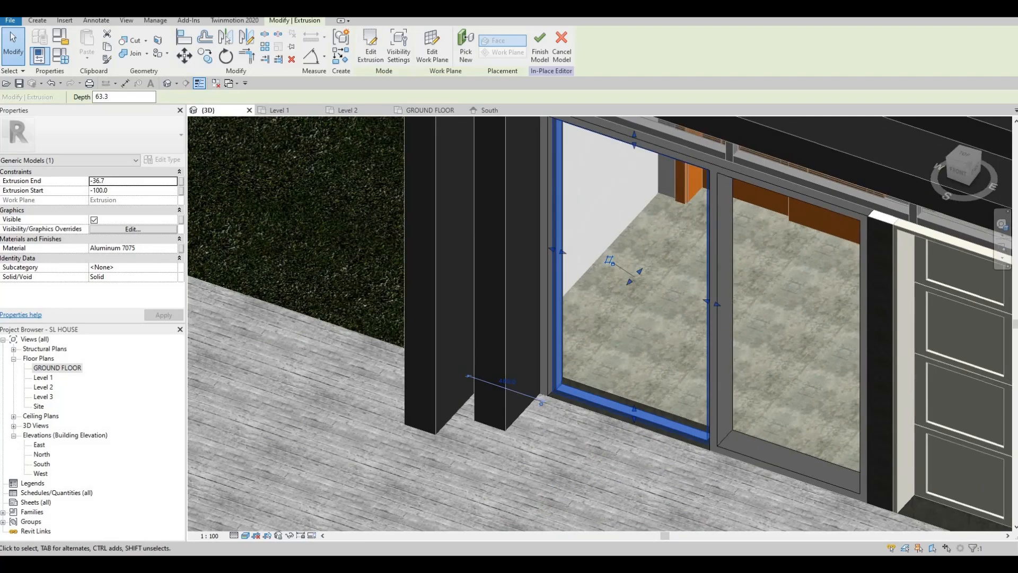
- In the GROUND FLOOR plan, stretch the door leaf frame's inner and outer faces to a depth of about 105 mm
double_click(60, 368)
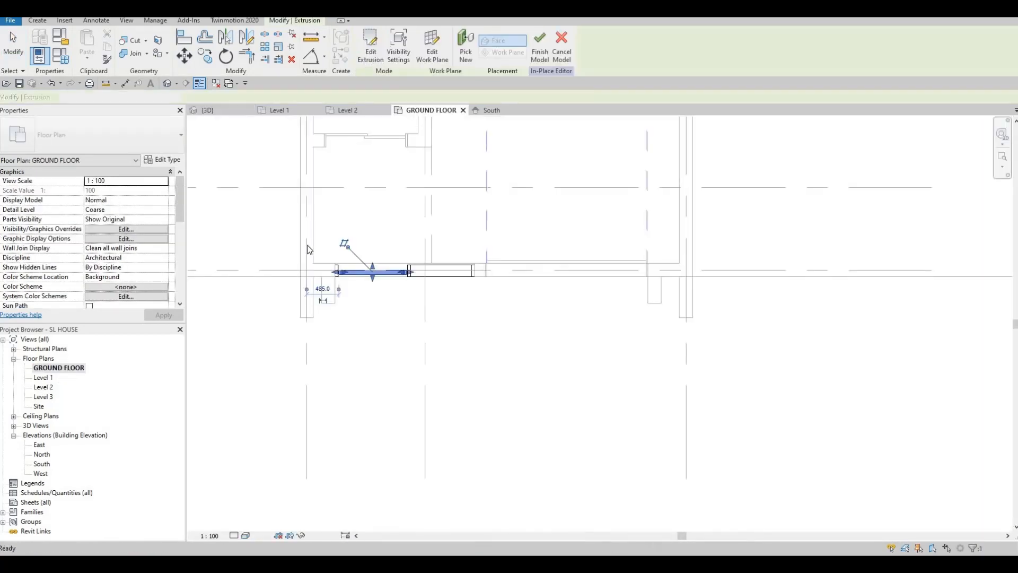
scroll(415, 302, "up", 4)
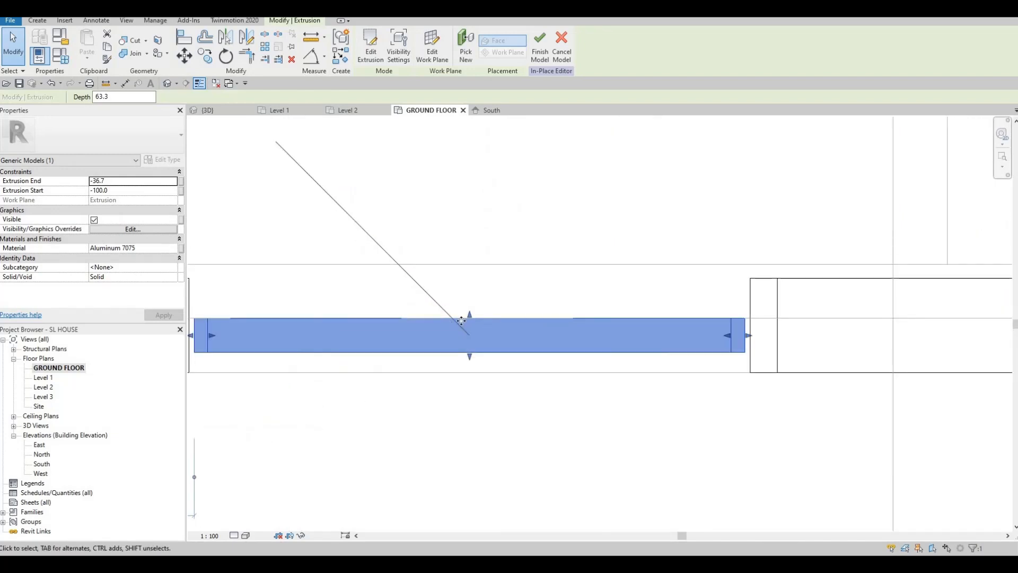
left_click_drag(472, 313, 471, 298)
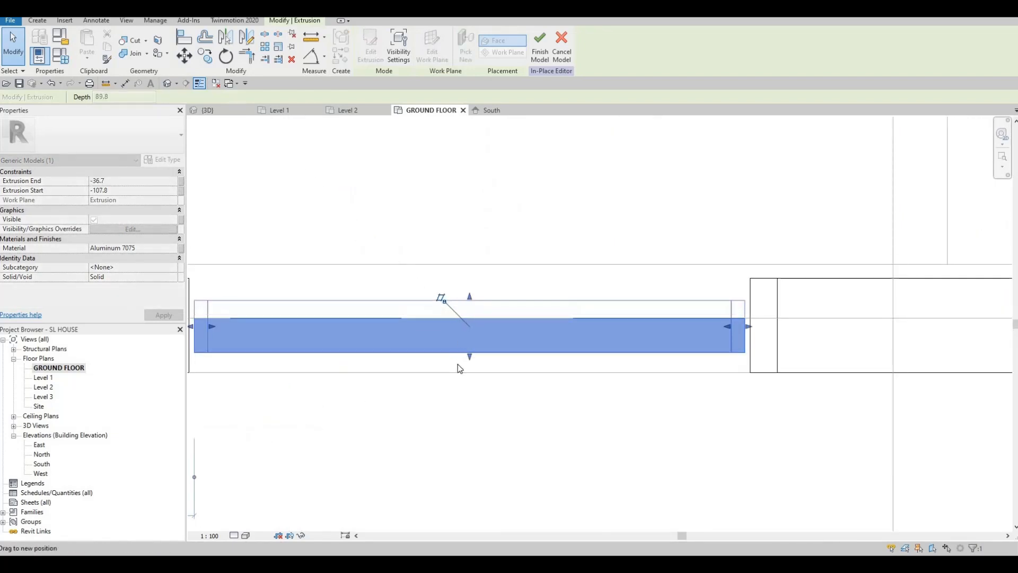
left_click_drag(472, 356, 471, 358)
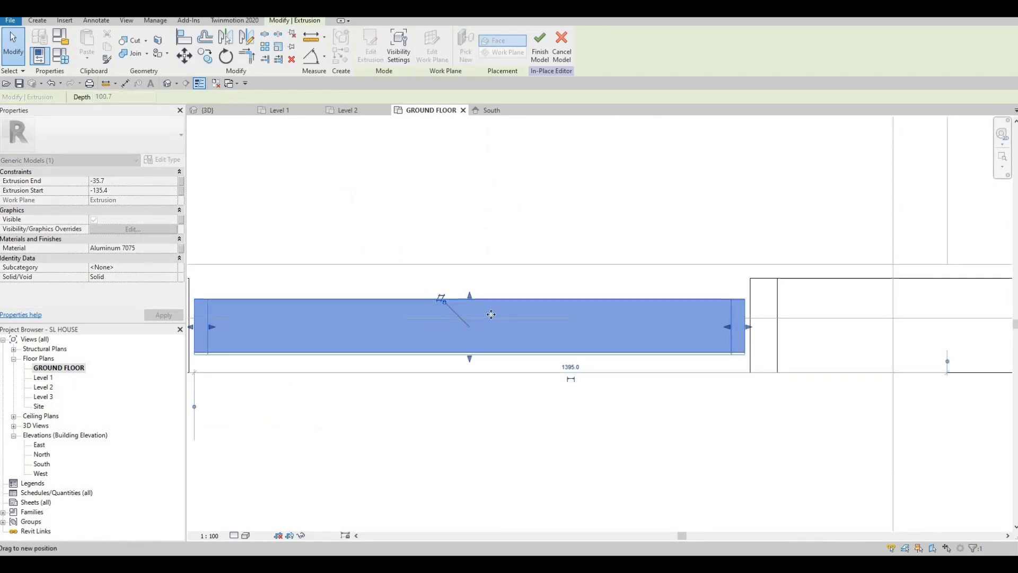
scroll(400, 314, "down", 3)
key("Escape")
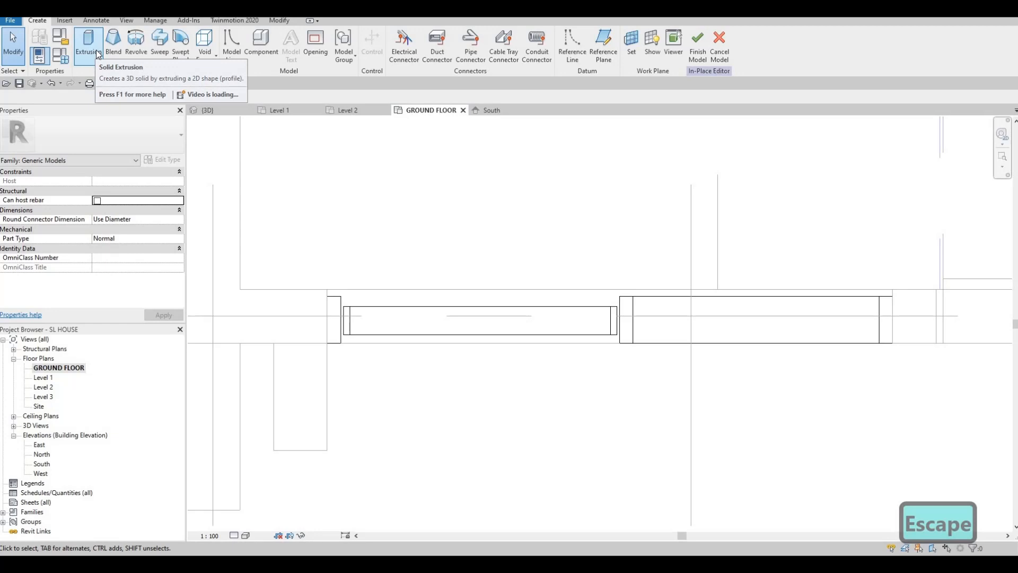
- Start a new extrusion and sketch a rectangle about 40 mm wide near the leaf frame's left stile, spanning the frame's full depth
left_click(97, 52)
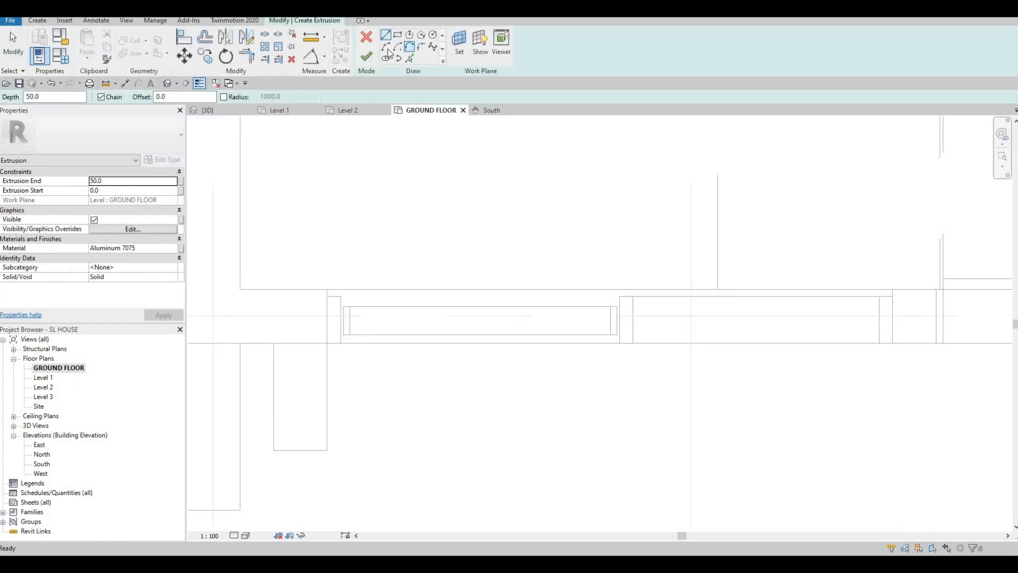
left_click(398, 35)
scroll(325, 311, "up", 3)
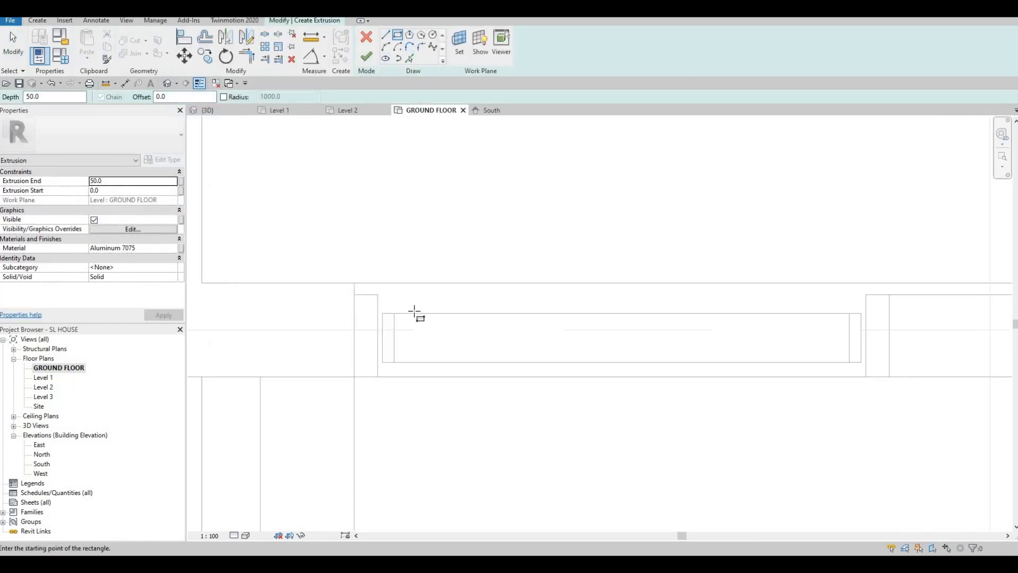
left_click(413, 313)
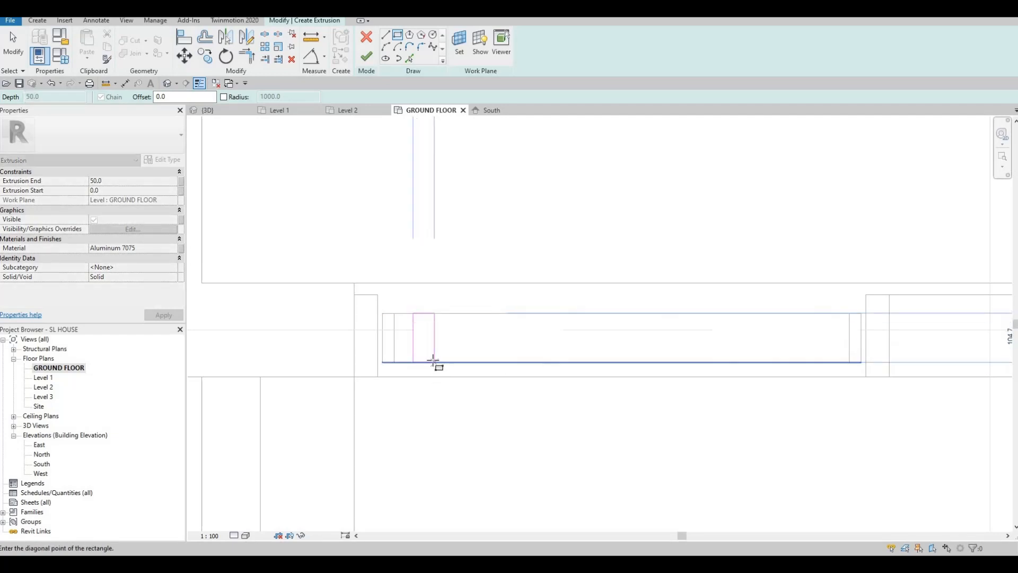
left_click(433, 362)
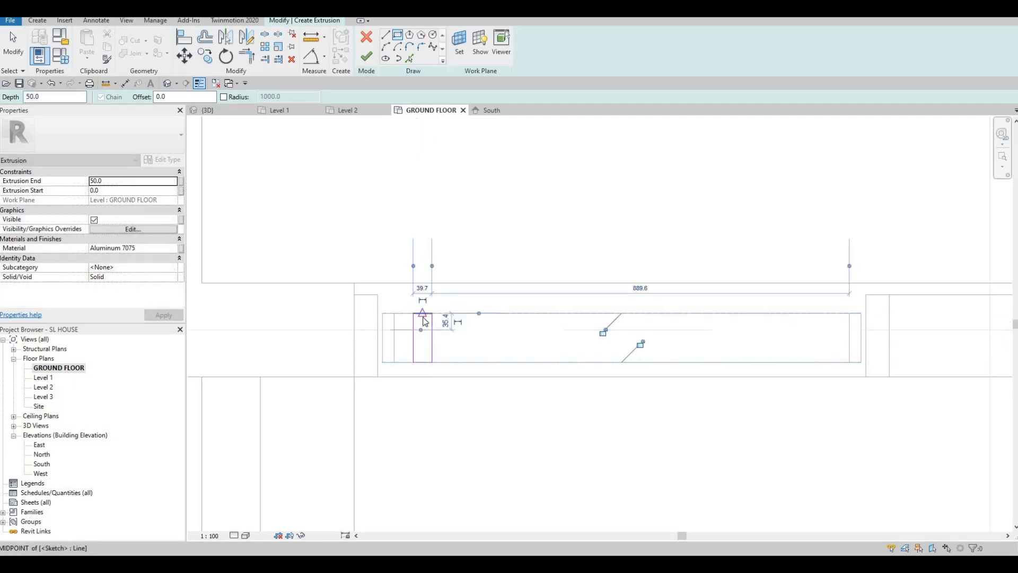
key("Escape")
scroll(426, 318, "up", 2)
key("Escape")
- Nudge the sketched rectangle's two short edges inward by three increments each, to a depth of about 90 mm
left_click(422, 312)
key("Down")
key("Down")
key("Down")
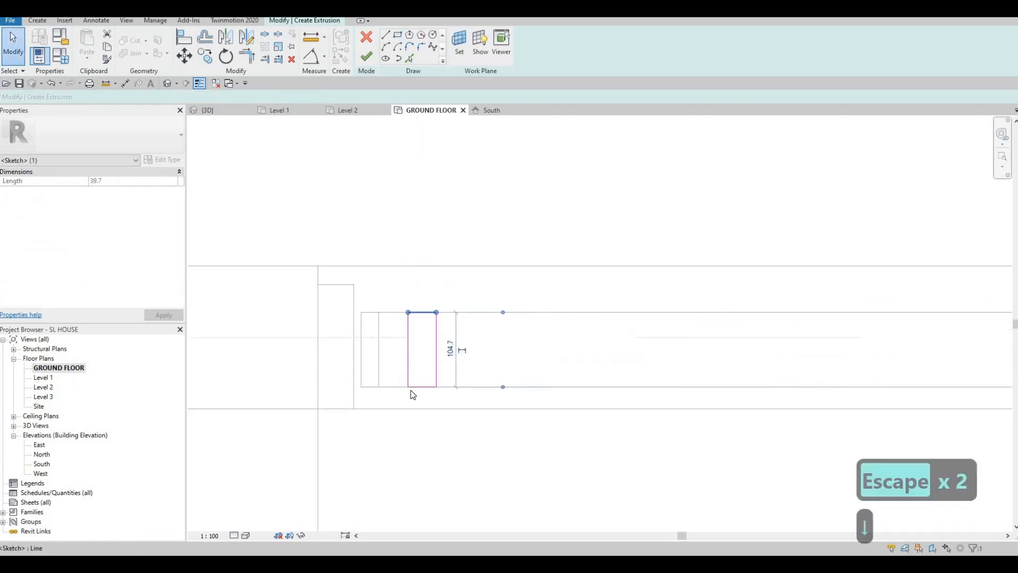
left_click(430, 387)
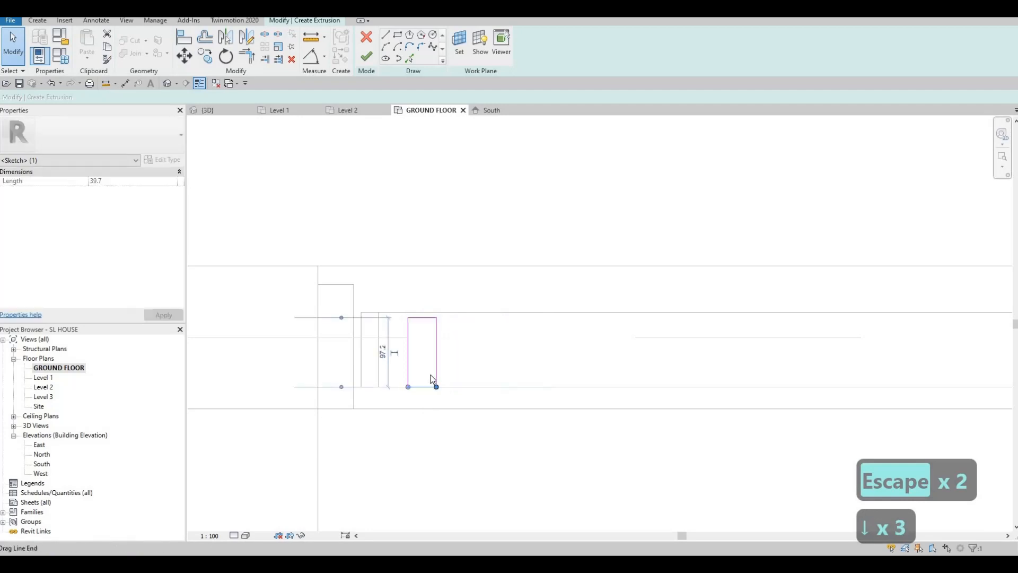
key("Up")
key("Up")
key("Up")
- Set the sketched slat rectangle's width to 40 mm
left_click(441, 346)
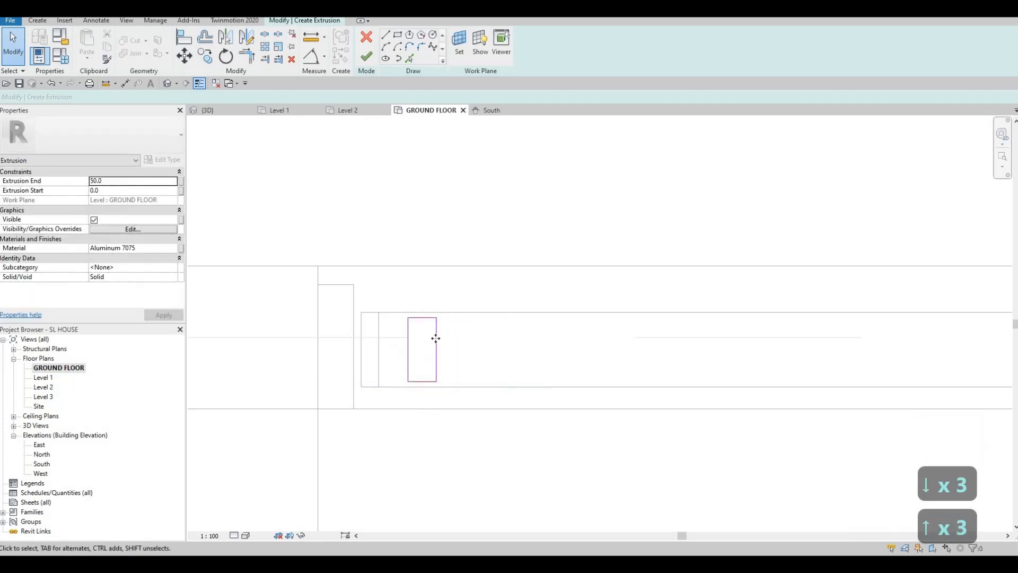
left_click(435, 340)
left_click(407, 289)
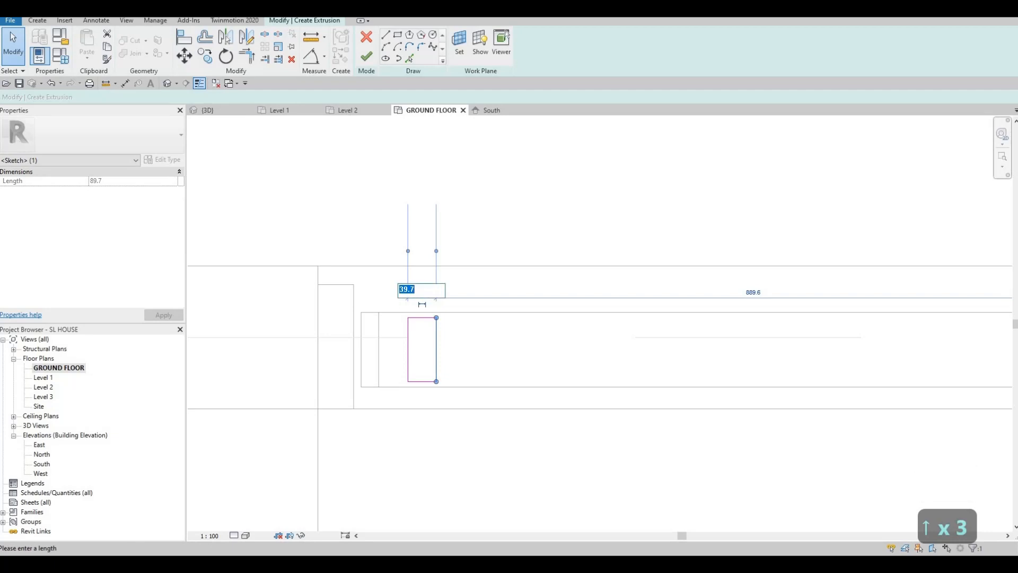
type("40")
key("Return")
key("Escape")
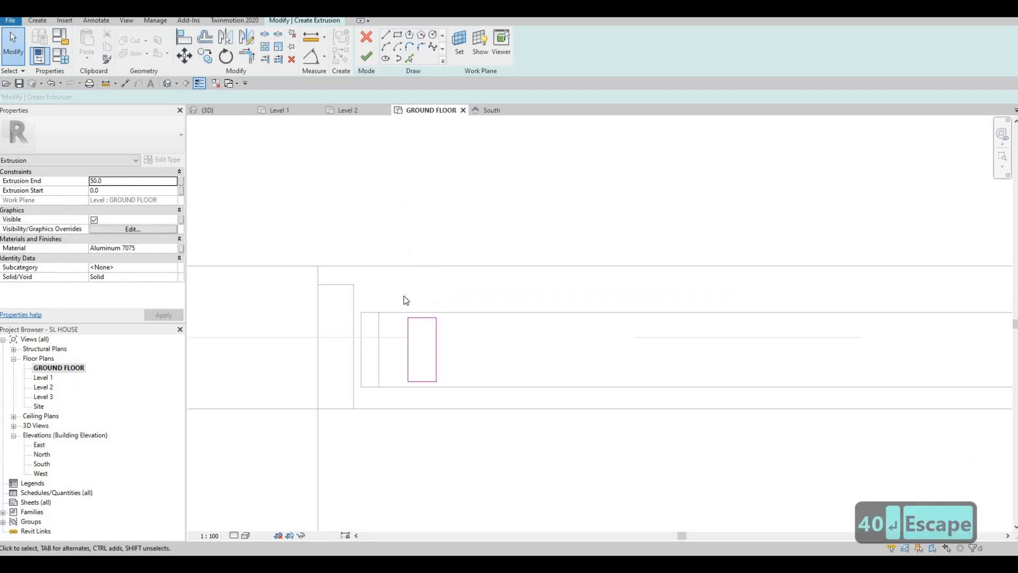
key("Escape")
key("Escape")
scroll(376, 298, "down", 1)
left_click_drag(386, 286, 430, 381)
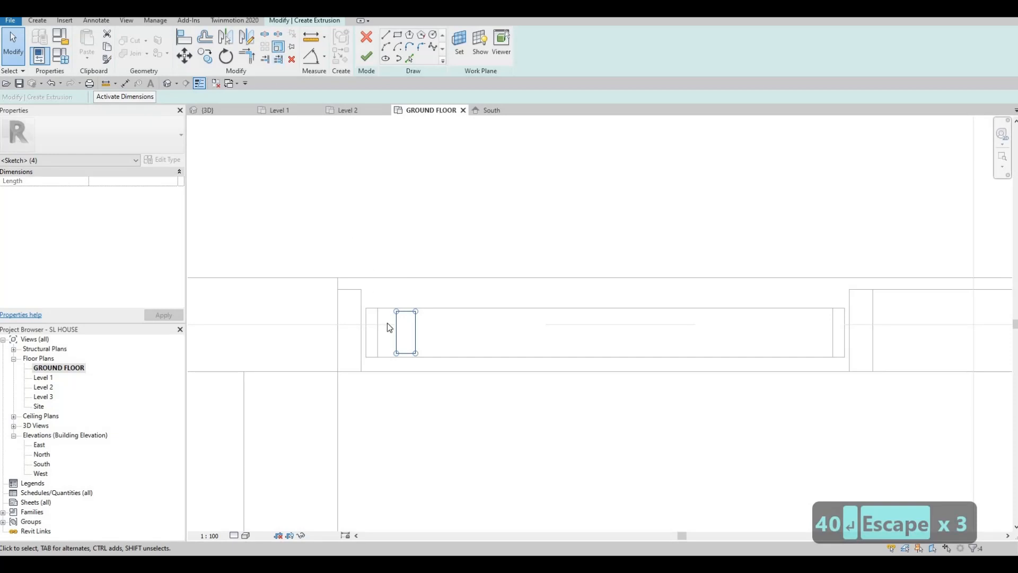
key("Escape")
key("Escape")
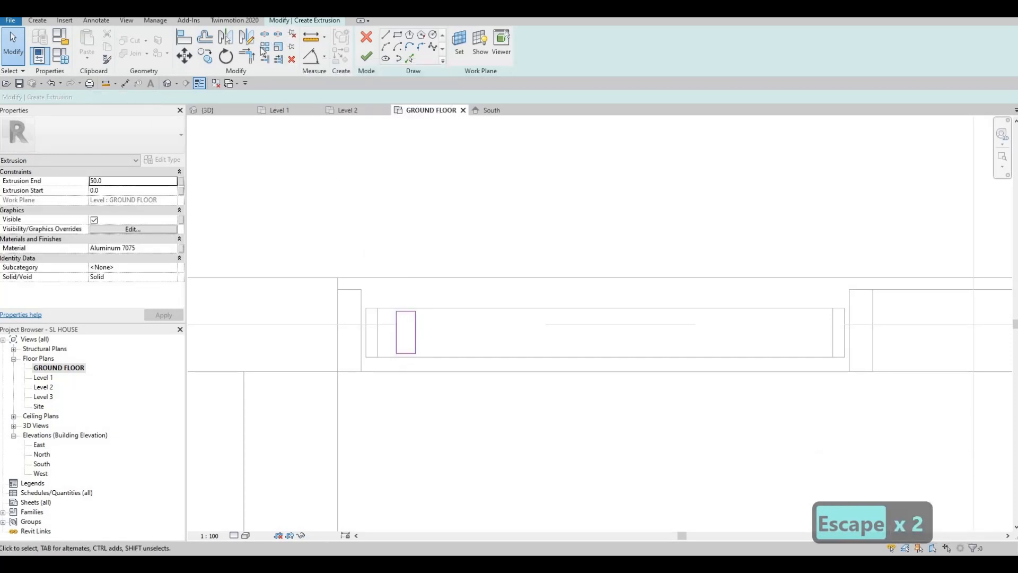
left_click(264, 46)
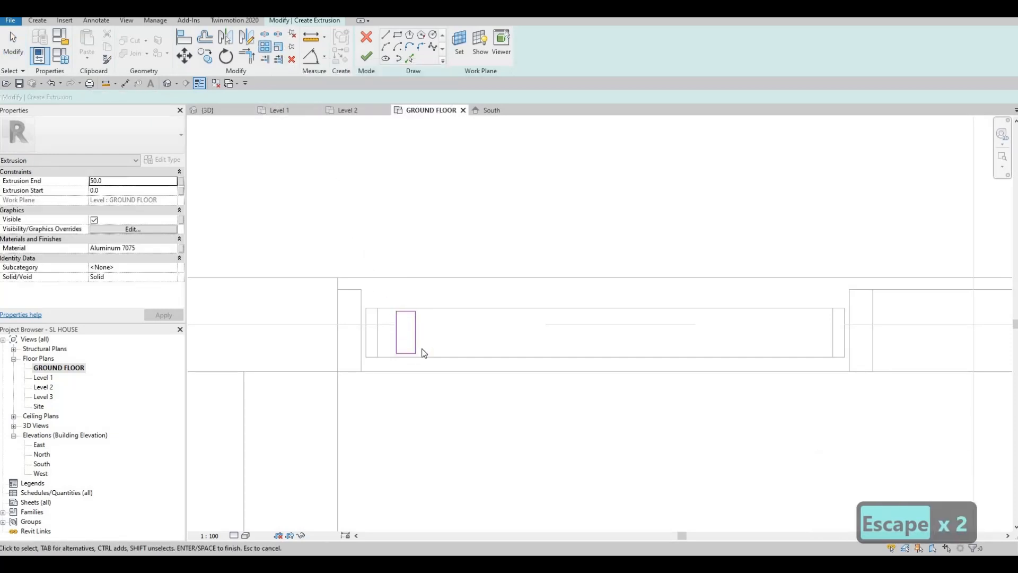
left_click_drag(436, 370, 385, 284)
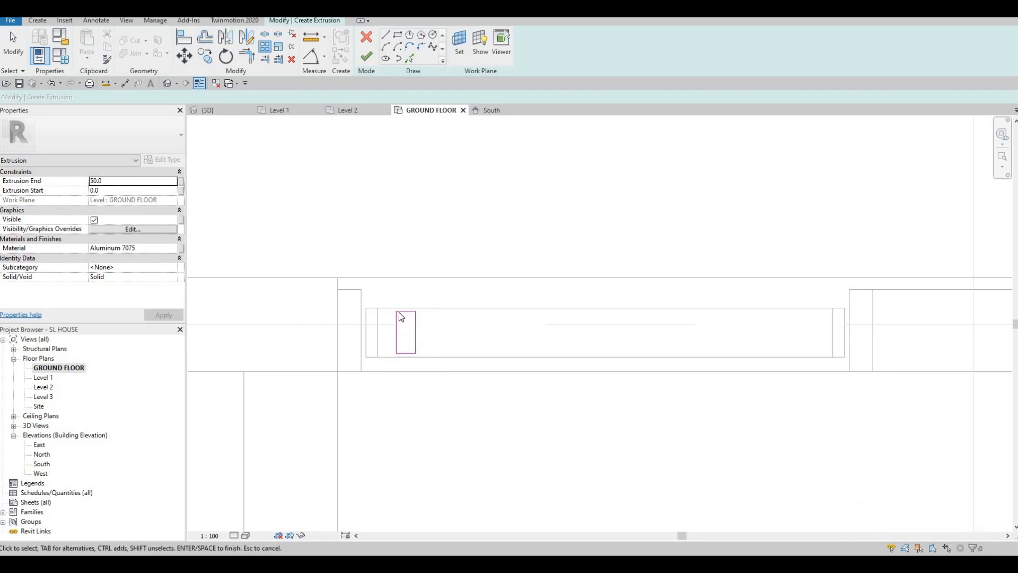
key("Escape")
key("Escape")
key("Tab")
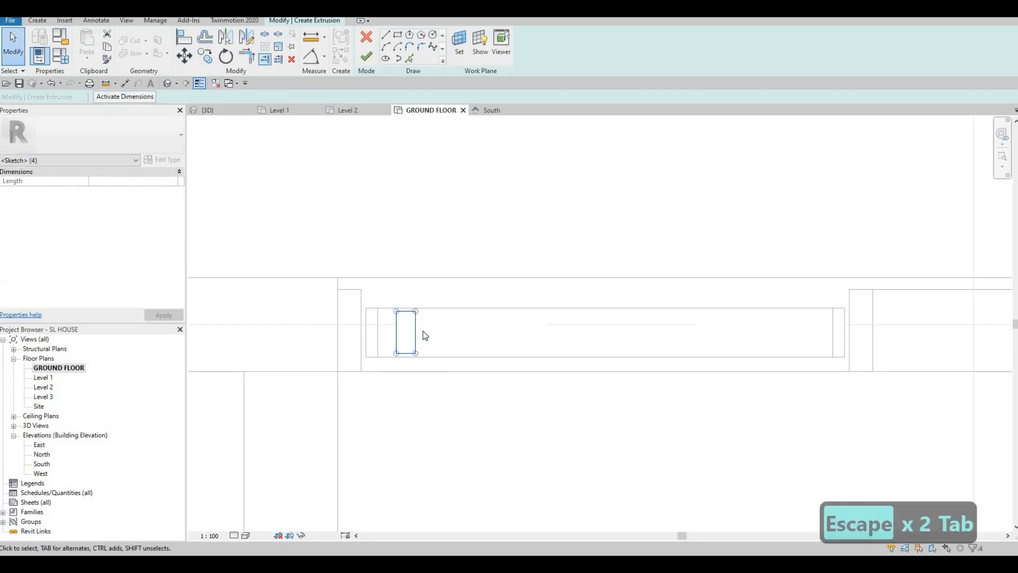
key("Escape")
key("Escape")
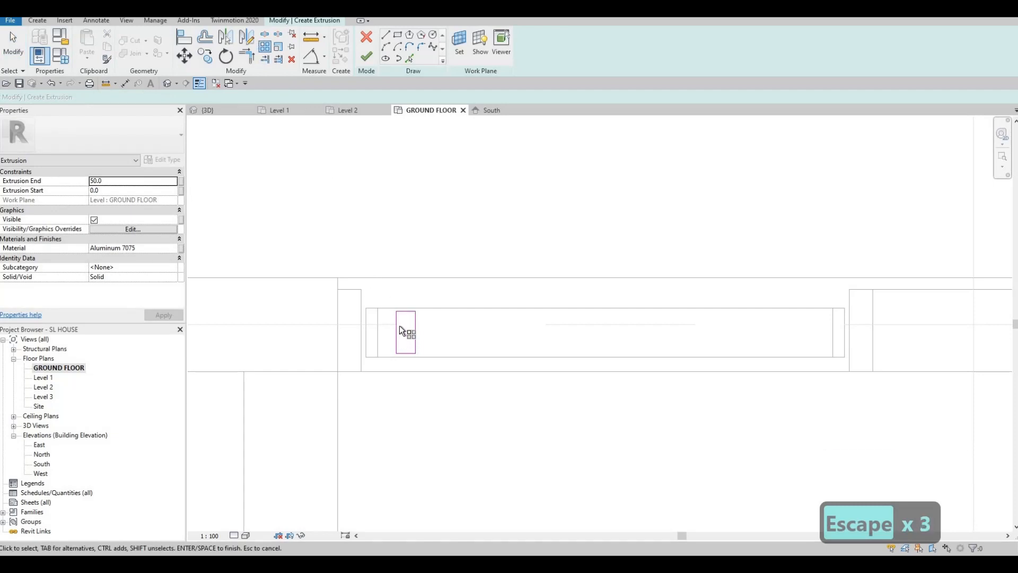
scroll(400, 325, "up", 2)
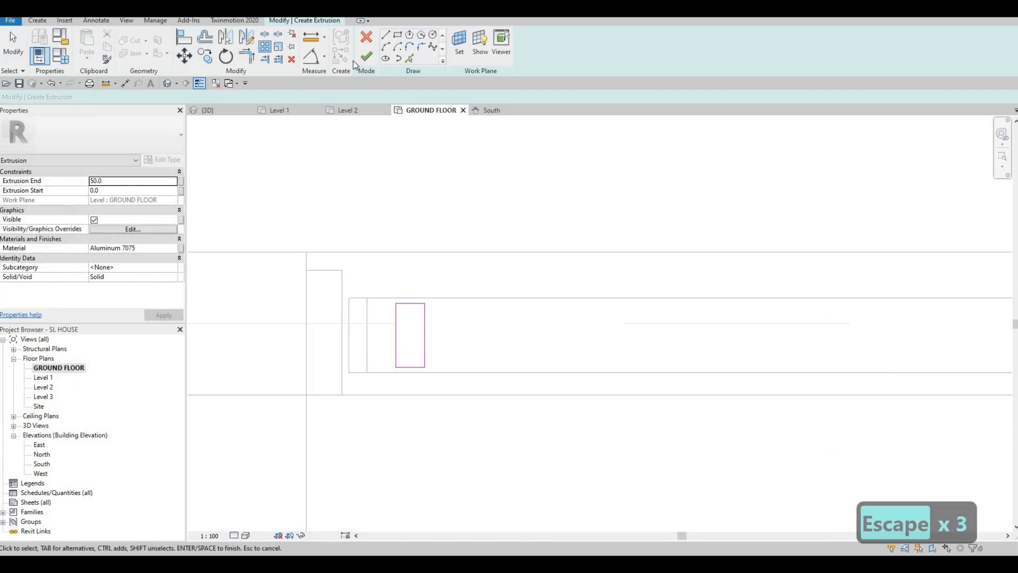
- Finish the slat extrusion and, in the 3D view, stretch its top upward to an extrusion end of about 1850 mm
key("Escape")
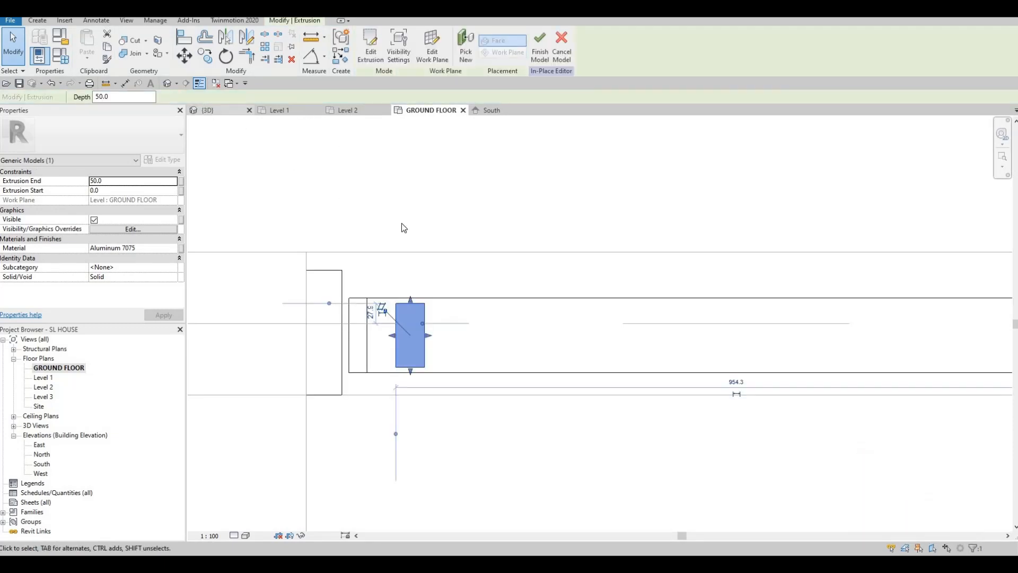
left_click(208, 110)
middle_click_drag(557, 386, 523, 419)
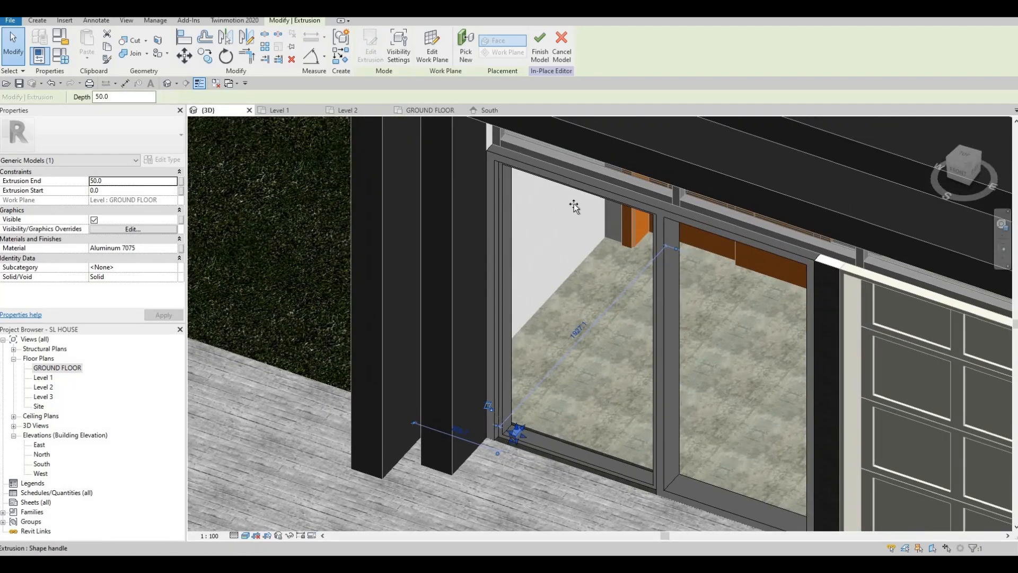
left_click_drag(574, 205, 560, 174)
- Align the slat's top face with the underside of the leaf frame's top rail
middle_click_drag(486, 389, 508, 350, "shift")
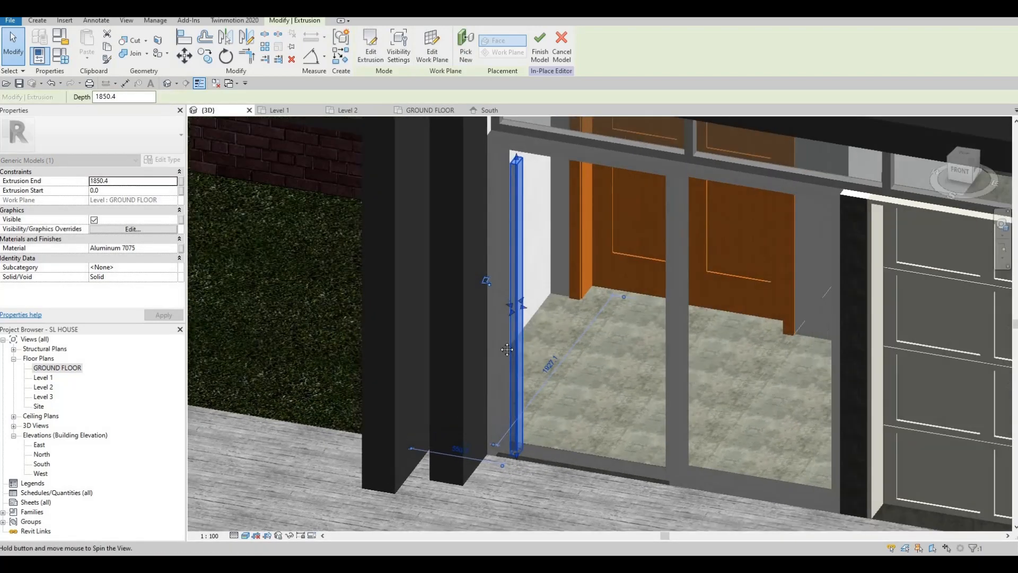
middle_click_drag(533, 303, 530, 272, "shift")
middle_click_drag(552, 132, 507, 252)
scroll(504, 246, "up", 1)
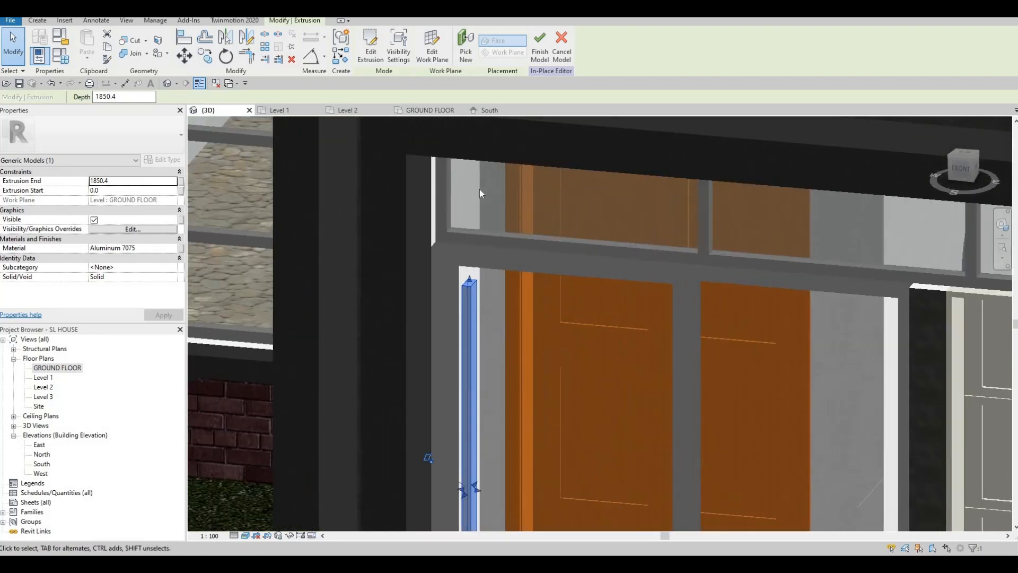
middle_click_drag(480, 294, 457, 255, "shift")
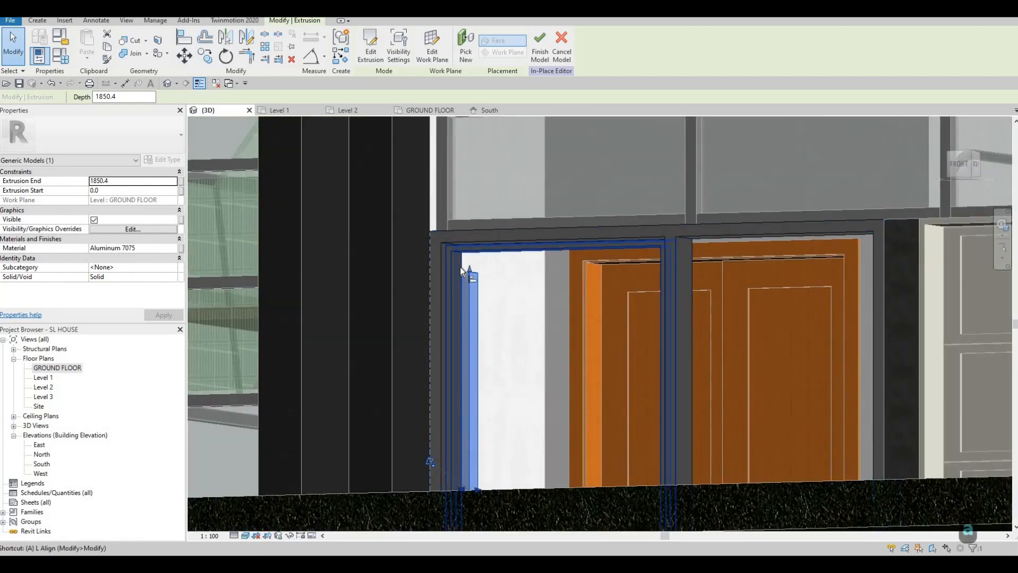
key("a")
key("l")
scroll(480, 240, "up", 2)
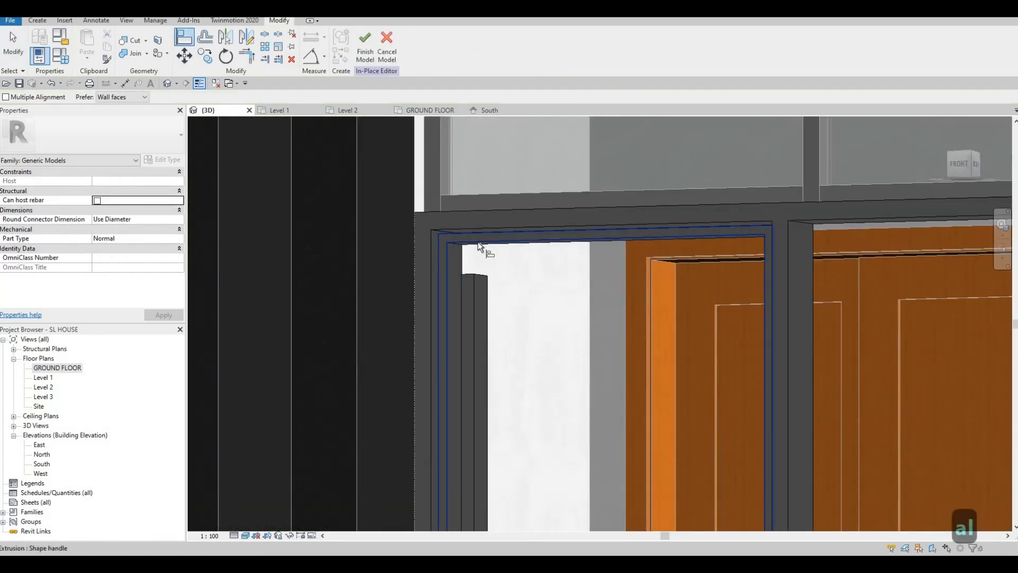
key("Tab")
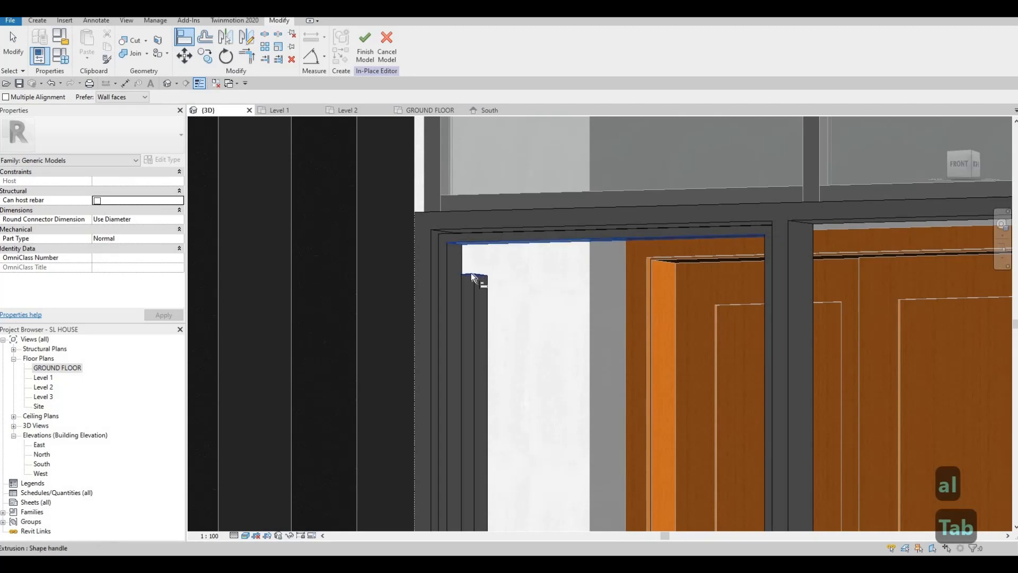
key("Escape")
key("Escape")
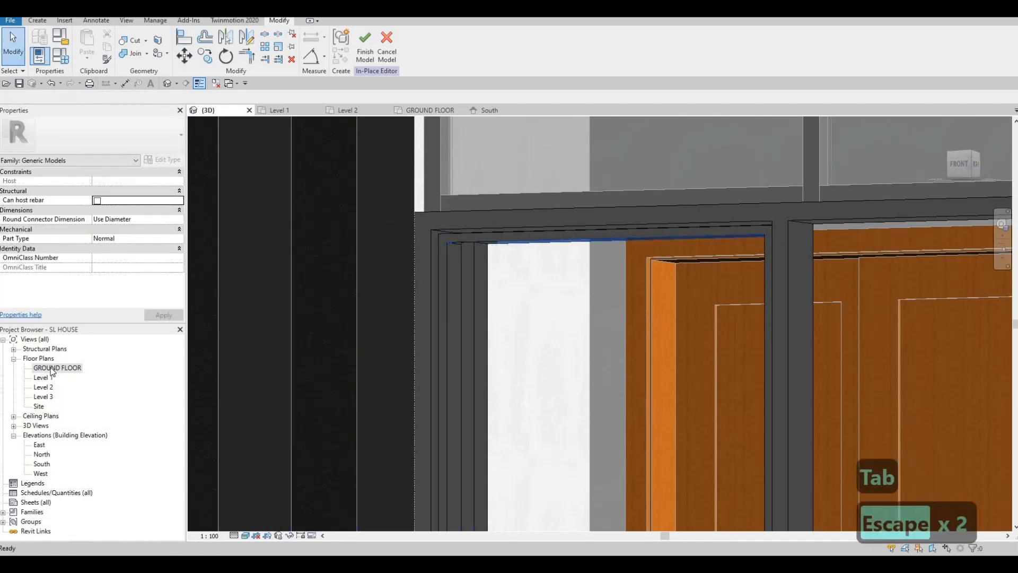
- In the GROUND FLOOR plan, array the slat as 10 grouped copies, placing the last beside the leaf frame's right stile, and return to 3D
double_click(50, 371)
key("Escape")
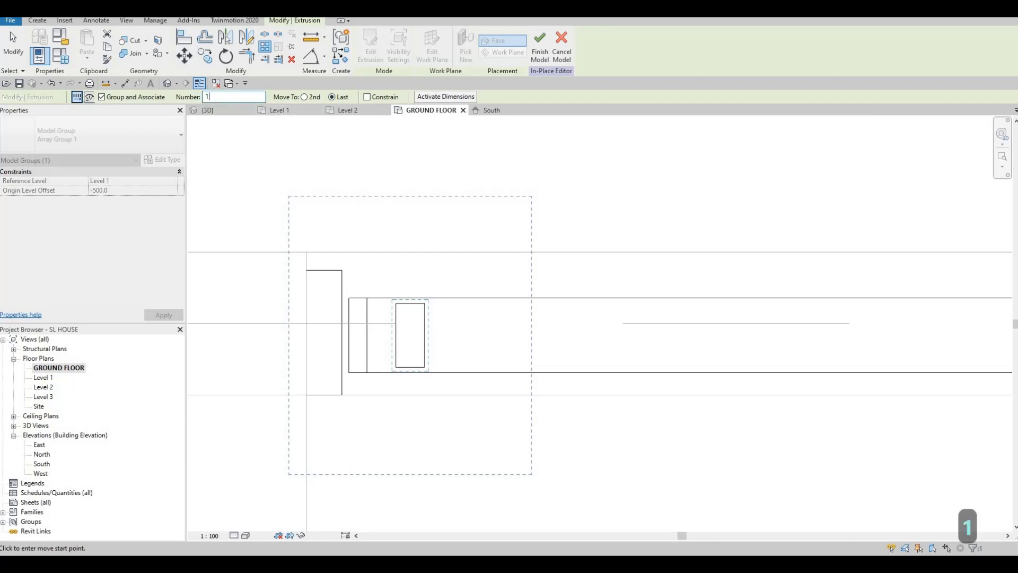
type("0")
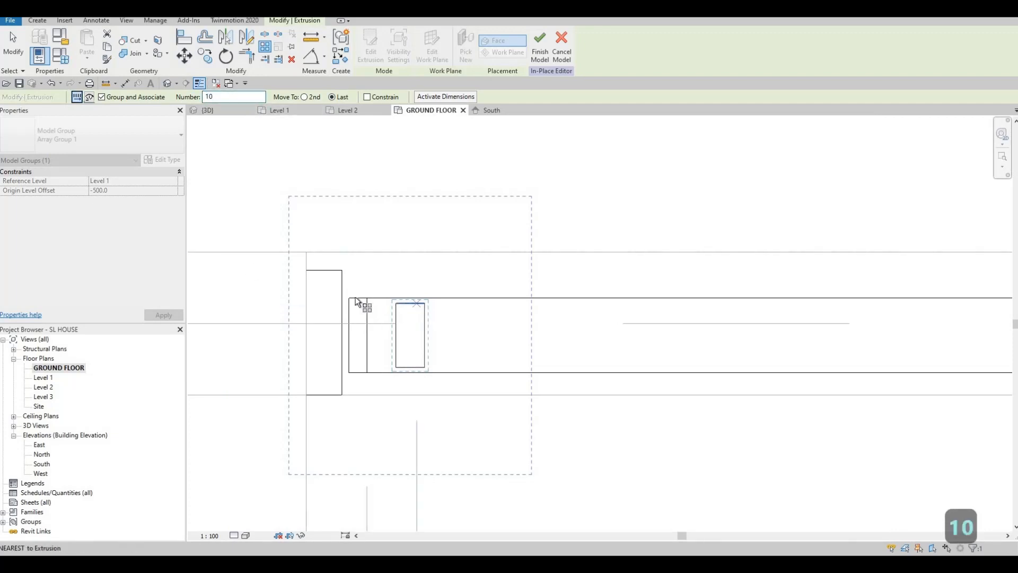
left_click(410, 303)
scroll(642, 288, "down", 1)
middle_click_drag(848, 316, 641, 281)
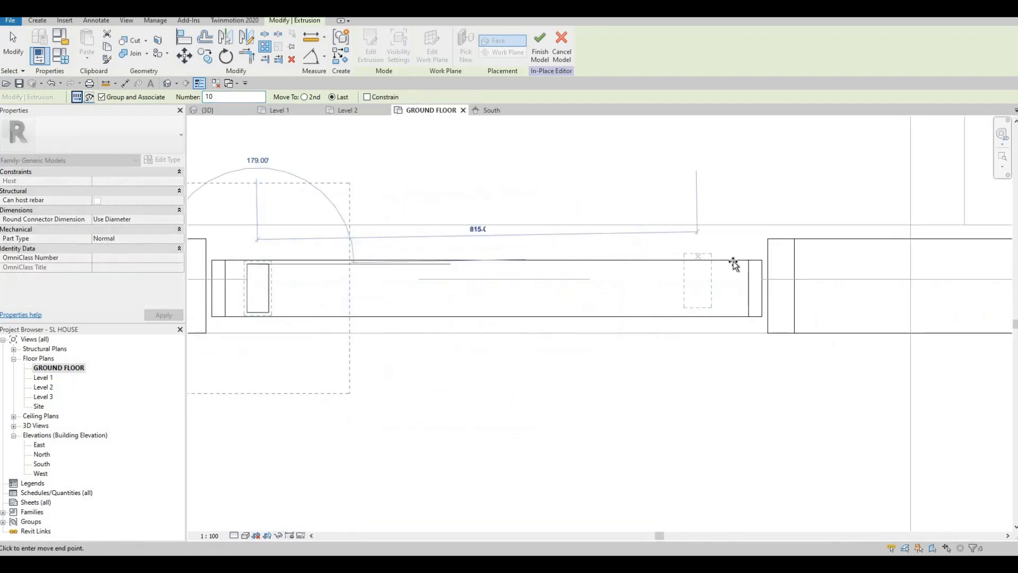
left_click(723, 287)
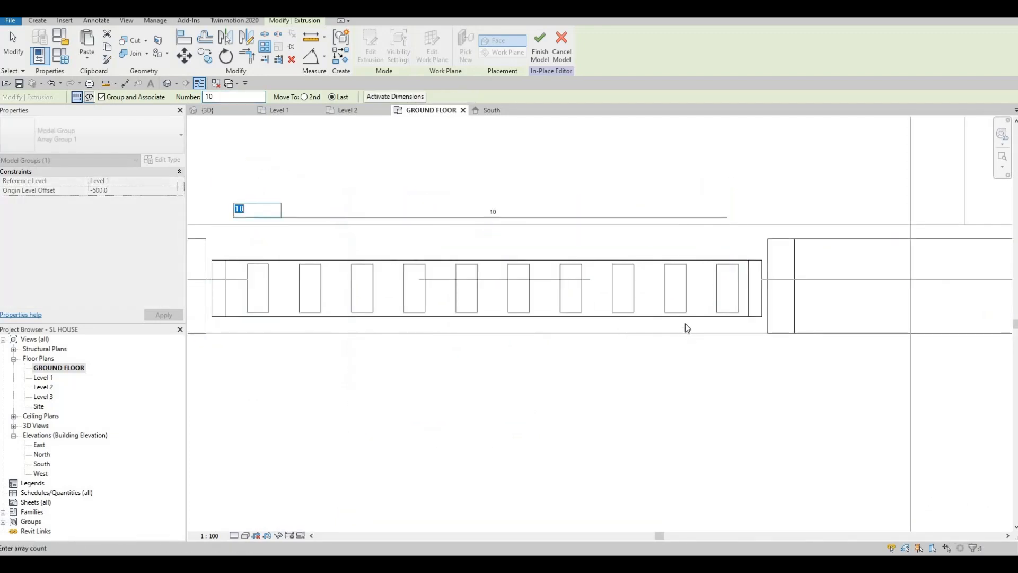
scroll(685, 324, "down", 1)
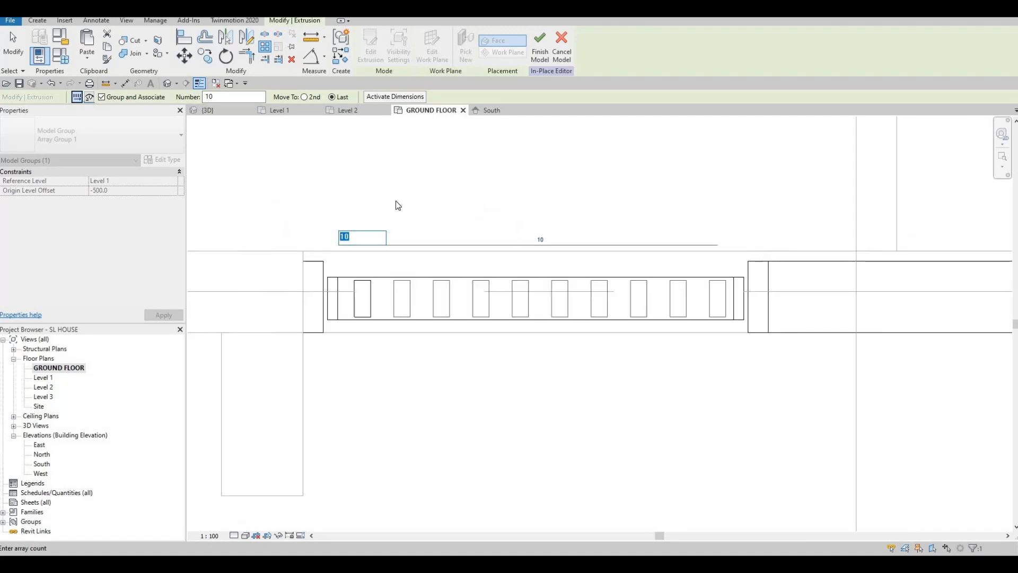
left_click(227, 111)
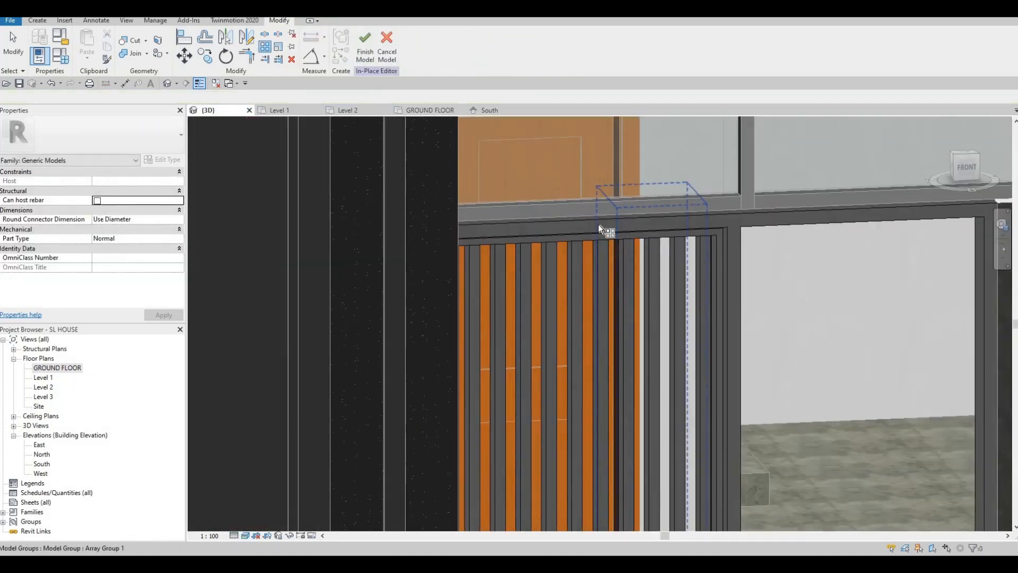
- Finish the in-place door model and inspect the slatted leaf and side panel from the front in 3D
scroll(599, 224, "down", 3)
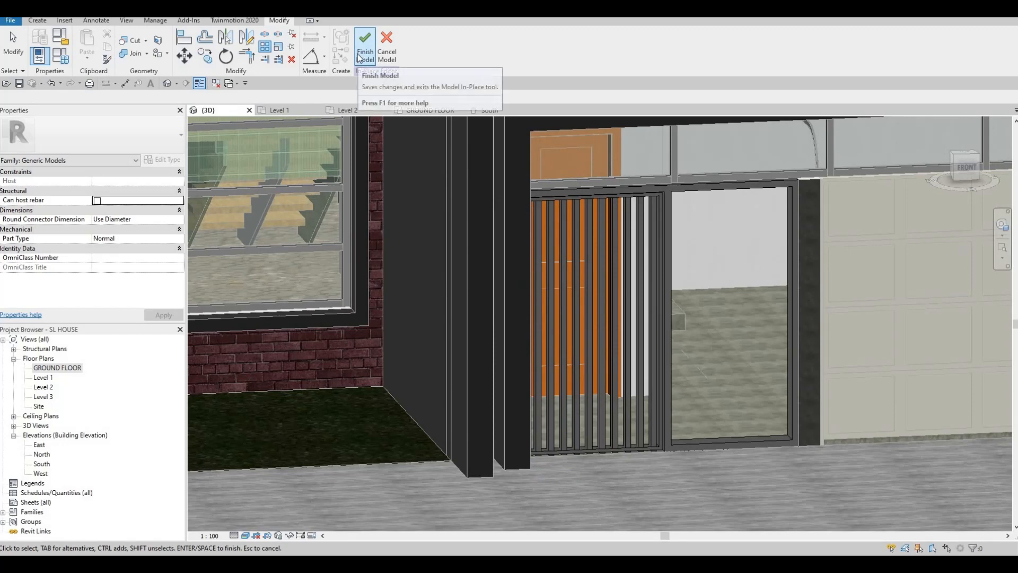
left_click(362, 57)
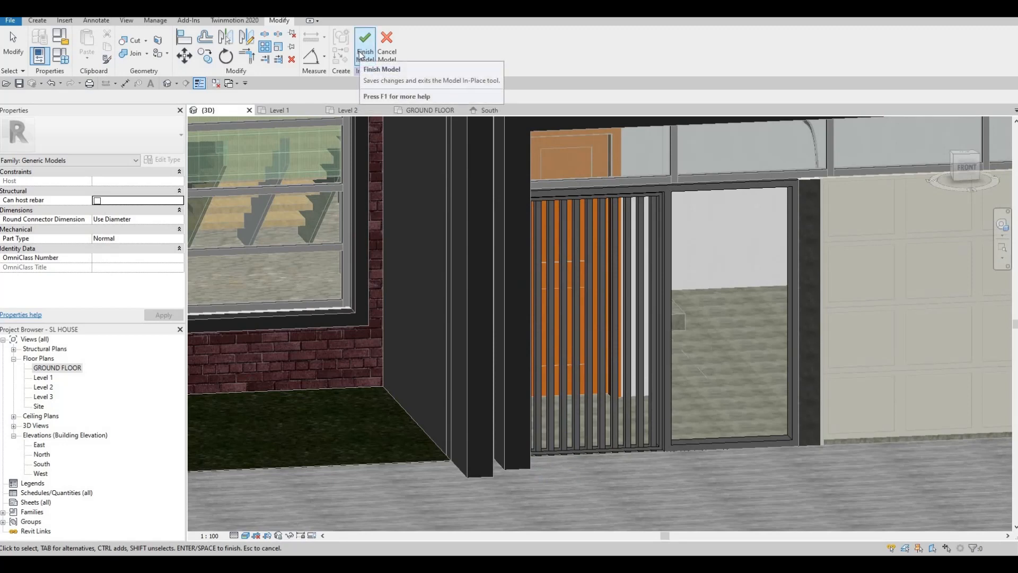
left_click(357, 57)
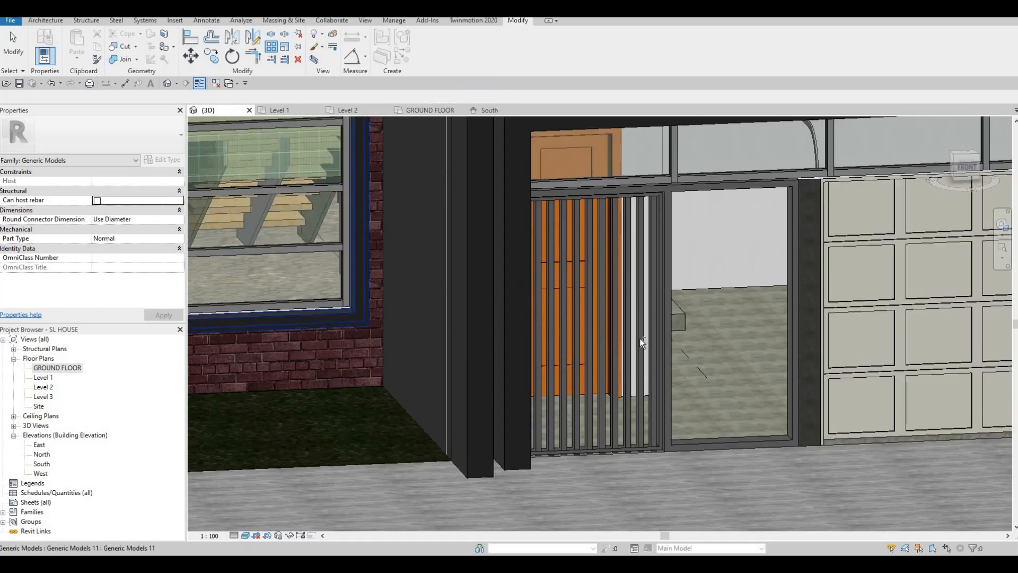
middle_click_drag(563, 364, 619, 353, "shift")
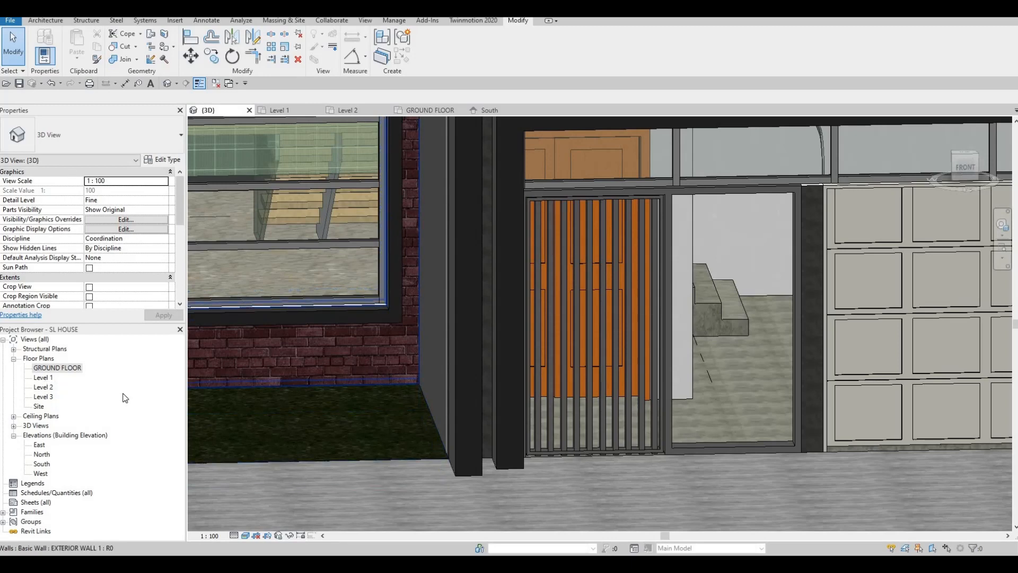
middle_click_drag(541, 412, 46, 467, "shift")
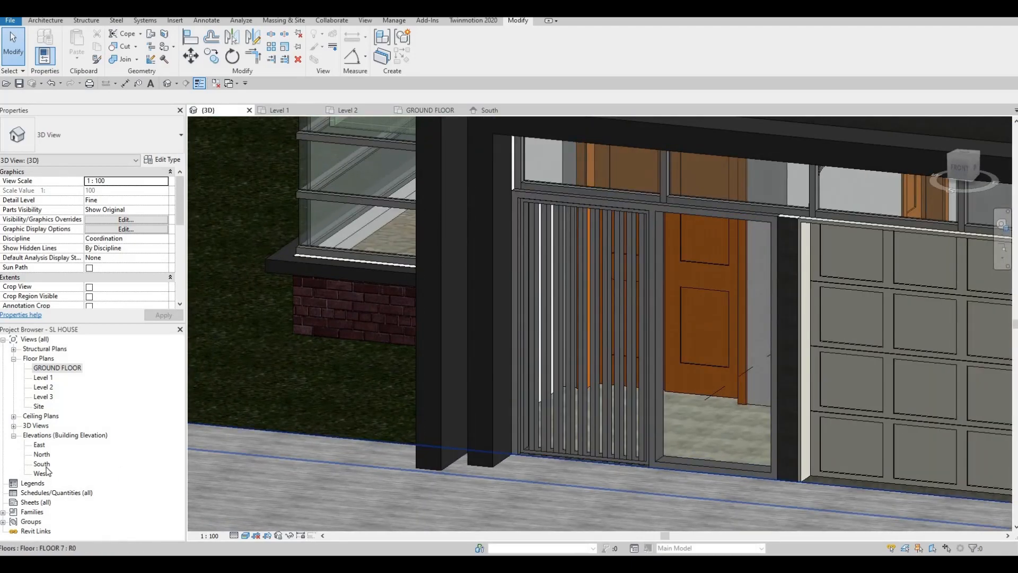
- Open the West elevation and examine the facade around its tall window for a view of the entrance door
left_click(41, 473)
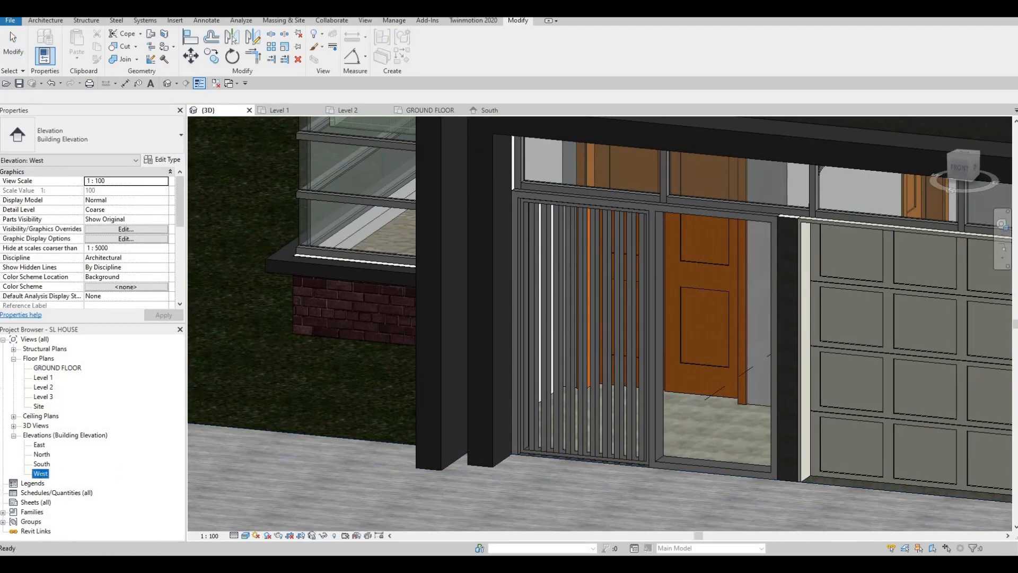
key("Up")
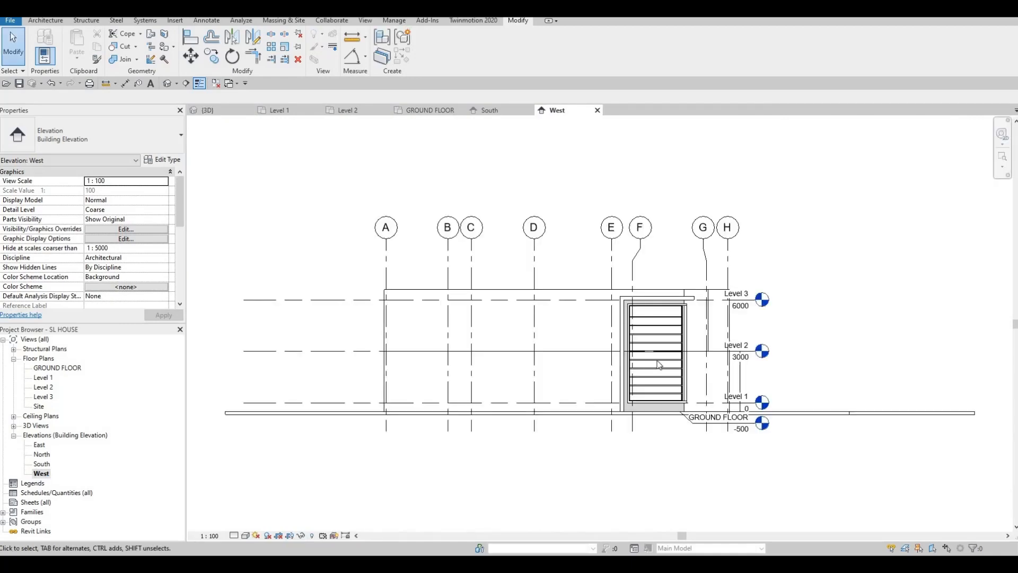
scroll(594, 327, "up", 2)
middle_click_drag(593, 327, 440, 305)
scroll(445, 307, "up", 2)
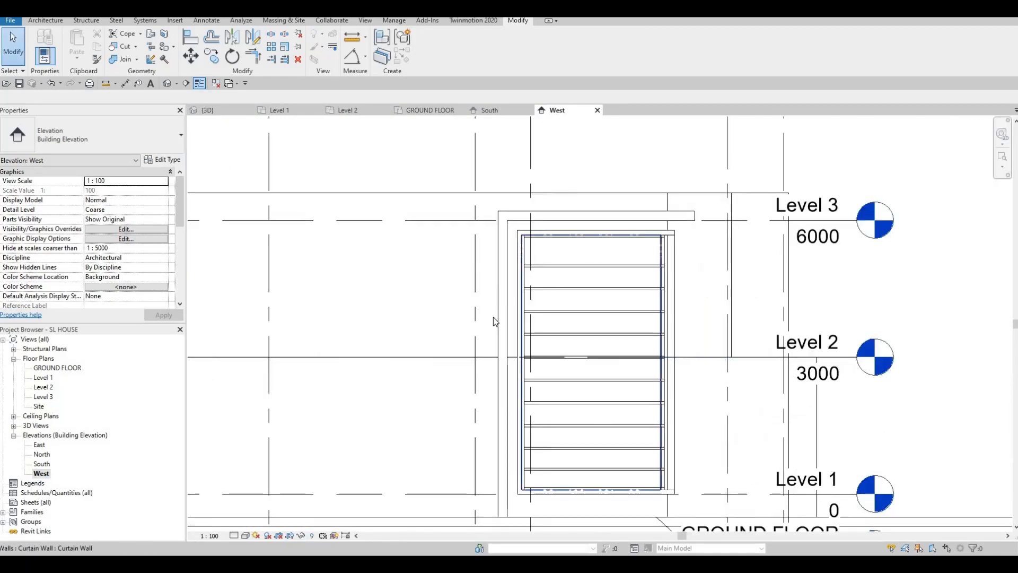
scroll(493, 321, "down", 2)
scroll(456, 371, "down", 2)
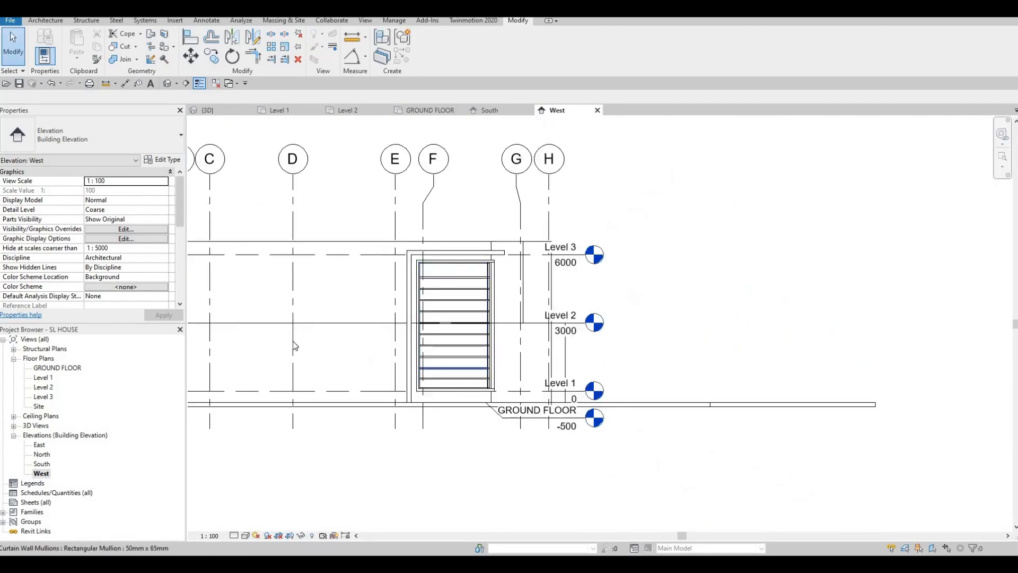
scroll(295, 345, "down", 3)
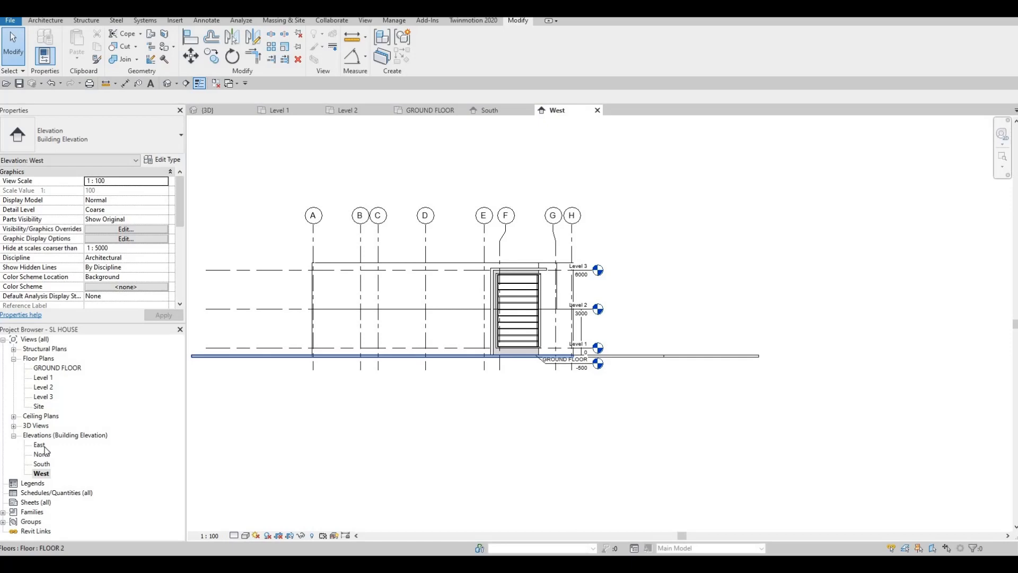
- Look through the East and North elevations for the entrance door, returning to the West elevation
double_click(42, 446)
scroll(665, 384, "up", 1)
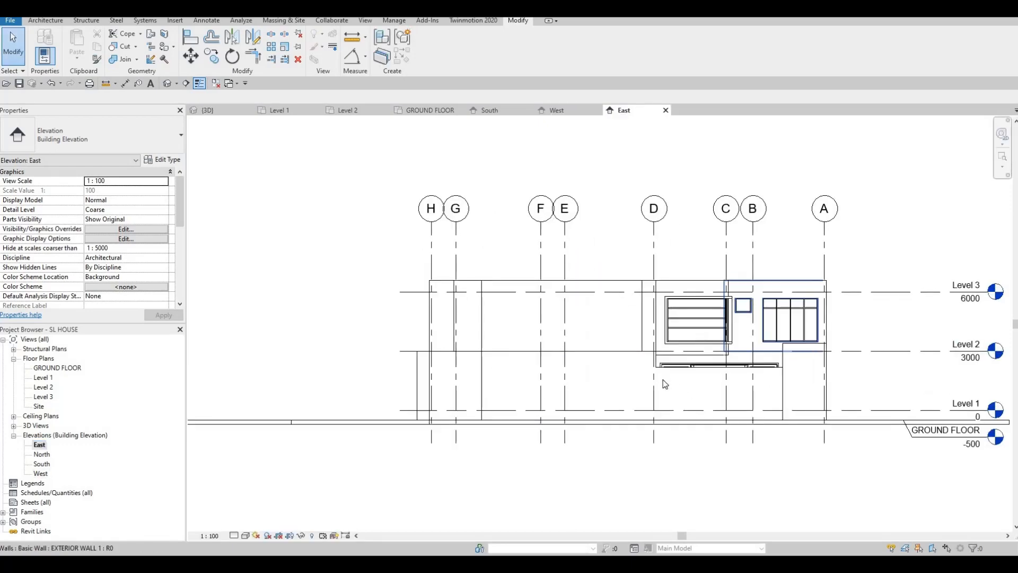
scroll(665, 383, "up", 3)
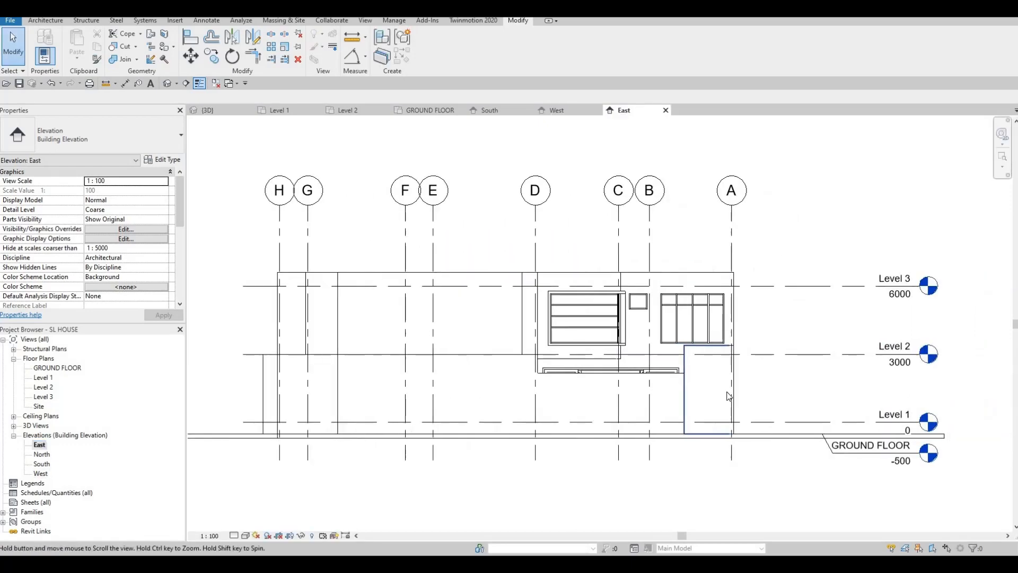
double_click(43, 455)
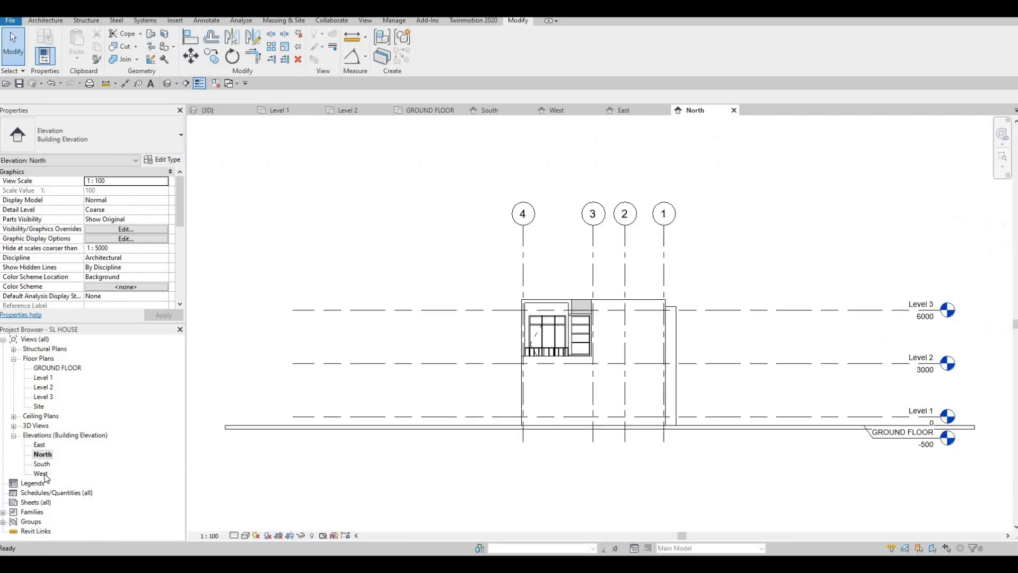
double_click(42, 474)
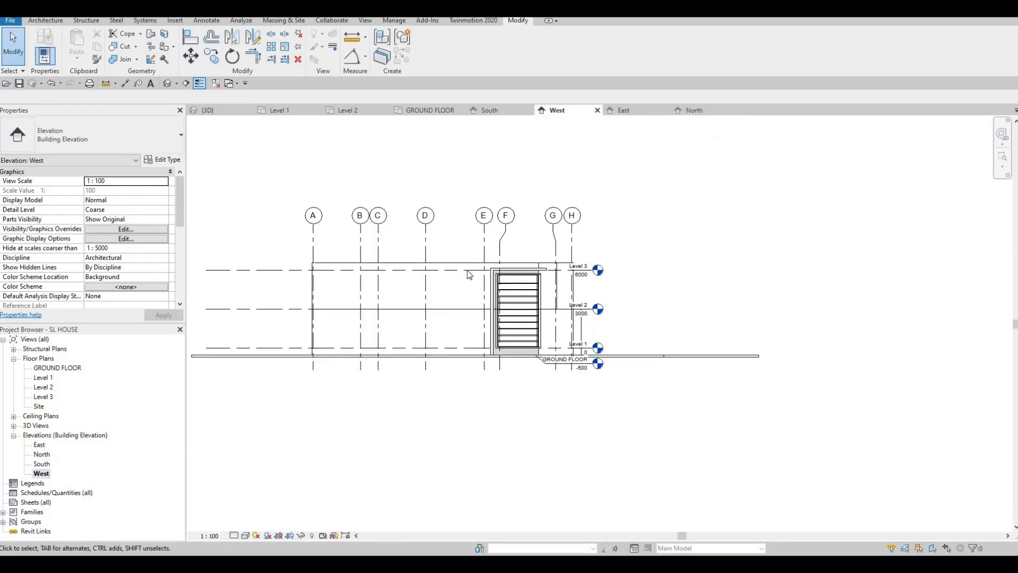
scroll(584, 336, "up", 2)
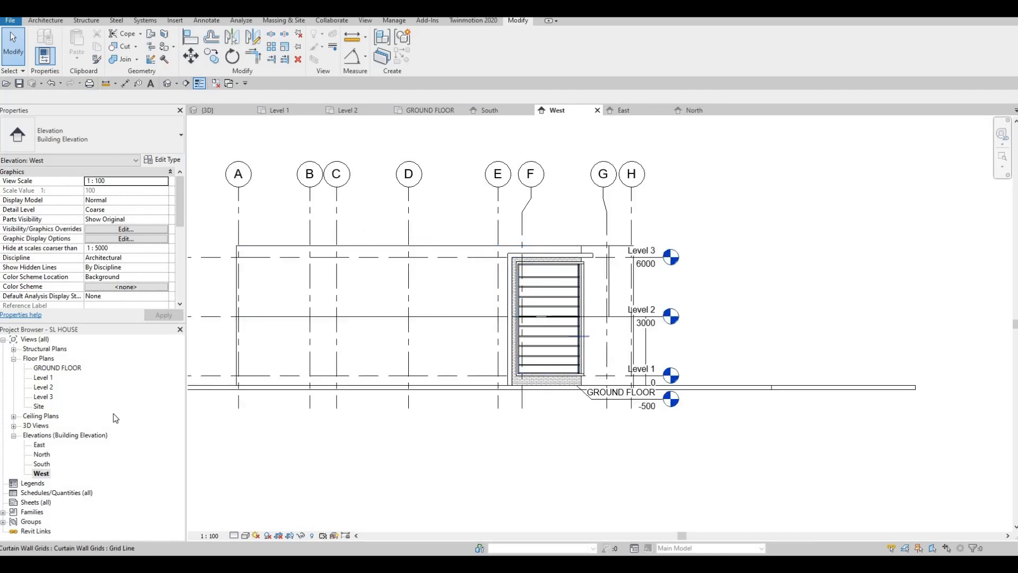
- Open the South elevation and examine the slatted entrance door, its side panel and the adjoining garage door
double_click(41, 464)
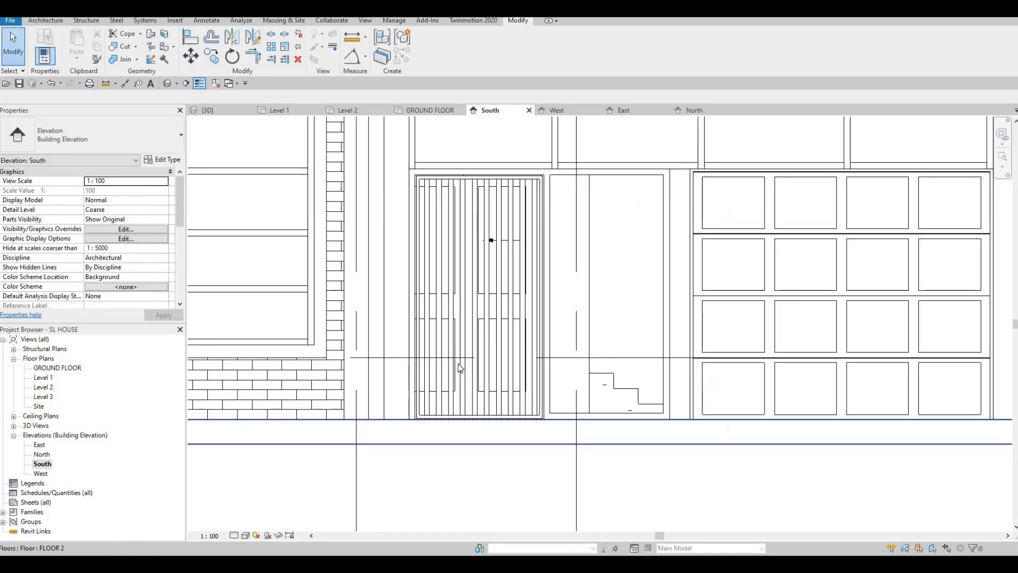
scroll(530, 366, "down", 1)
middle_click_drag(529, 382, 531, 363)
scroll(551, 313, "down", 1)
middle_click_drag(563, 297, 530, 321)
key("Escape")
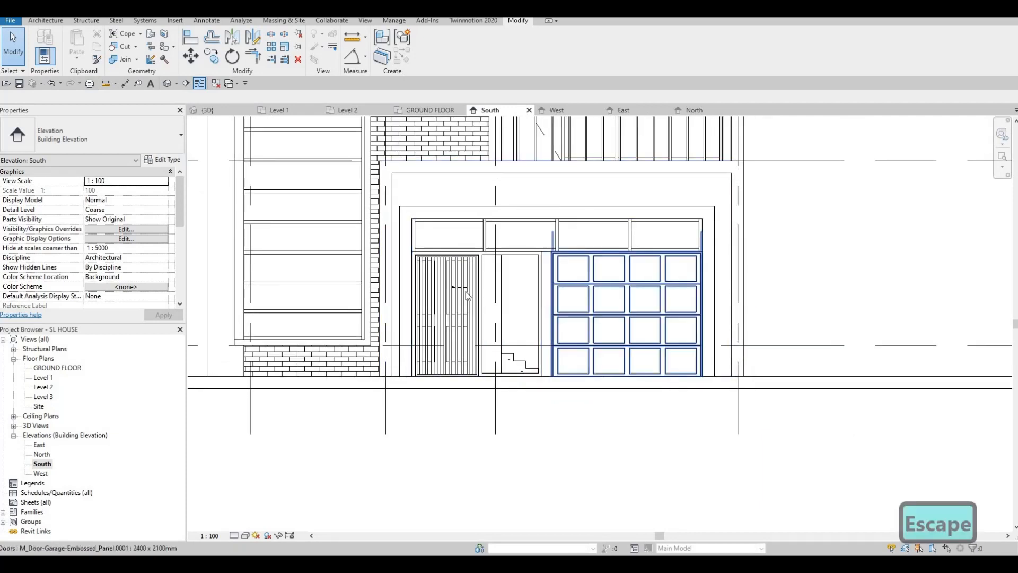
scroll(551, 290, "up", 1)
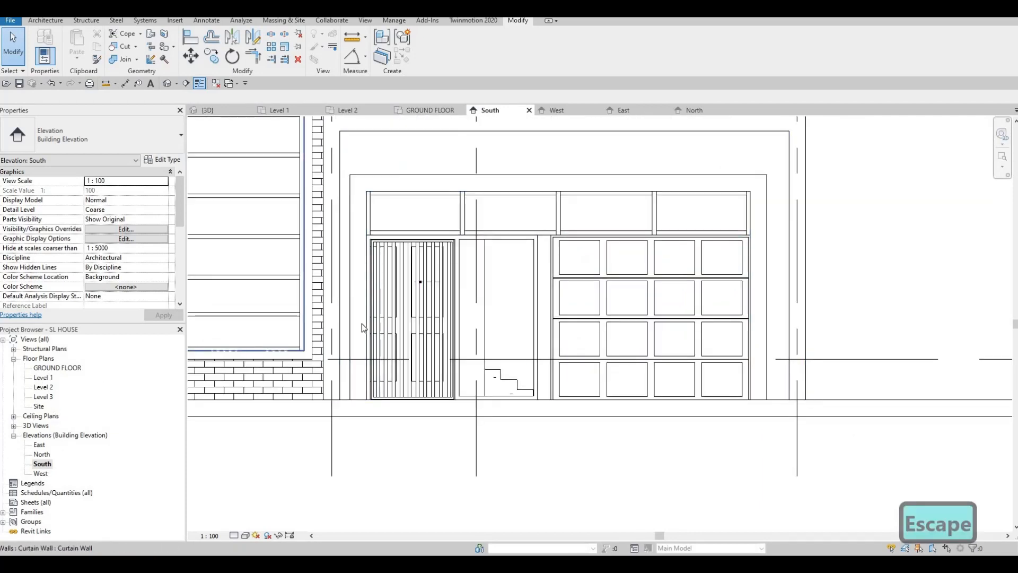
- In the GROUND FLOOR plan, draw a vertical building section through the door's side panel, from inside the house to outside the facade
scroll(543, 369, "down", 4)
middle_click_drag(607, 388, 480, 310)
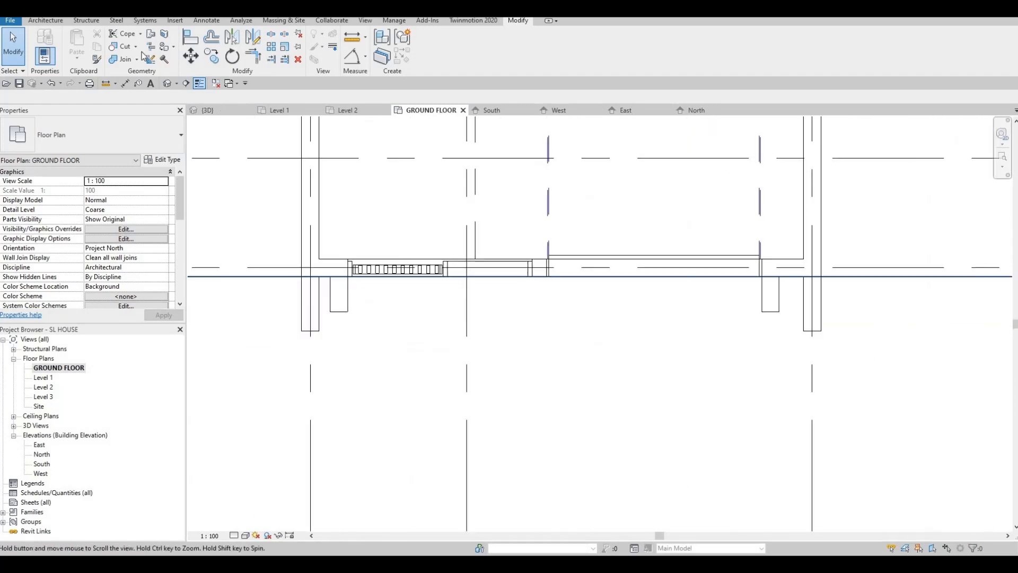
key("Escape")
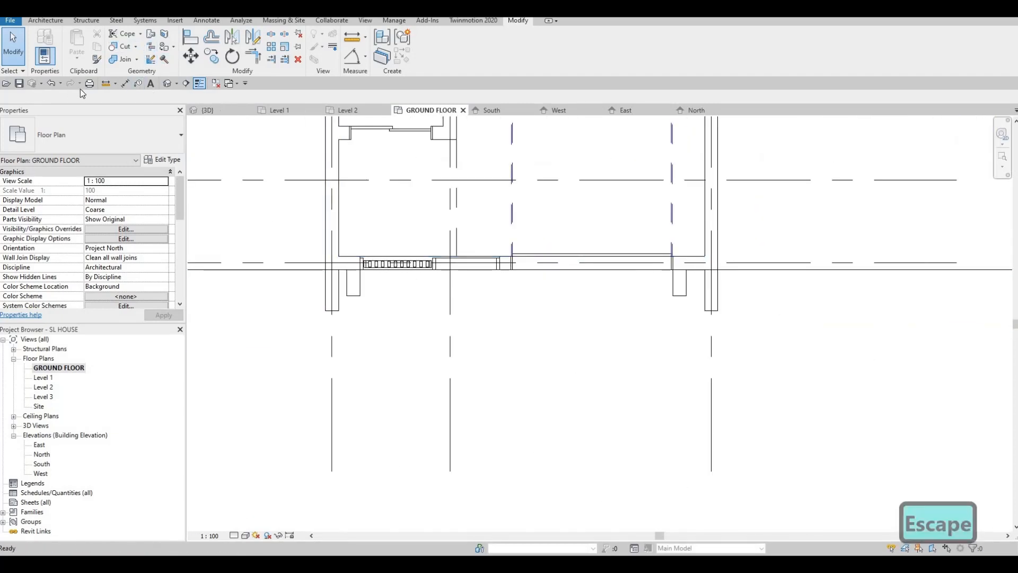
left_click(187, 83)
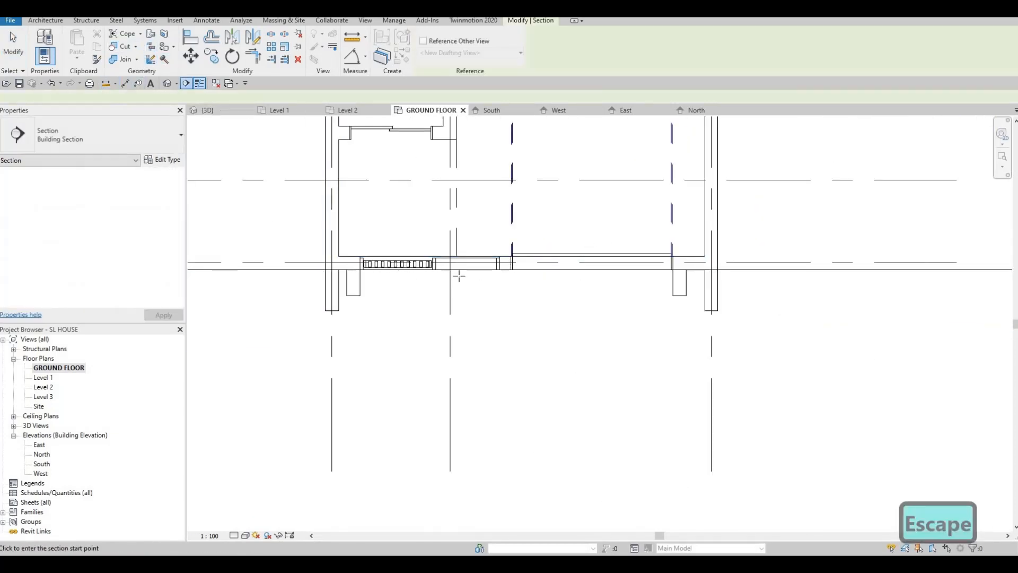
scroll(460, 271, "down", 1)
middle_click_drag(462, 268, 446, 314)
left_click(449, 230)
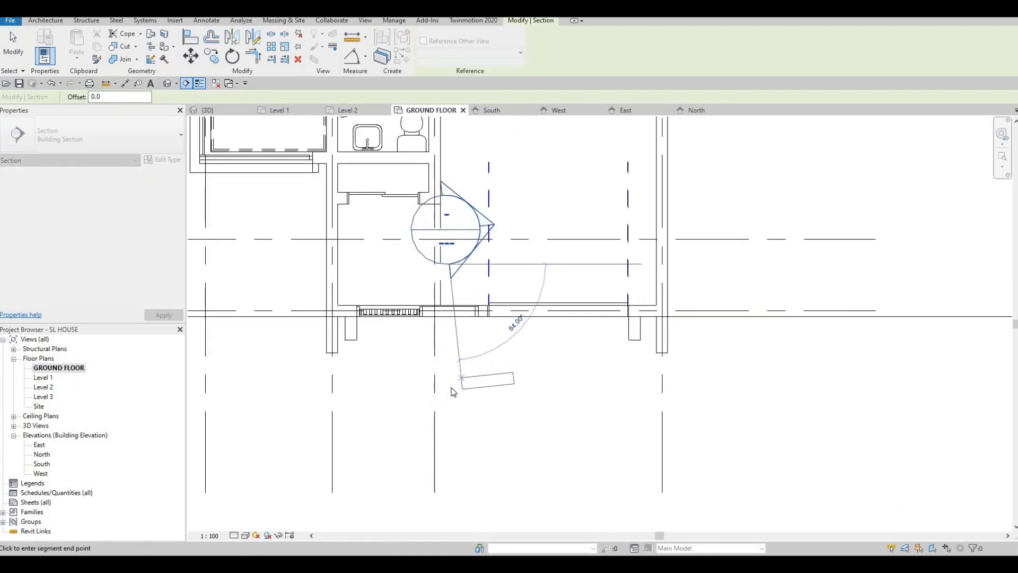
left_click(450, 391)
key("Escape")
key("Escape")
- Open the new section's view and stretch the level lines so their heads sit well clear of the section crop
double_click(492, 236)
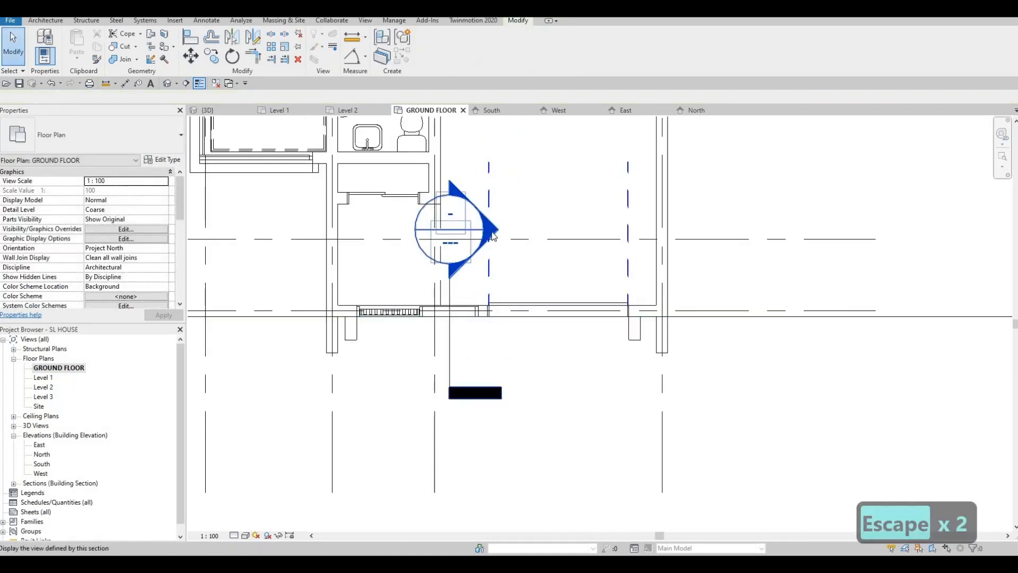
middle_click_drag(647, 415, 484, 266)
scroll(471, 381, "up", 2)
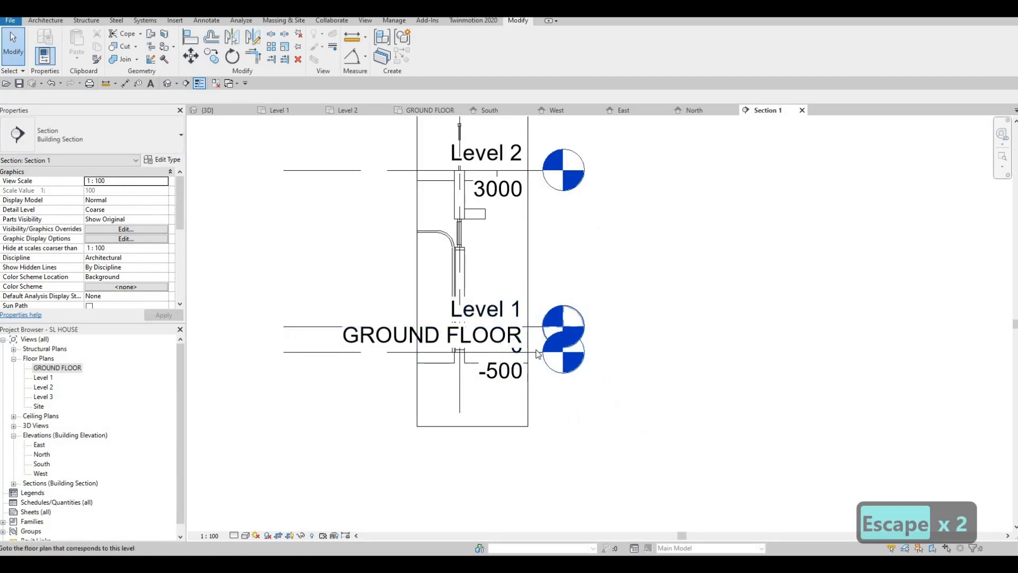
left_click(535, 355)
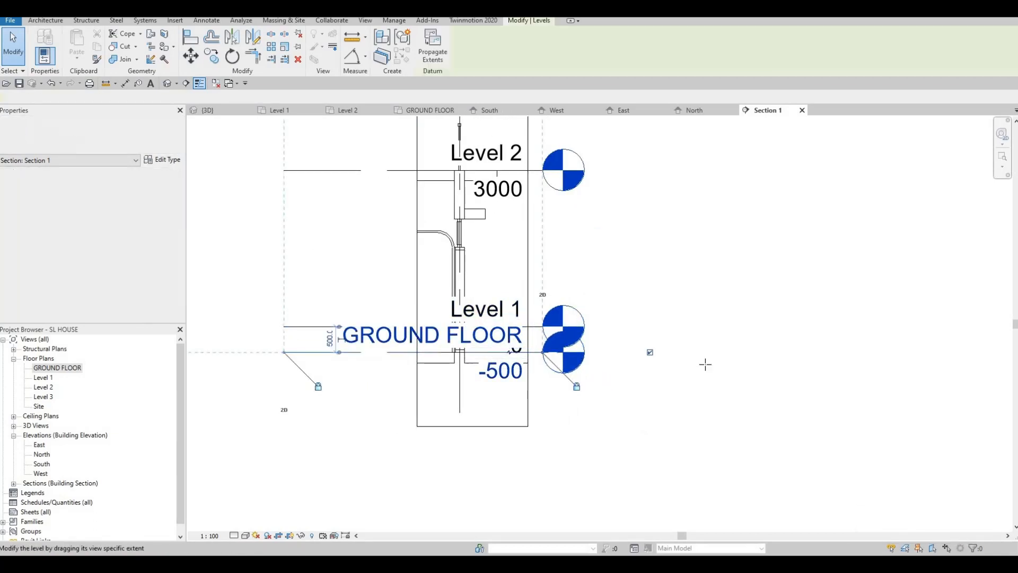
left_click_drag(956, 364, 957, 364)
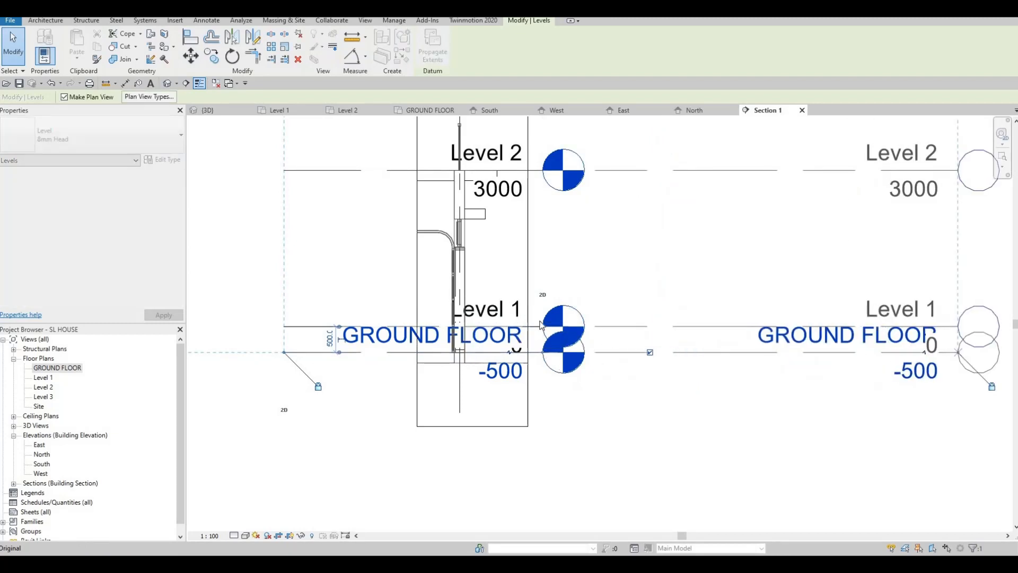
key("Escape")
scroll(455, 260, "up", 1)
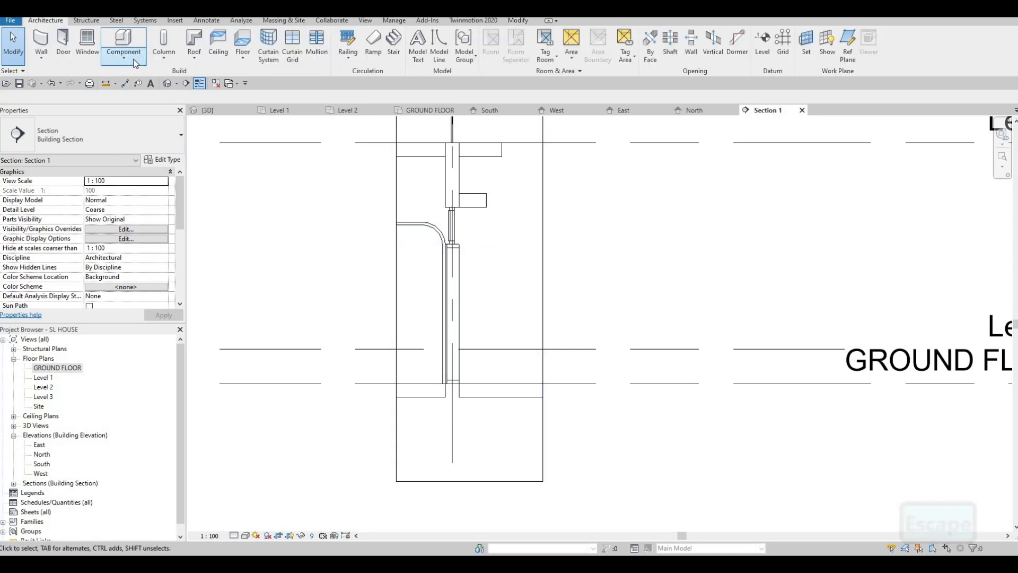
- Reopen the in-place door model for editing, start an extrusion and pick the door frame's face in the section as its work plane
left_click(124, 57)
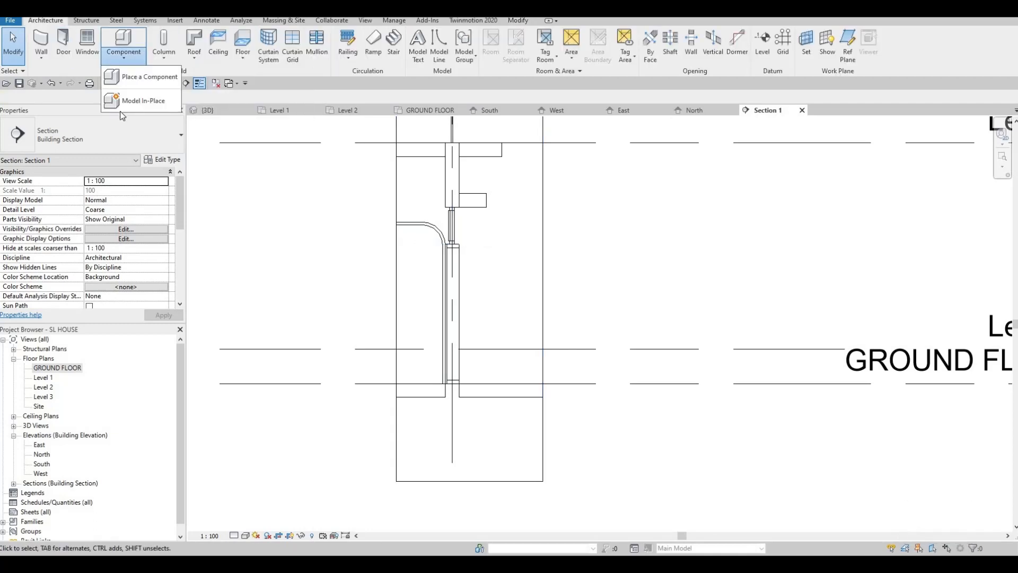
key("Escape")
left_click(454, 297)
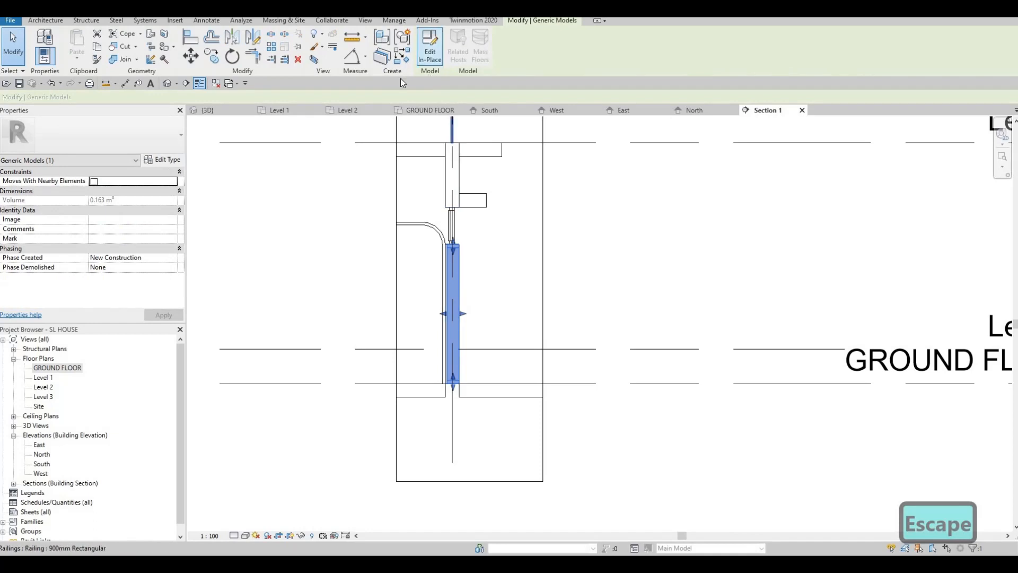
left_click(430, 48)
left_click(88, 45)
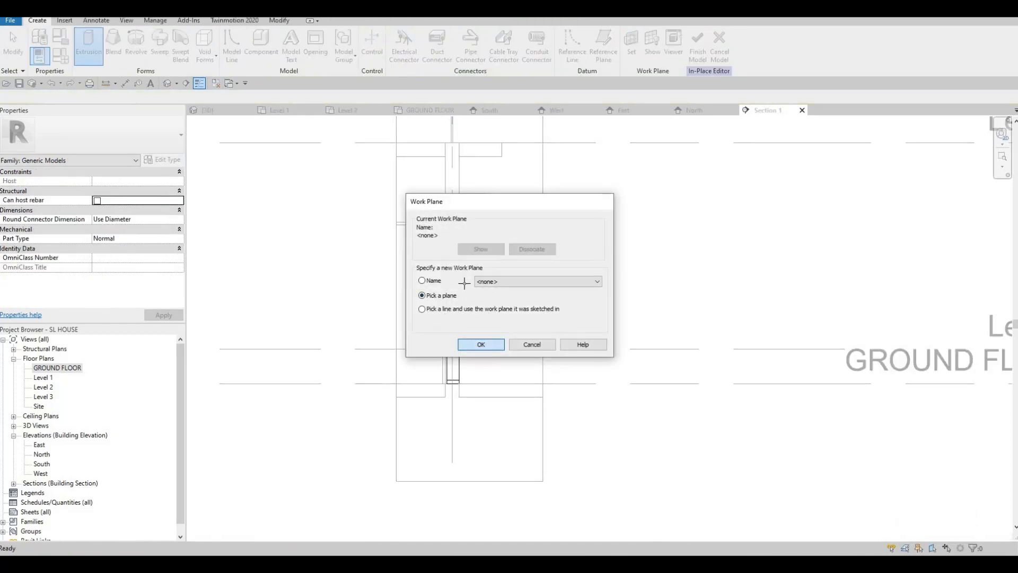
left_click(482, 346)
key("Tab")
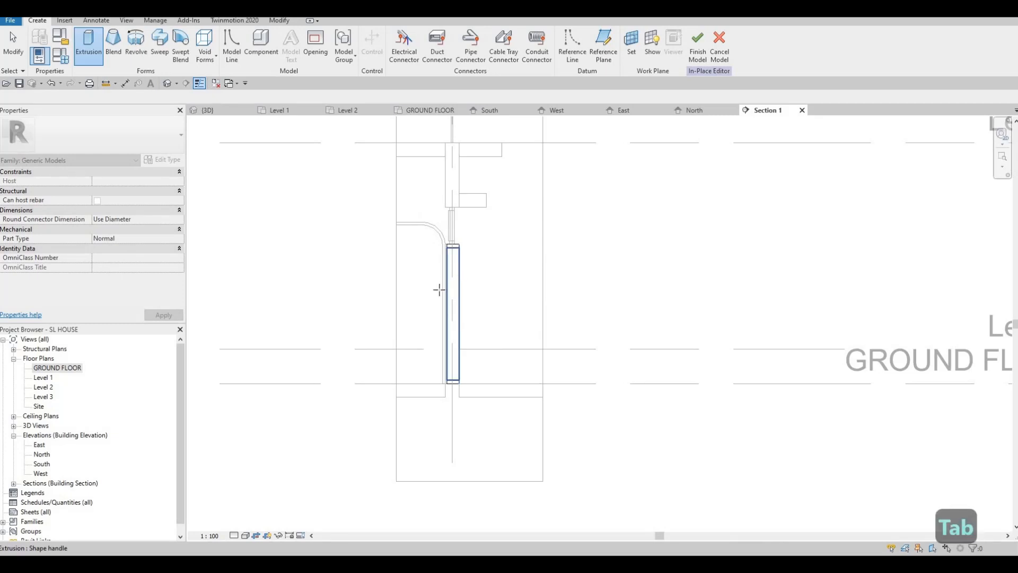
left_click(439, 290)
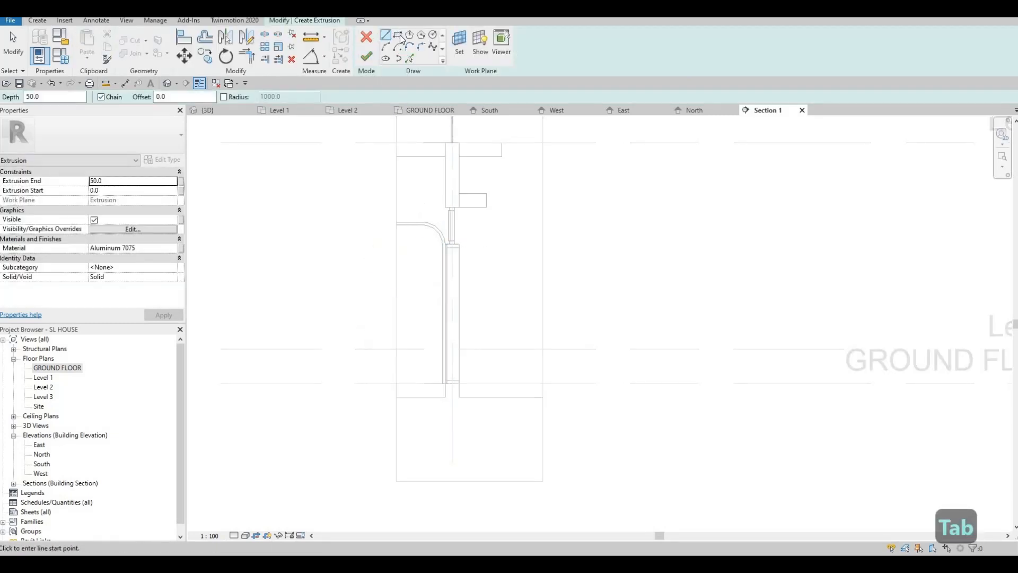
- Sketch a rectangular slat profile about 50 mm high inside the side panel's frame, just below its top rail
left_click(399, 36)
scroll(448, 255, "up", 4)
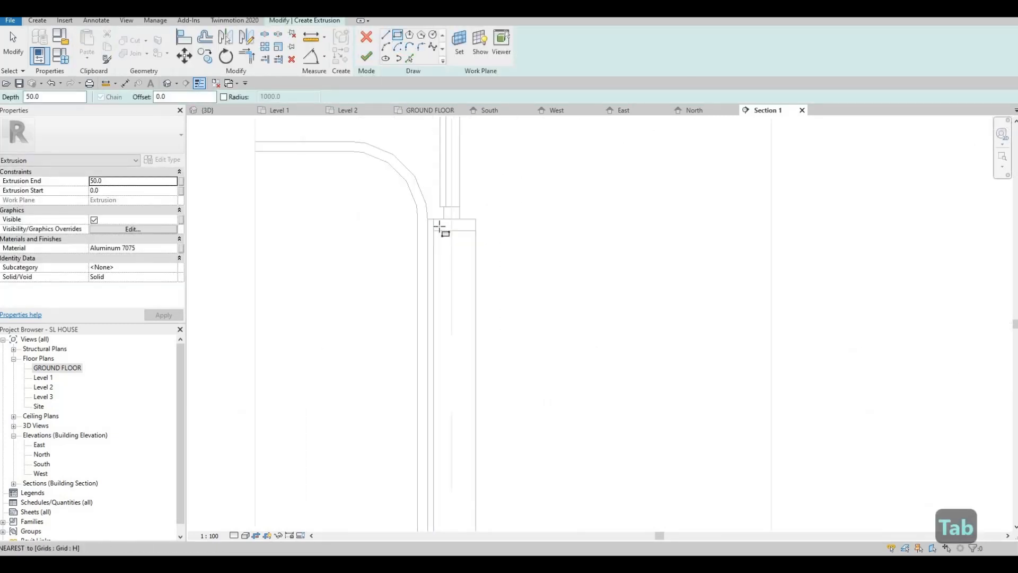
scroll(439, 227, "up", 3)
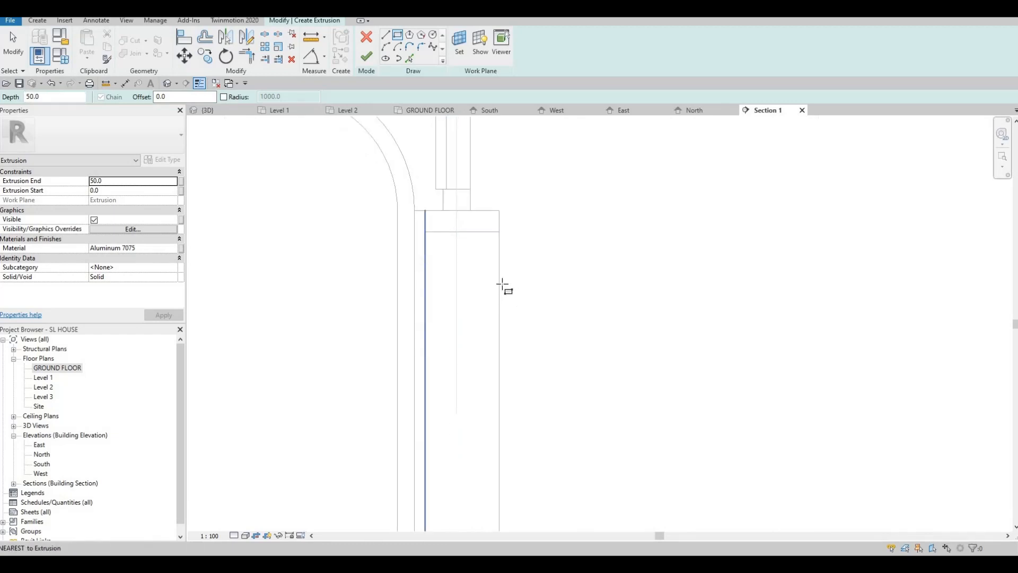
left_click(502, 285)
key("Escape")
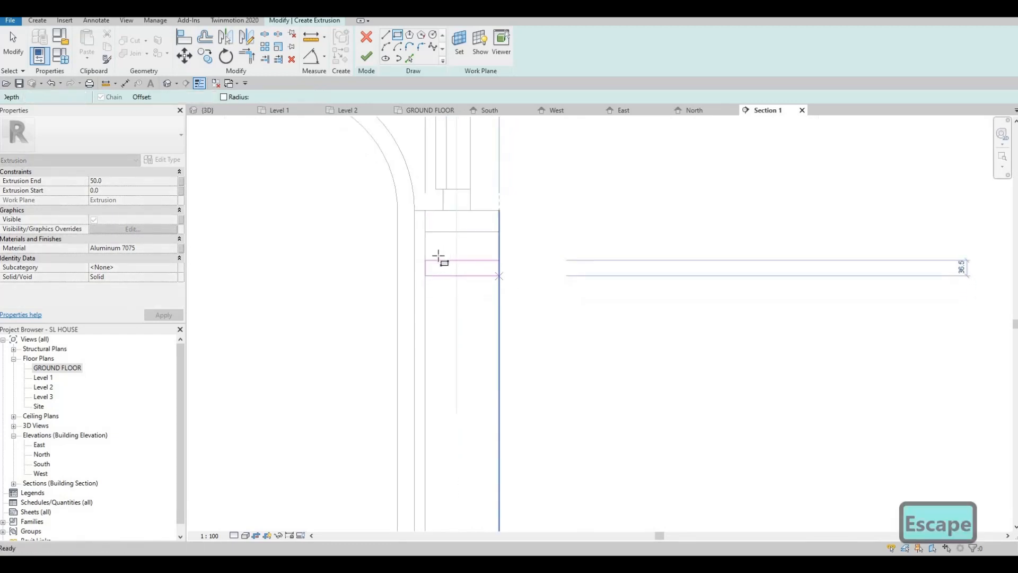
left_click(434, 255)
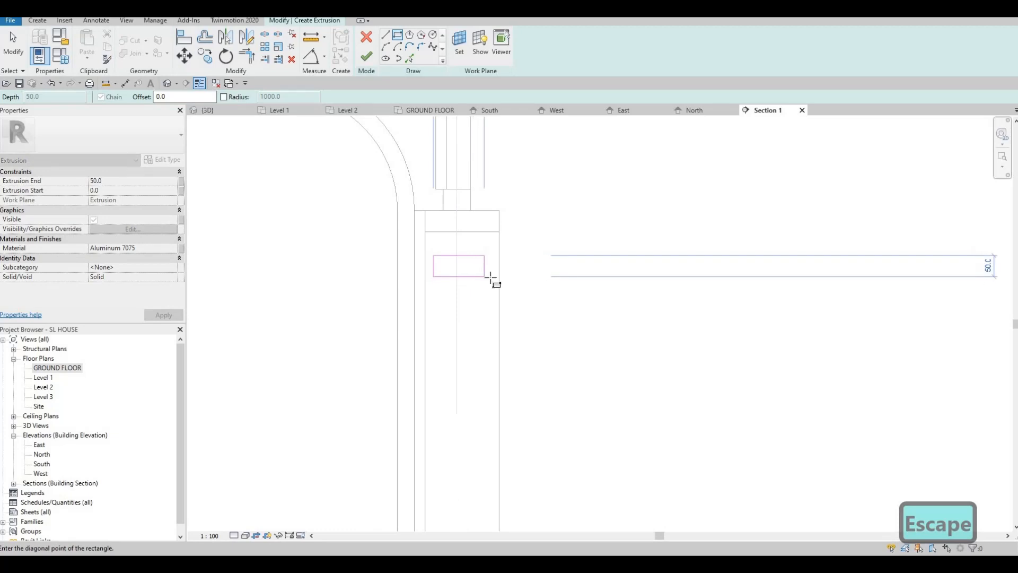
left_click(489, 277)
key("Escape")
- Finish the slat profile as a solid aluminium extrusion 50 mm deep
scroll(445, 271, "down", 2)
middle_click_drag(461, 285, 400, 227)
key("Escape")
left_click(433, 250)
scroll(423, 256, "up", 1)
scroll(416, 242, "down", 2)
key("Escape")
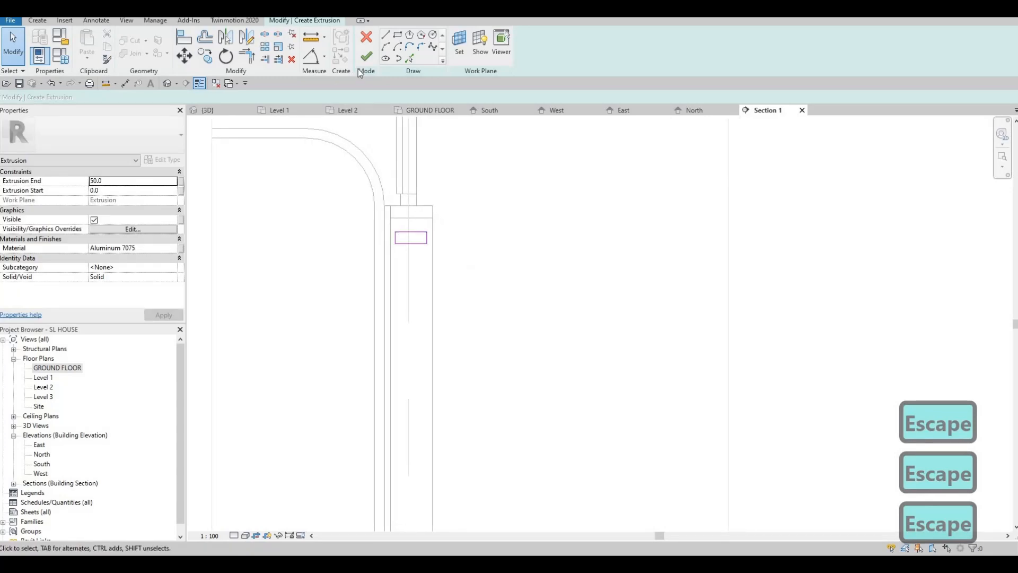
left_click(366, 56)
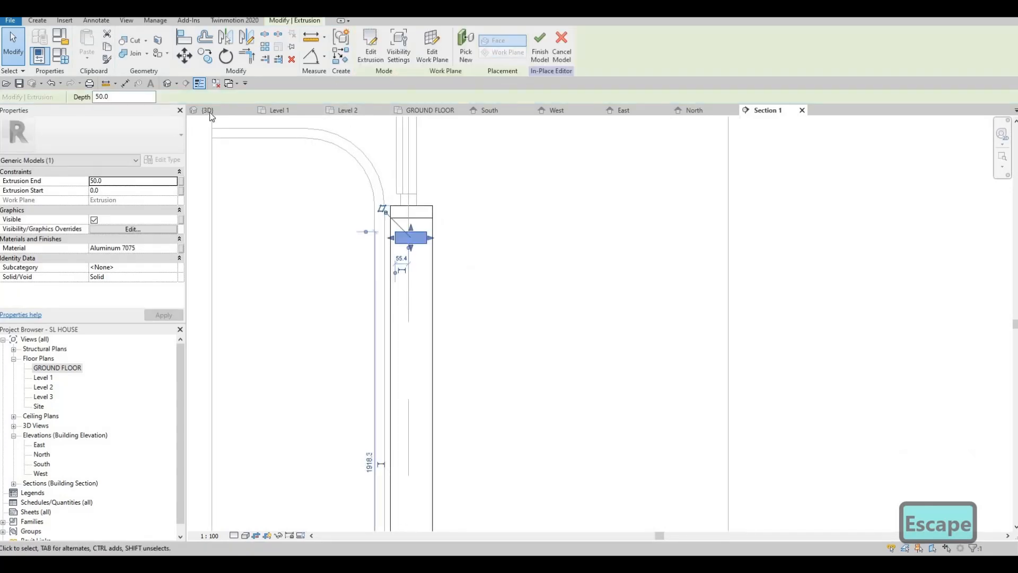
- In the 3D view, stretch the new slat across the side panel towards the slatted door, to a depth of about 920 mm
key("ctrl+Tab")
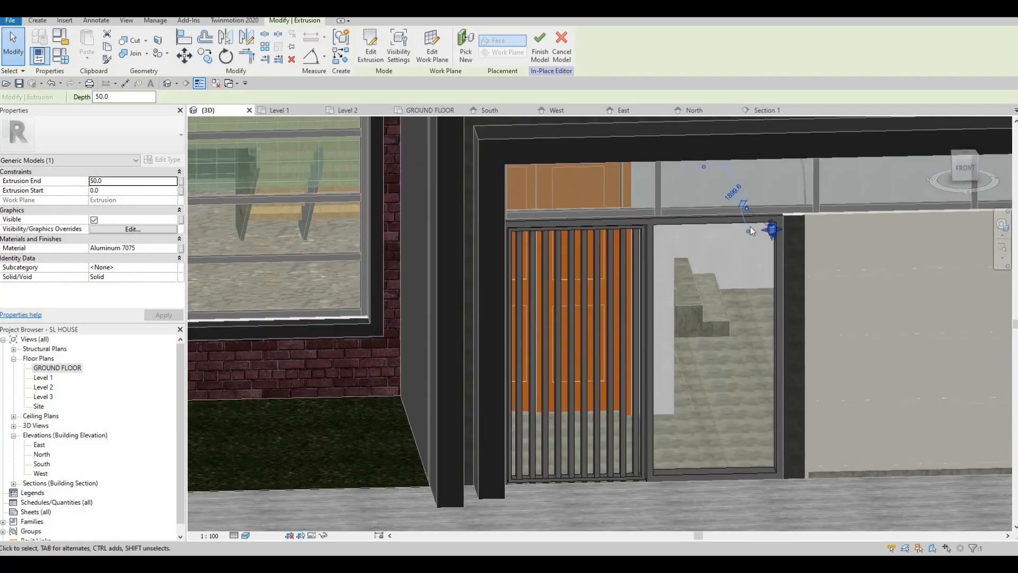
scroll(750, 227, "up", 5)
left_click_drag(759, 222, 501, 244)
middle_click_drag(527, 240, 479, 207, "shift")
scroll(480, 207, "up", 4)
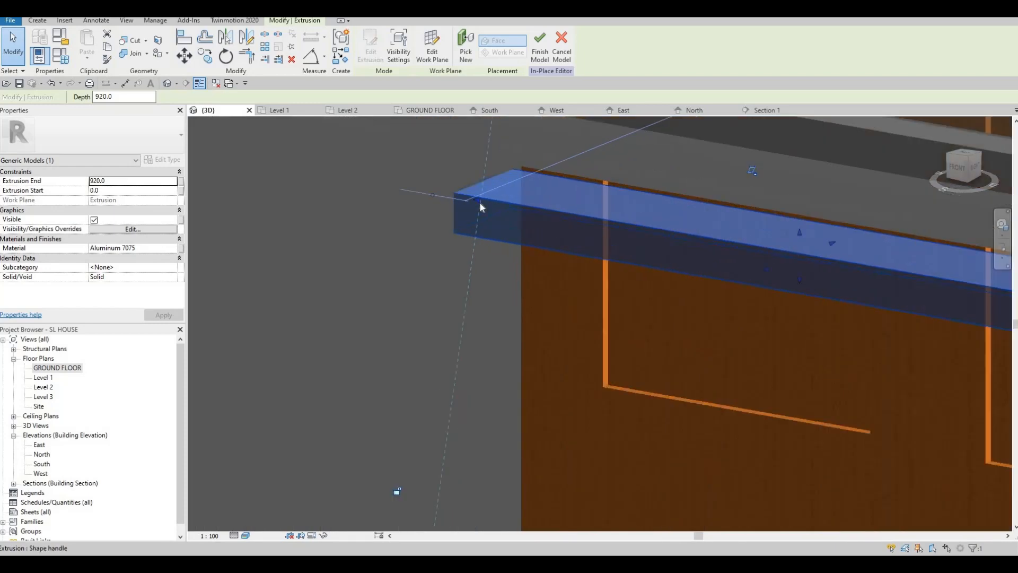
left_click_drag(477, 204, 499, 205)
key("Escape")
key("Escape")
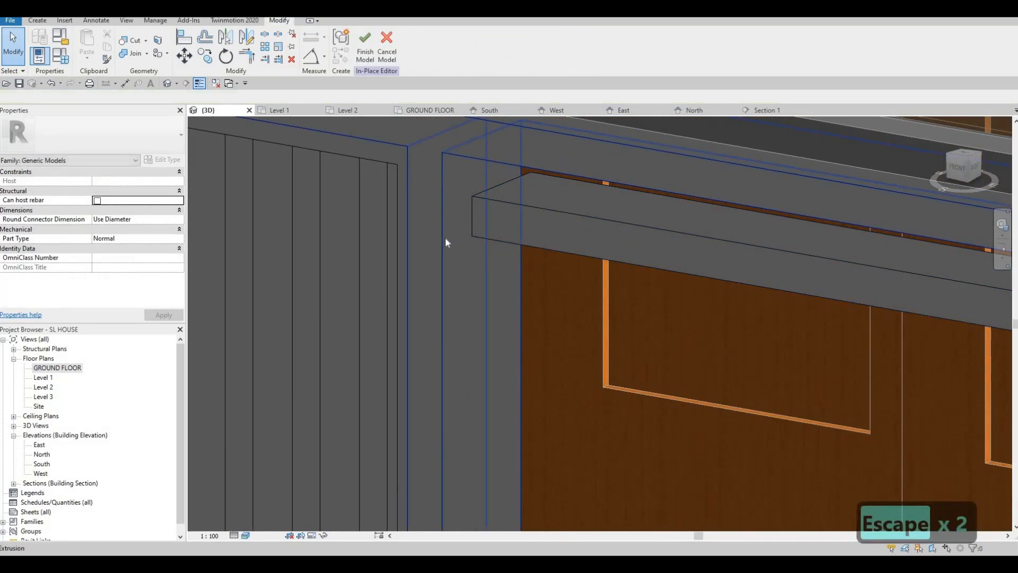
- Align the slat's free end with the inner face of the frame post beside the slatted door
key("a")
key("l")
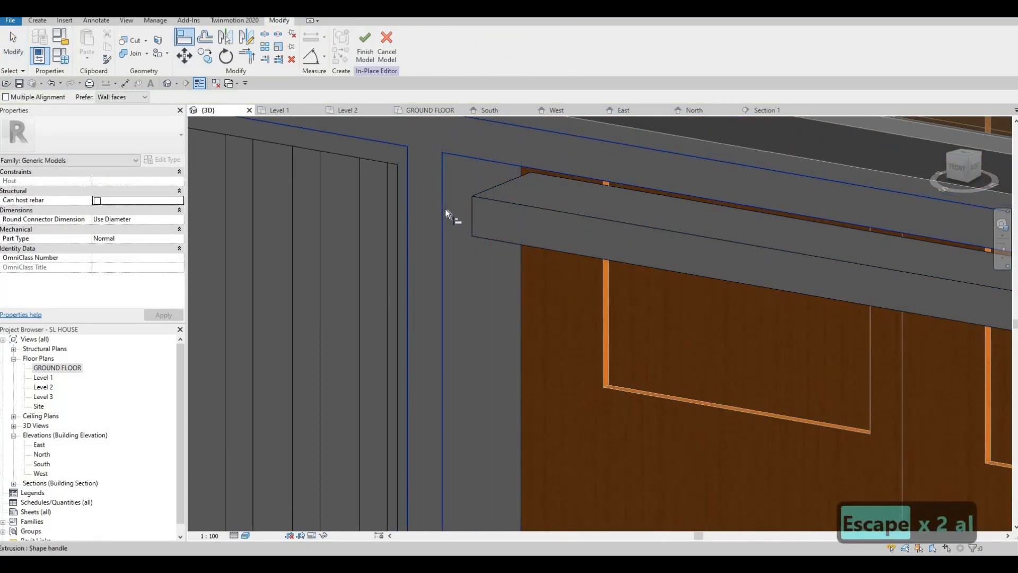
left_click(466, 205)
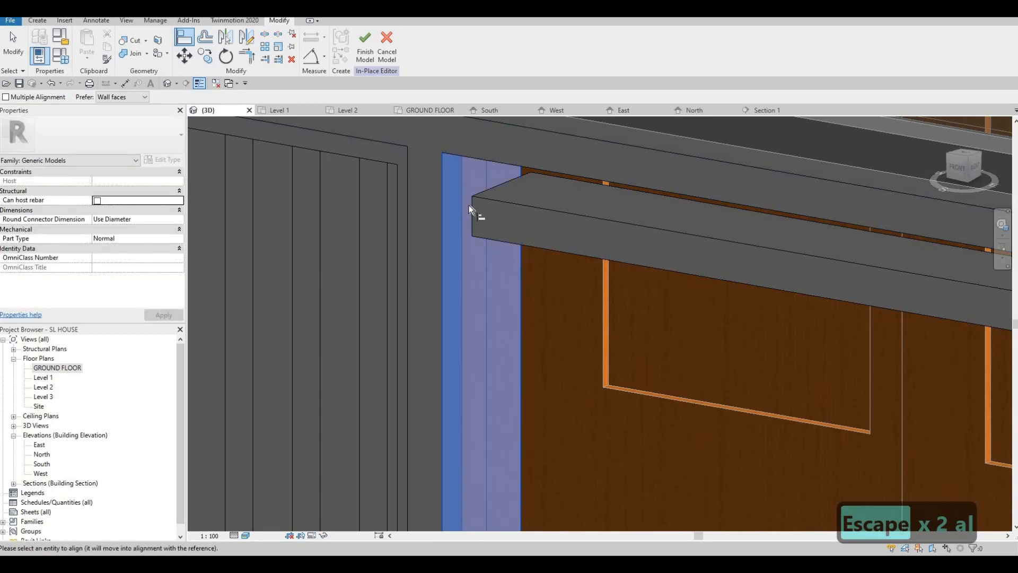
left_click(470, 207)
key("Escape")
scroll(634, 273, "down", 2)
middle_click_drag(633, 273, 670, 210, "shift")
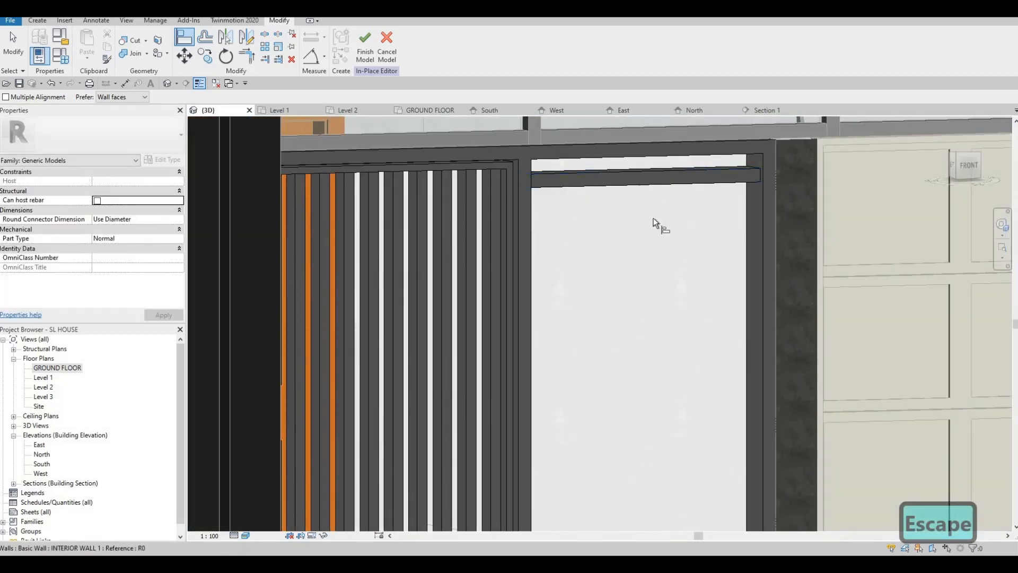
scroll(650, 222, "down", 2)
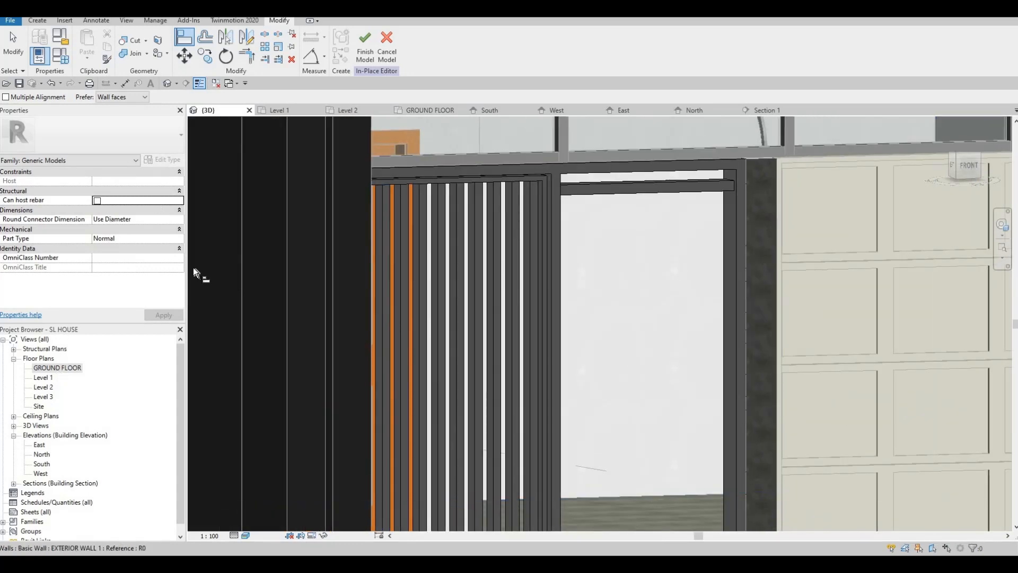
- In Section 1, set up a grouped linear array of the slat with 14 members, spaced to the last one
left_click(768, 111)
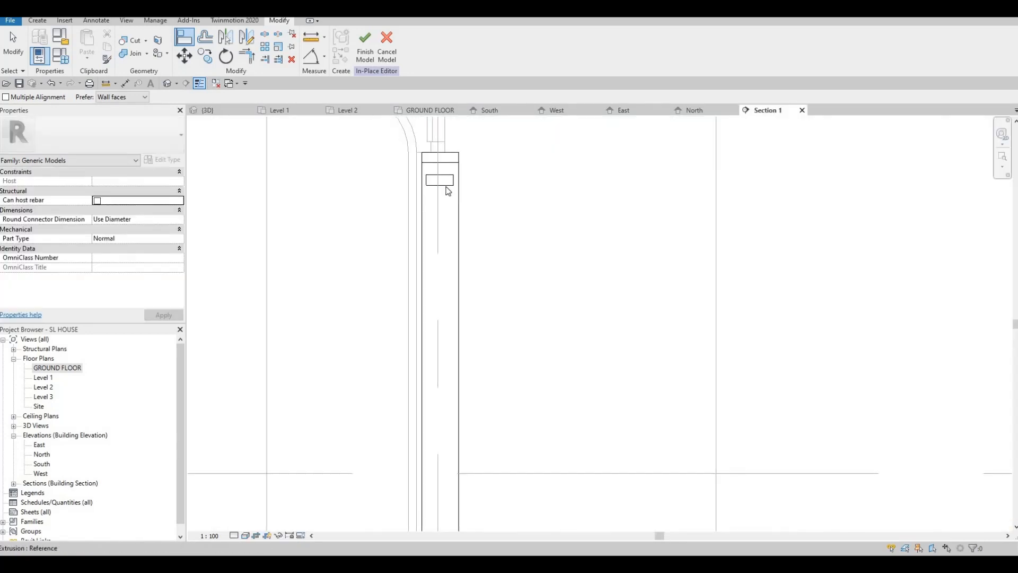
key("Escape")
key("Escape")
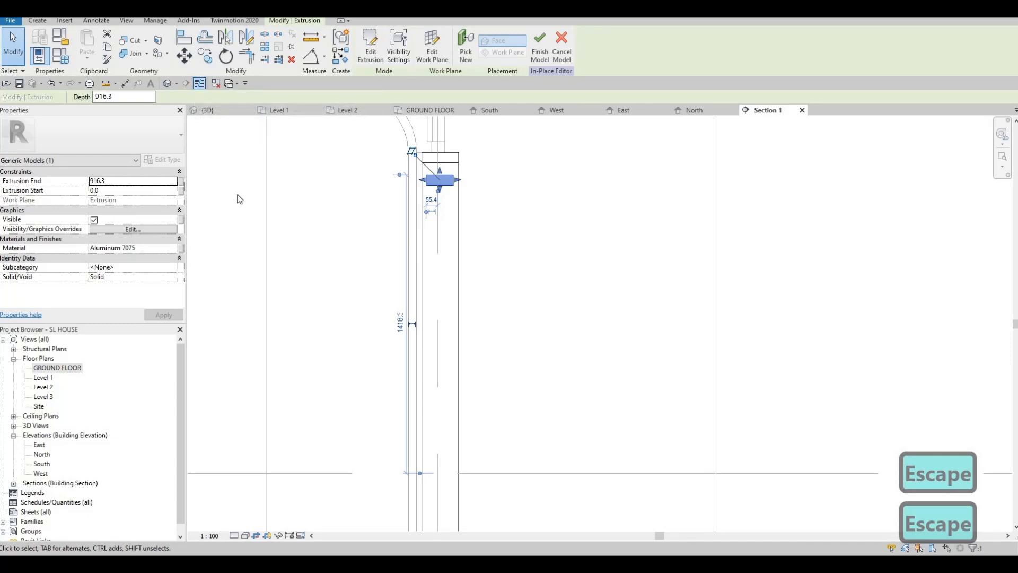
left_click(264, 47)
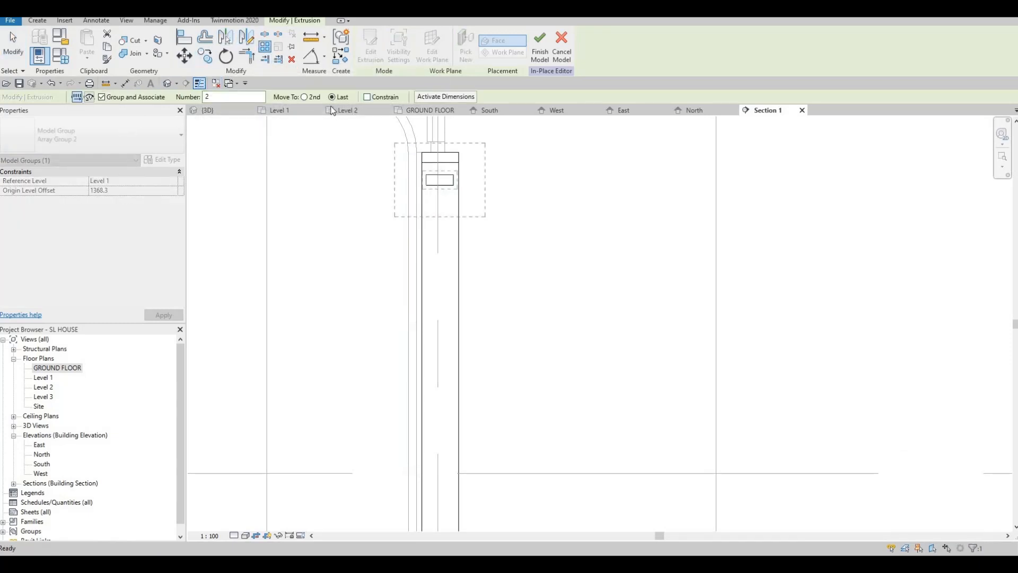
left_click(211, 96)
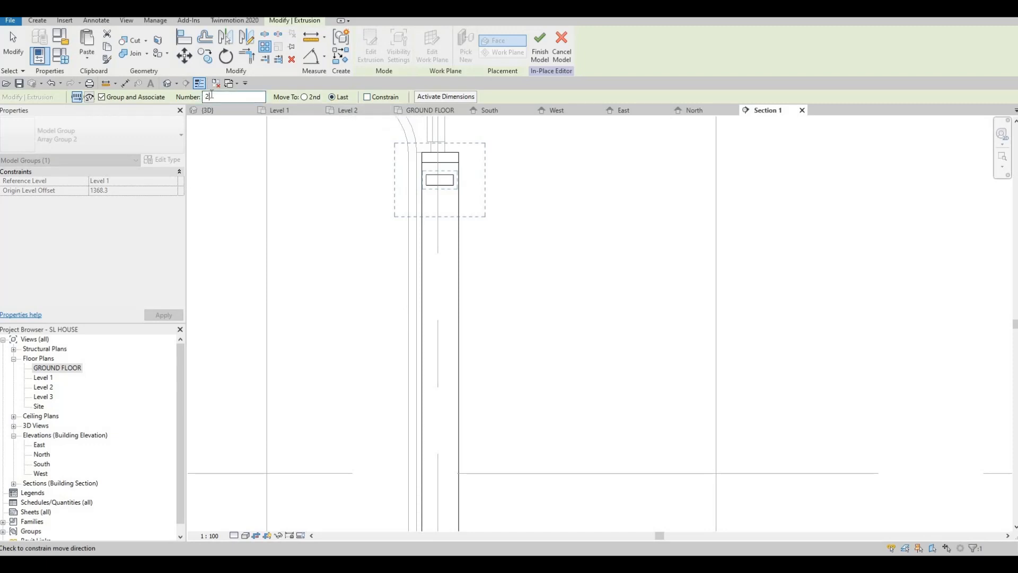
left_click_drag(212, 96, 141, 98)
type("14")
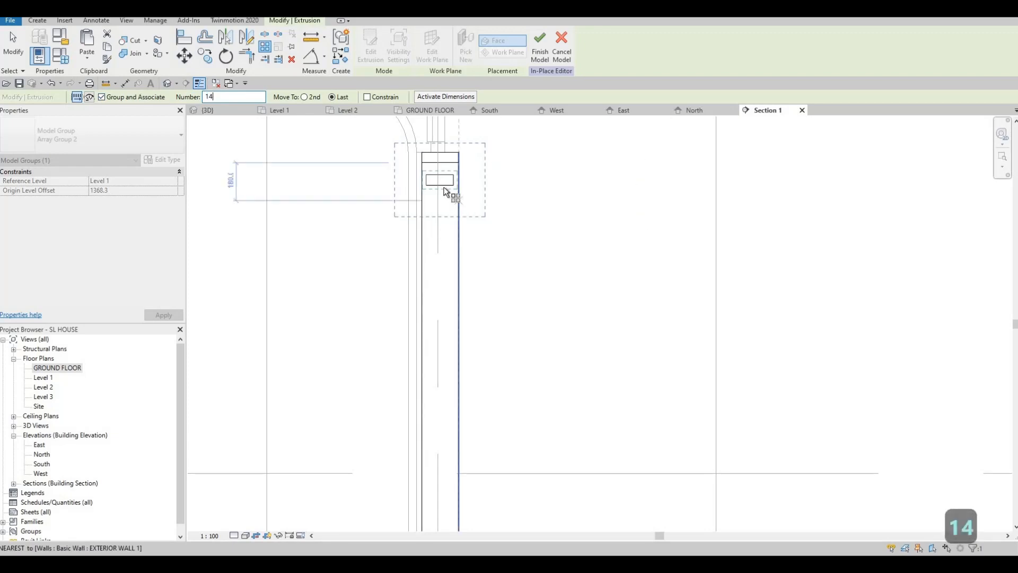
- Place the array's last slat vertically below the first, just above the frame's bottom rail, and accept the count of 14
left_click(454, 175)
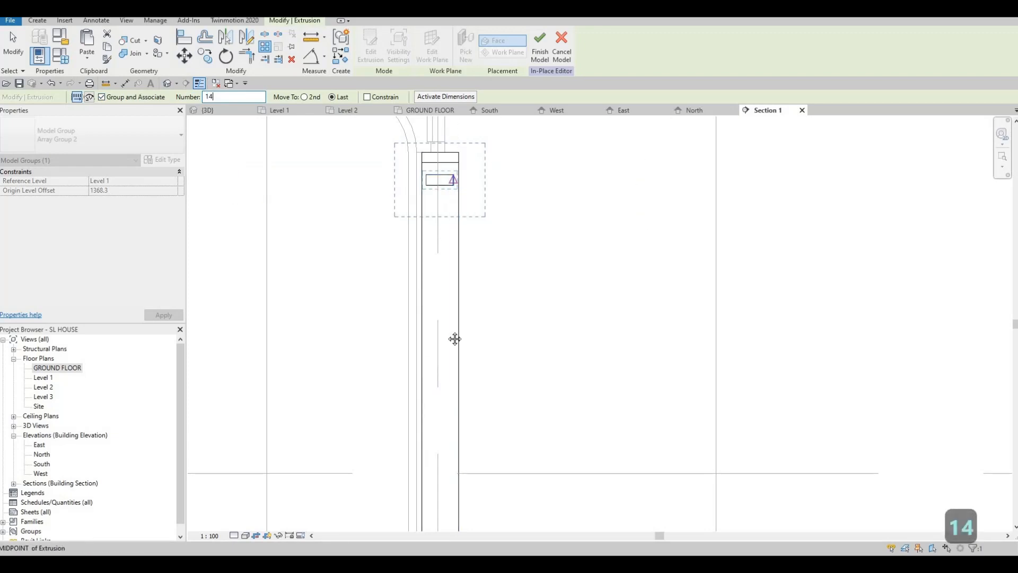
middle_click_drag(462, 509, 507, 260)
scroll(503, 310, "up", 1)
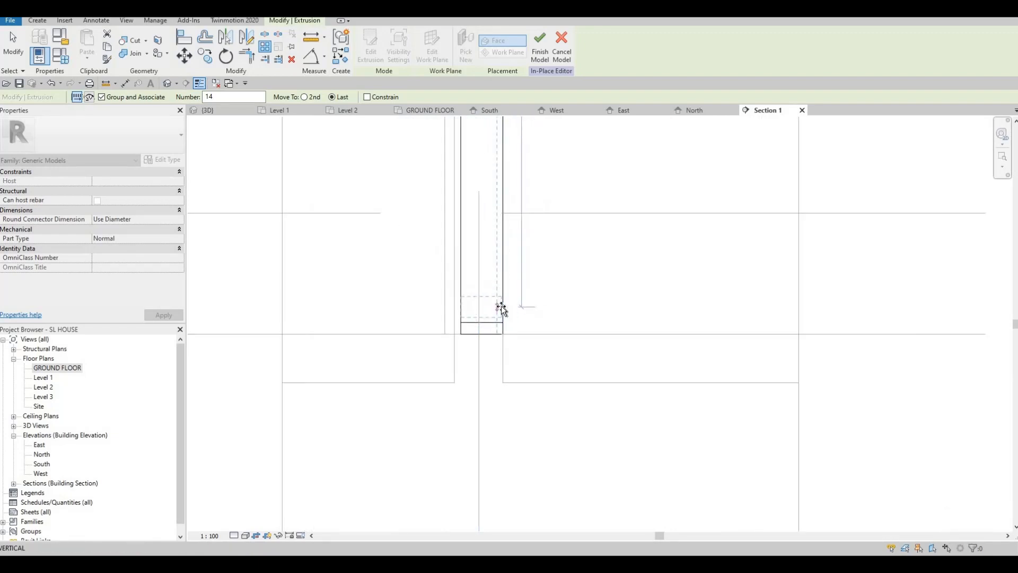
scroll(498, 313, "up", 2)
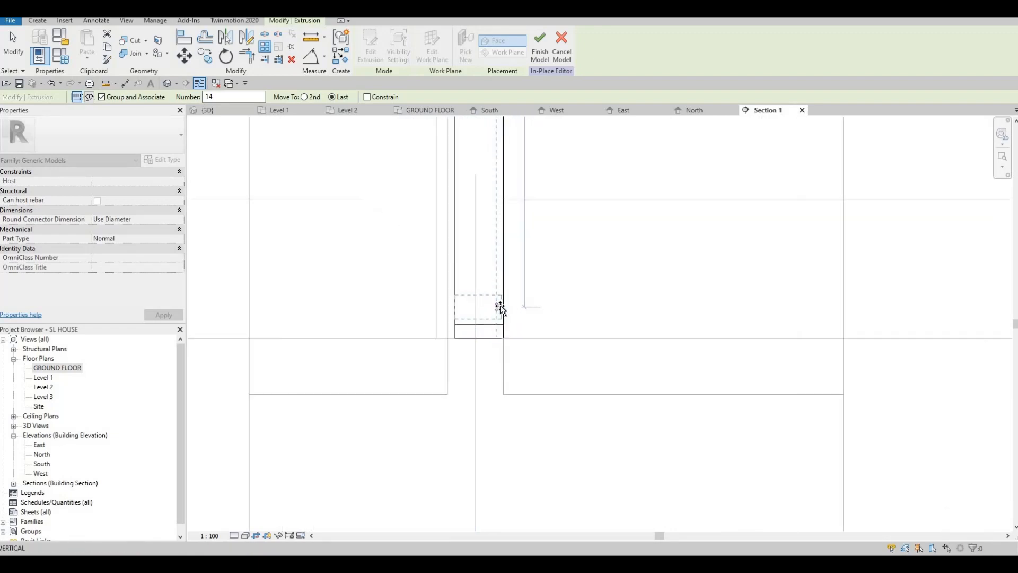
left_click(508, 249)
scroll(558, 141, "down", 5)
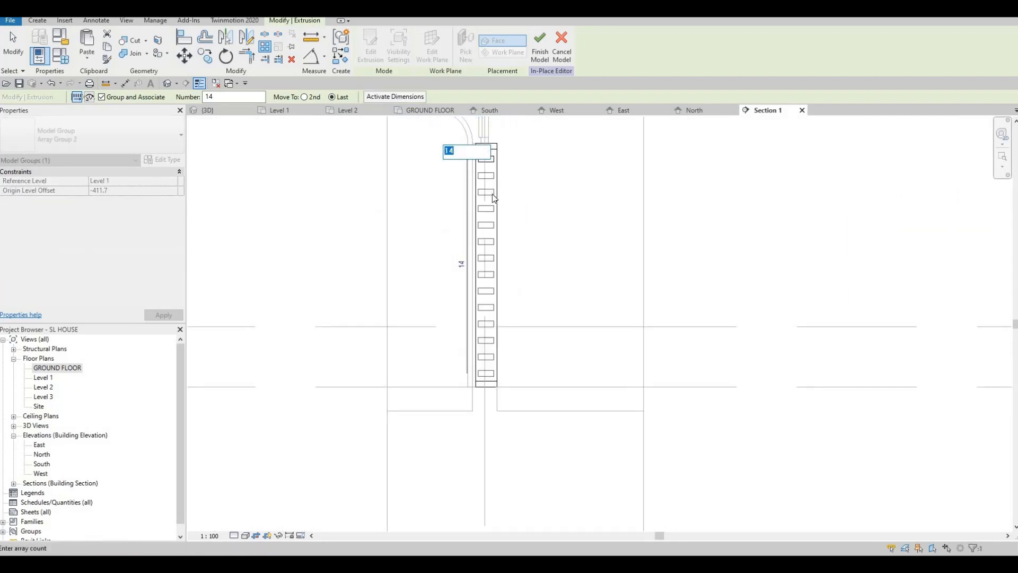
key("Return")
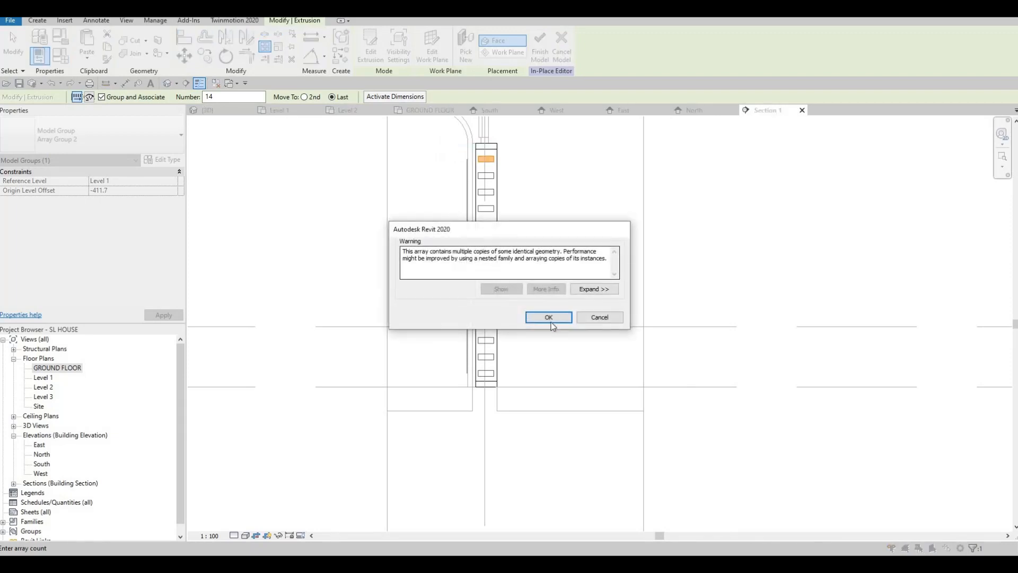
left_click(552, 318)
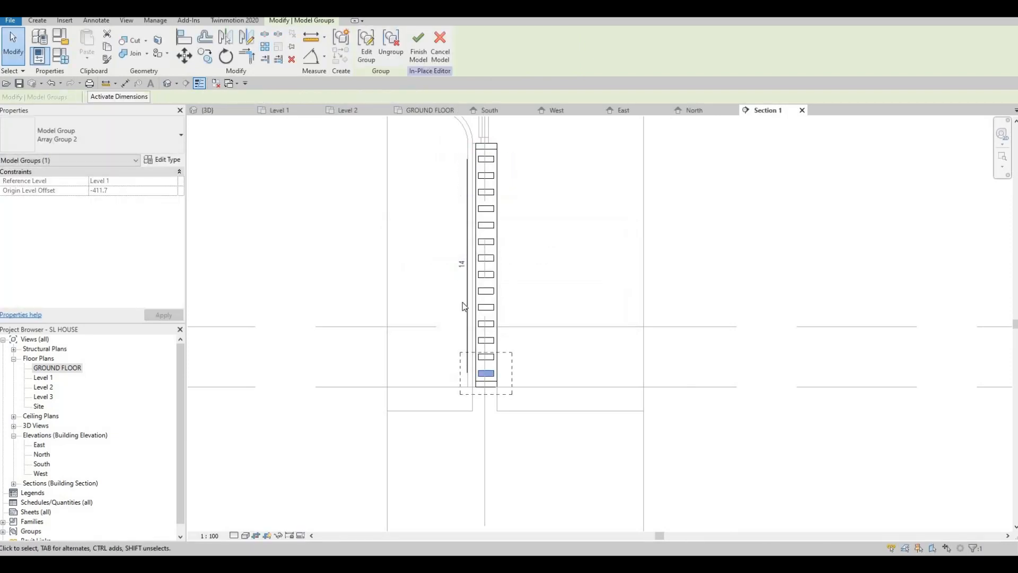
- Finish the in-place door model and inspect the side panel's horizontal slats in the 3D view
left_click(419, 47)
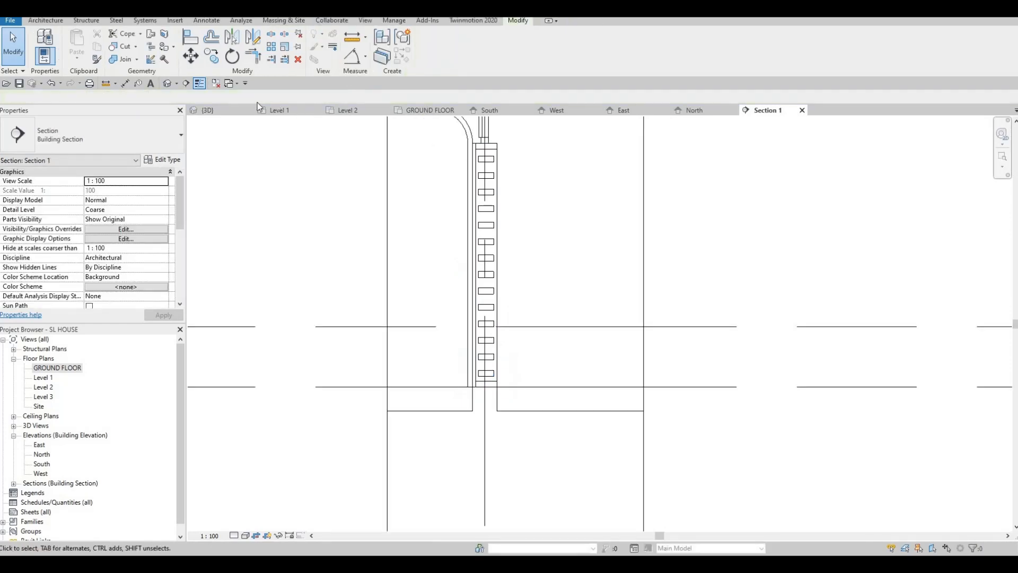
left_click(208, 110)
scroll(521, 289, "down", 2)
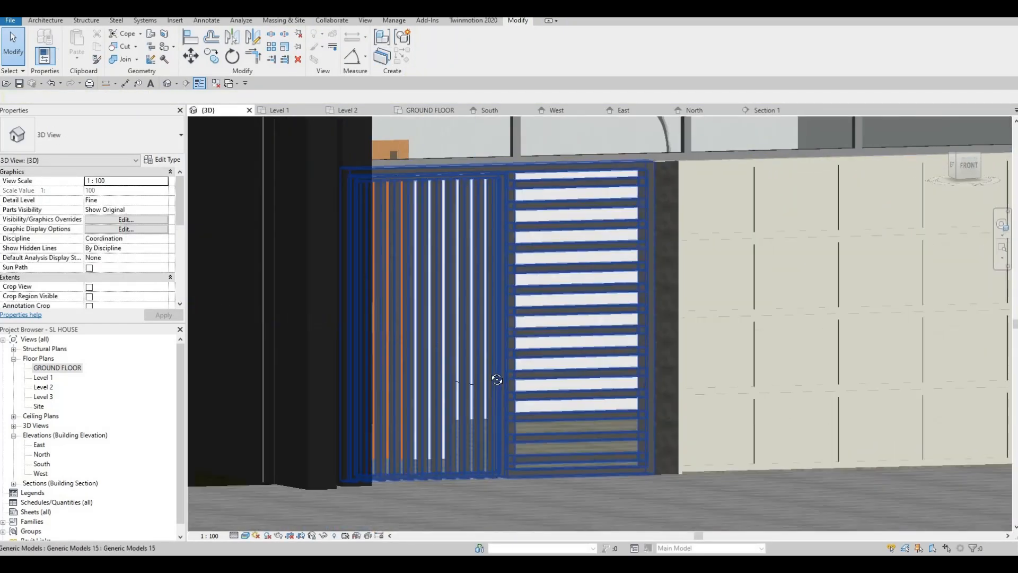
middle_click_drag(496, 380, 536, 164, "shift")
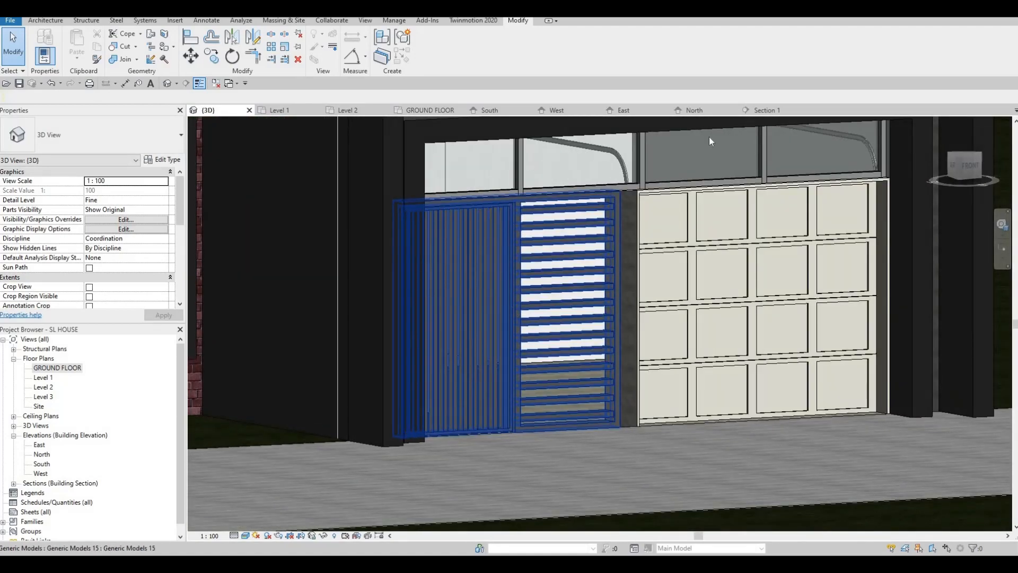
- Open the Section 1 view and reopen the in-place door model for editing
left_click(773, 112)
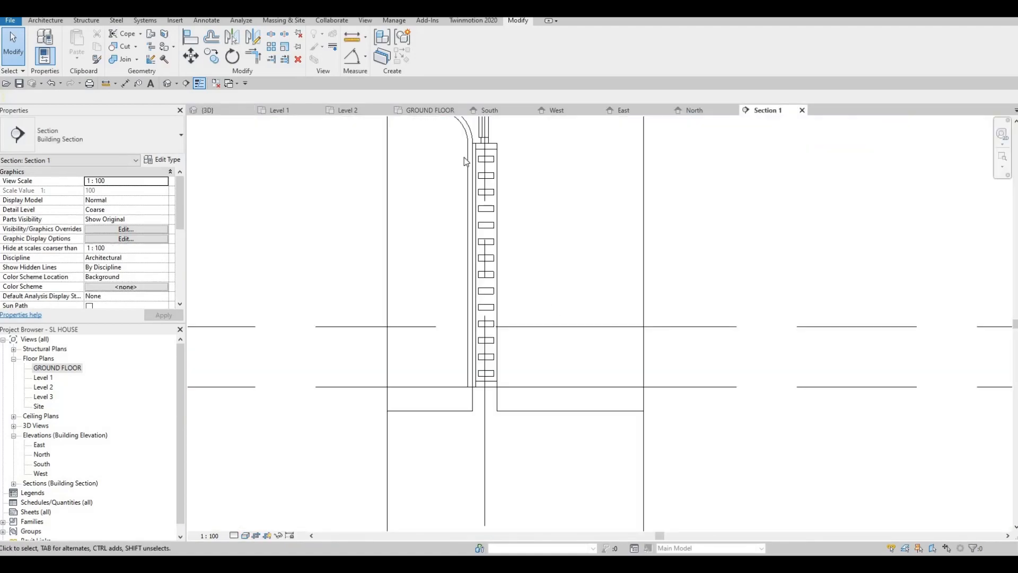
scroll(464, 157, "up", 4)
key("Escape")
middle_click_drag(408, 168, 317, 110)
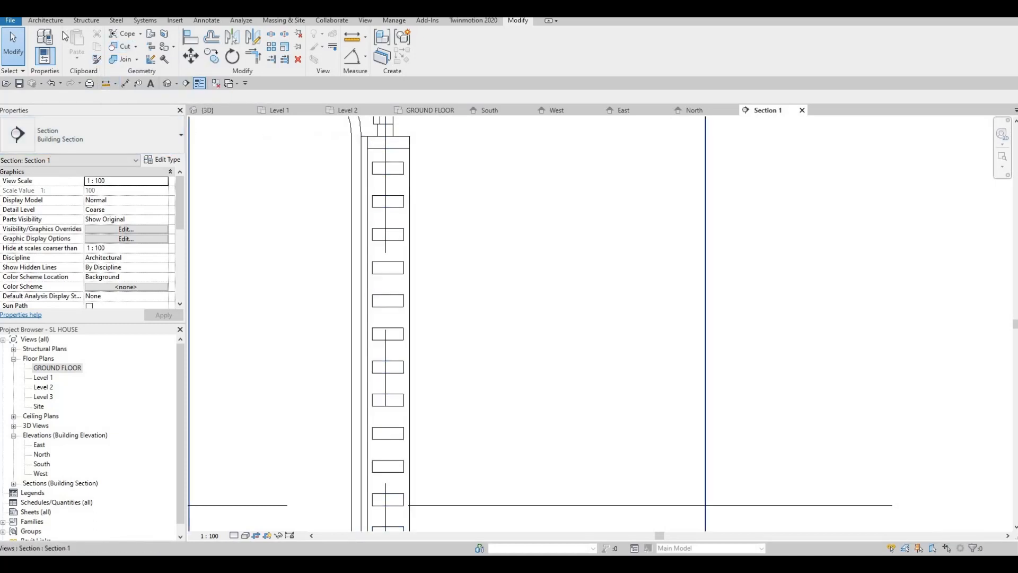
left_click(46, 20)
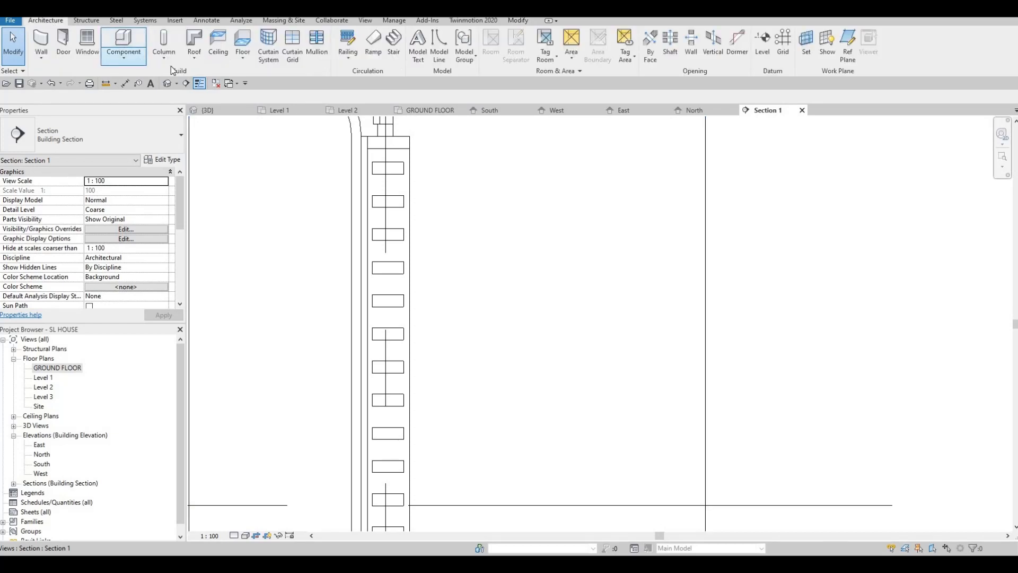
key("Escape")
left_click(410, 164)
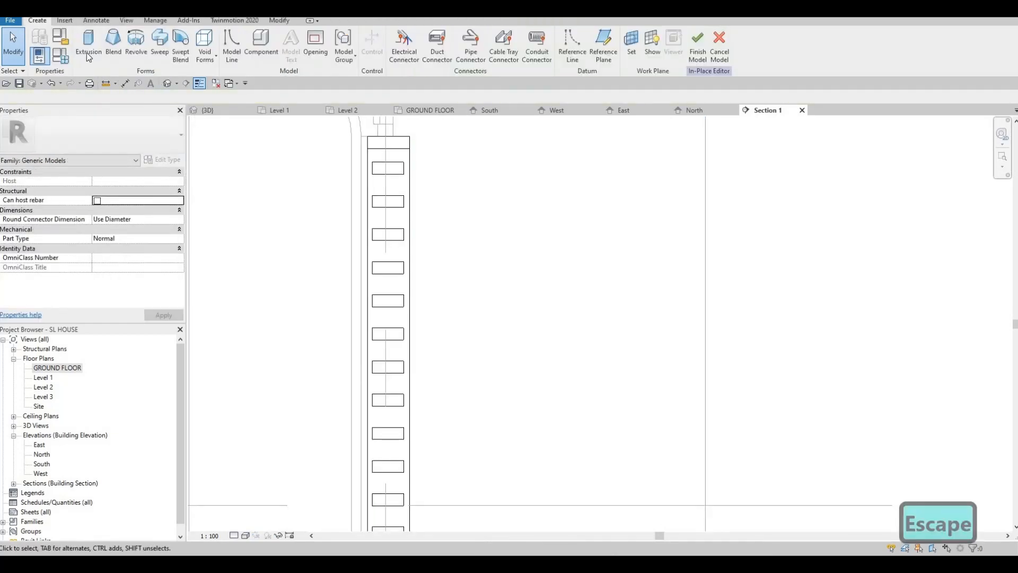
- Start an extrusion on the frame post's face and sketch a rectangle filling the gap between the two uppermost horizontal slats
left_click(89, 47)
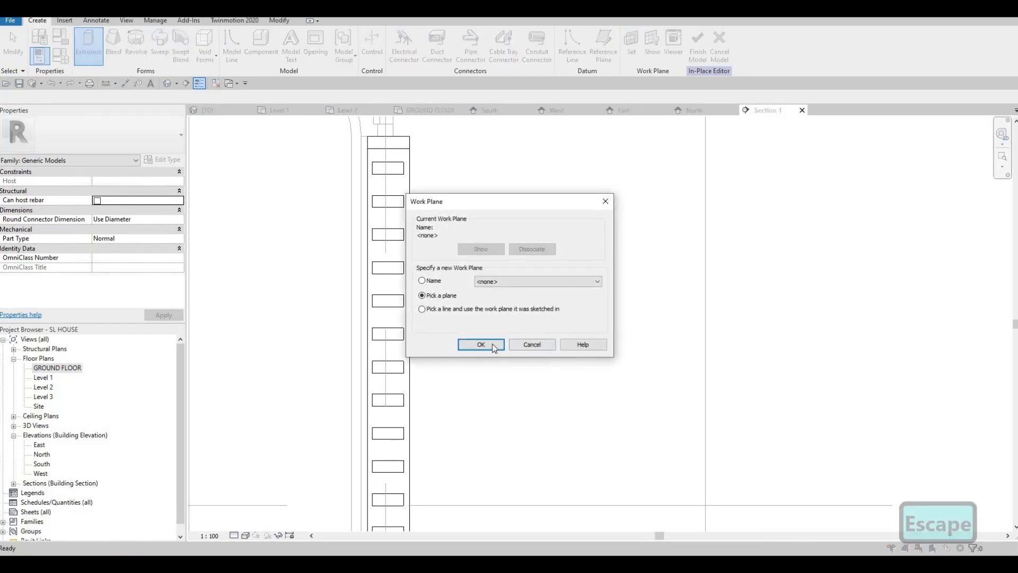
left_click(482, 345)
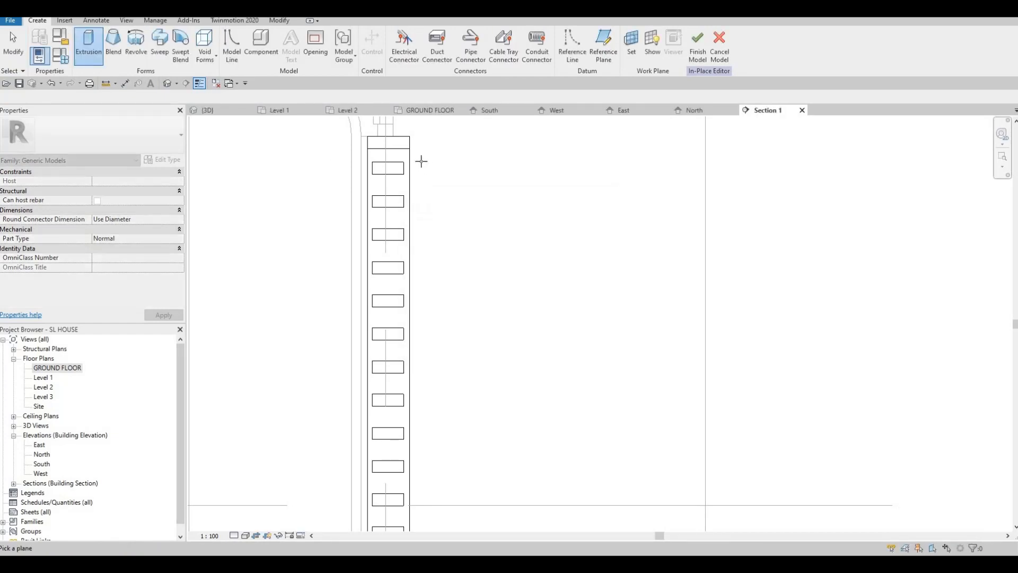
key("Tab")
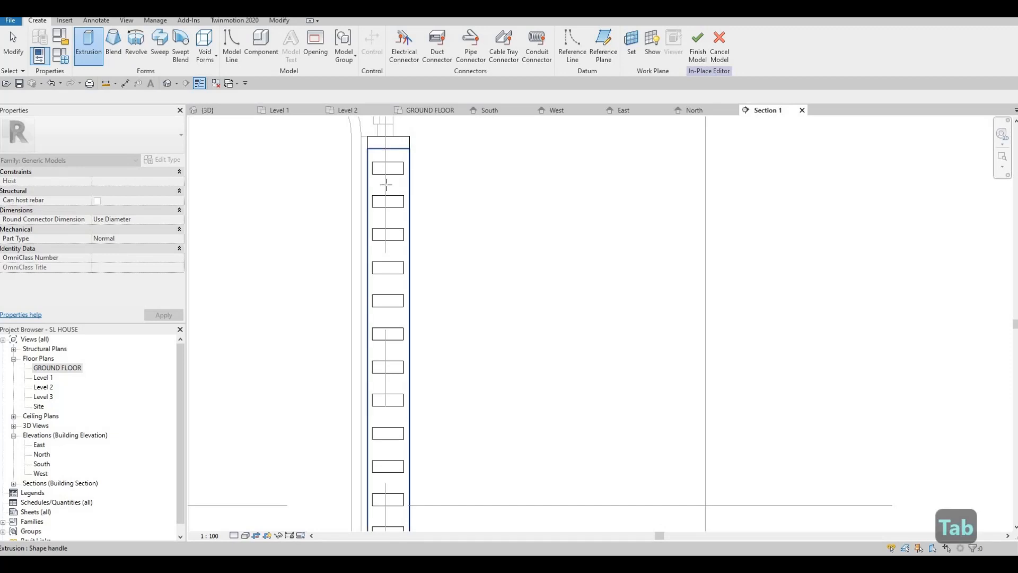
left_click(412, 179)
left_click(398, 36)
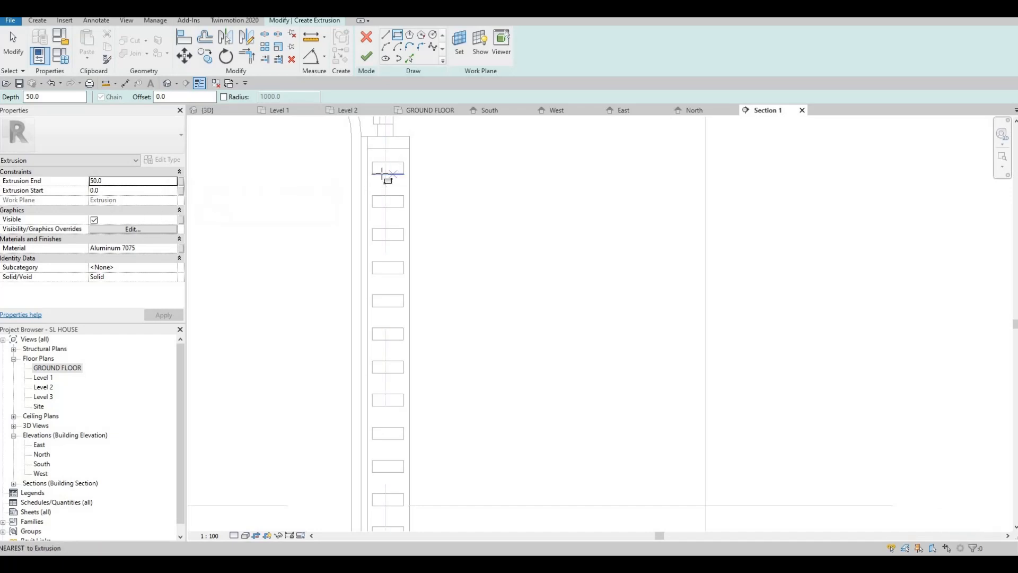
scroll(382, 173, "up", 2)
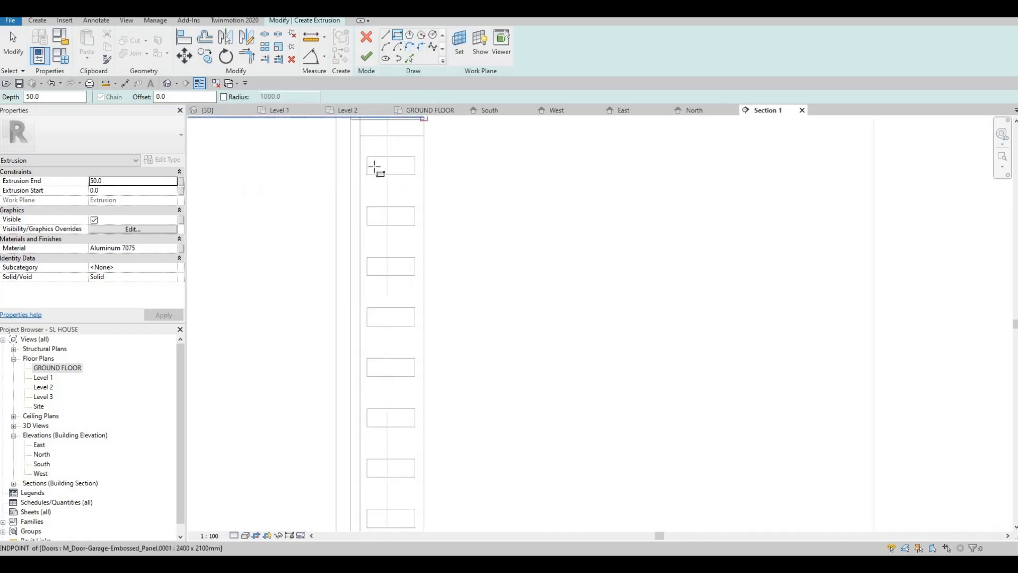
scroll(366, 179, "up", 1)
left_click(363, 180)
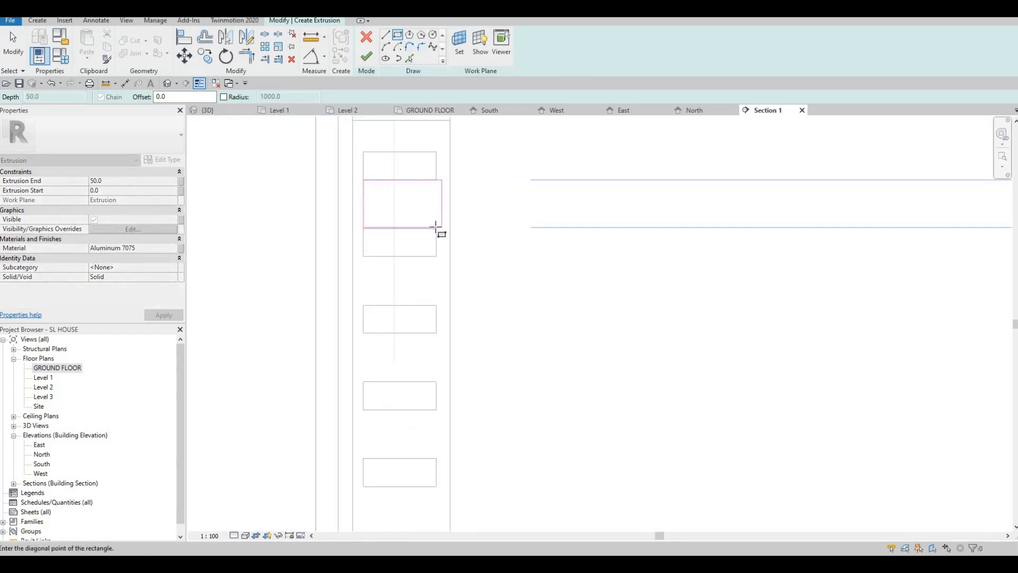
left_click(436, 228)
key("Escape")
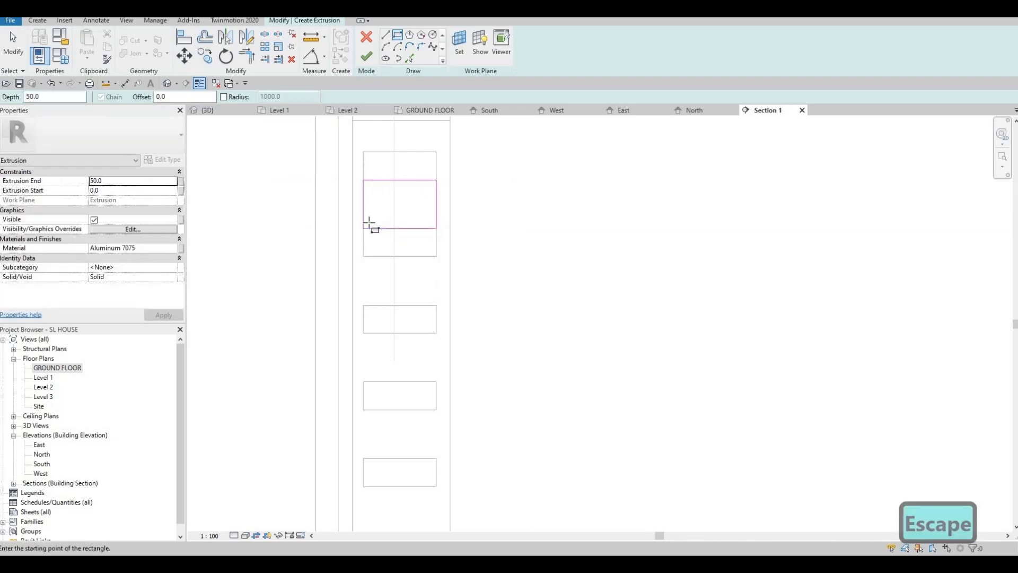
scroll(378, 218, "down", 2)
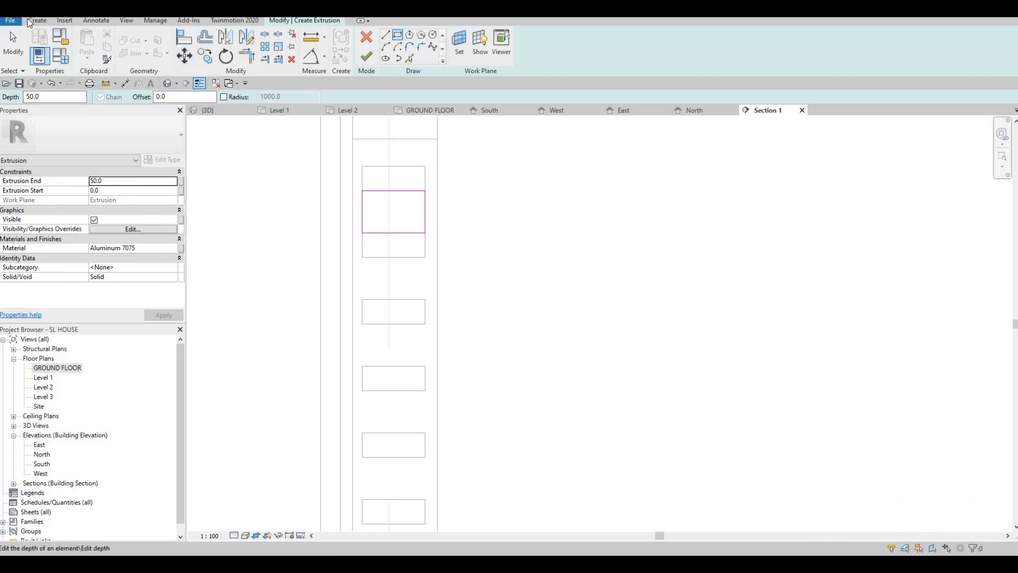
- Assign the Mahogany wood material from AEC Materials to the extrusion and finish its sketch
left_click(161, 248)
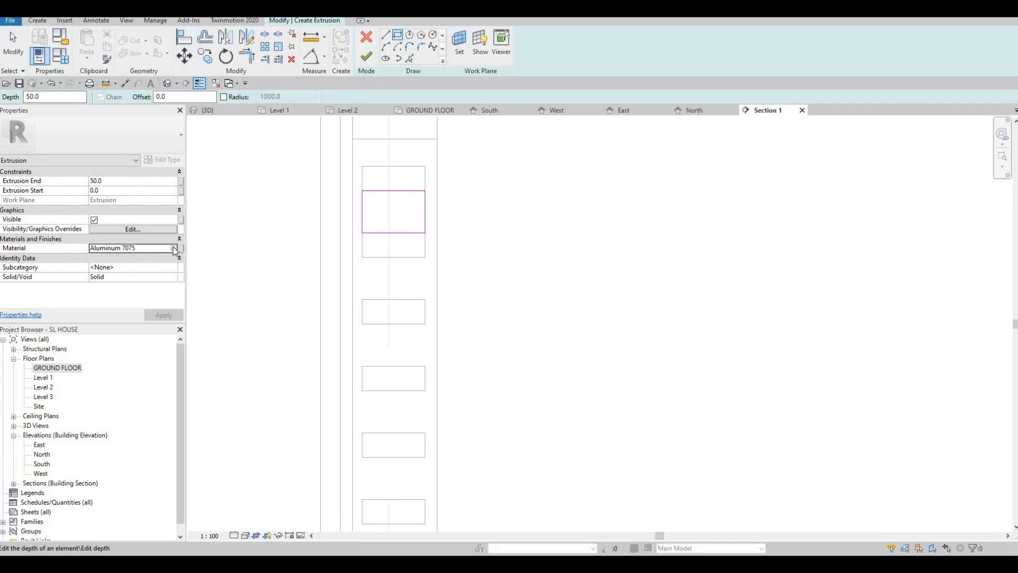
left_click(173, 248)
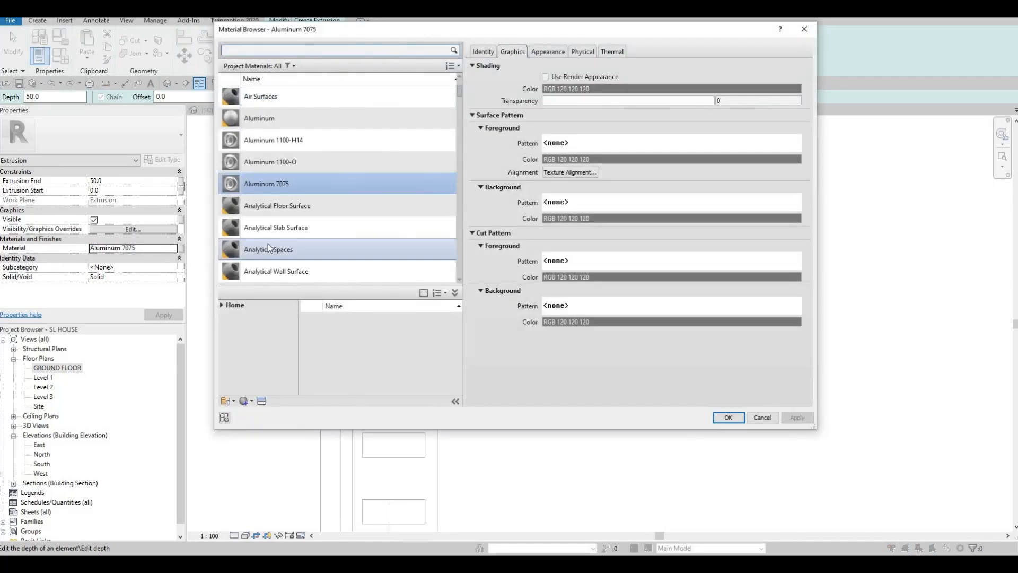
scroll(268, 243, "down", 10)
scroll(255, 250, "down", 5)
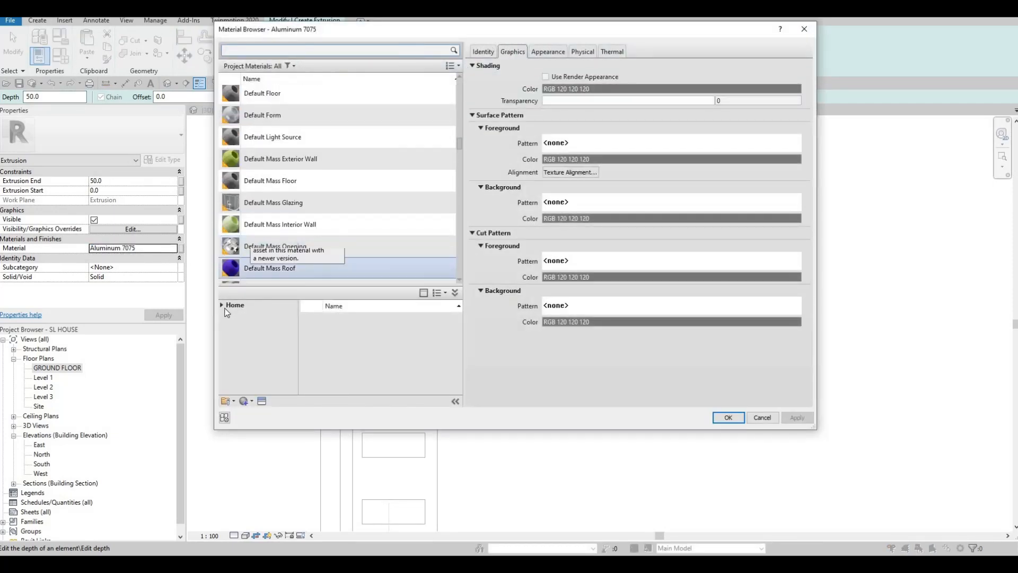
left_click(222, 306)
left_click(229, 325)
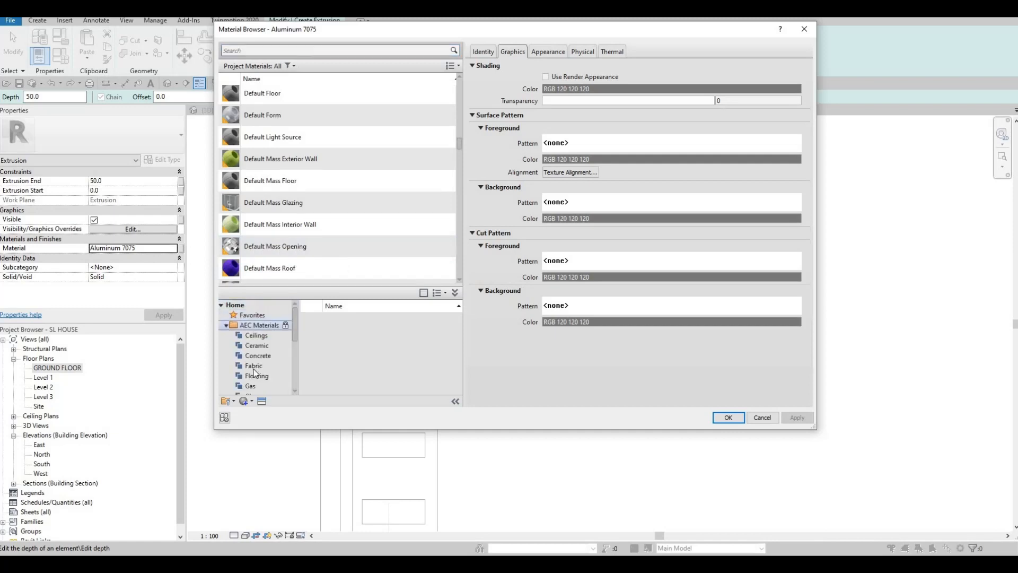
scroll(251, 364, "down", 4)
left_click(253, 387)
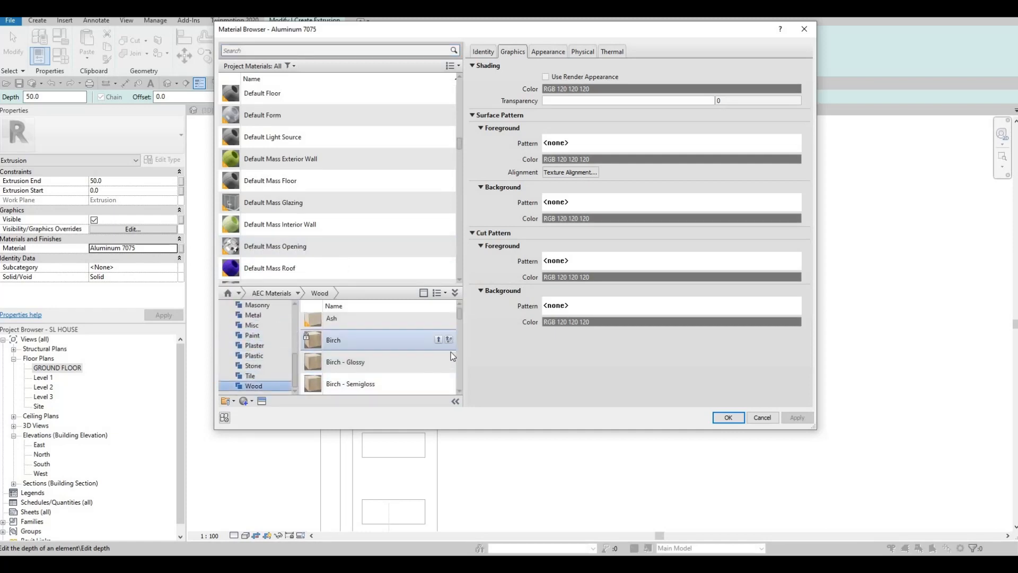
scroll(435, 362, "down", 5)
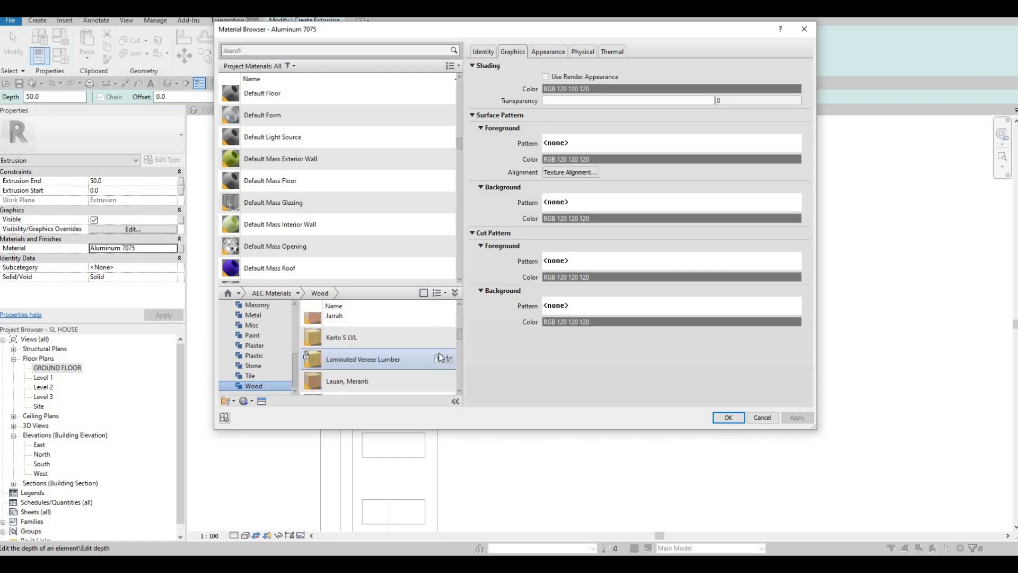
left_click(438, 341)
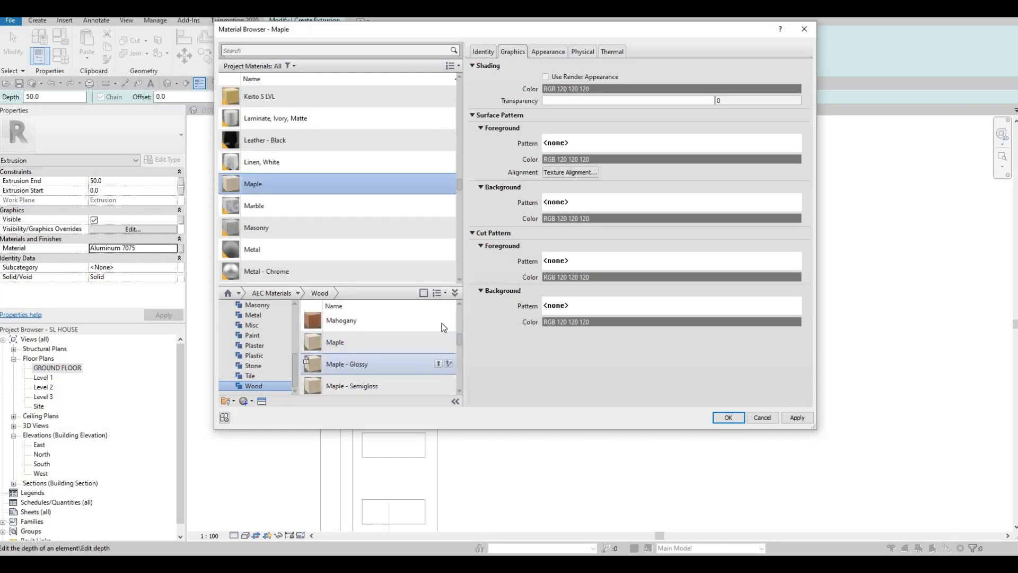
left_click(796, 418)
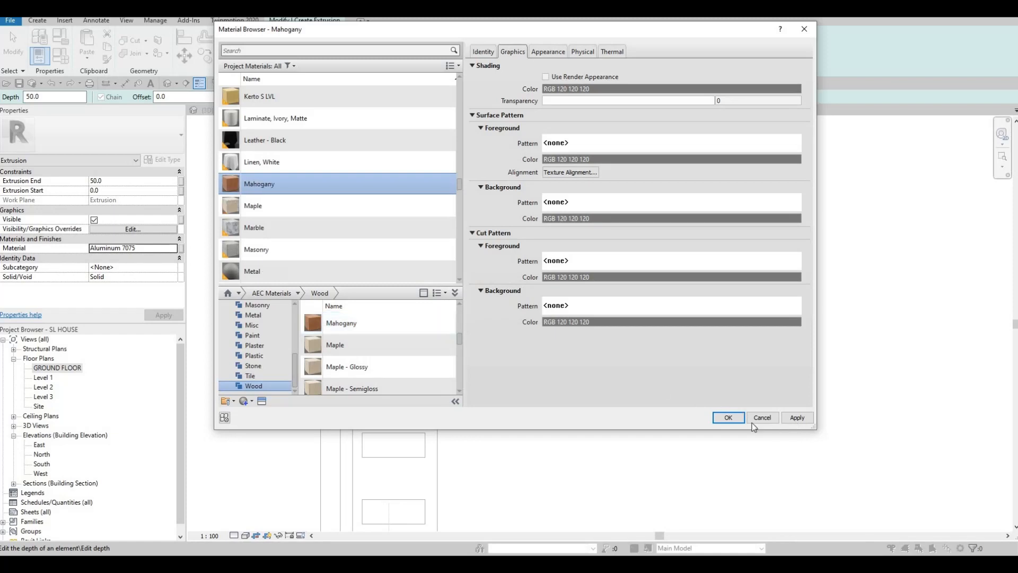
key("Return")
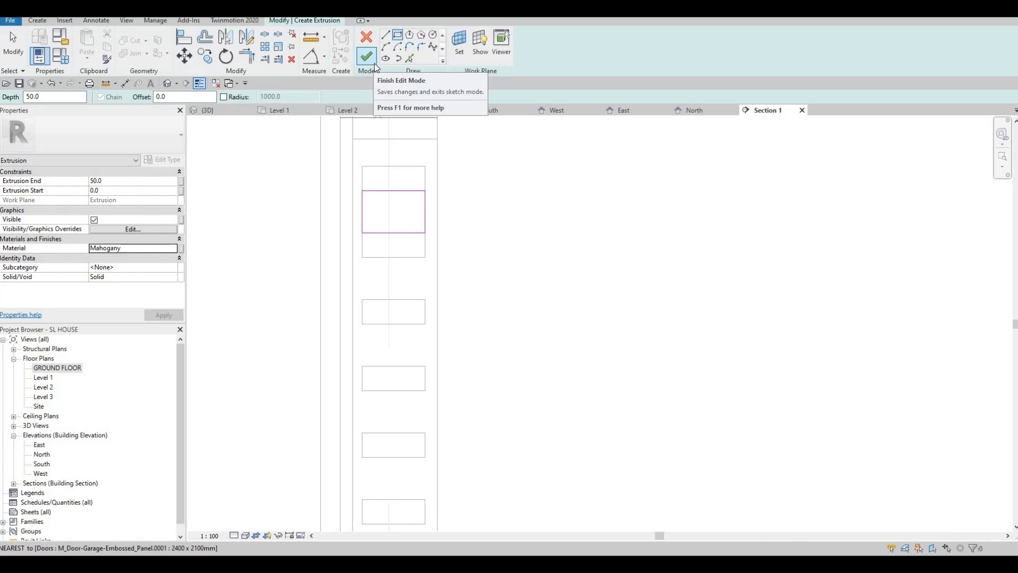
left_click(375, 66)
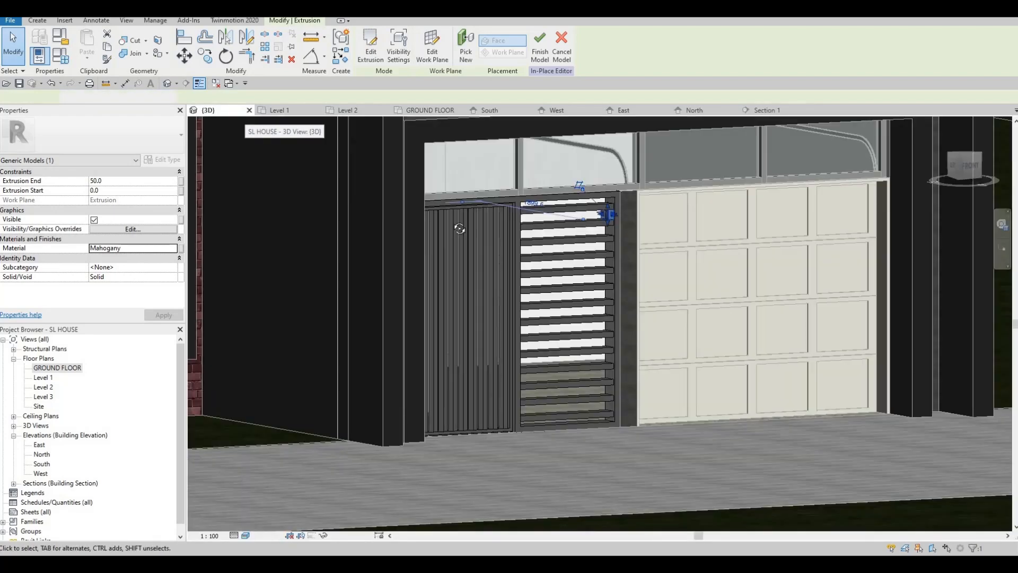
- In the 3D view, align the mahogany strip's free end with the inner face of the frame post beside the slatted door
middle_click_drag(456, 226, 553, 221, "shift")
scroll(411, 229, "up", 2)
scroll(432, 229, "up", 2)
key("Escape")
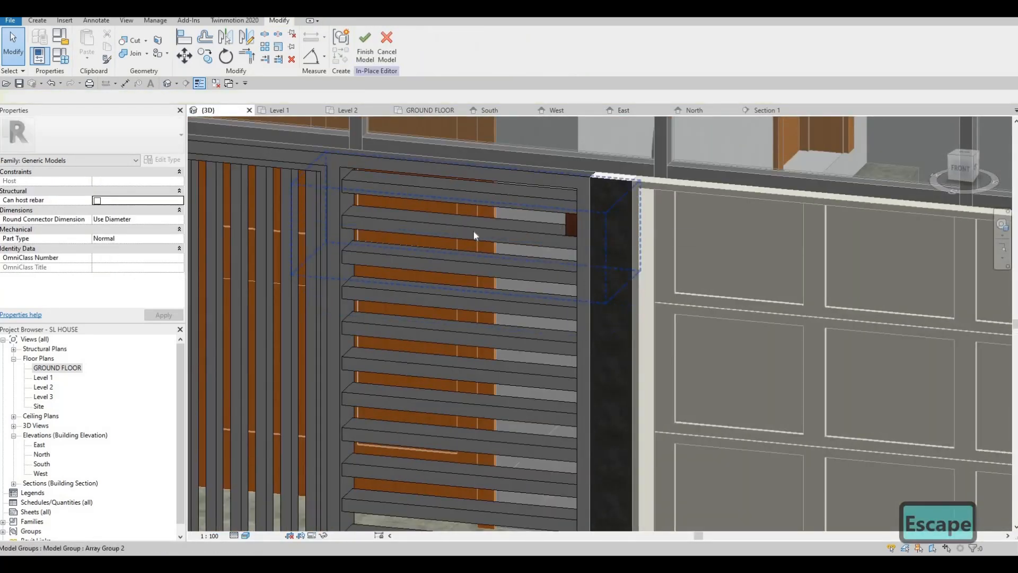
key("a")
key("l")
scroll(350, 202, "up", 2)
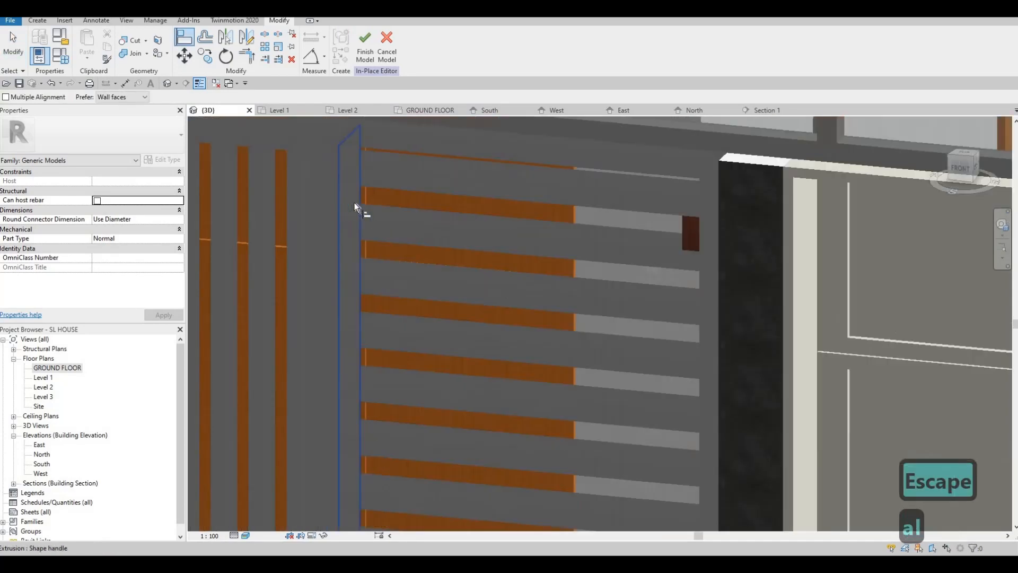
left_click(354, 203)
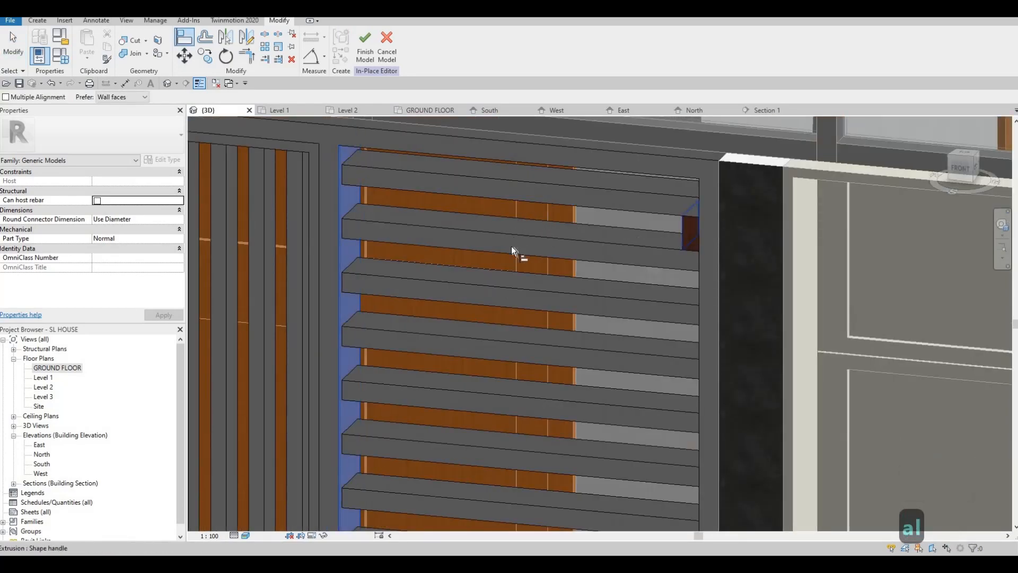
left_click(683, 235)
scroll(530, 245, "down", 2)
key("Escape")
- Inspect the mahogany strip between the side panel's slats from several angles in the 3D view
middle_click_drag(670, 164, 584, 296, "shift")
scroll(566, 286, "down", 1)
scroll(582, 297, "down", 1)
middle_click_drag(207, 187, 199, 230, "shift")
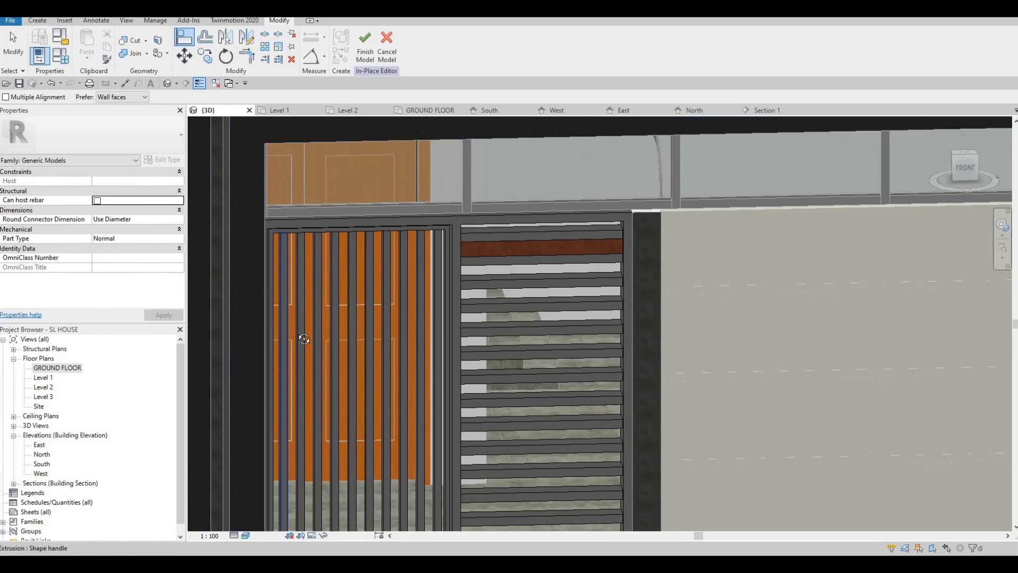
middle_click_drag(303, 341, 357, 350, "shift")
scroll(364, 285, "down", 4)
scroll(419, 342, "up", 3)
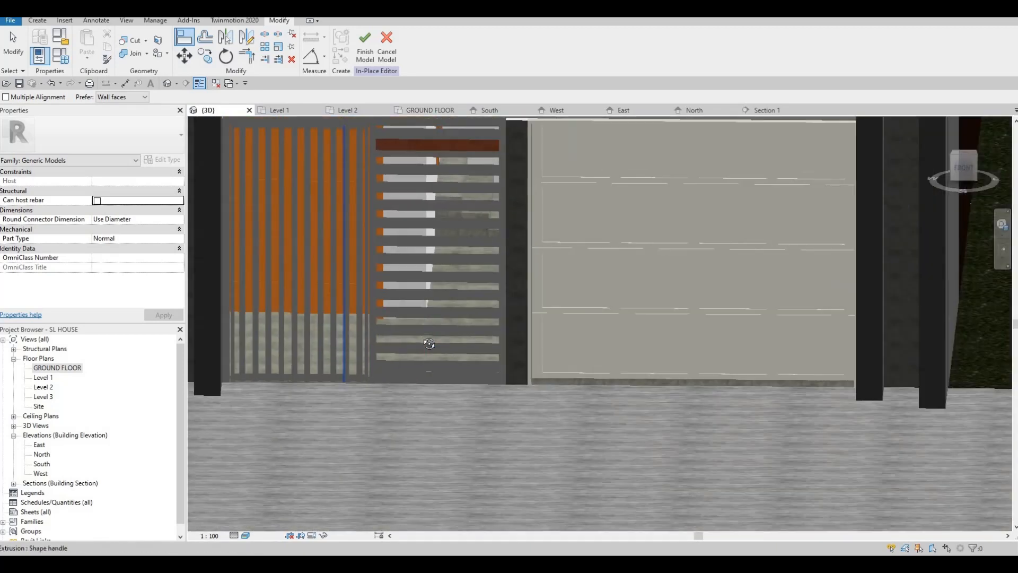
middle_click_drag(387, 315, 404, 325, "shift")
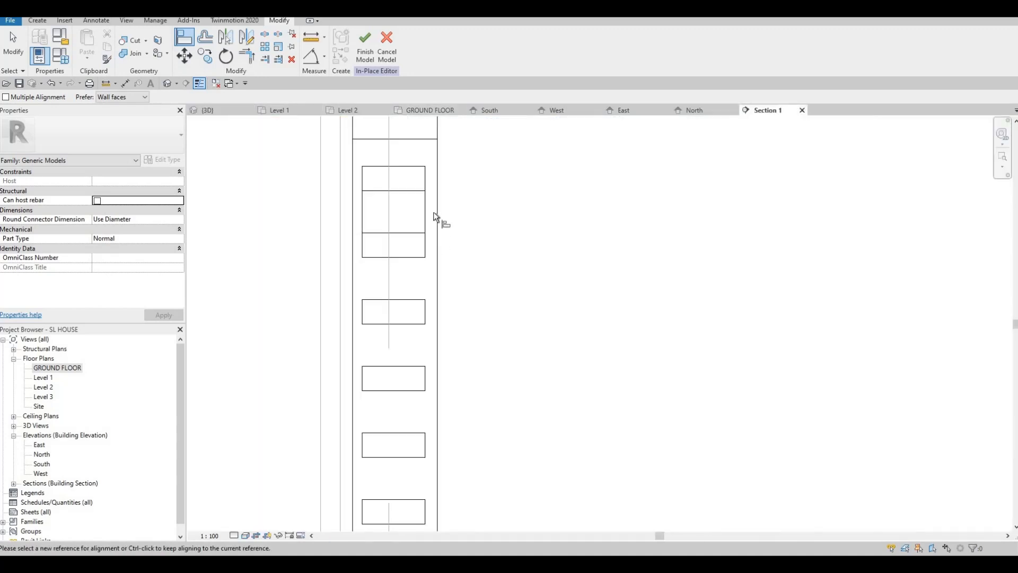
- Start an array of the uppermost mahogany strip in the section view, with 12 items spaced up to the last one
key("Escape")
left_click(372, 200)
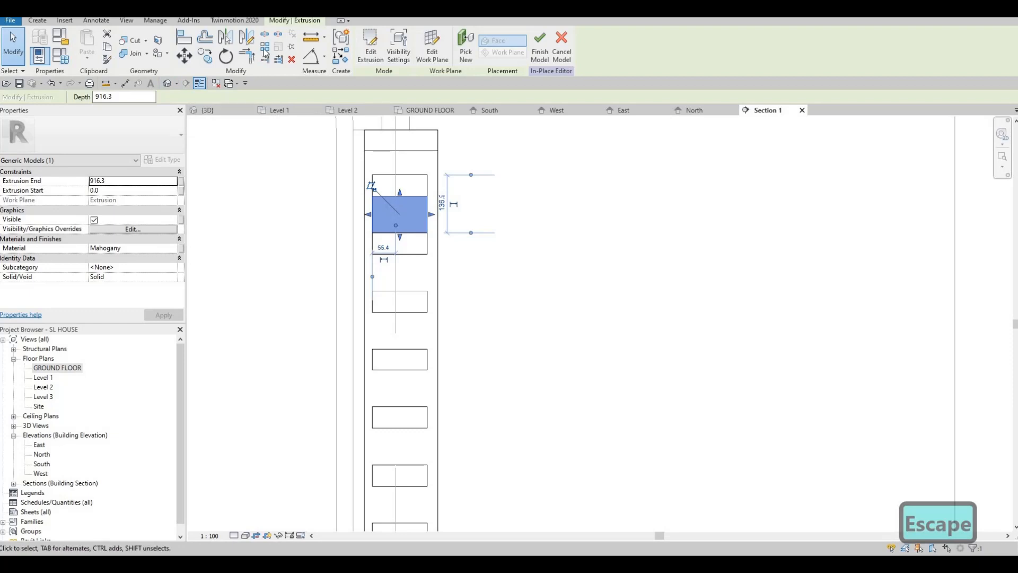
key("a")
key("r")
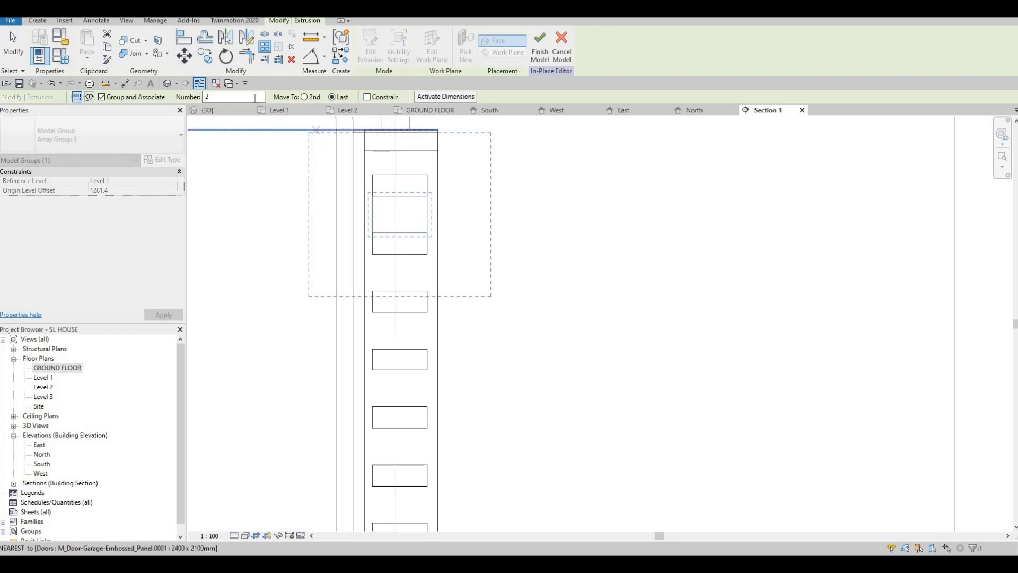
scroll(361, 245, "down", 2)
middle_click_drag(399, 264, 403, 152)
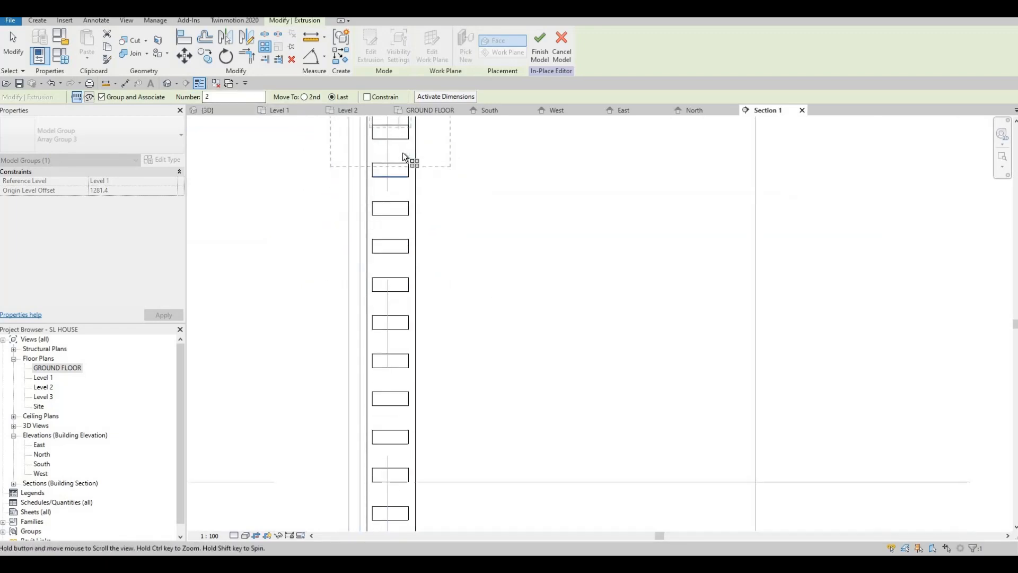
scroll(394, 198, "down", 1)
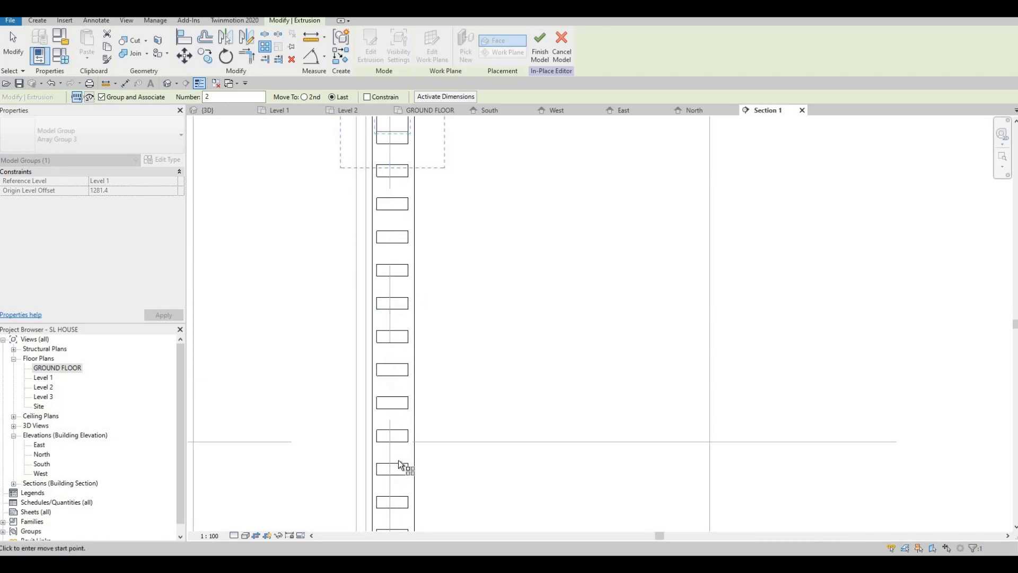
middle_click_drag(403, 452, 414, 349)
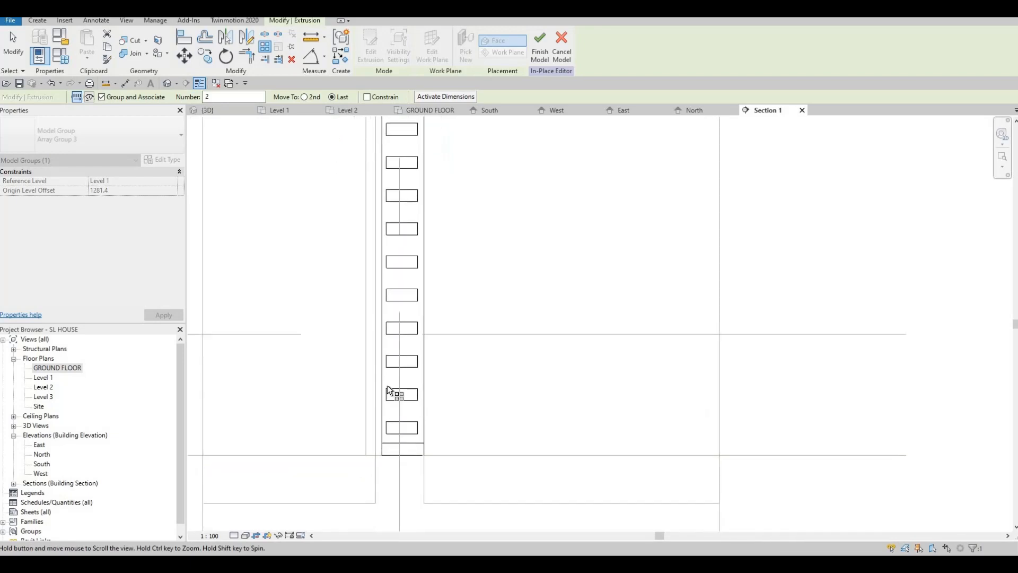
left_click(185, 97)
type("12")
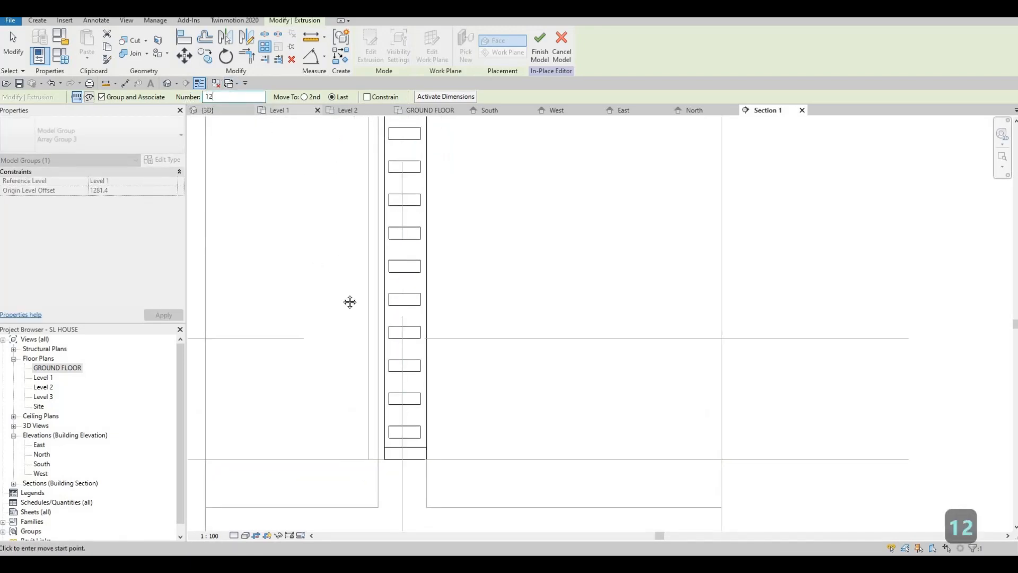
- Try to array the strip from its upper edge down to the gap between the two lowest slats, and cancel the array
middle_click_drag(395, 206, 399, 365)
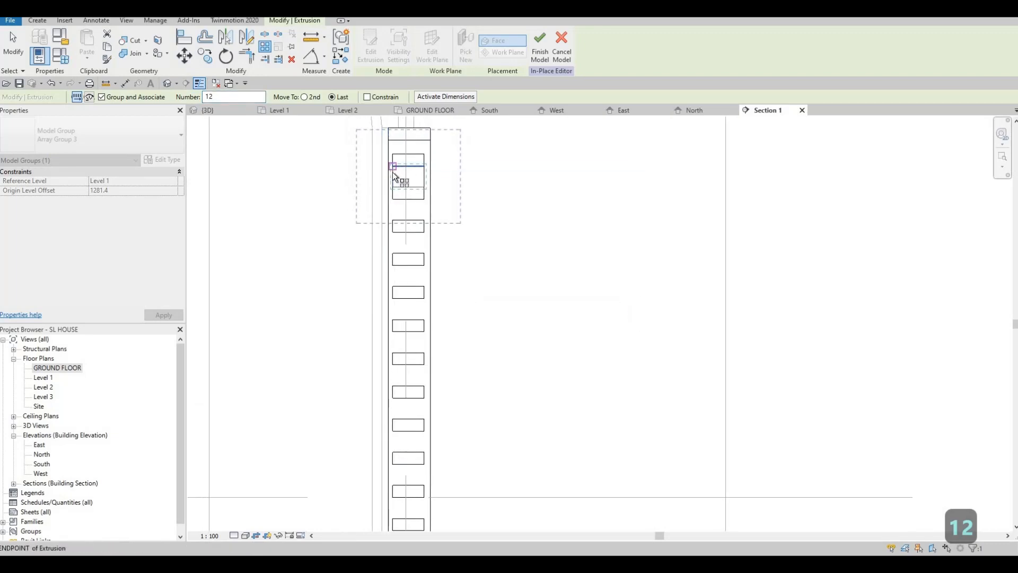
scroll(390, 173, "up", 2)
left_click(394, 177)
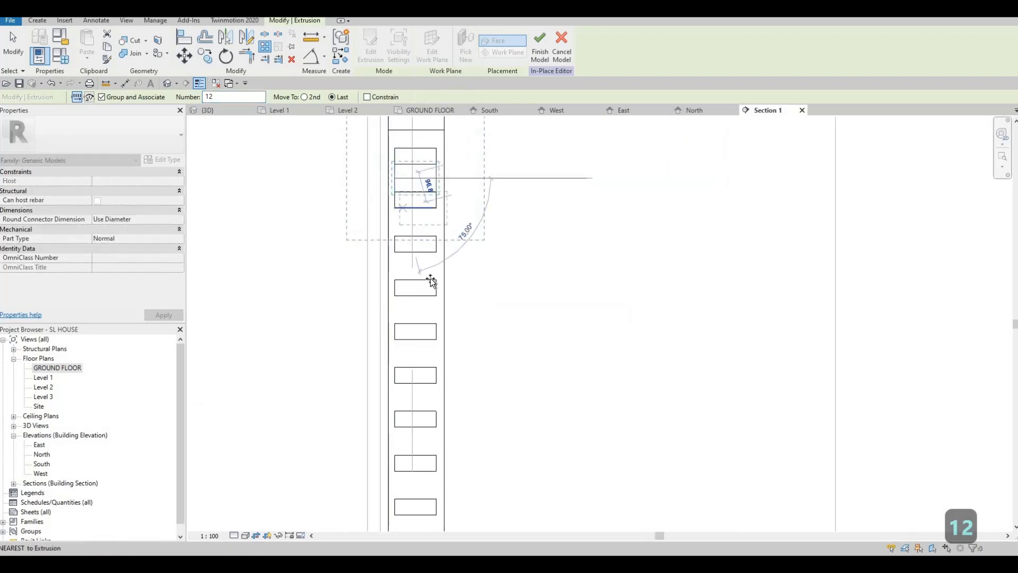
middle_click_drag(442, 498, 452, 242)
middle_click_drag(444, 400, 466, 248)
scroll(414, 388, "up", 2)
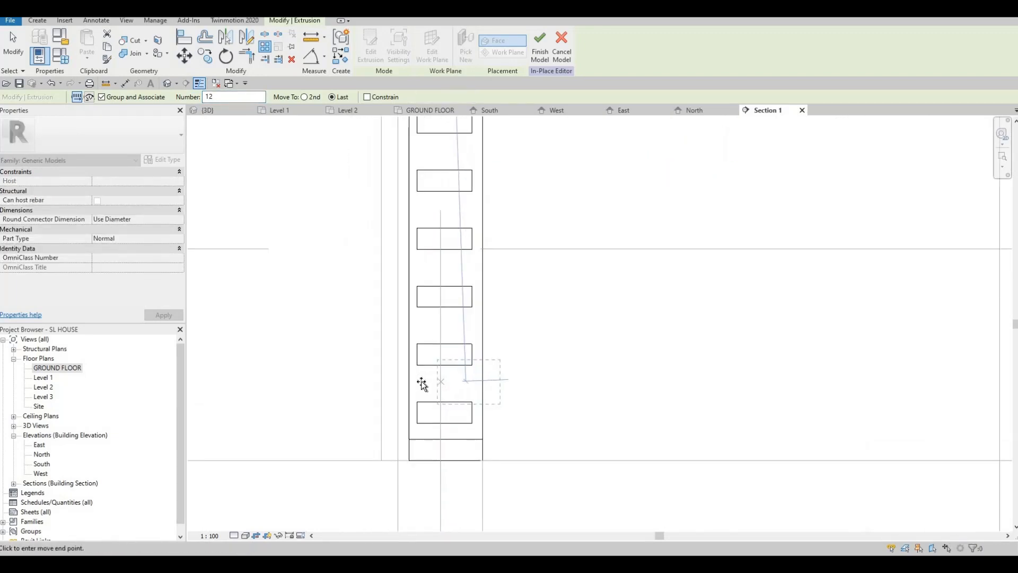
left_click(435, 366)
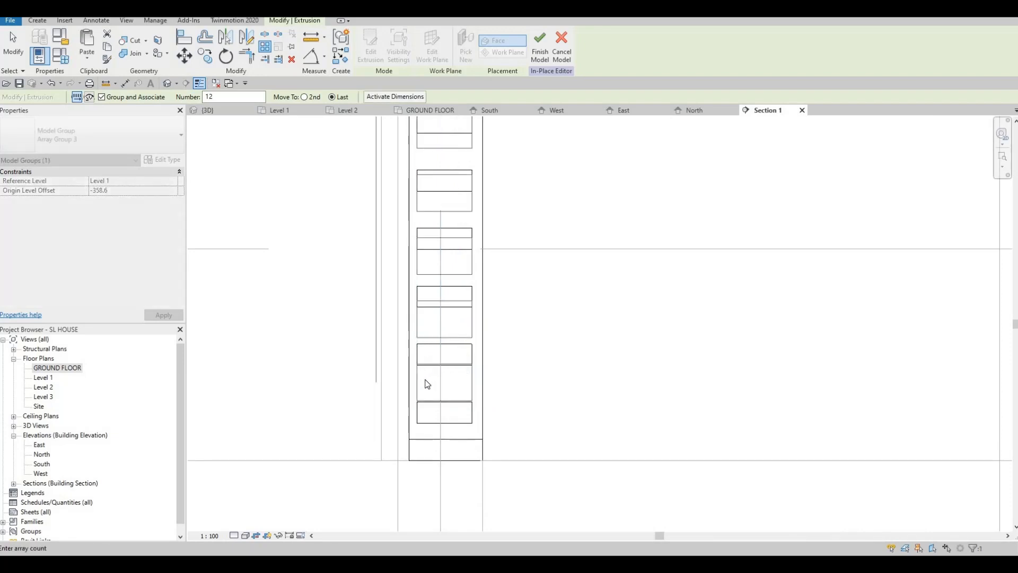
scroll(390, 398, "up", 5)
scroll(370, 392, "up", 2)
key("Escape")
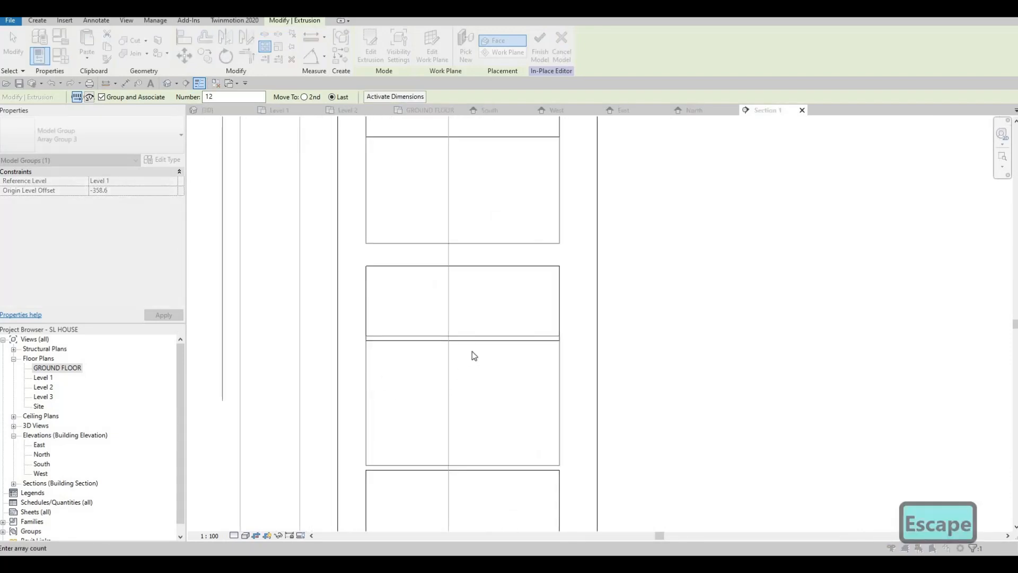
key("Escape")
scroll(390, 233, "down", 3)
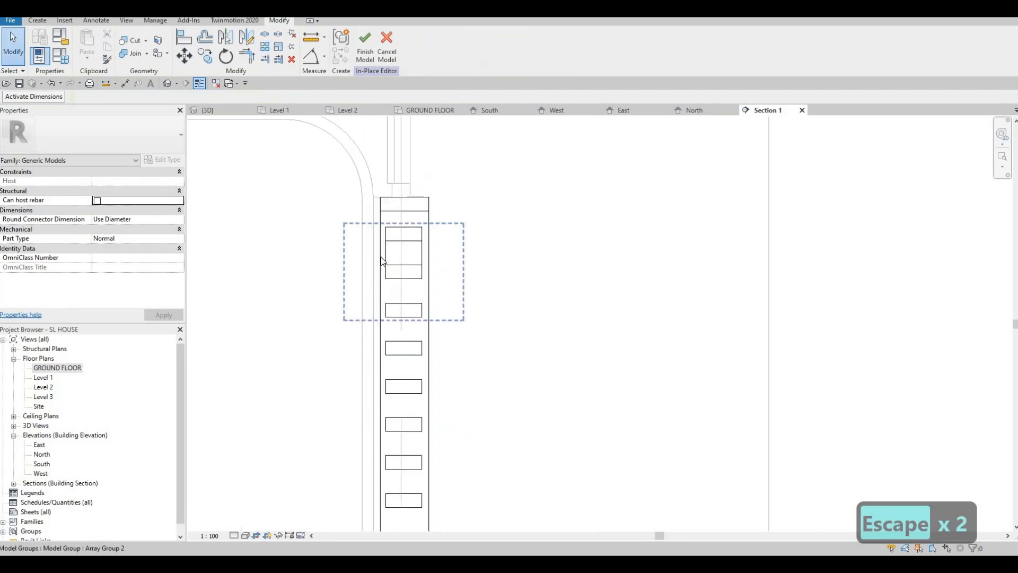
- Try again to array the uppermost mahogany strip as 12 items, ending under the second-lowest horizontal slat
scroll(388, 250, "up", 2)
left_click(390, 253)
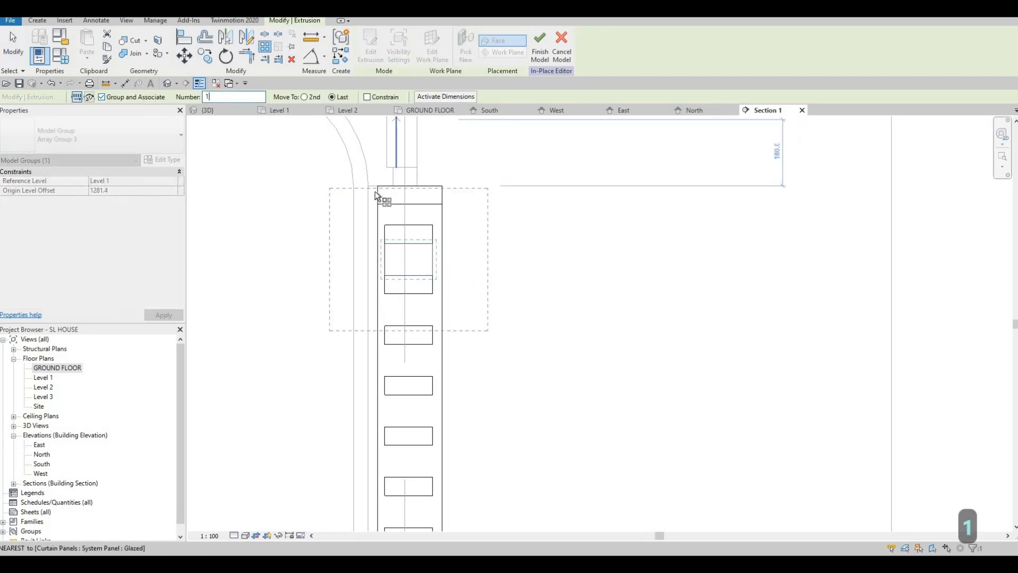
type("2")
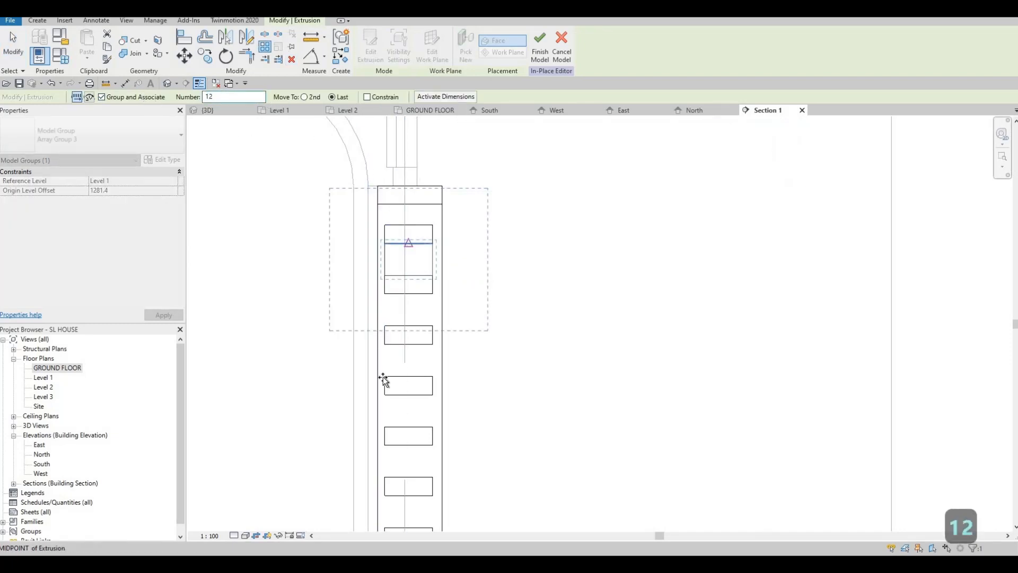
middle_click_drag(393, 339, 390, 119)
middle_click_drag(399, 498, 388, 295)
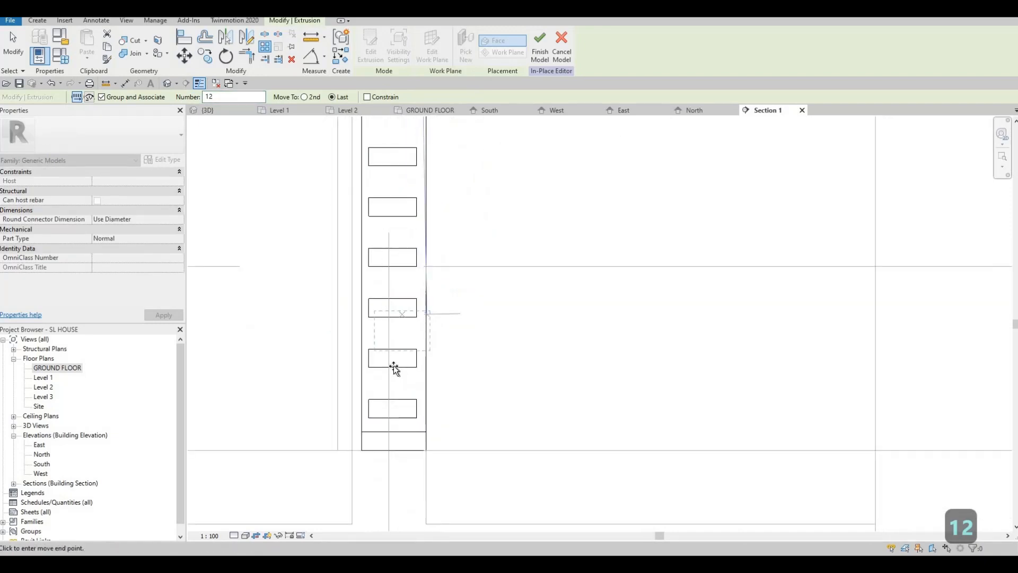
left_click(394, 365)
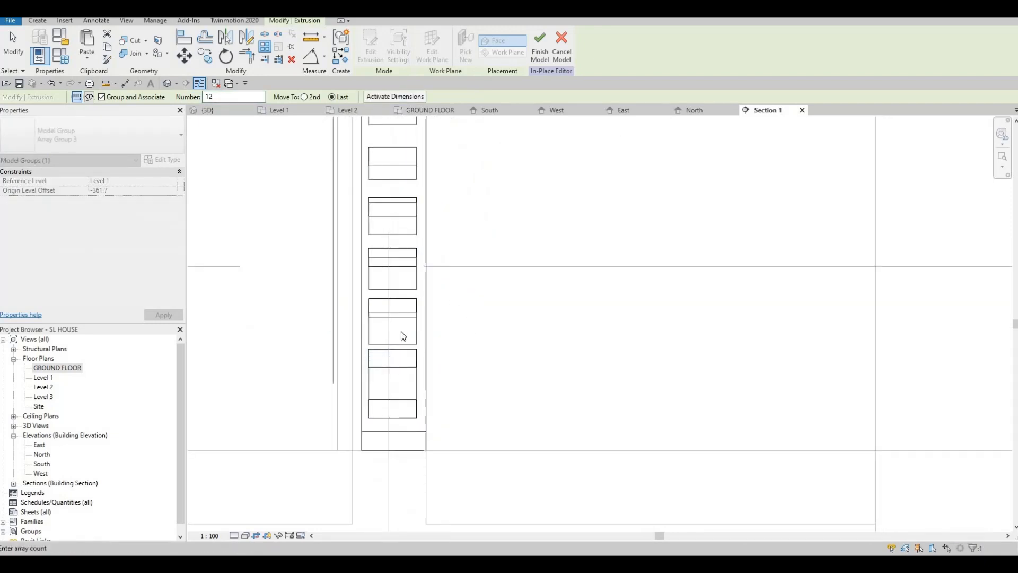
- Compare the arrayed strips' spacing with the slat gaps along the whole side panel, and cancel the array
scroll(399, 307, "up", 1)
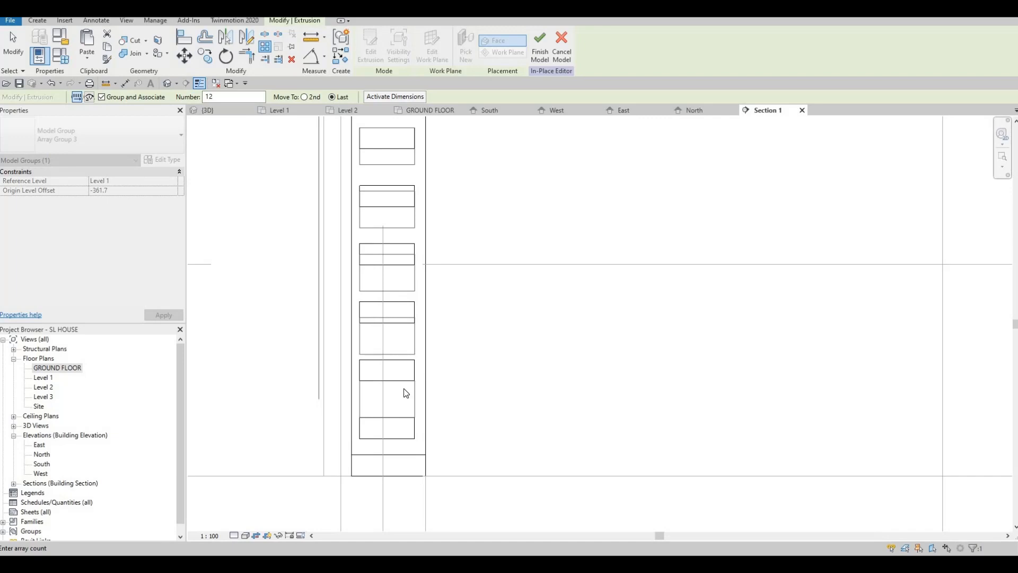
scroll(397, 352, "up", 2)
middle_click_drag(402, 334, 401, 329)
scroll(401, 330, "down", 3)
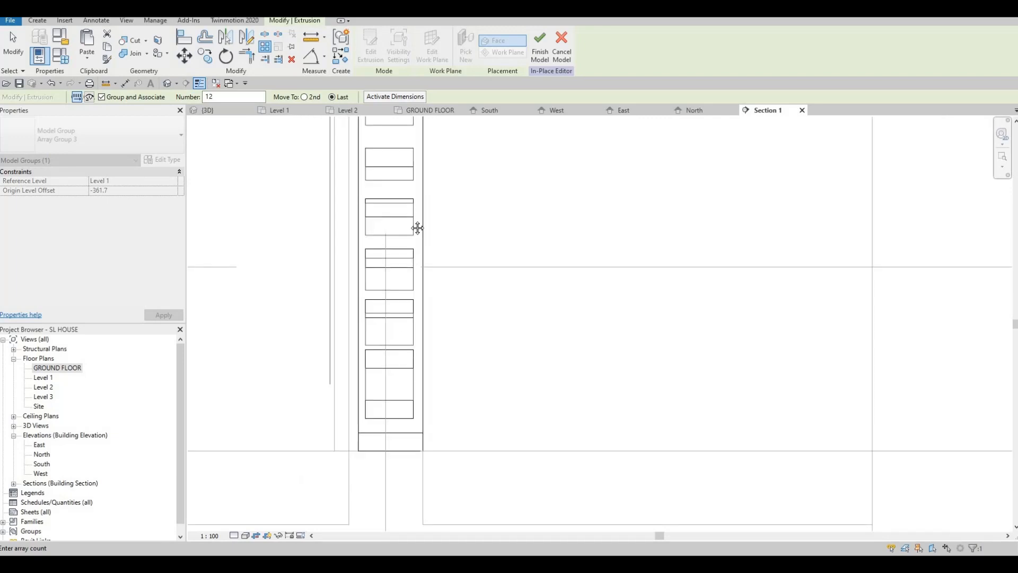
middle_click_drag(417, 228, 402, 371)
scroll(402, 371, "down", 2)
middle_click_drag(364, 182, 356, 279)
scroll(358, 276, "down", 1)
scroll(380, 201, "up", 3)
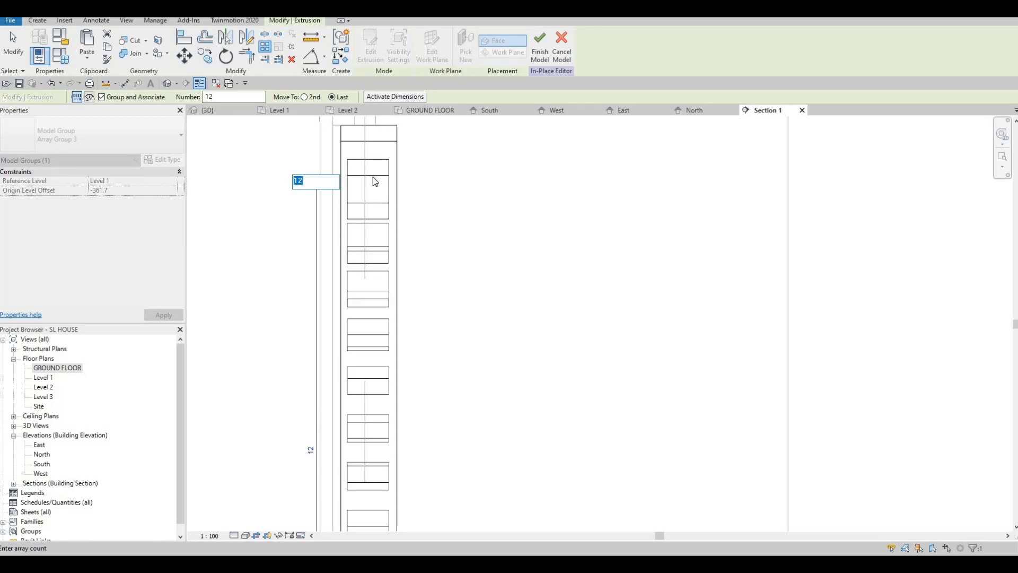
middle_click_drag(379, 327, 397, 239)
scroll(395, 249, "down", 1)
middle_click_drag(337, 119, 329, 161)
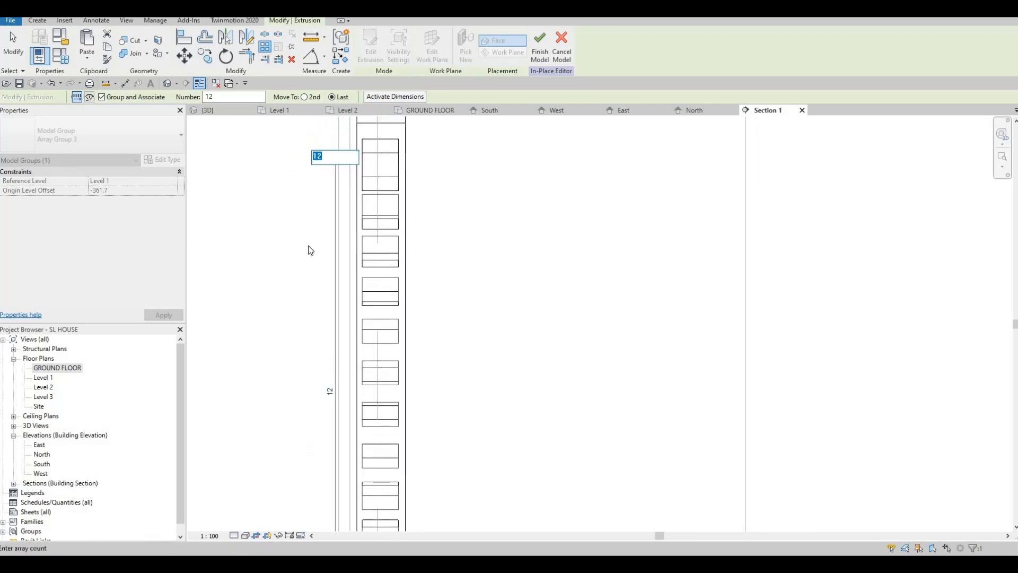
scroll(324, 222, "down", 1)
middle_click_drag(308, 276, 327, 212)
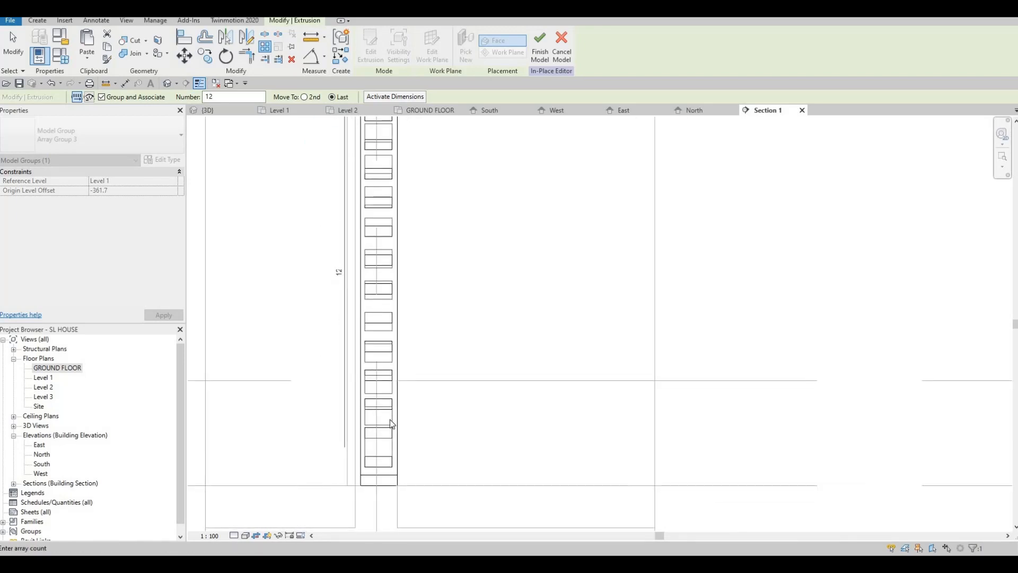
key("Escape")
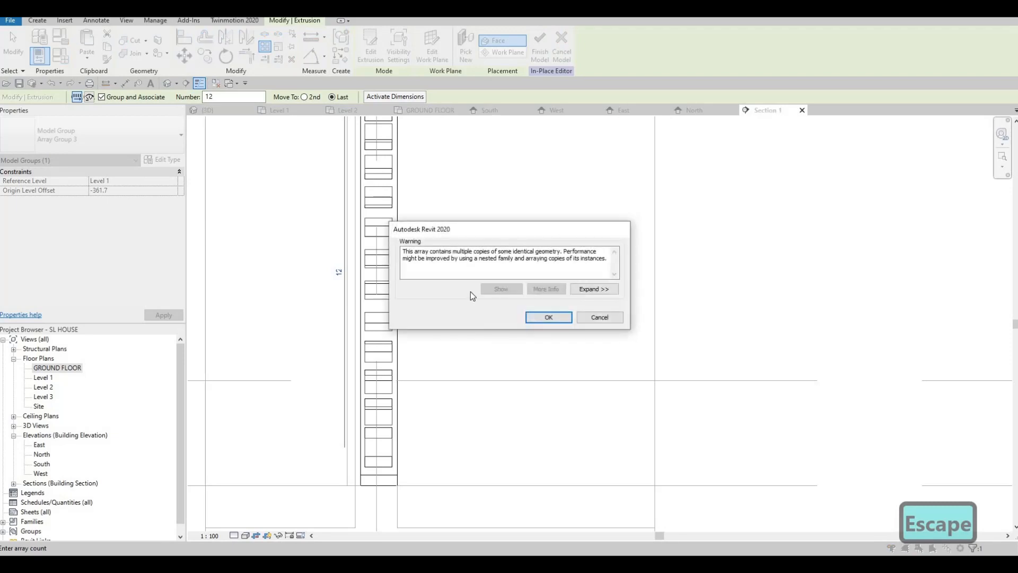
key("Escape")
key("Escape")
- Copy the uppermost mahogany strip from its upper edge's midpoint down into the next five gaps between the horizontal slats
left_click(420, 256)
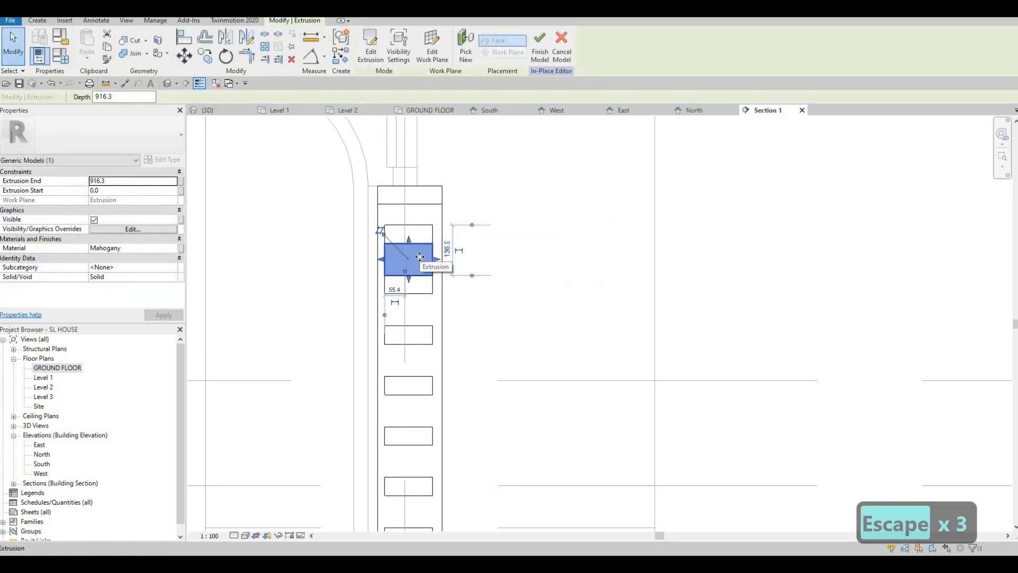
key("c")
key("o")
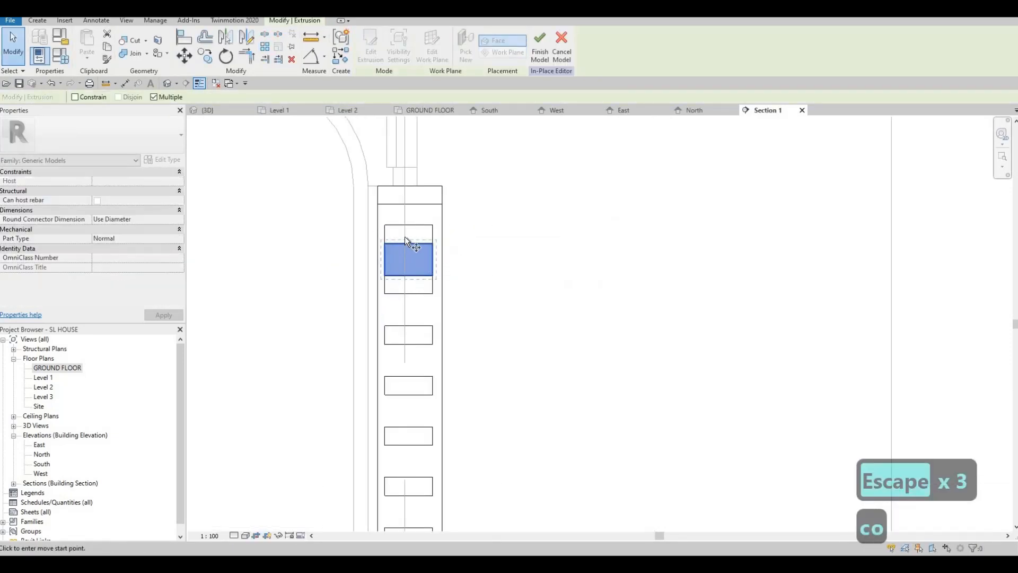
left_click(407, 243)
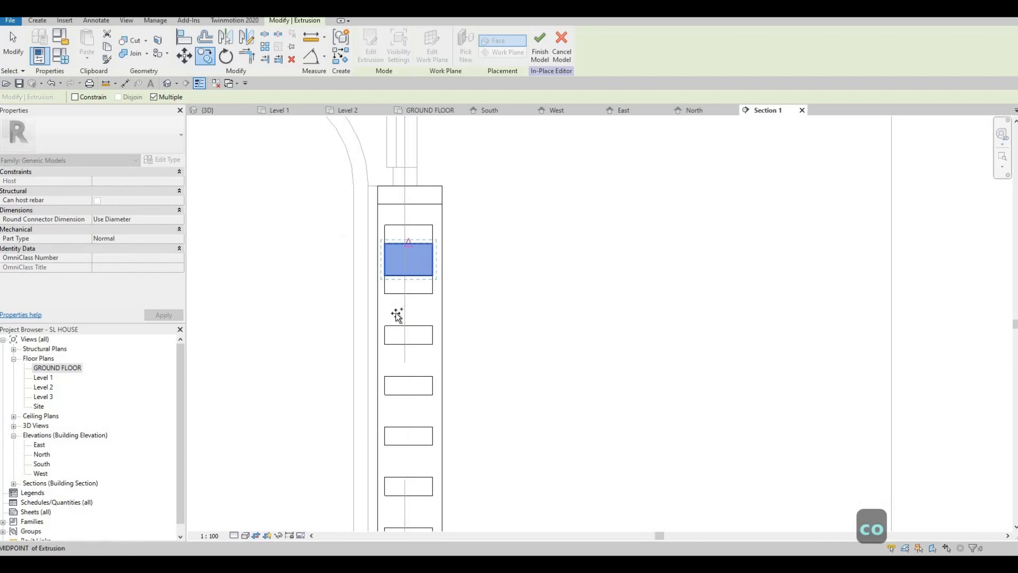
left_click(409, 293)
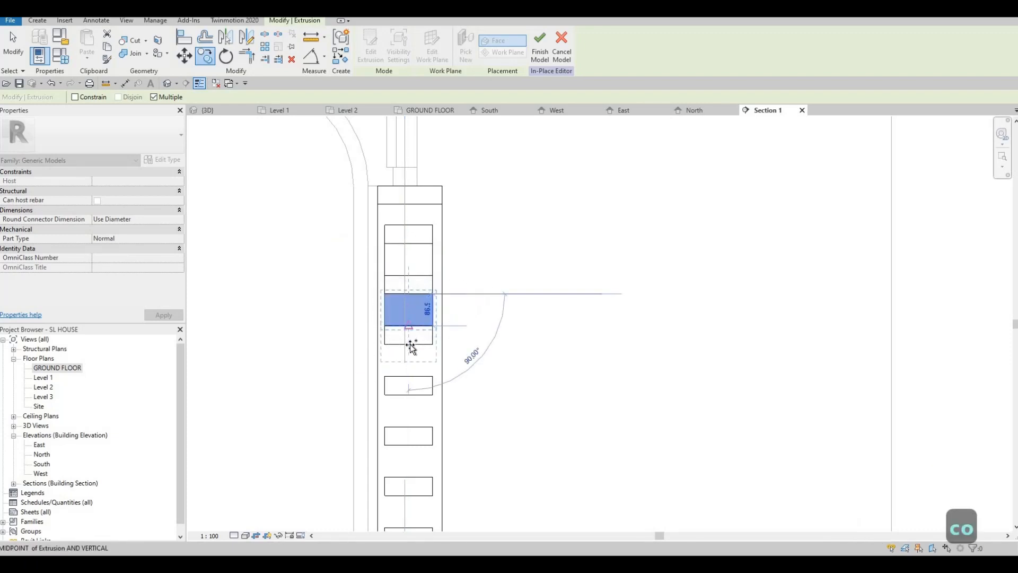
left_click(409, 344)
left_click(409, 396)
middle_click_drag(401, 453, 398, 289)
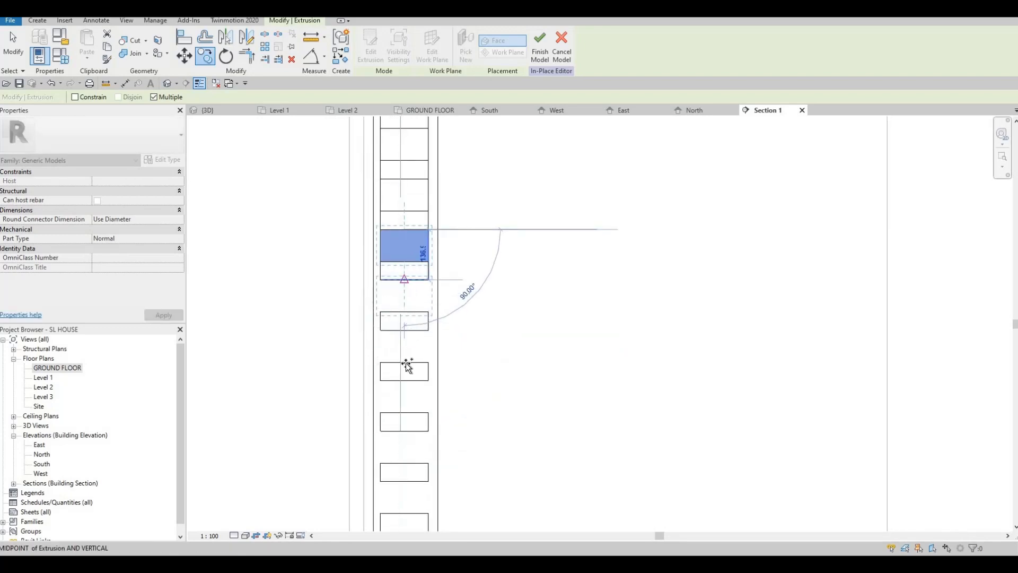
left_click(401, 385)
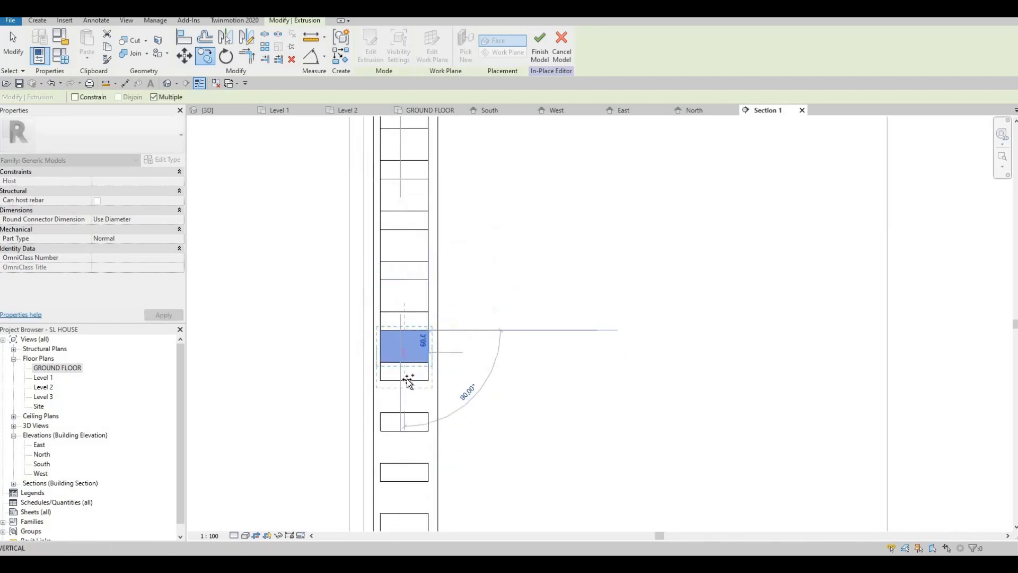
middle_click_drag(431, 296, 434, 209)
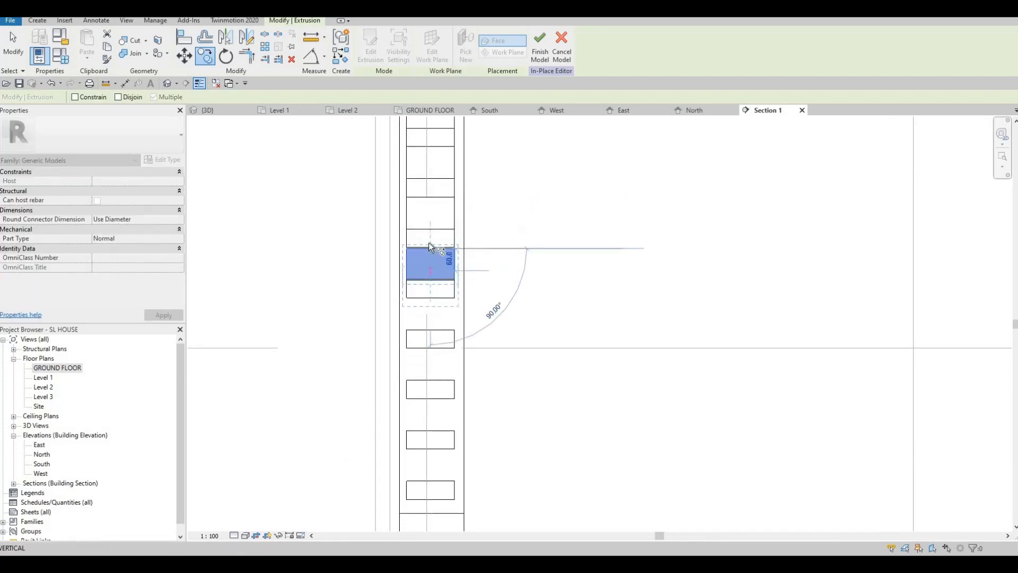
- Undo the last strip copy and end the Copy command
key("ctrl+z")
key("Escape")
key("Escape")
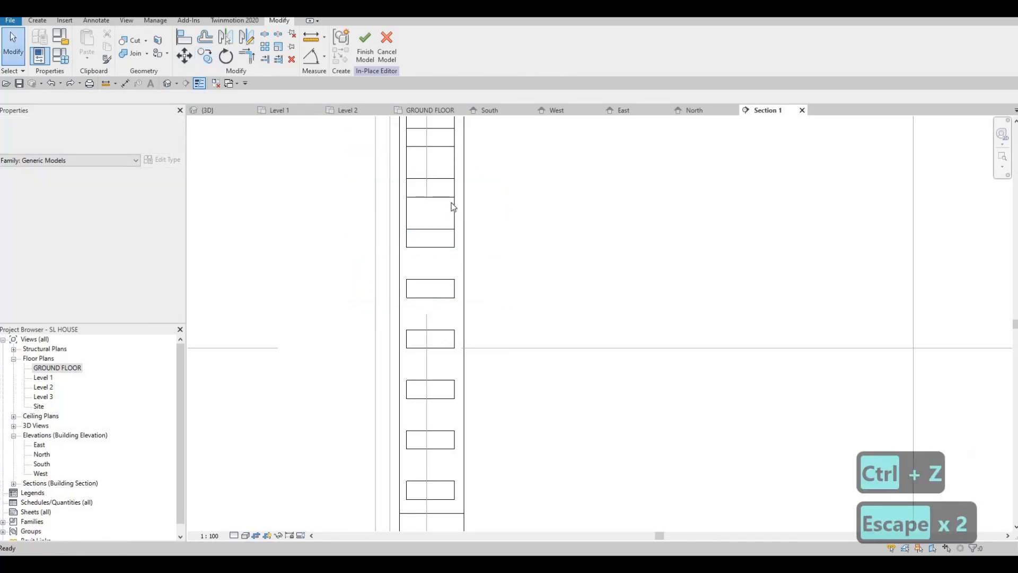
- Copy the lowest mahogany strip from its upper edge's midpoint into the five remaining gaps between the horizontal slats below it
left_click(445, 202)
key("c")
key("o")
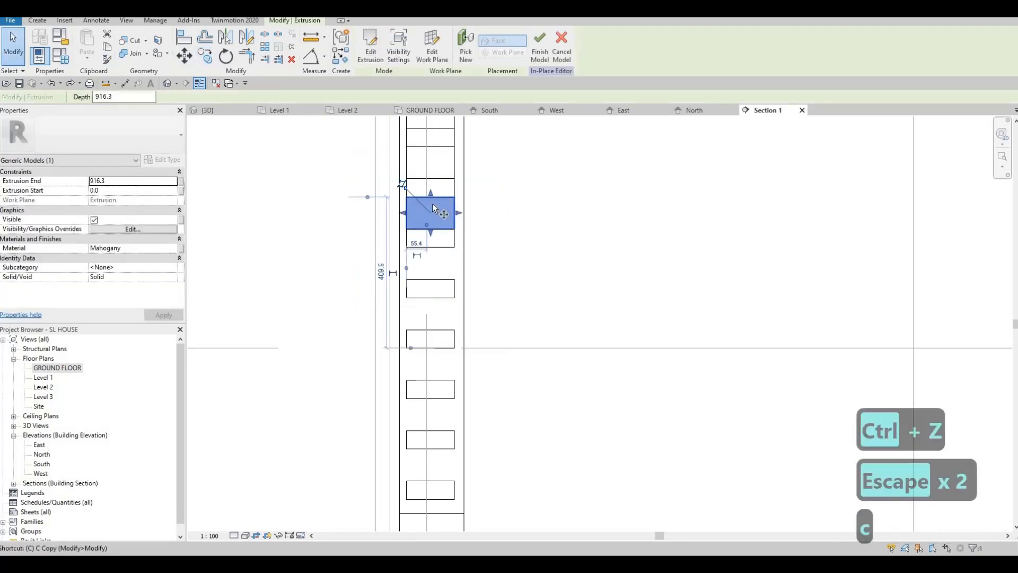
scroll(435, 204, "up", 1)
left_click(431, 193)
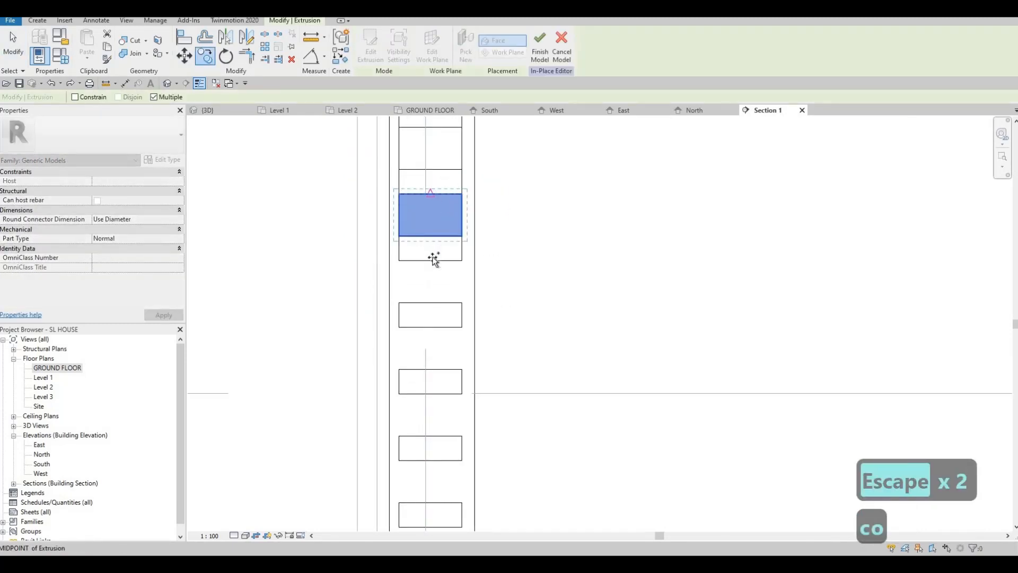
left_click(430, 261)
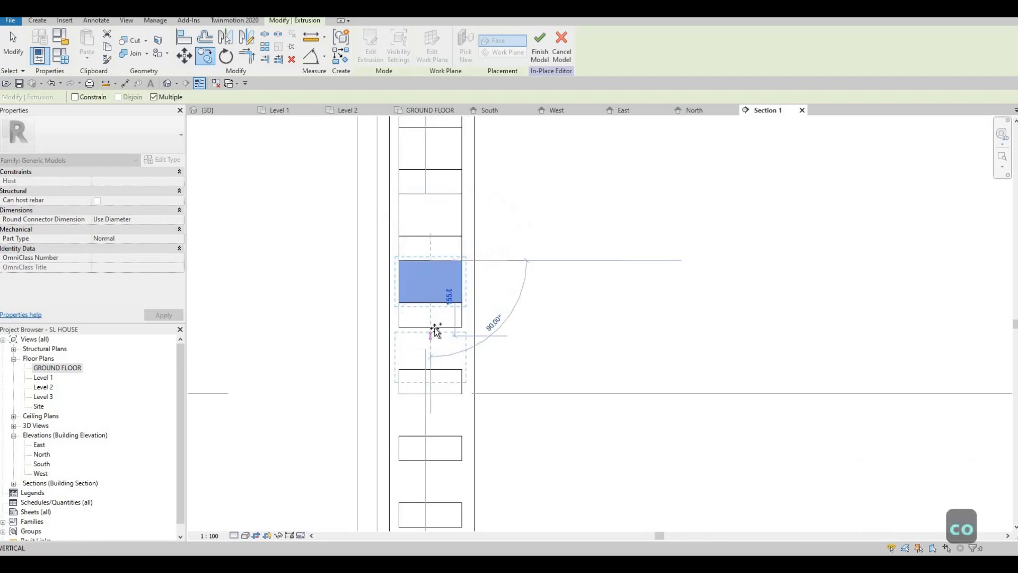
left_click(430, 327)
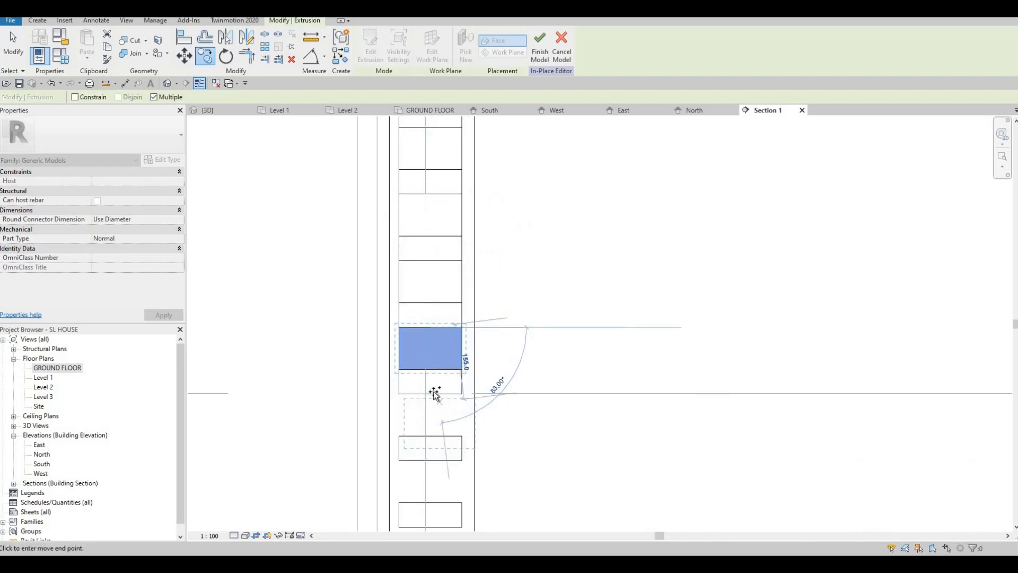
left_click(430, 393)
middle_click_drag(442, 437, 438, 278)
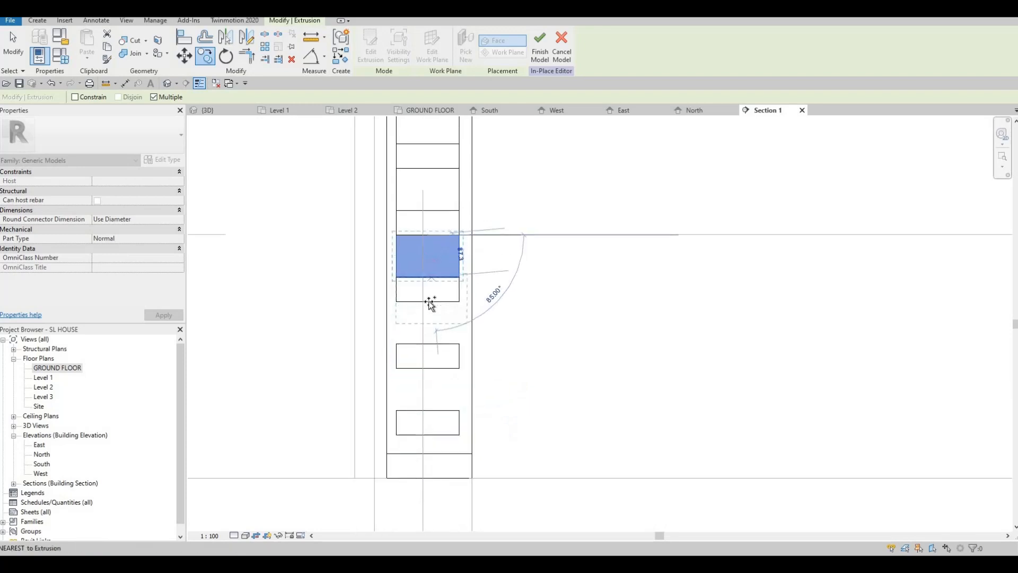
left_click(428, 301)
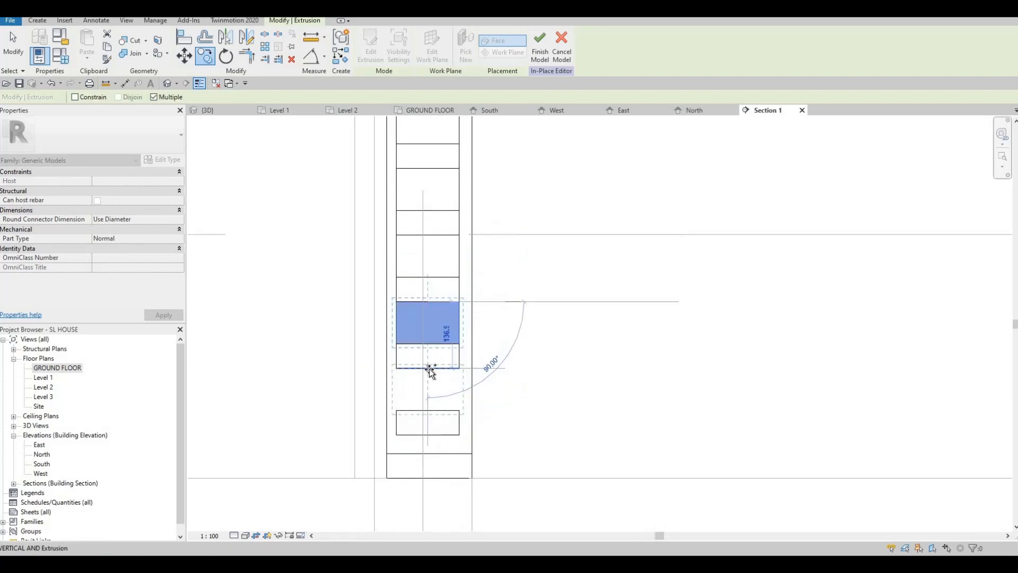
left_click(428, 367)
scroll(443, 337, "down", 2)
key("Escape")
- Finish the in-place door model and open the 3D view
middle_click_drag(428, 383, 410, 426)
scroll(409, 427, "down", 1)
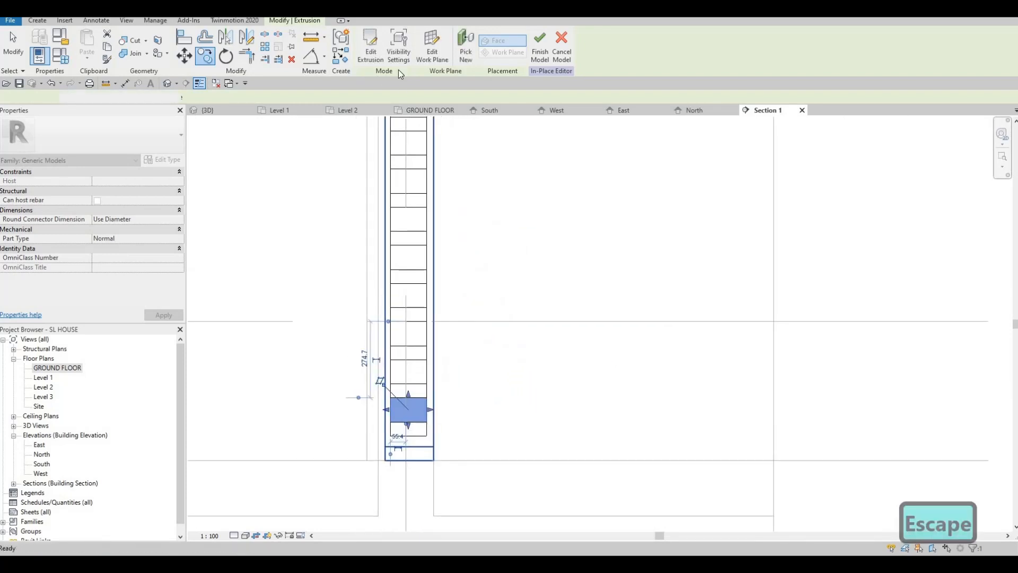
left_click(541, 56)
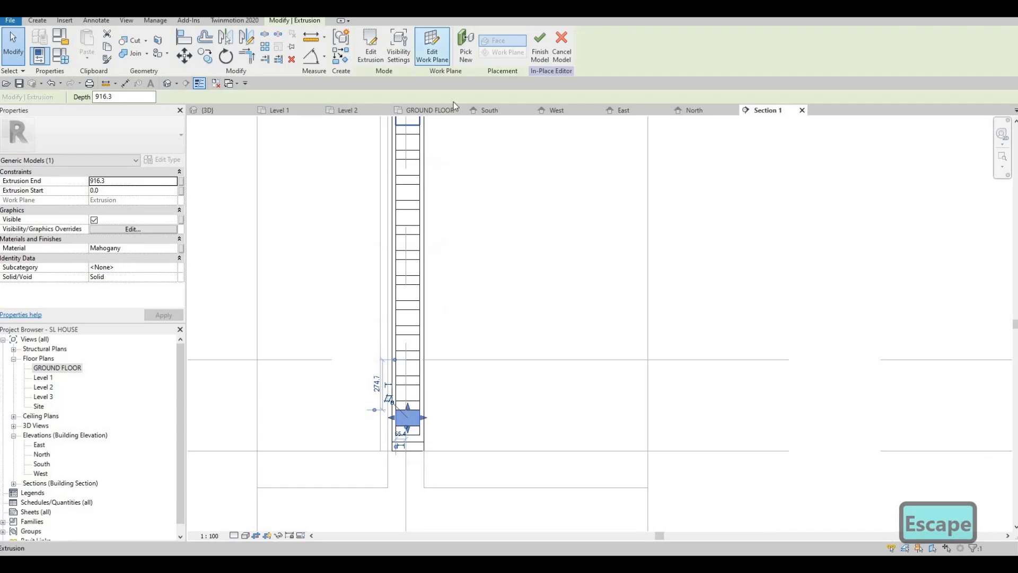
left_click(220, 110)
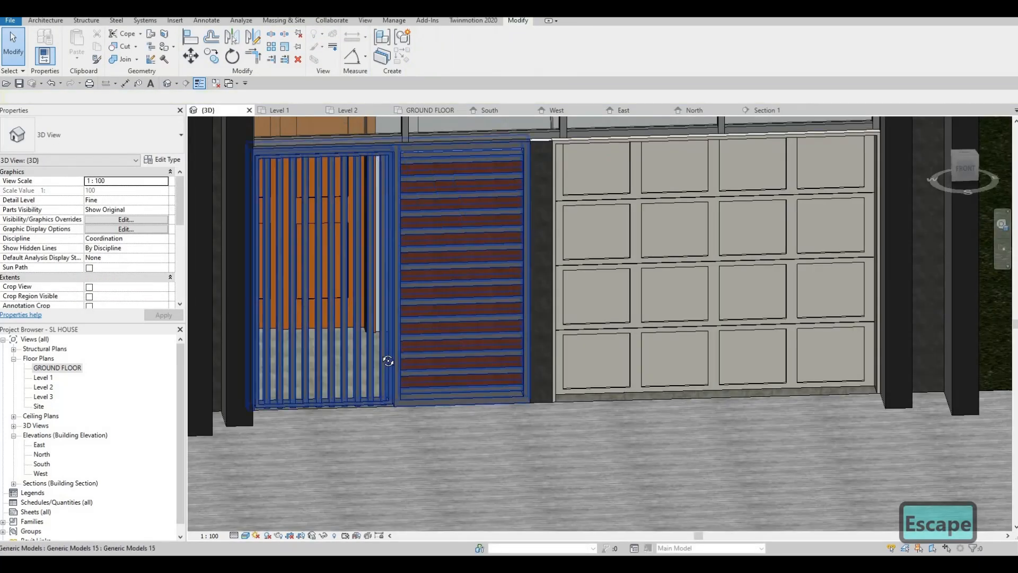
- Examine the finished entrance door and mahogany-filled side panel from several angles, together with the whole front of the house
middle_click_drag(399, 450, 511, 383, "shift")
key("Escape")
scroll(427, 339, "down", 2)
middle_click_drag(427, 330, 467, 412, "shift")
scroll(459, 338, "up", 3)
key("Escape")
scroll(456, 413, "down", 2)
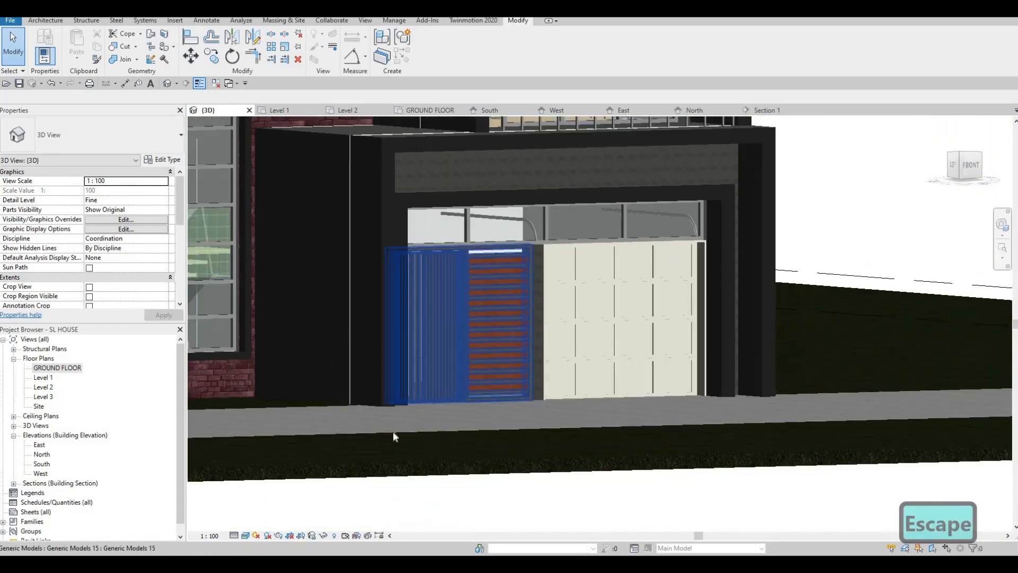
middle_click_drag(393, 434, 447, 391, "shift")
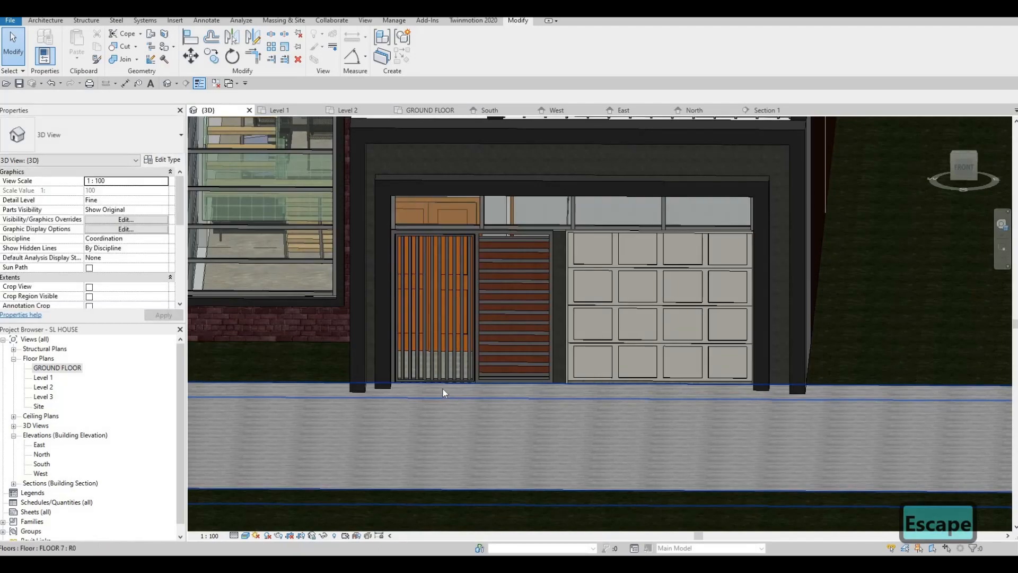
scroll(443, 390, "down", 2)
scroll(518, 335, "down", 3)
middle_click_drag(517, 335, 738, 439, "shift")
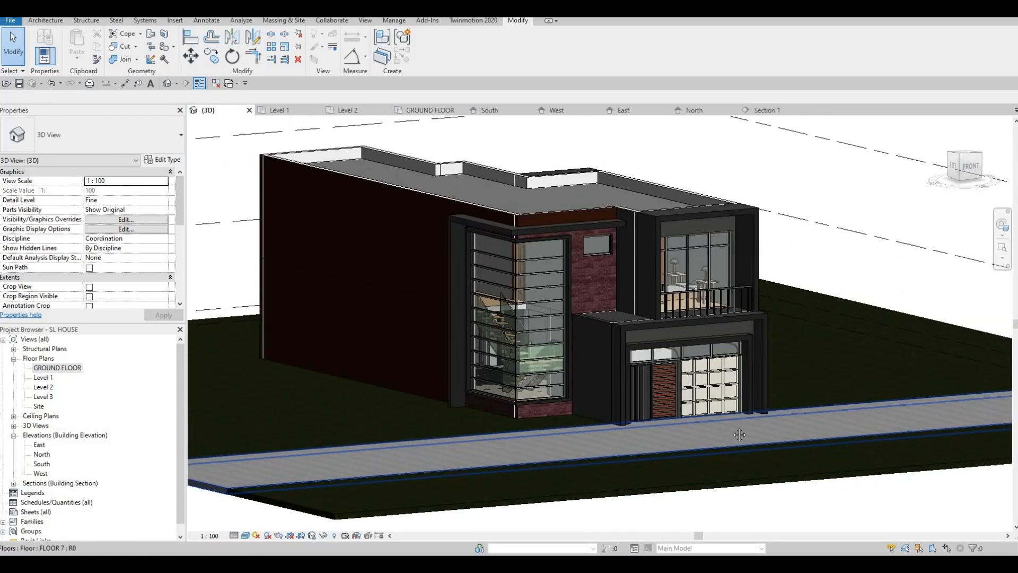
scroll(742, 450, "up", 3)
scroll(740, 455, "down", 1)
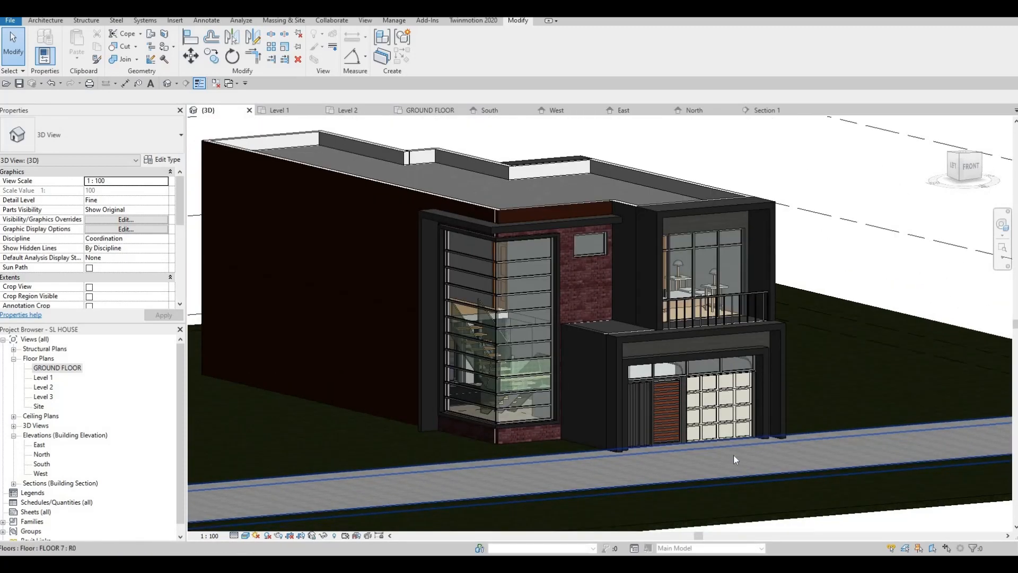